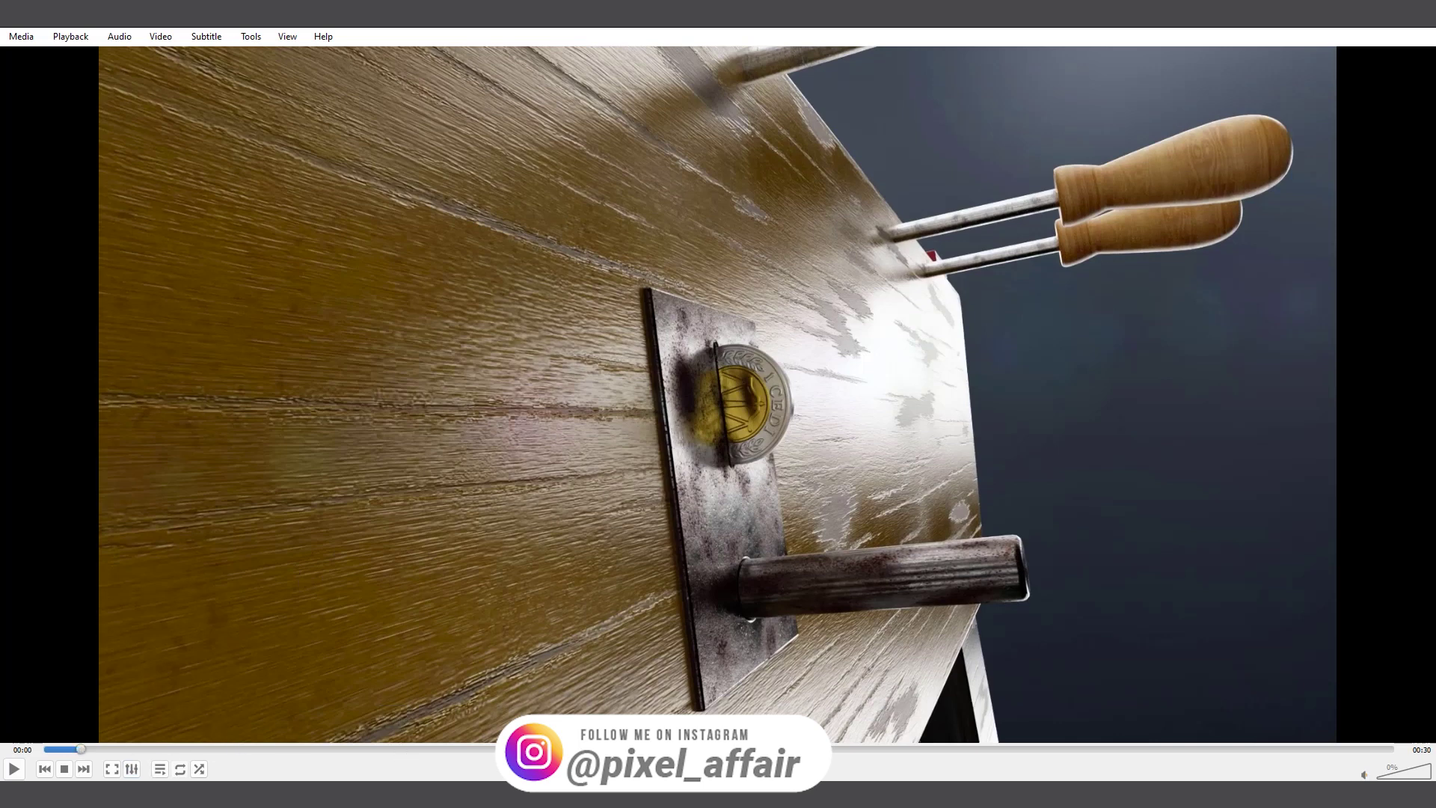
- Switch to Cinema 4D and play back the timeline of the scene with the single 1 cedi coin
left_click(903, 793)
left_click(837, 733)
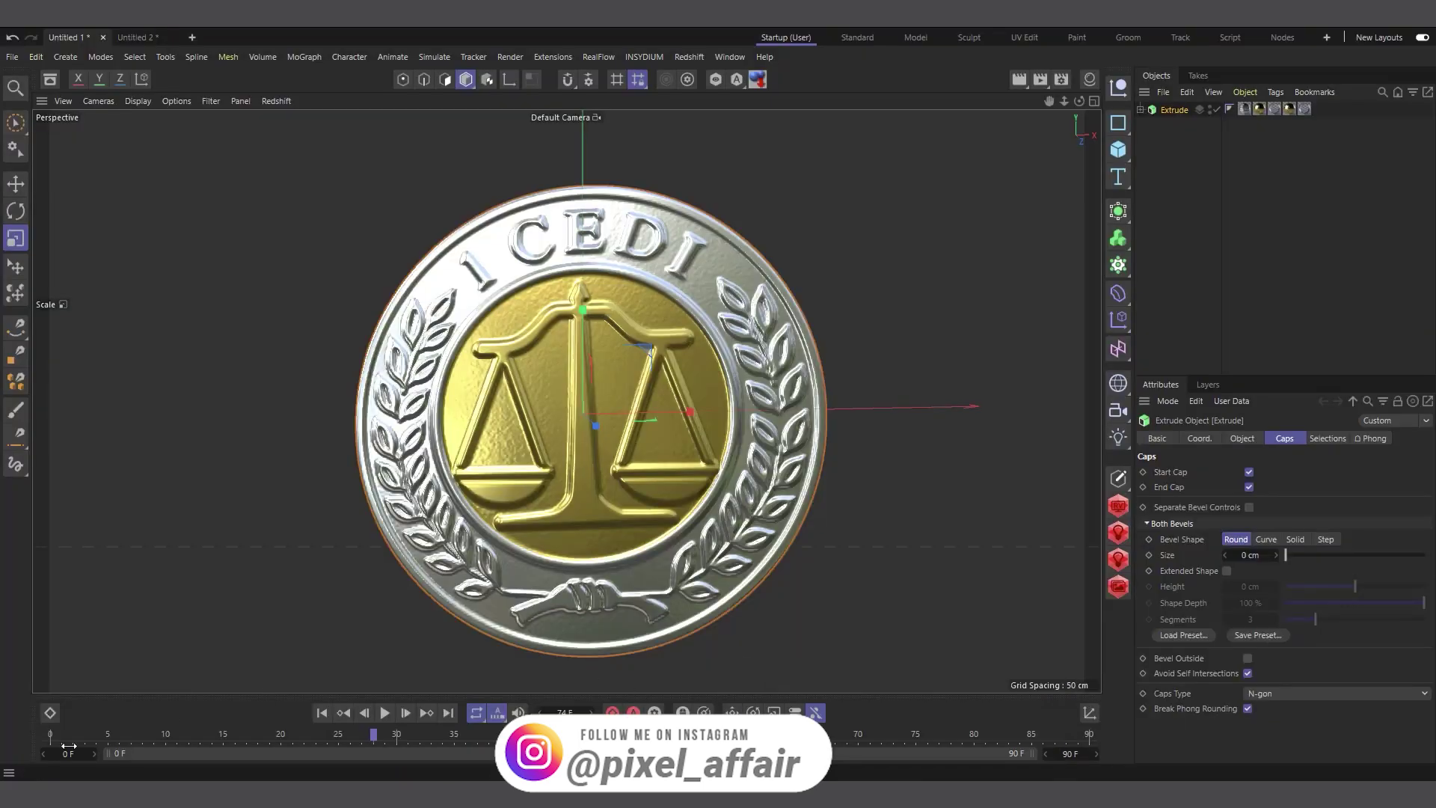
left_click(387, 712)
left_click(387, 712)
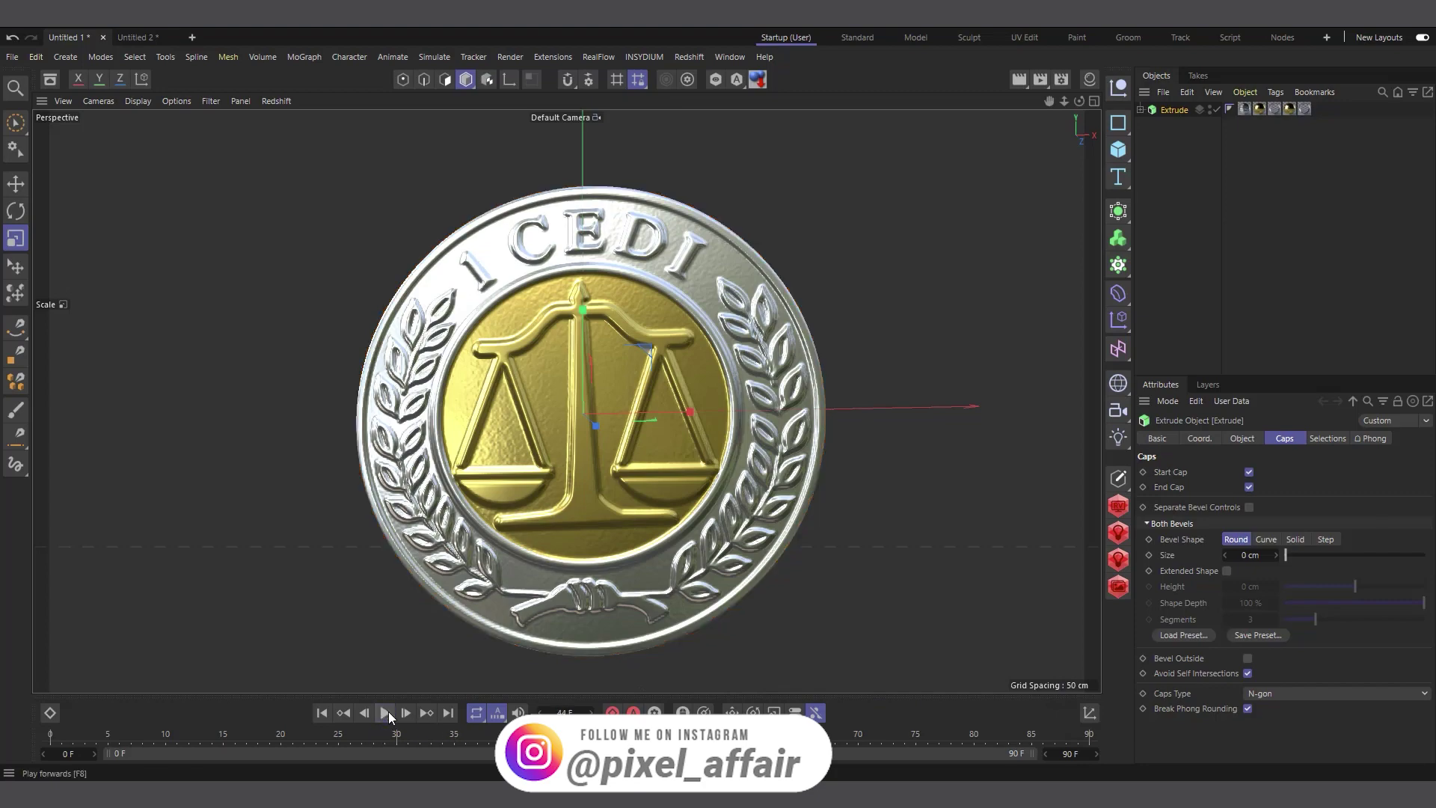
- Open the second scene and preview the falling coins simulation from early in its timeline
left_click(115, 36)
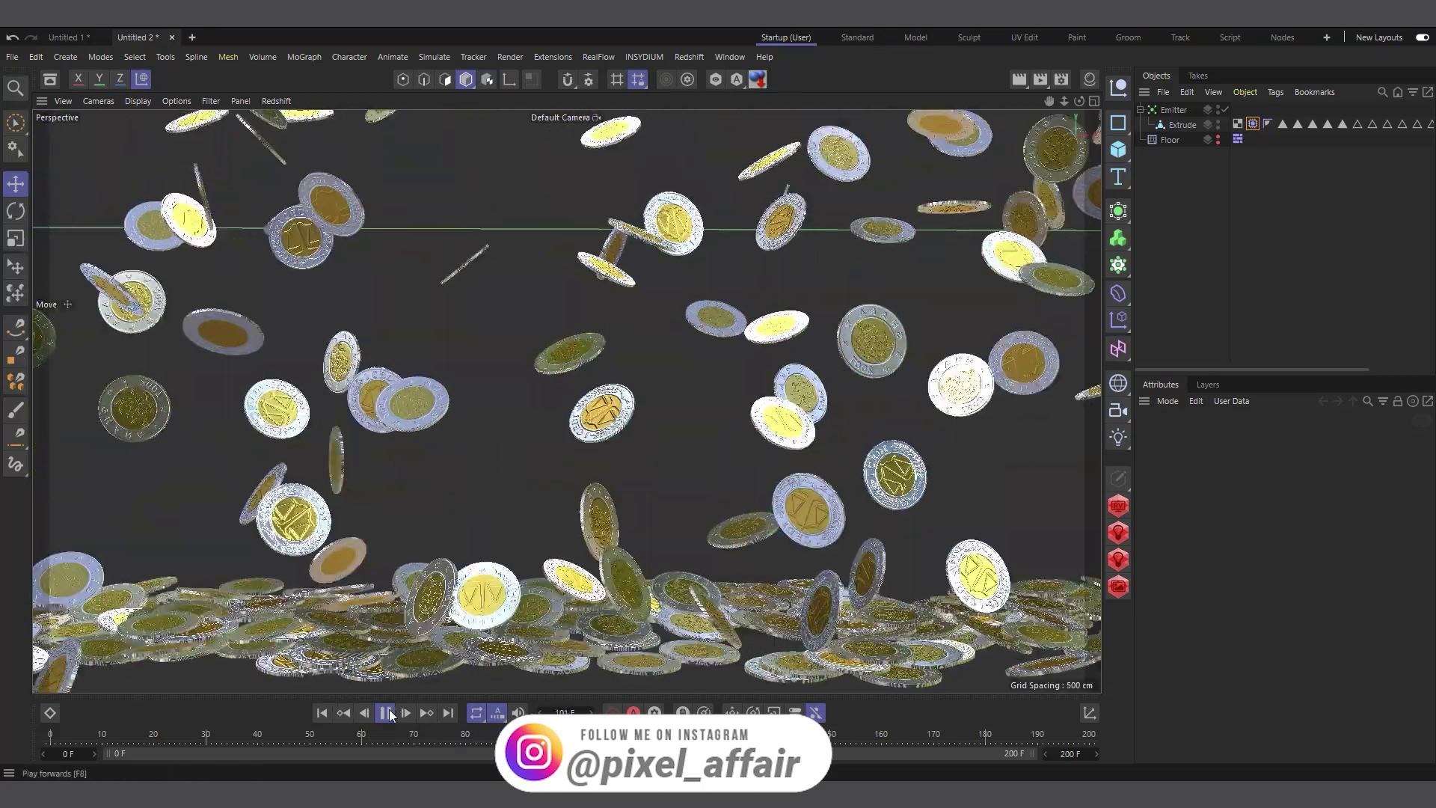
left_click(78, 737)
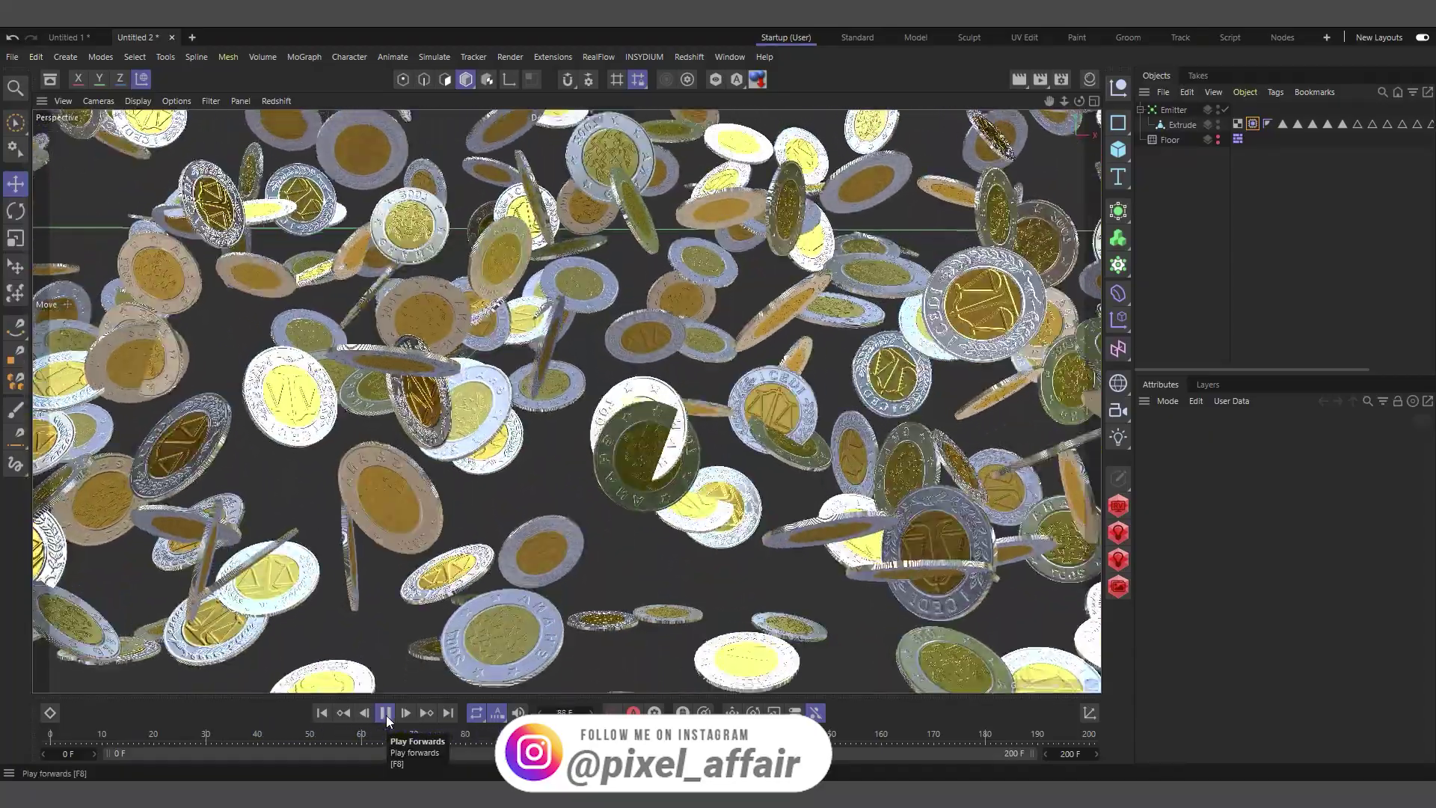
left_click(386, 713)
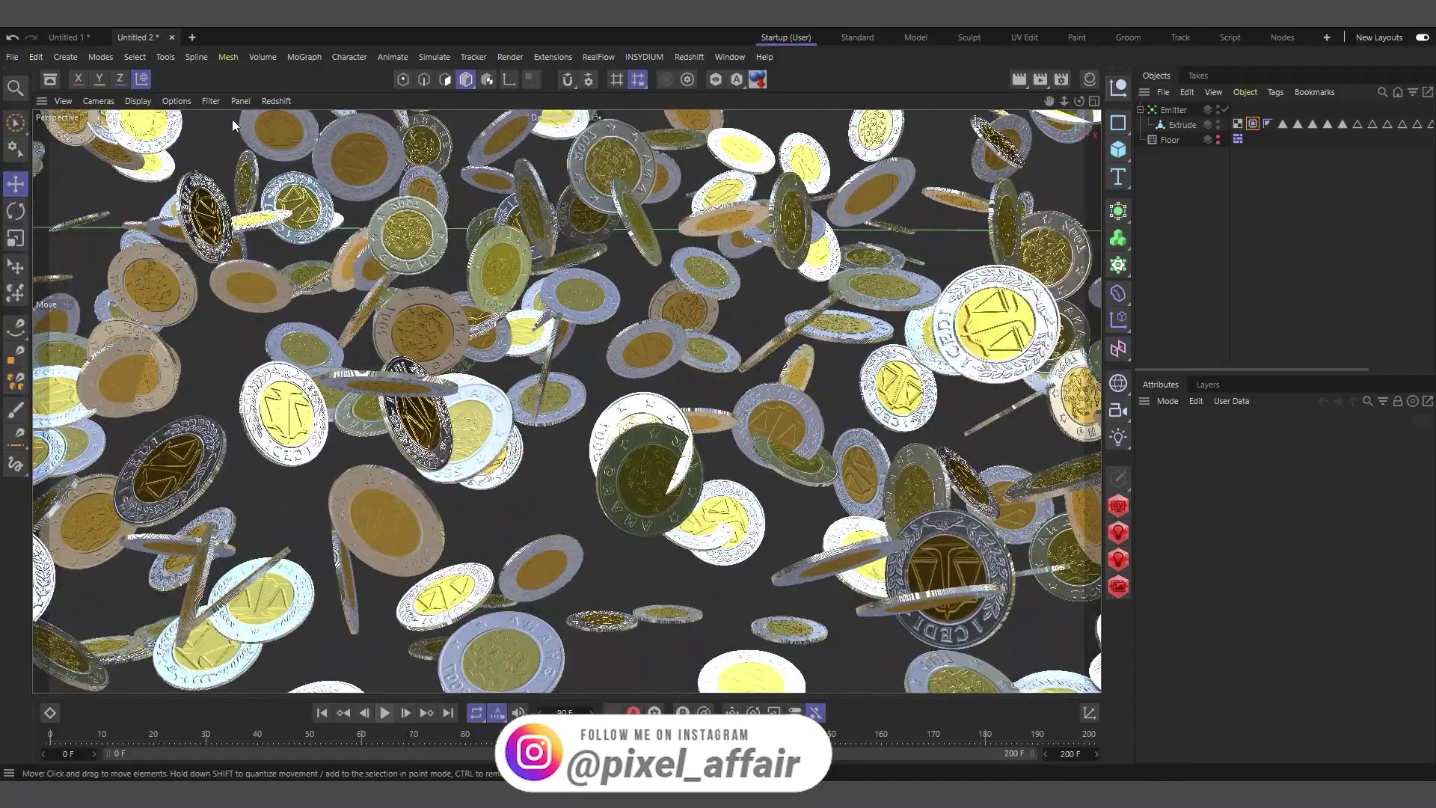
- Expand the coin's Extrude object in the first scene, and replay the falling coins simulation in the second scene
left_click(64, 39)
left_click(1139, 110)
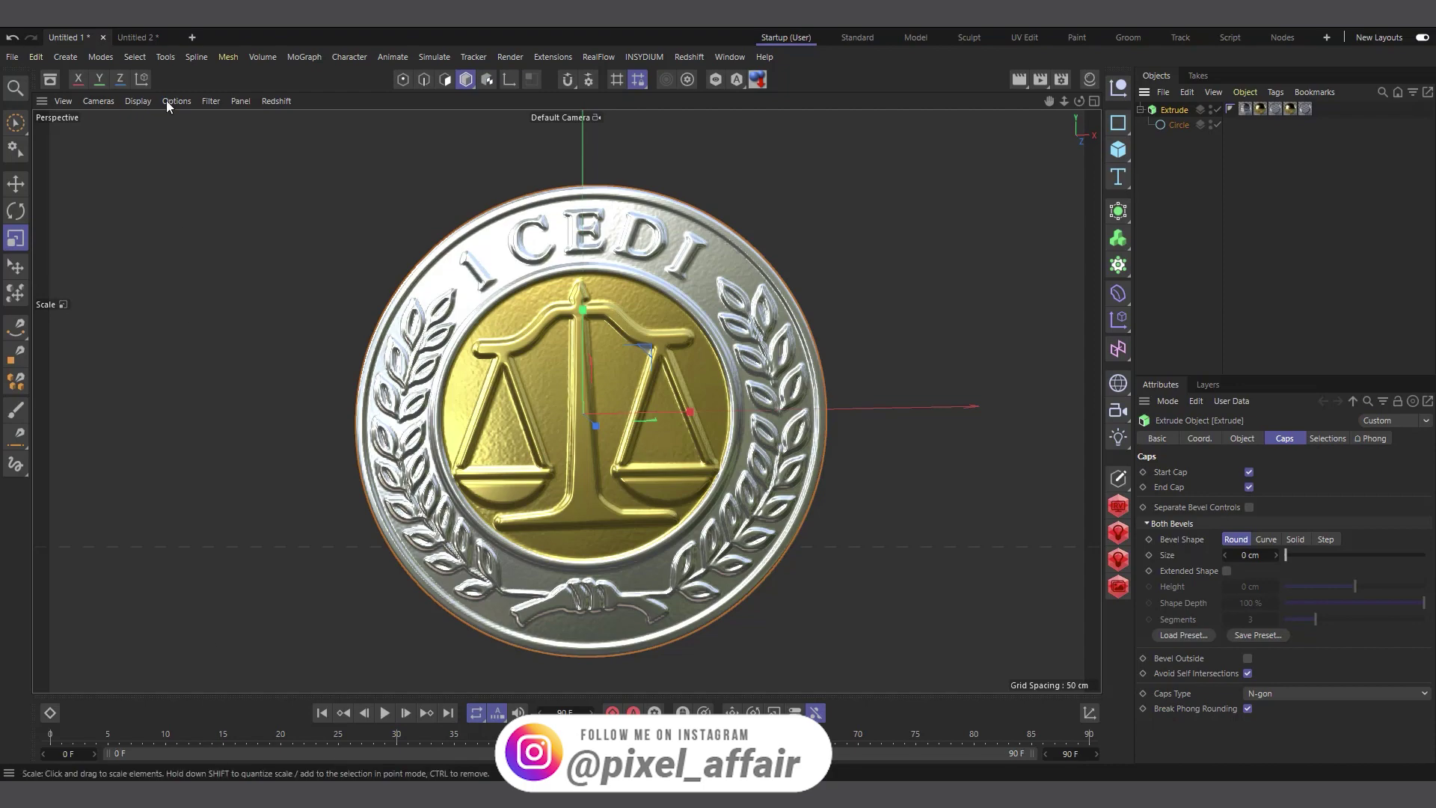
left_click(150, 38)
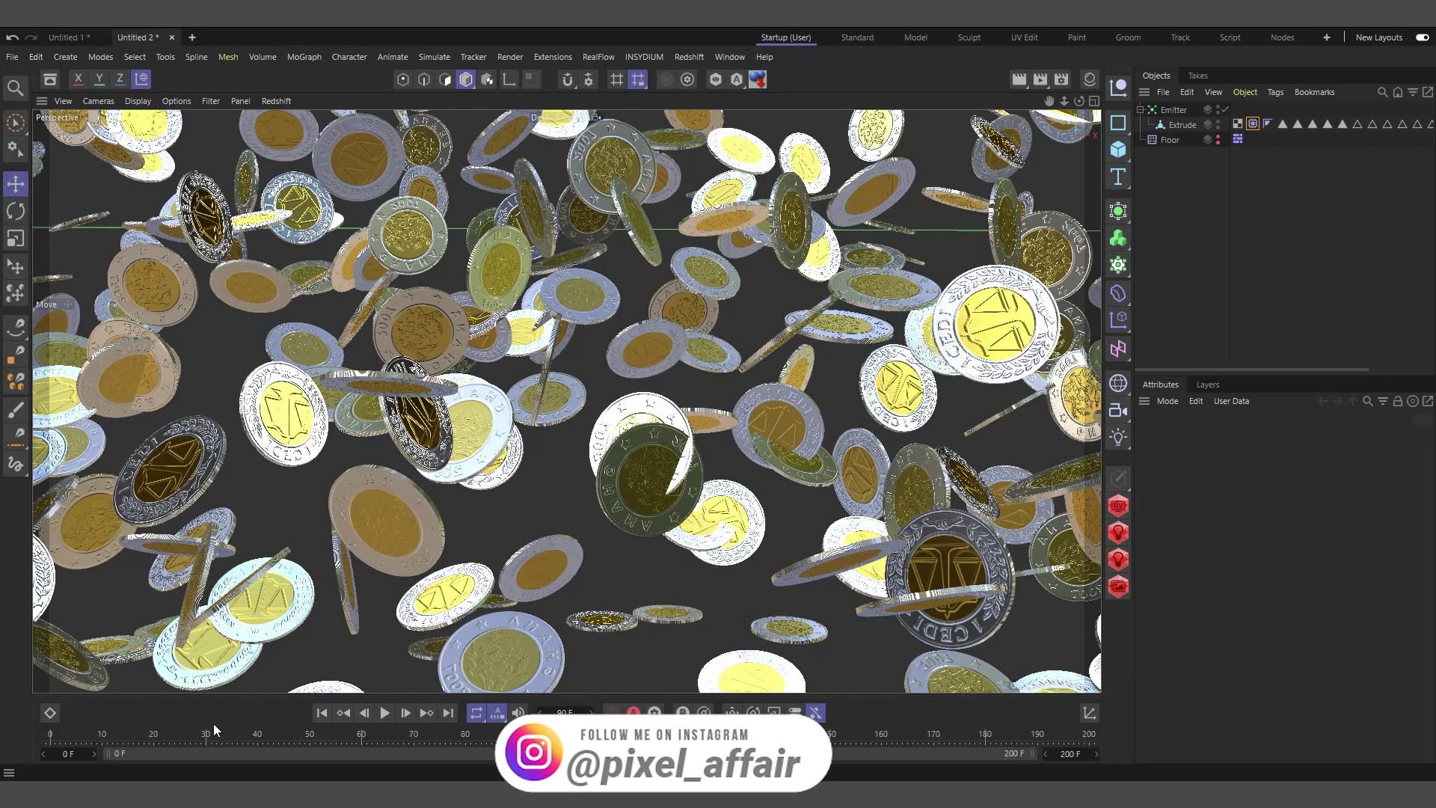
left_click_drag(233, 735, 376, 724)
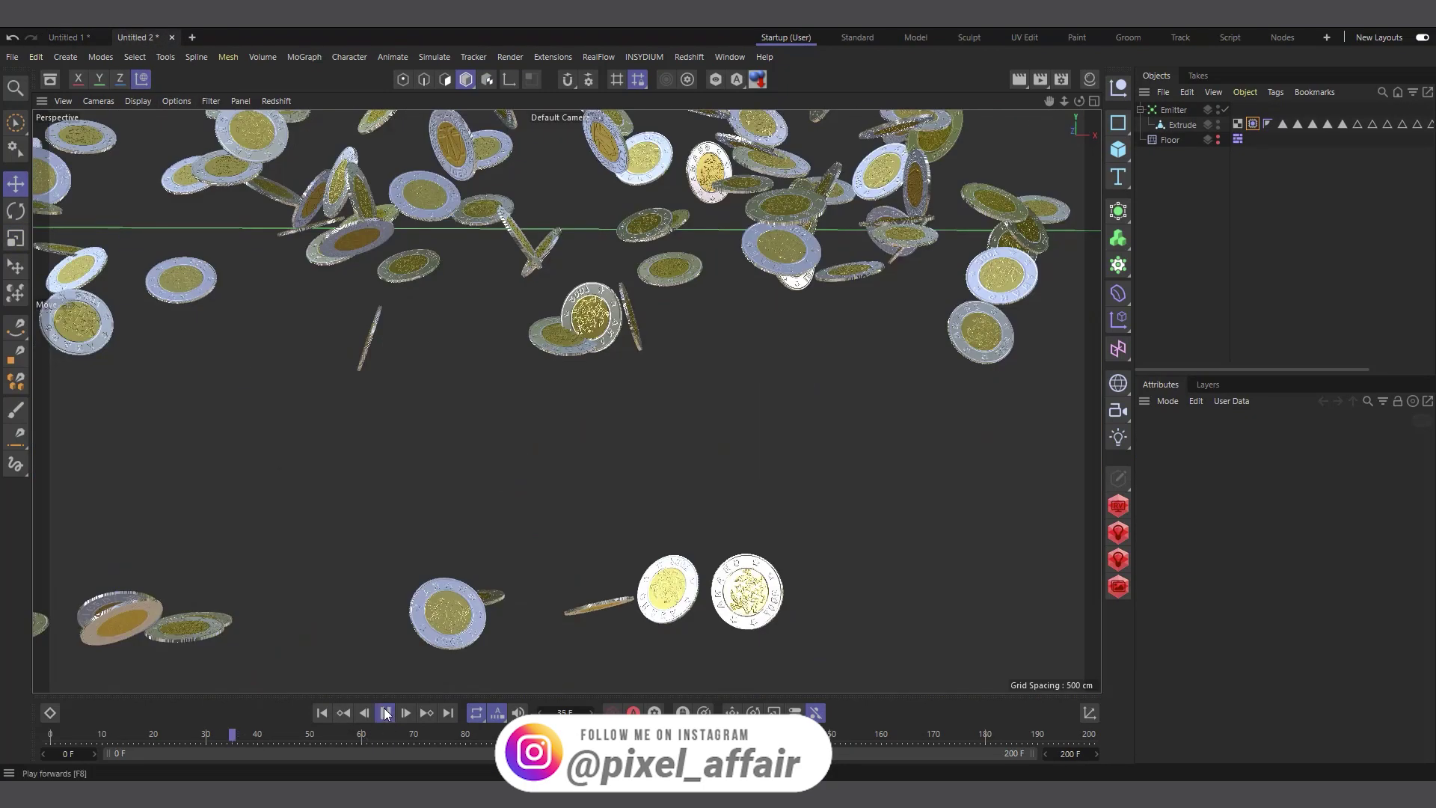
left_click(385, 712)
left_click(384, 711)
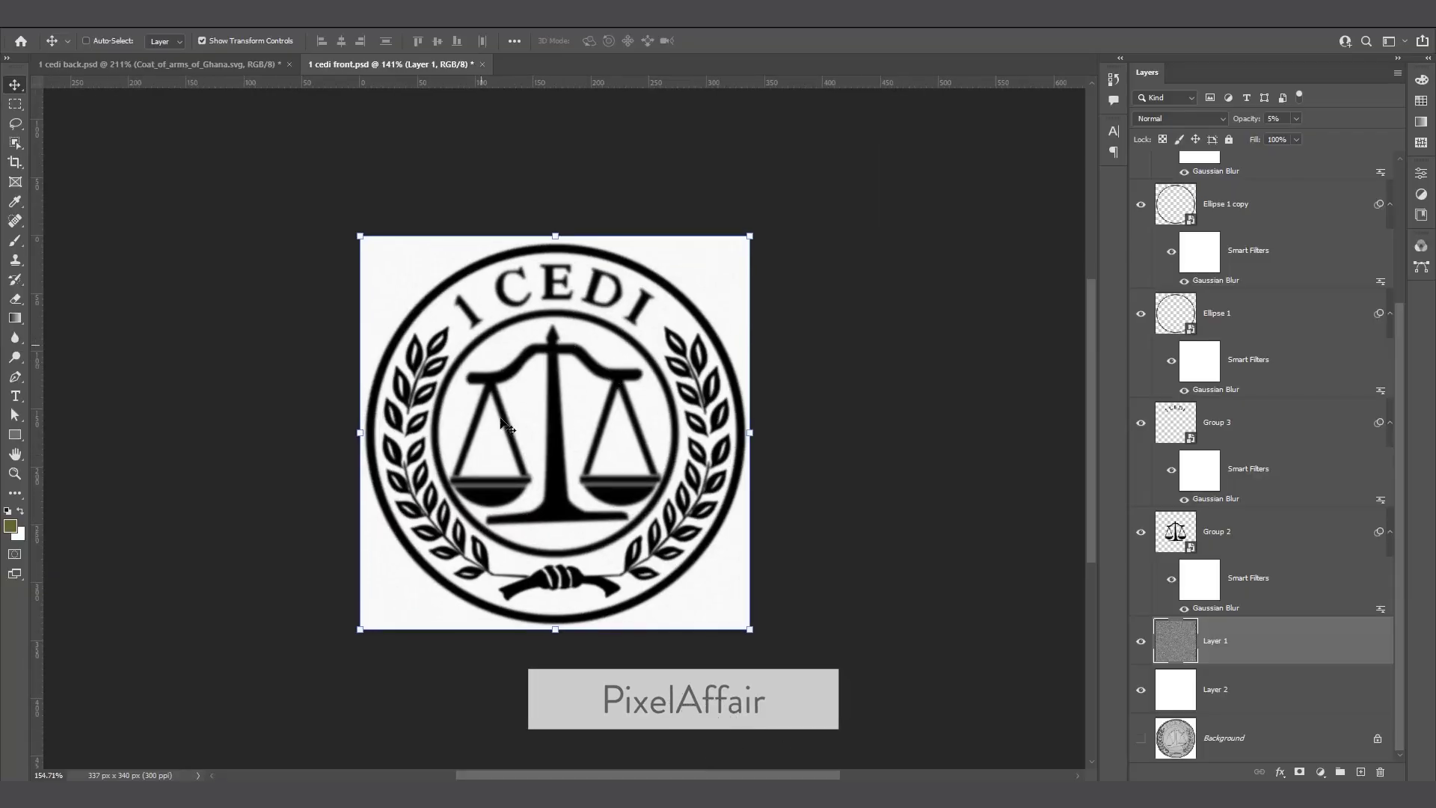
- Isolate the Background coin photo in 1 cedi front.psd so that every other layer is hidden
scroll(589, 359, "up", 1, "alt")
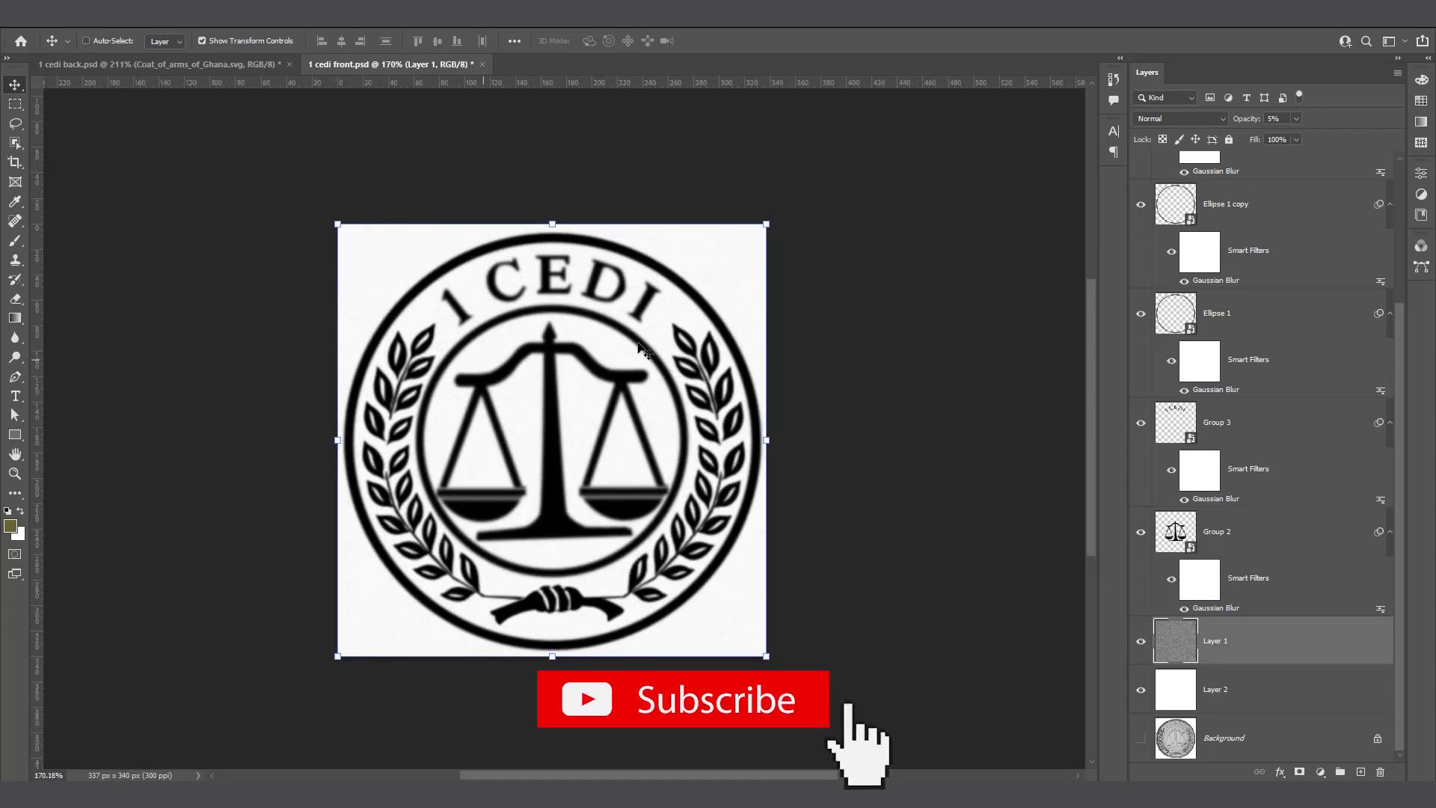
scroll(707, 503, "up", 1, "alt")
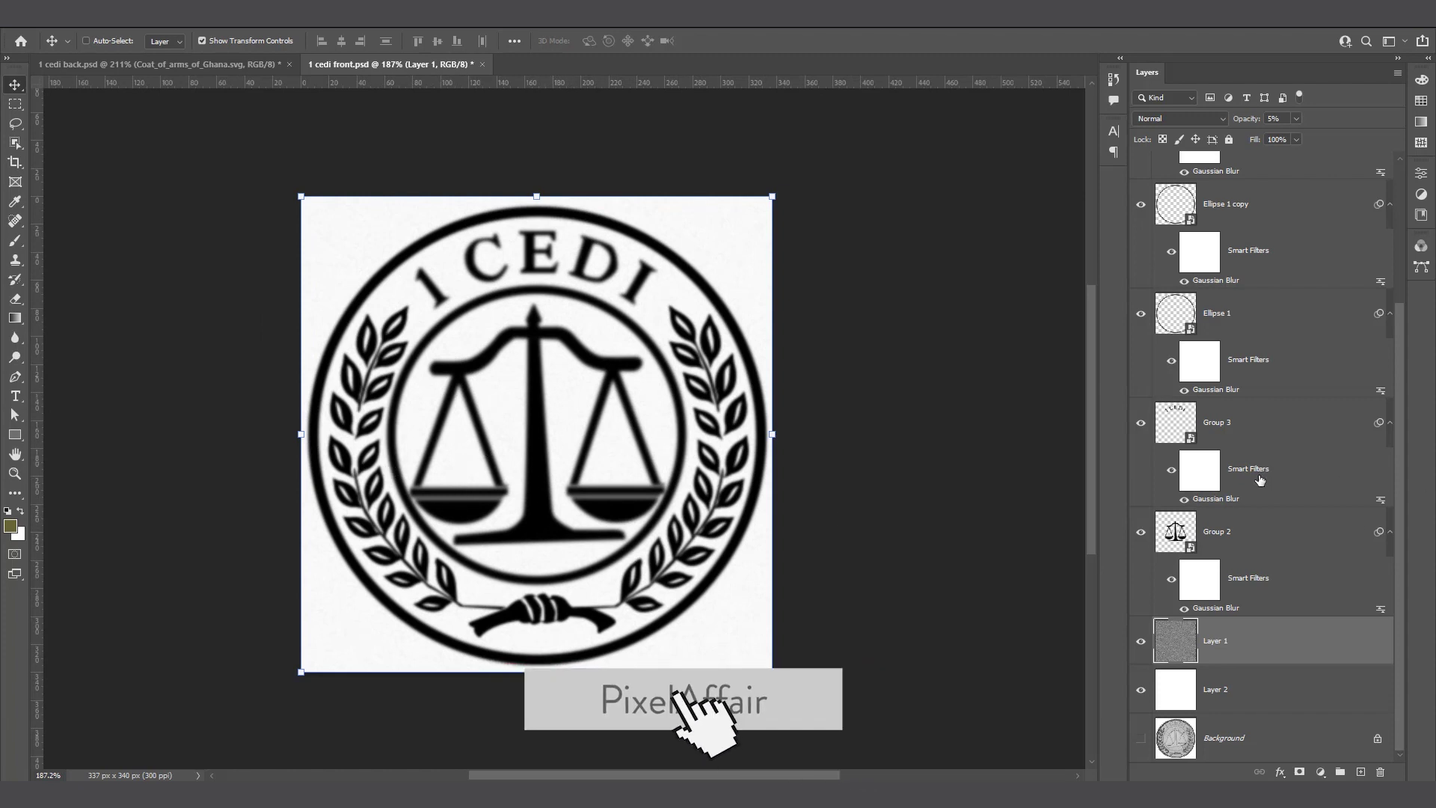
left_click(1141, 692)
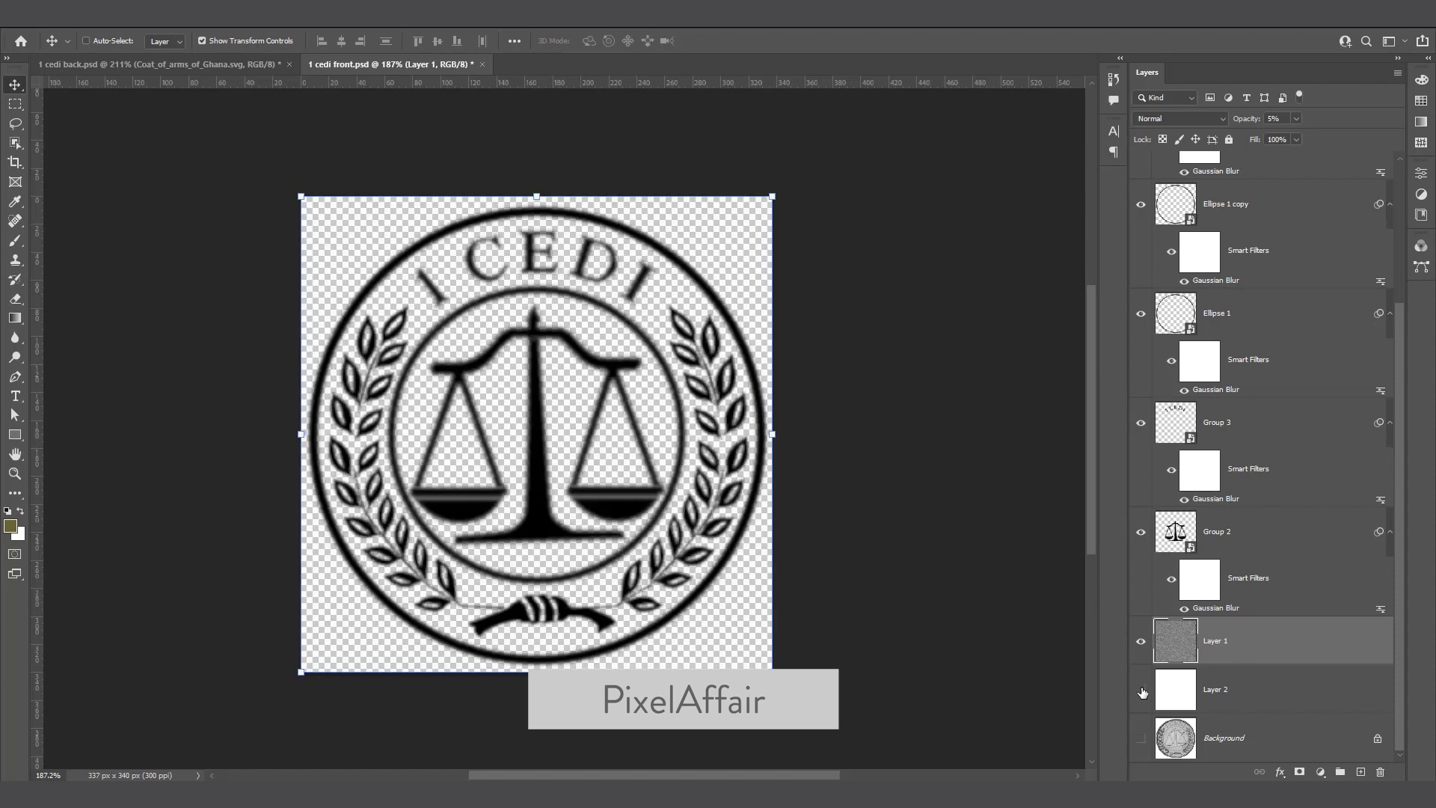
left_click(1141, 741)
left_click(1237, 739)
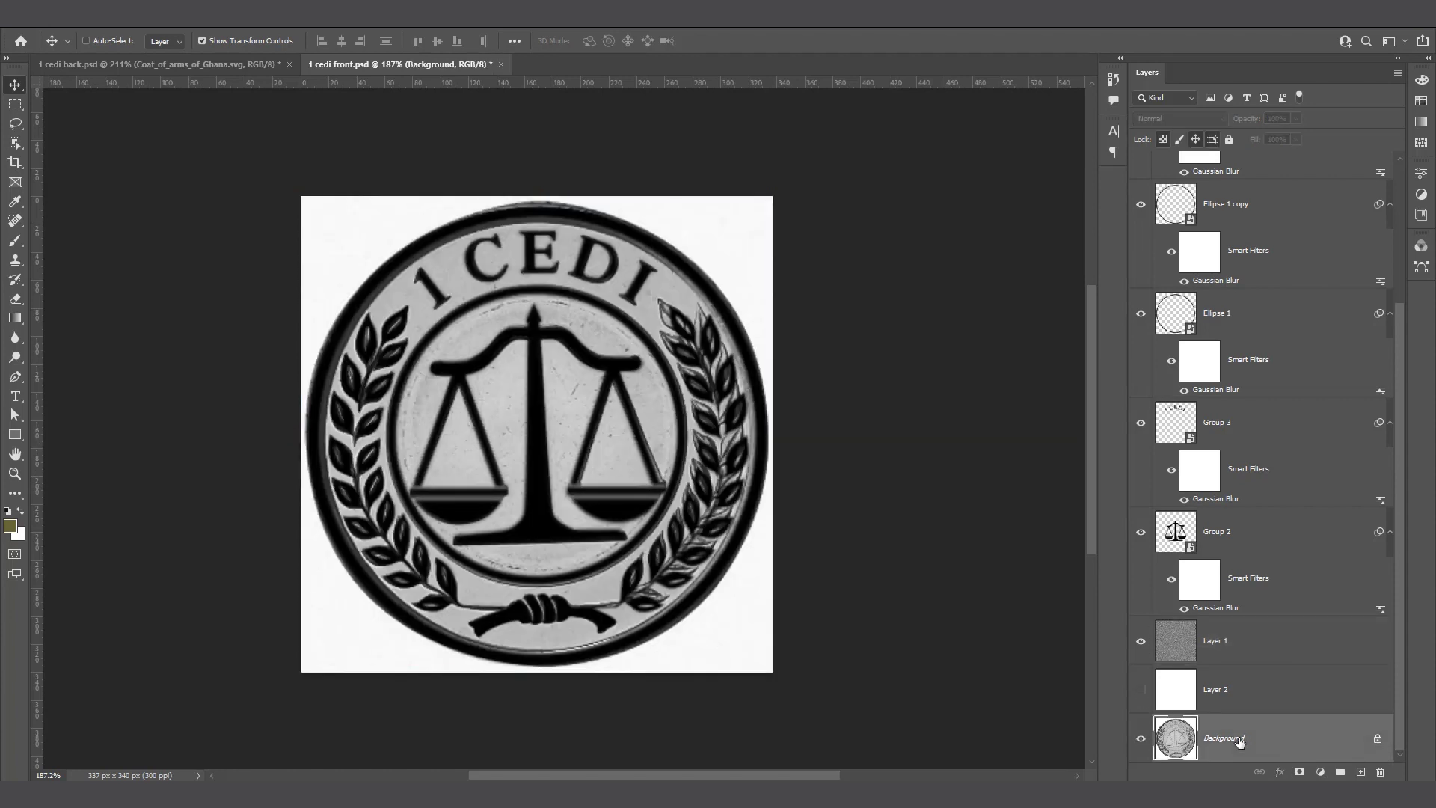
left_click(1141, 740, "alt")
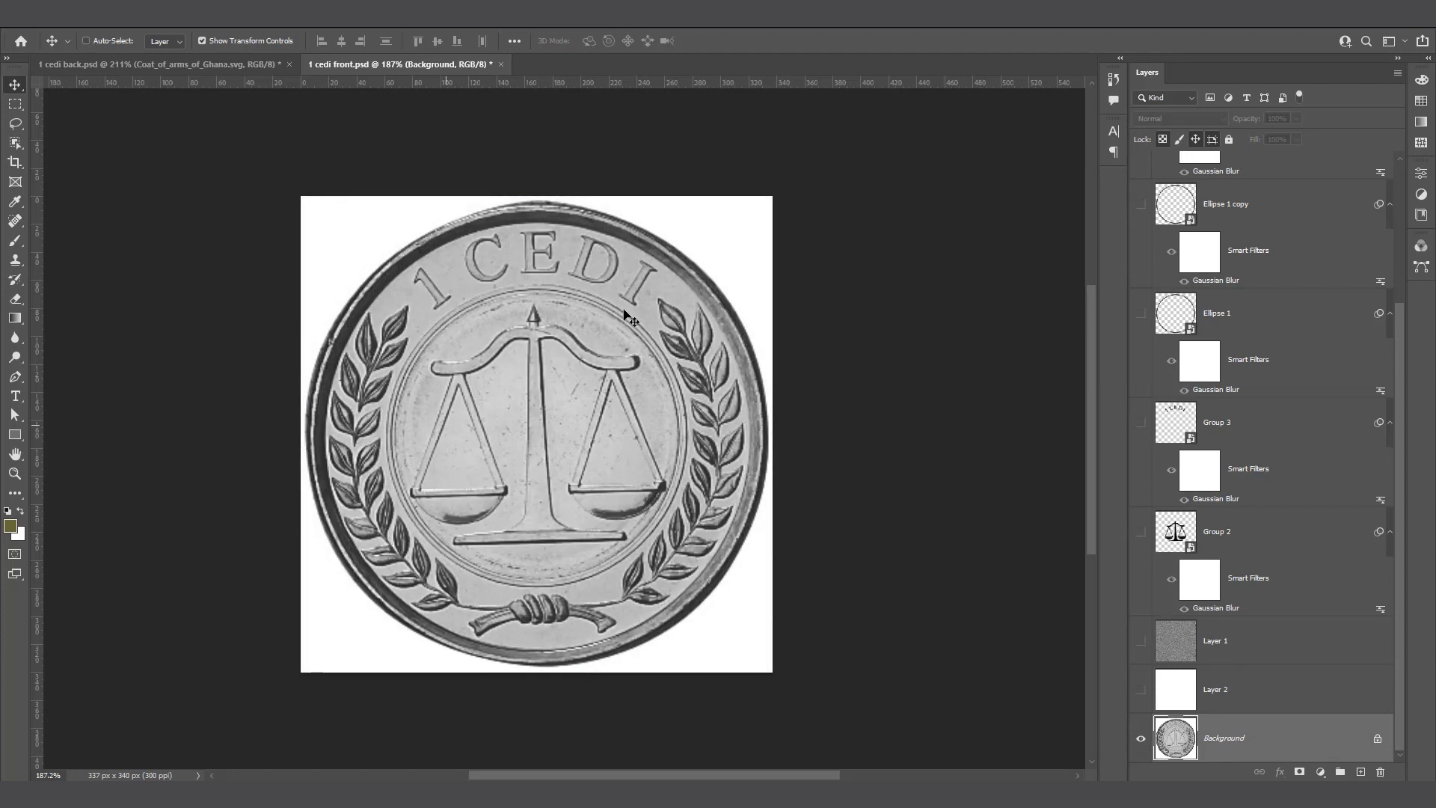
scroll(471, 449, "up", 1, "alt")
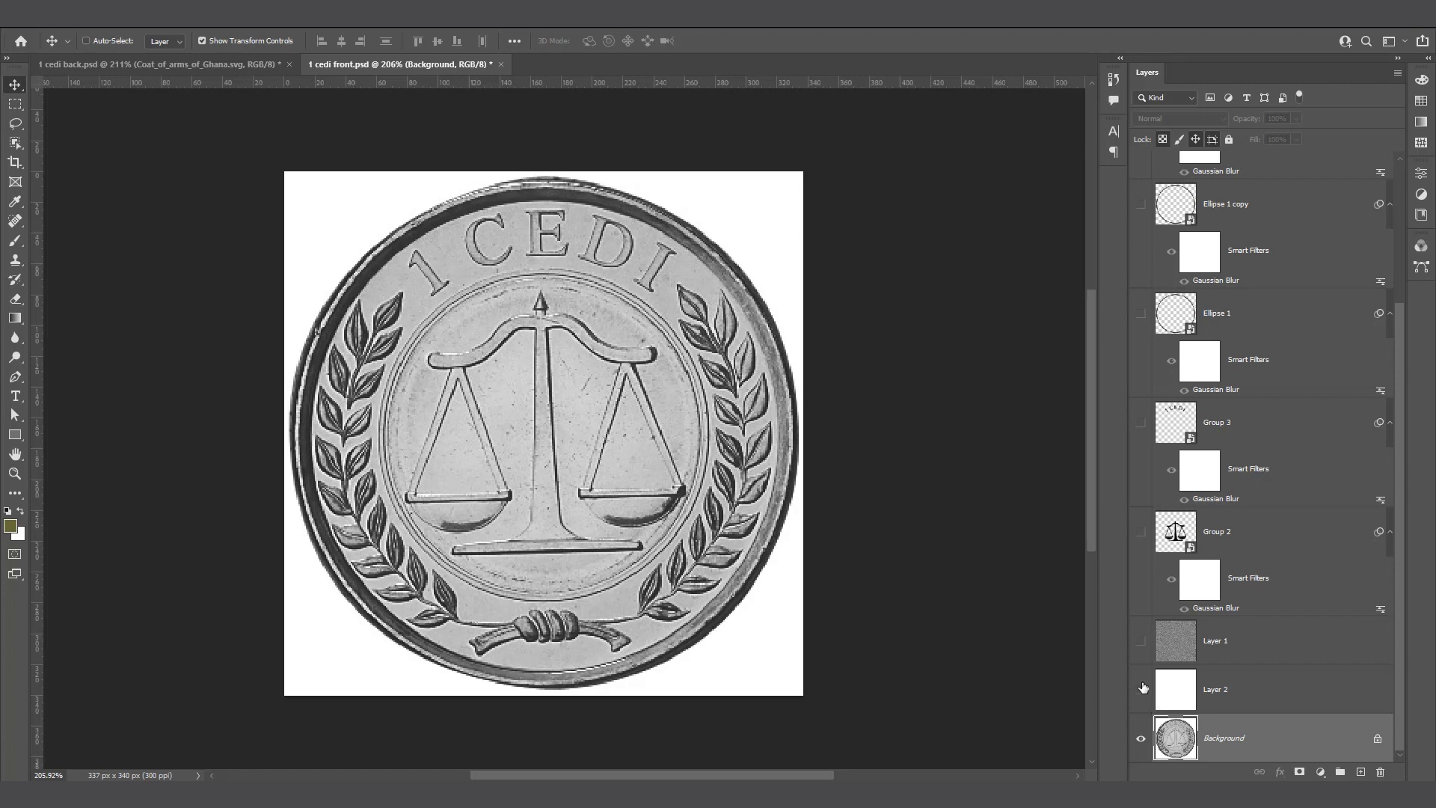
- Show the scales artwork in Group 2 and the 1 CEDI lettering in Group 3 over the coin photo
left_click(1140, 534)
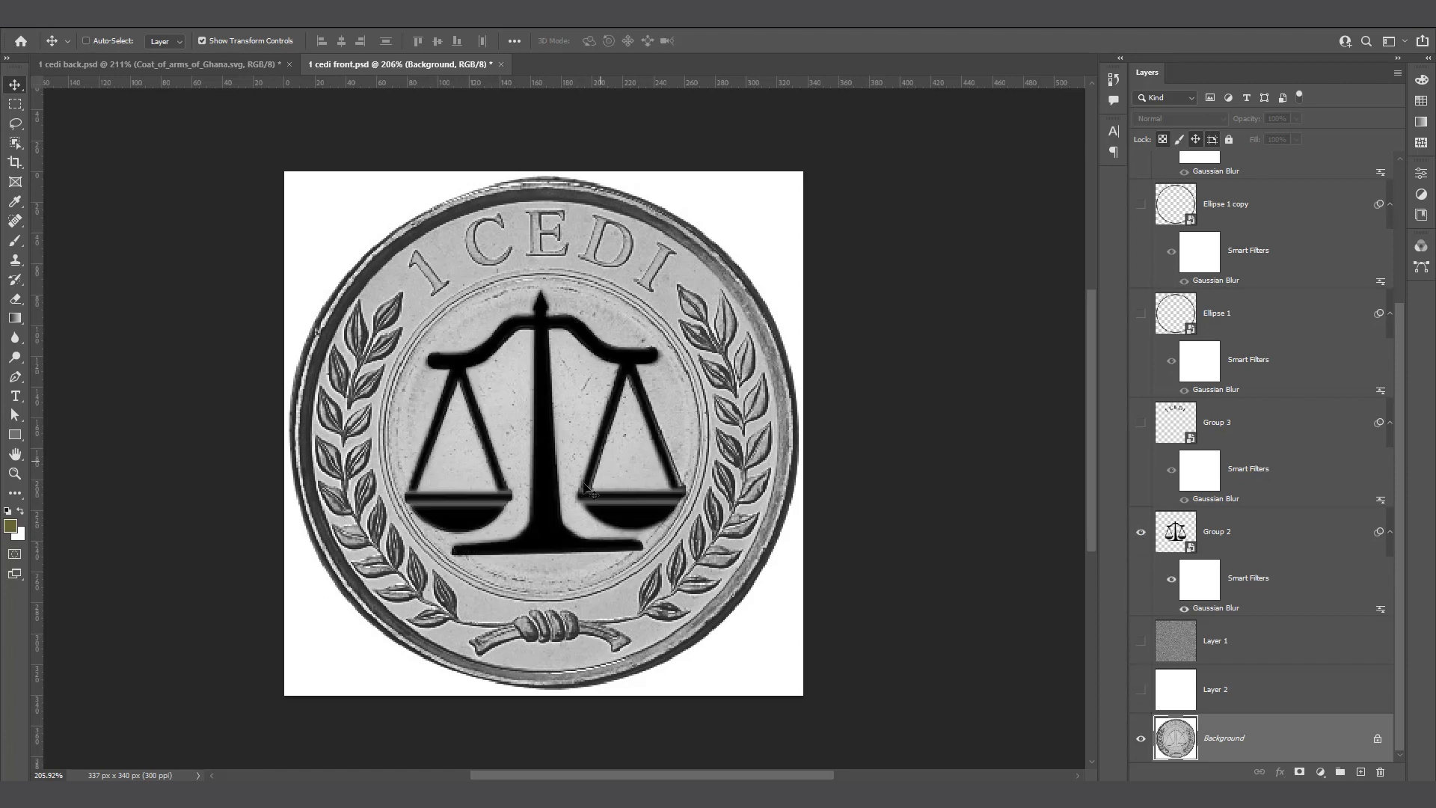
scroll(587, 489, "up", 3, "alt")
scroll(566, 383, "up", 1, "alt")
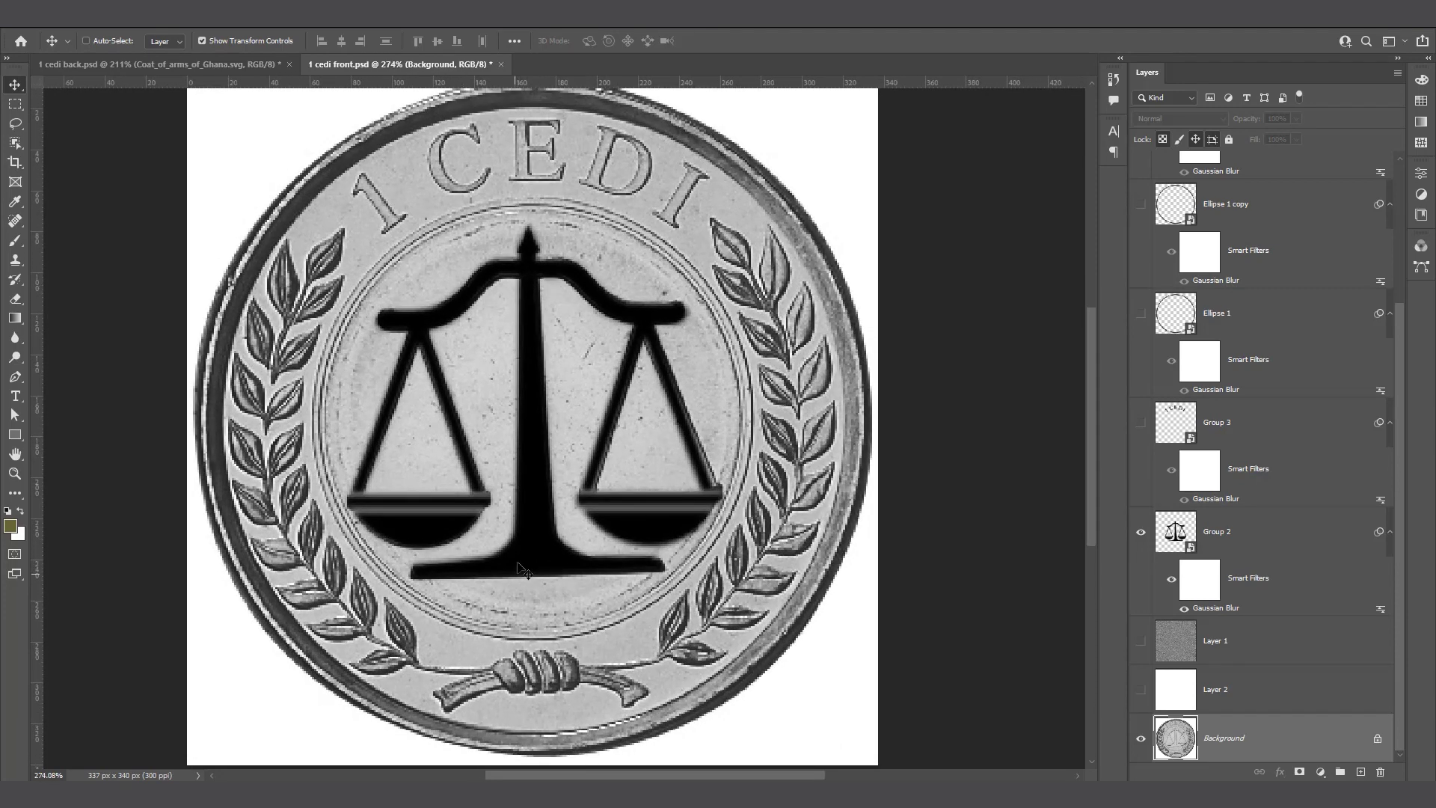
left_click(1141, 427)
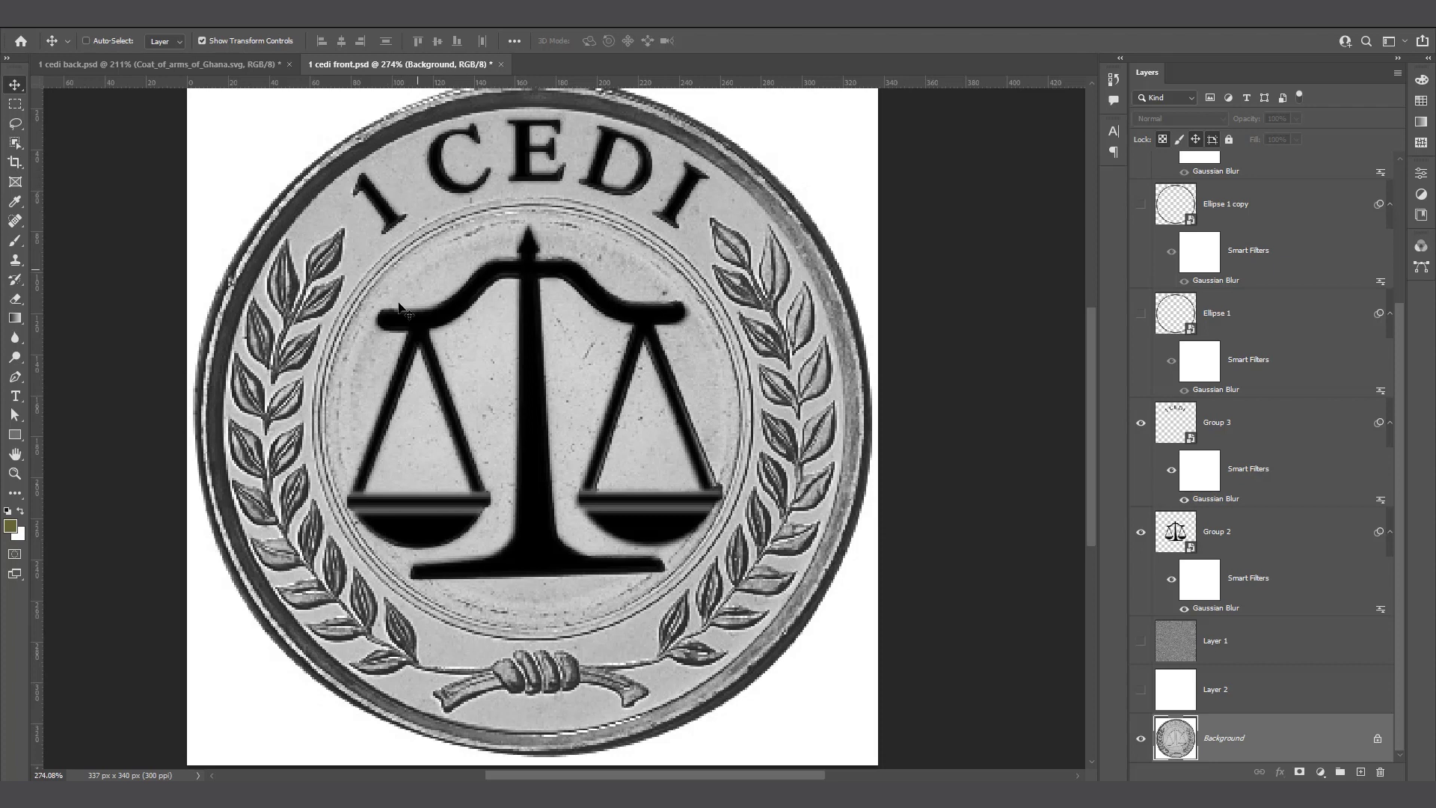
- Show both outer ring layers, the inner Ellipse 1 ring and the laurel wreath in Group 5
left_click(1141, 314)
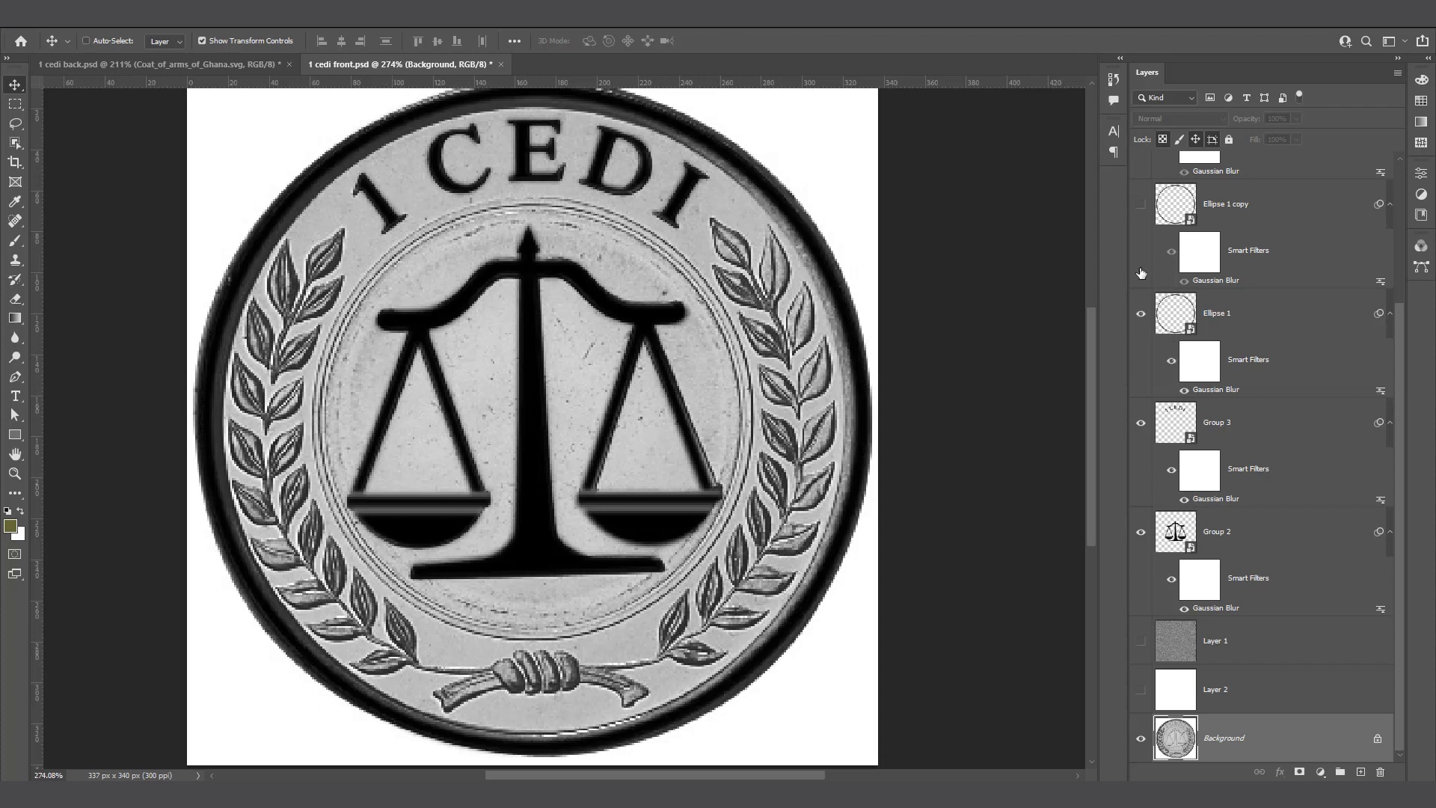
left_click(1139, 208)
scroll(1161, 323, "up", 3)
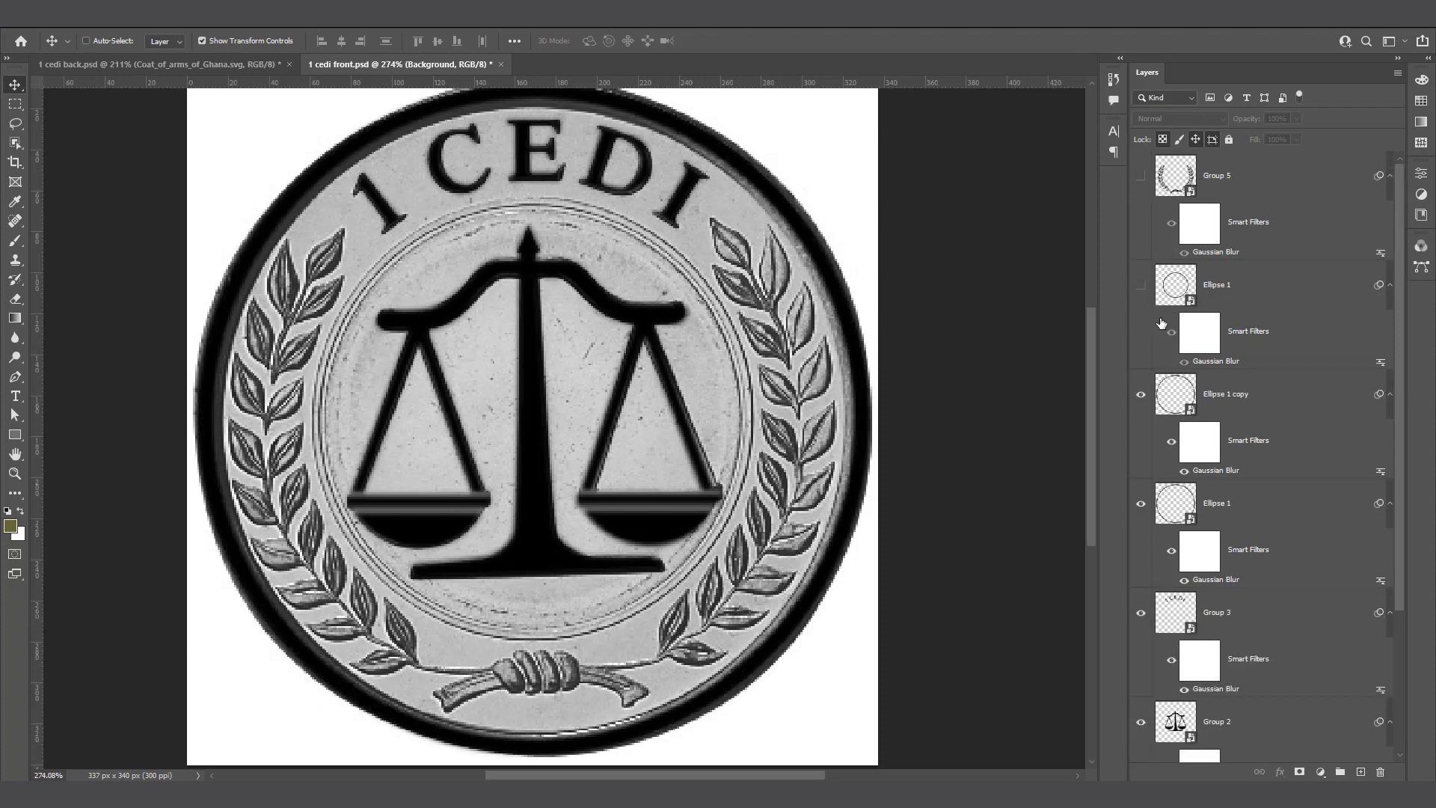
left_click(1141, 285)
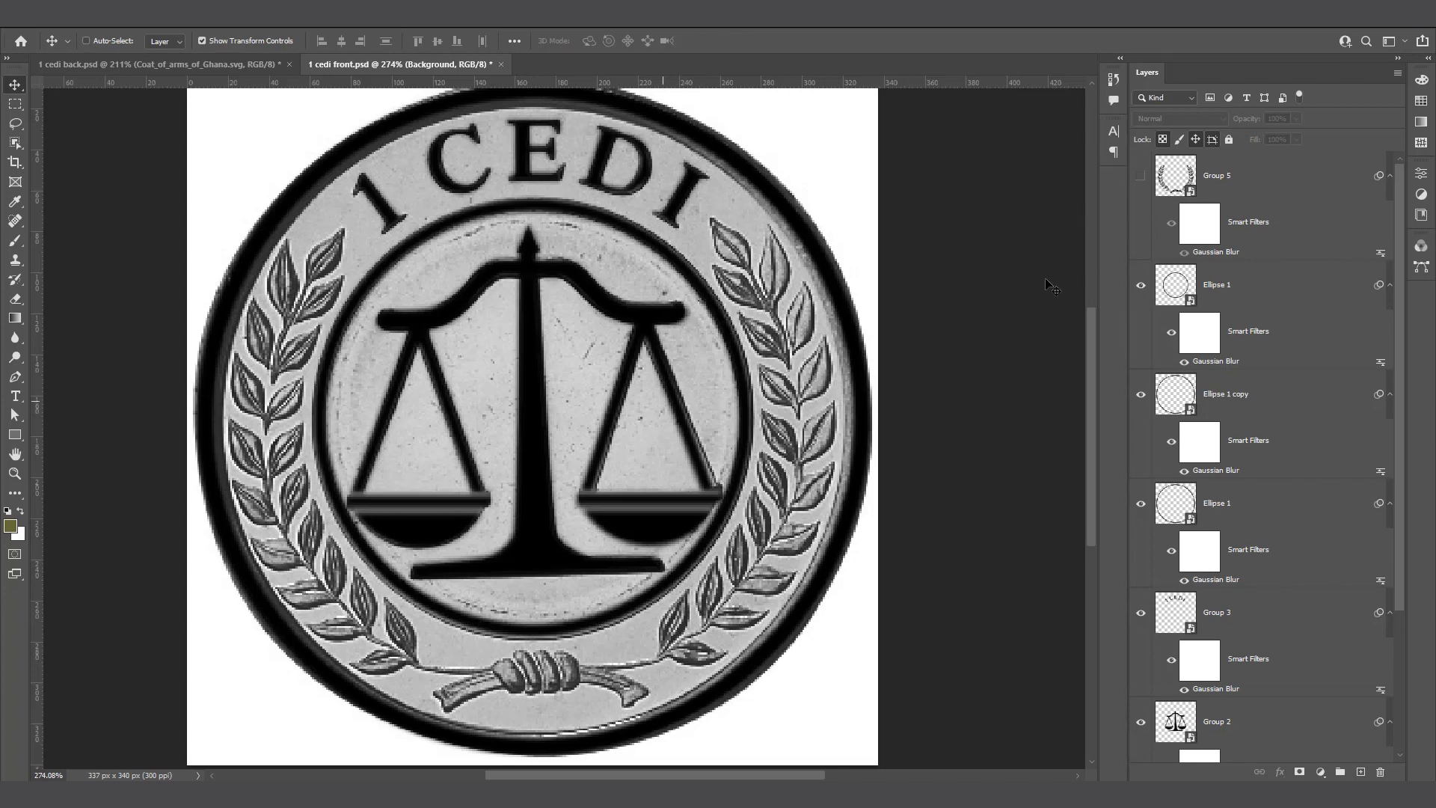
left_click(1141, 176)
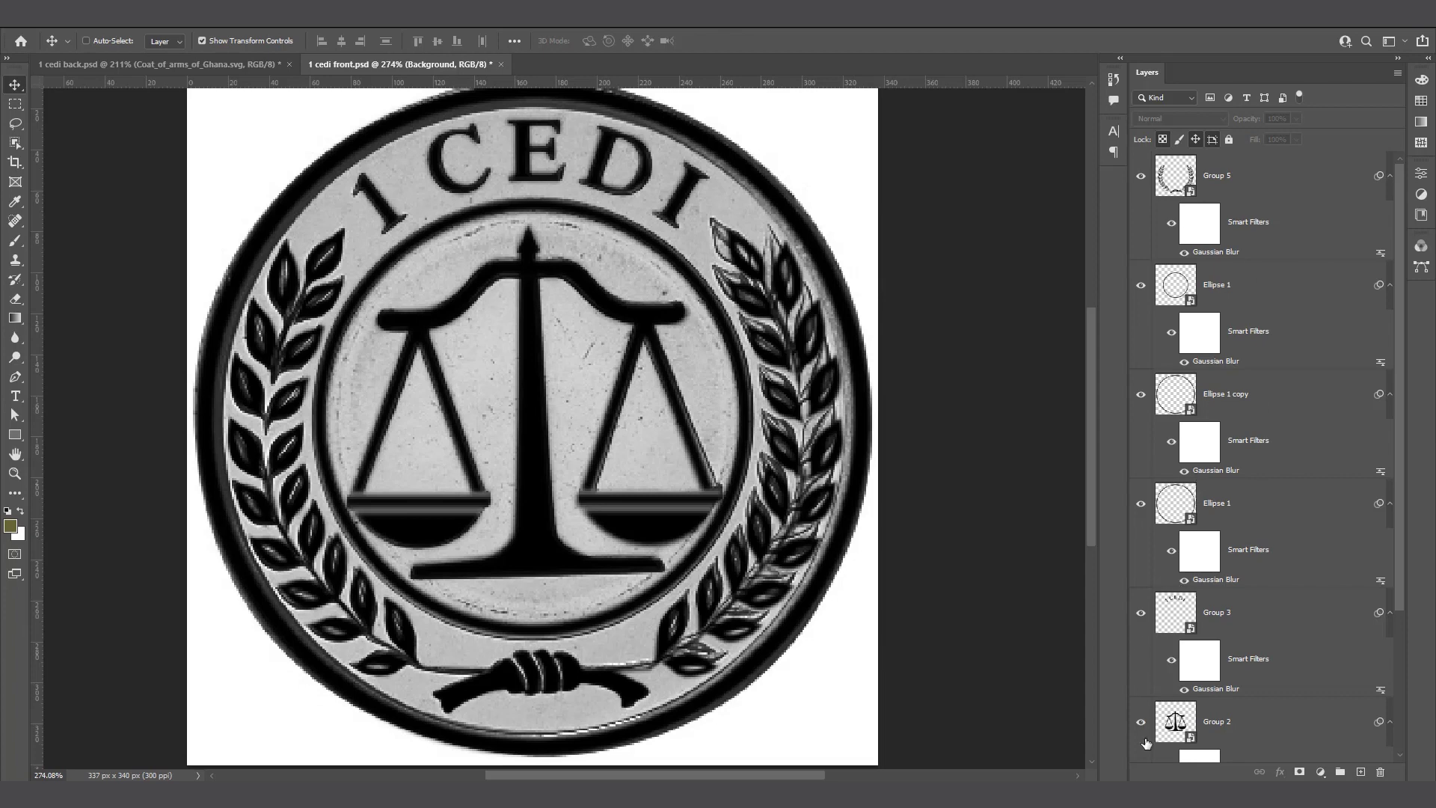
- Hide the Background coin photo and show the white Layer 2 behind the traced front artwork
scroll(1140, 710, "down", 3)
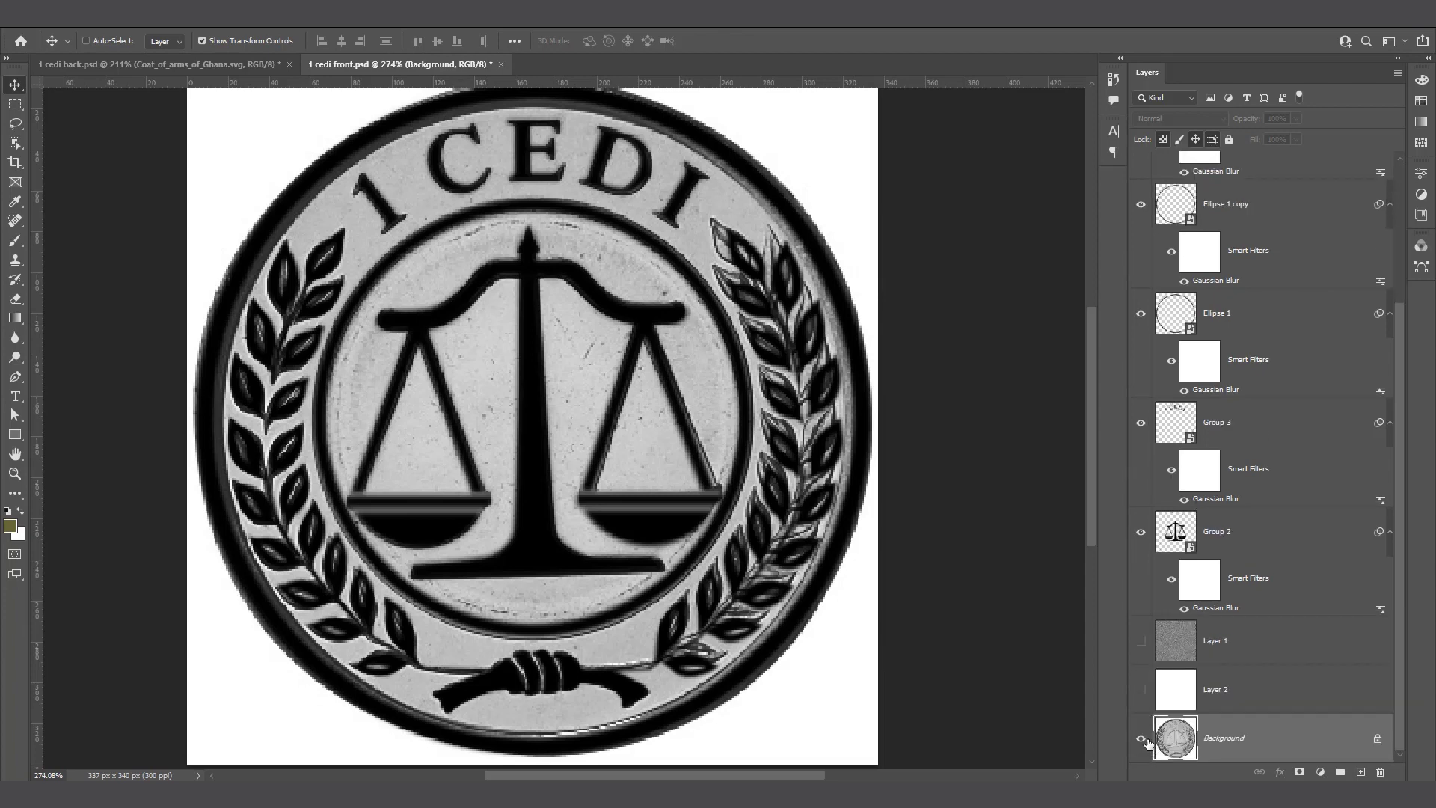
left_click(1140, 739)
left_click(1141, 689)
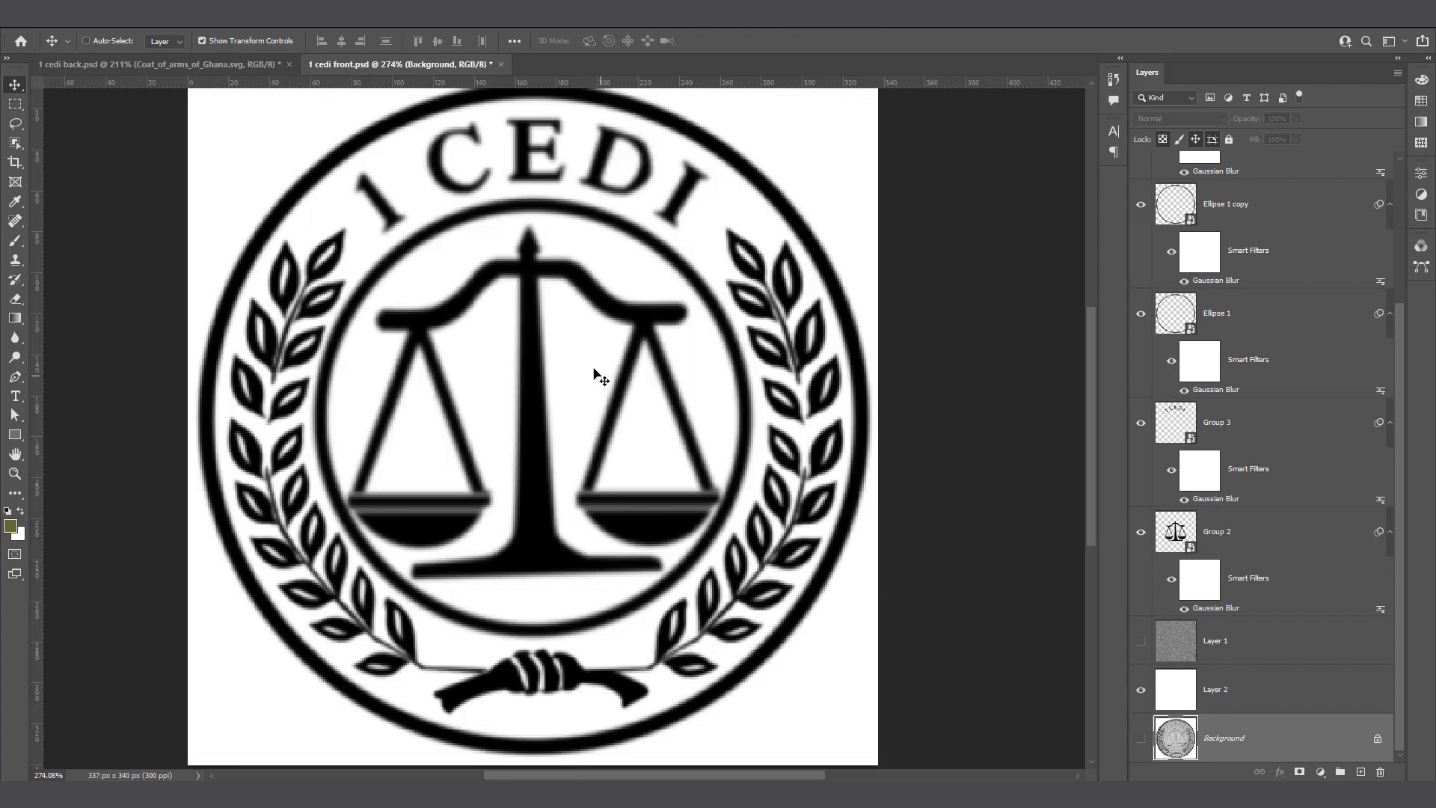
scroll(593, 374, "down", 2, "alt")
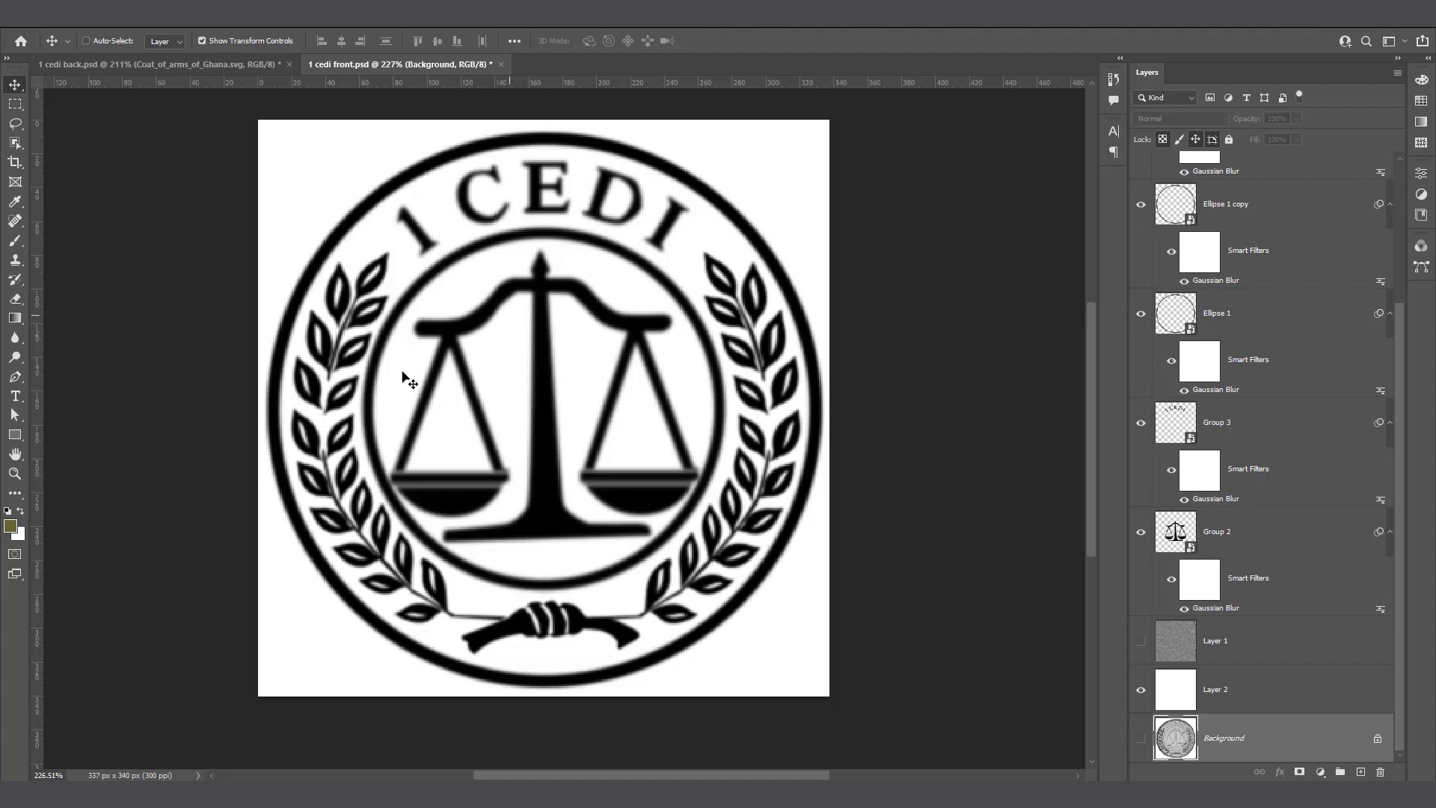
scroll(1279, 555, "up", 3)
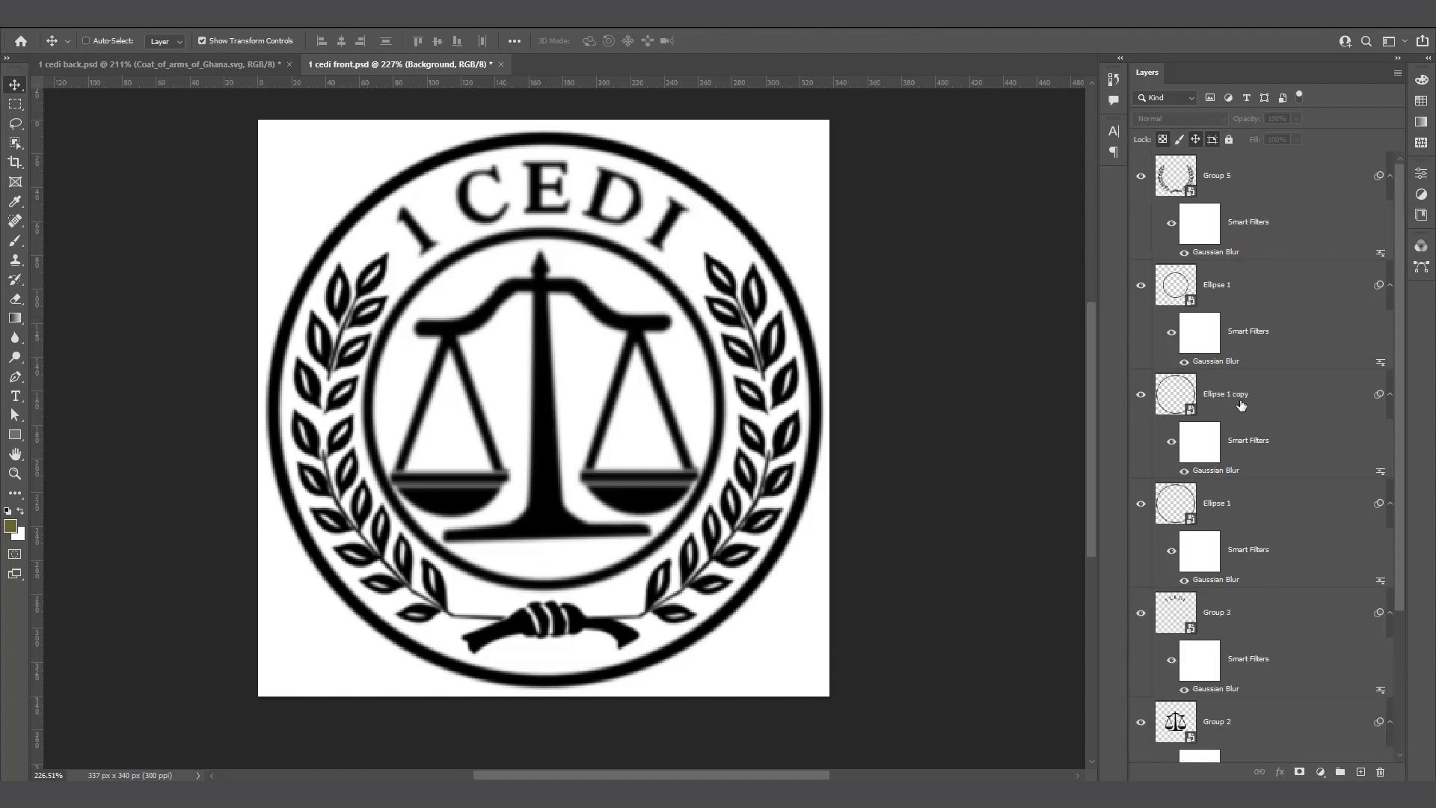
- View the 1_Cedi_Münze_2007_B001 photo alone in 1 cedi back.psd, restore the other layers and hide the photo
left_click(253, 66)
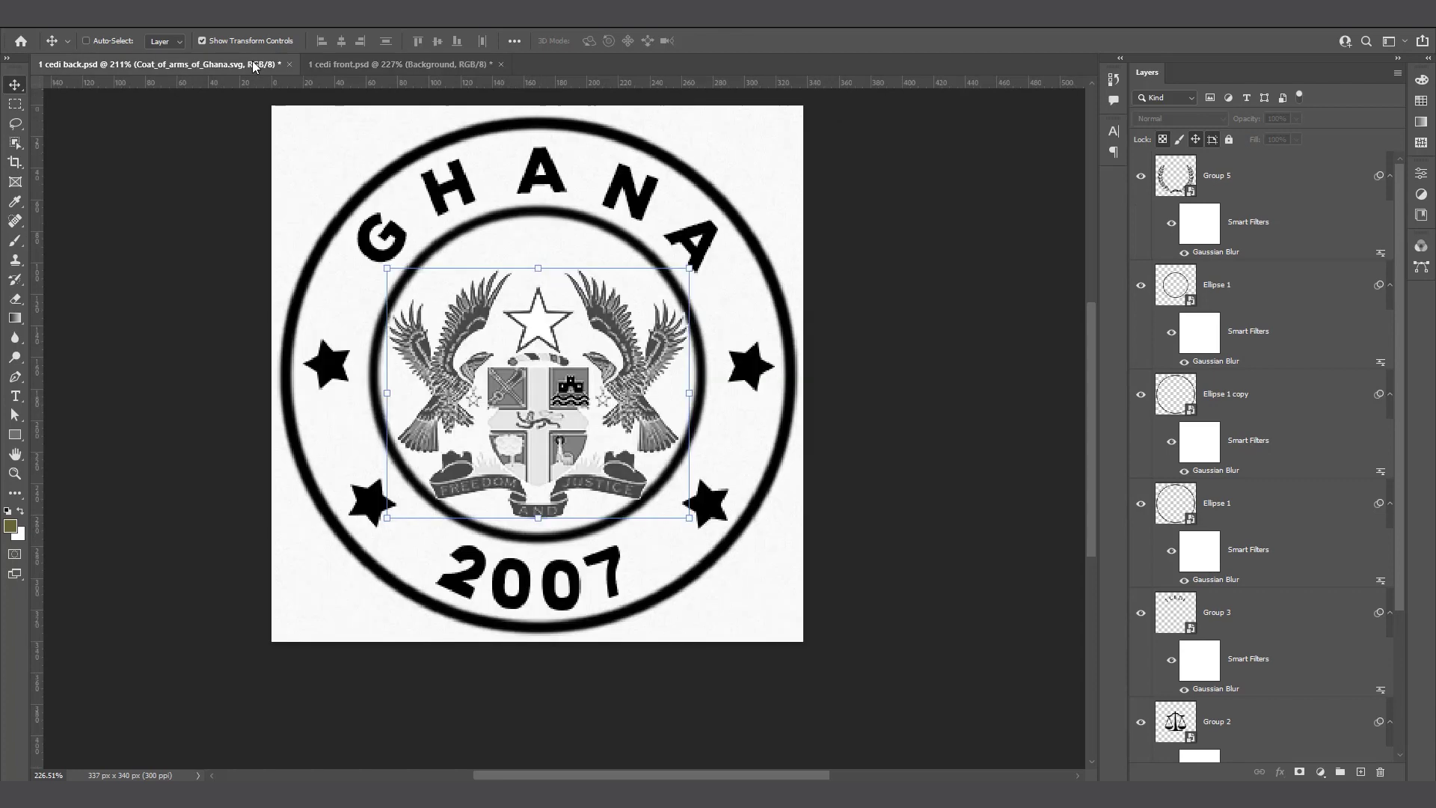
scroll(523, 416, "up", 1, "alt")
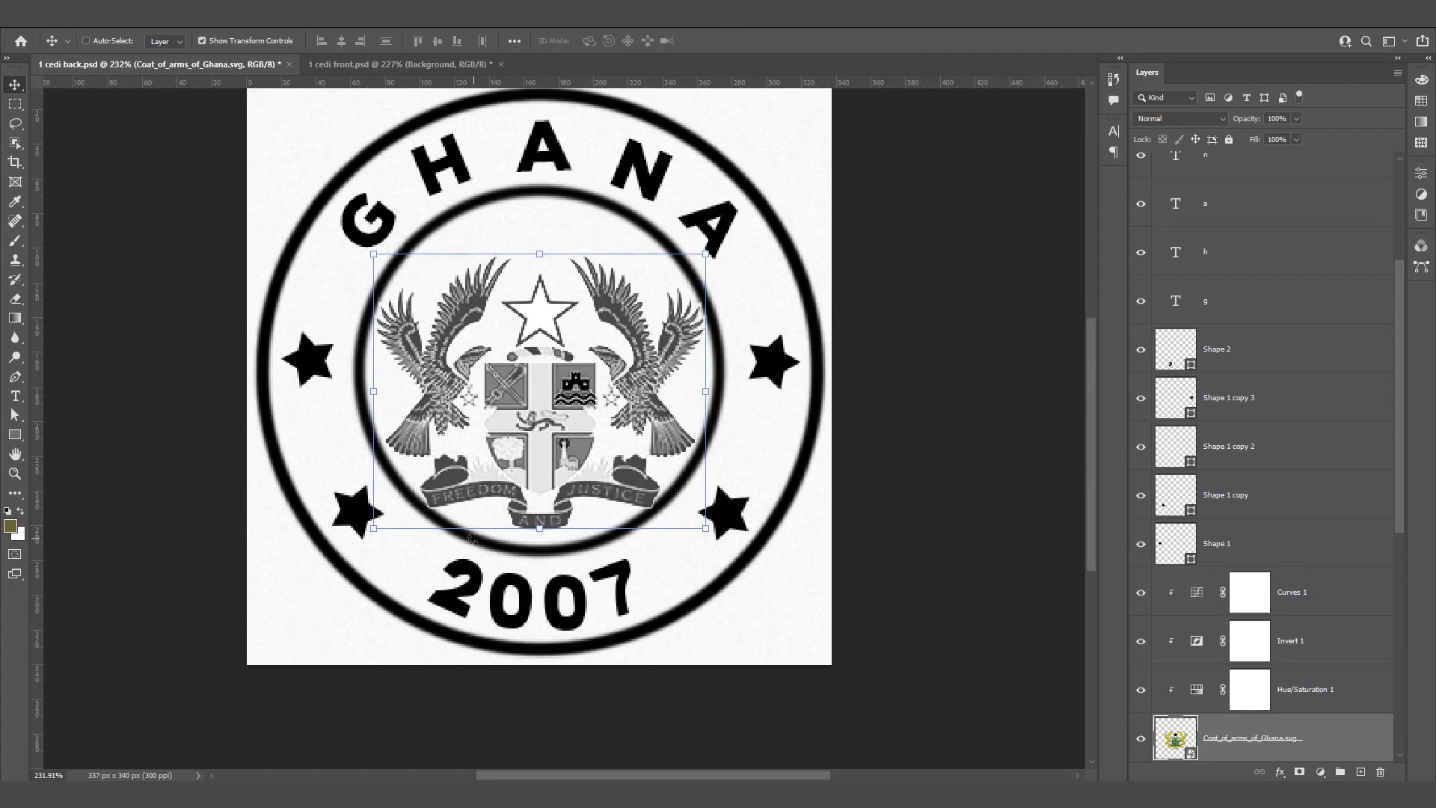
scroll(1307, 394, "down", 3)
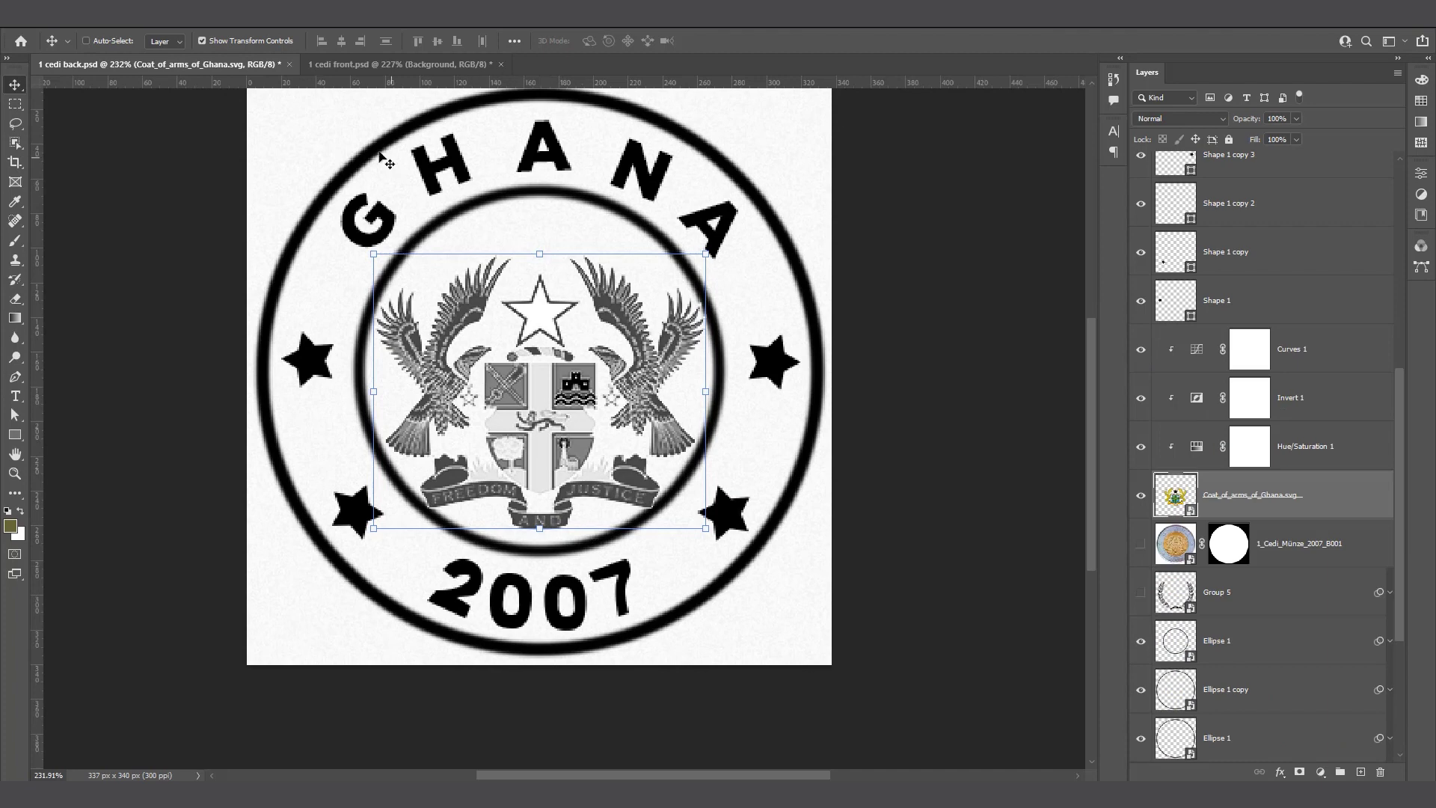
left_click(1141, 546, "alt")
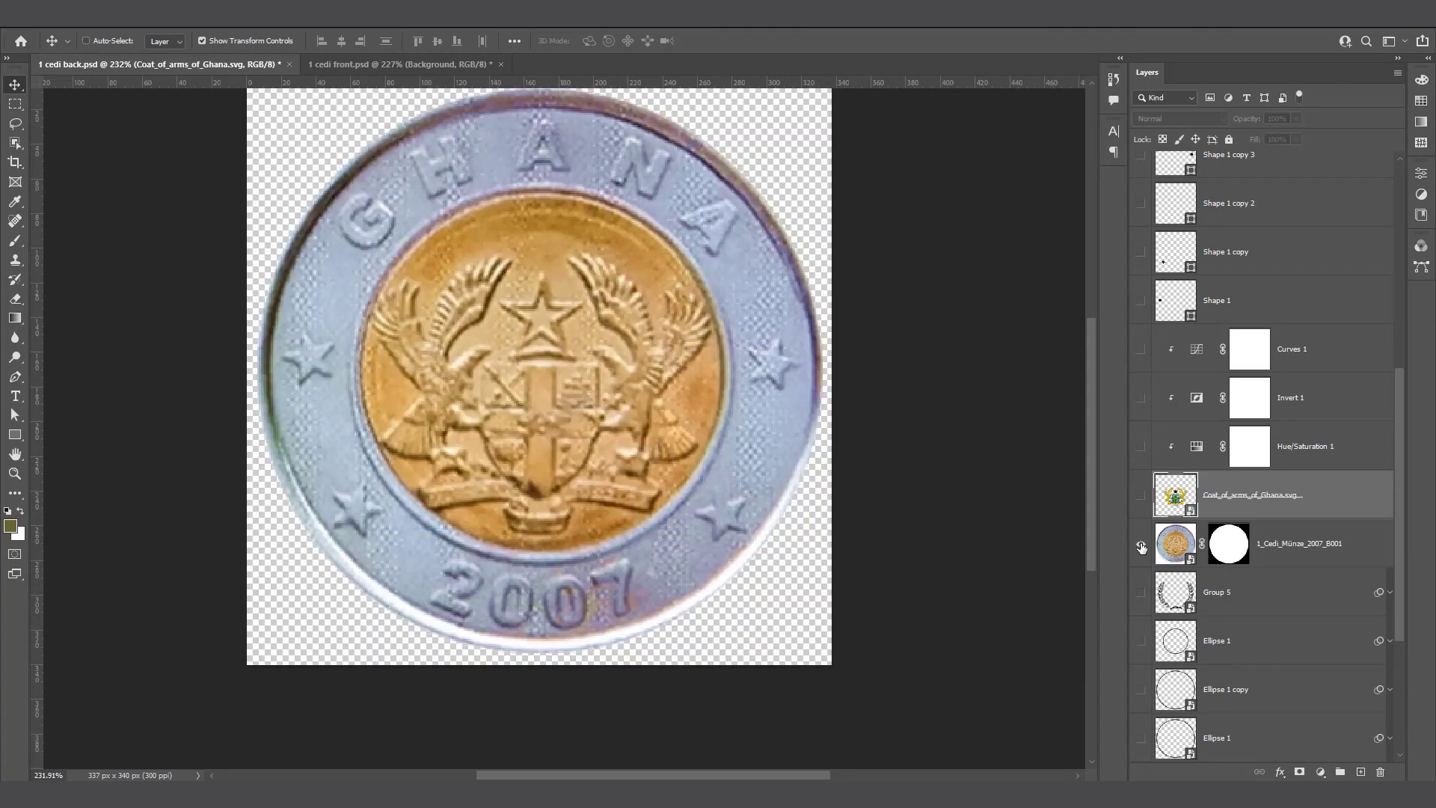
left_click(1141, 546, "alt")
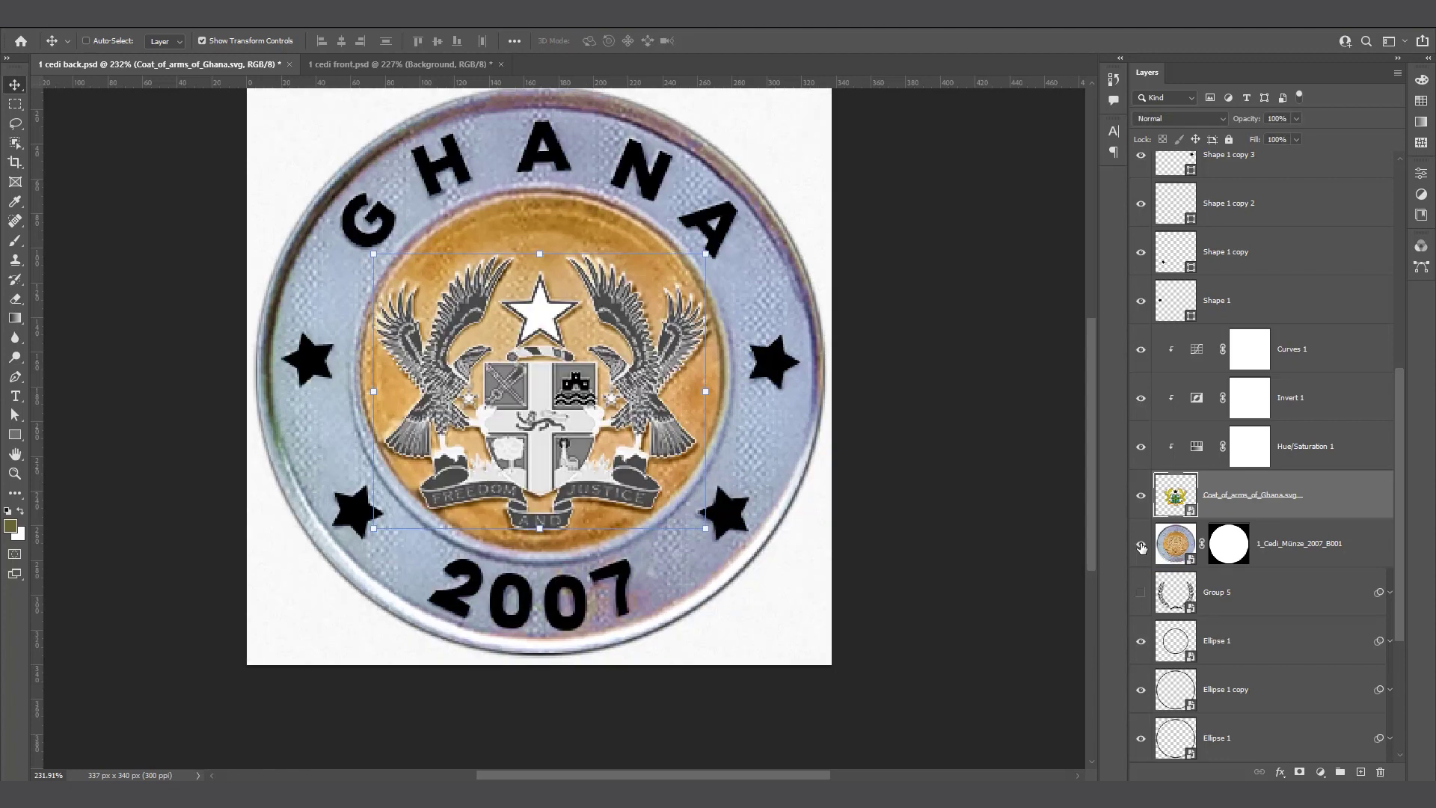
left_click(1141, 546)
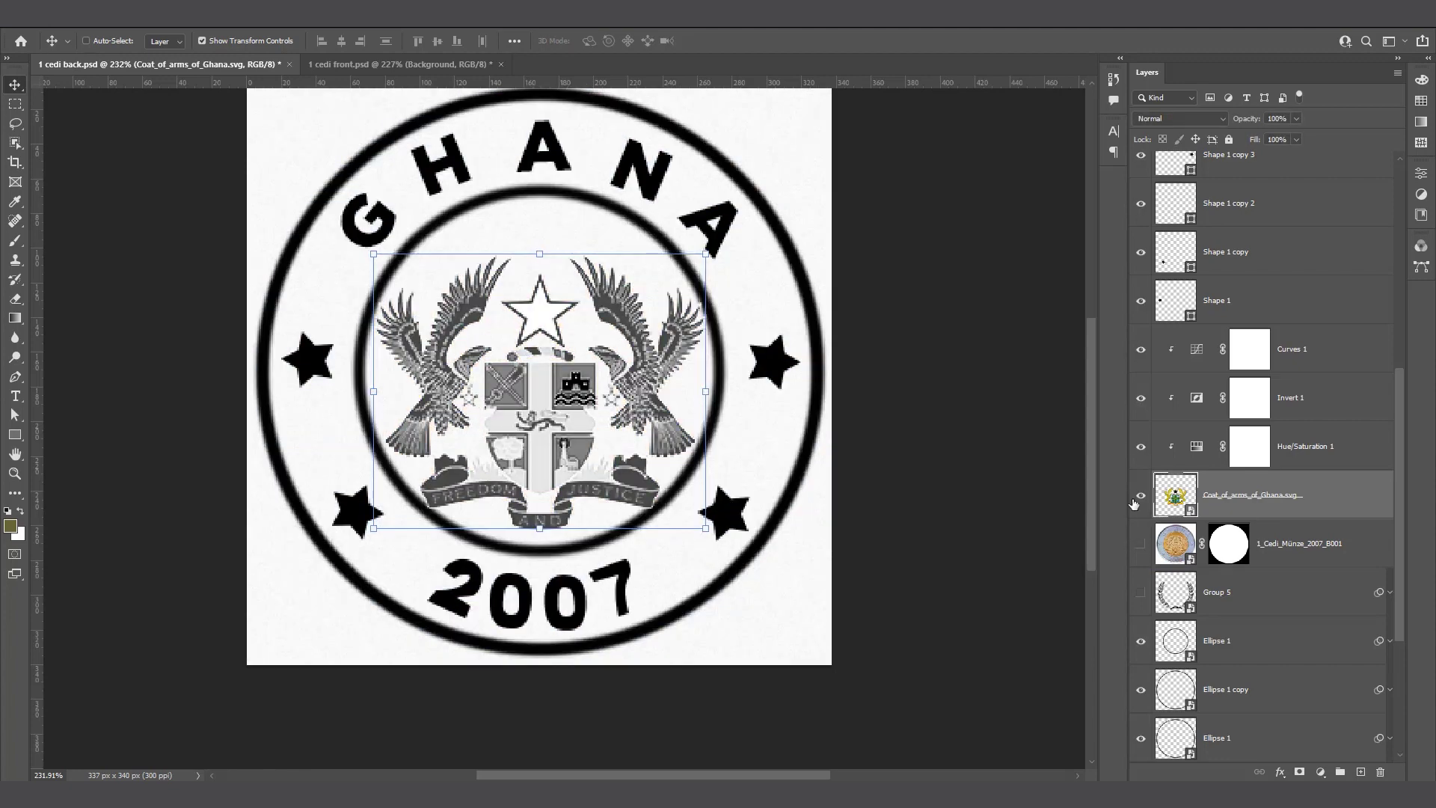
- Hide and reshow the coat of arms layer to compare the back design with and without it
left_click(1141, 497)
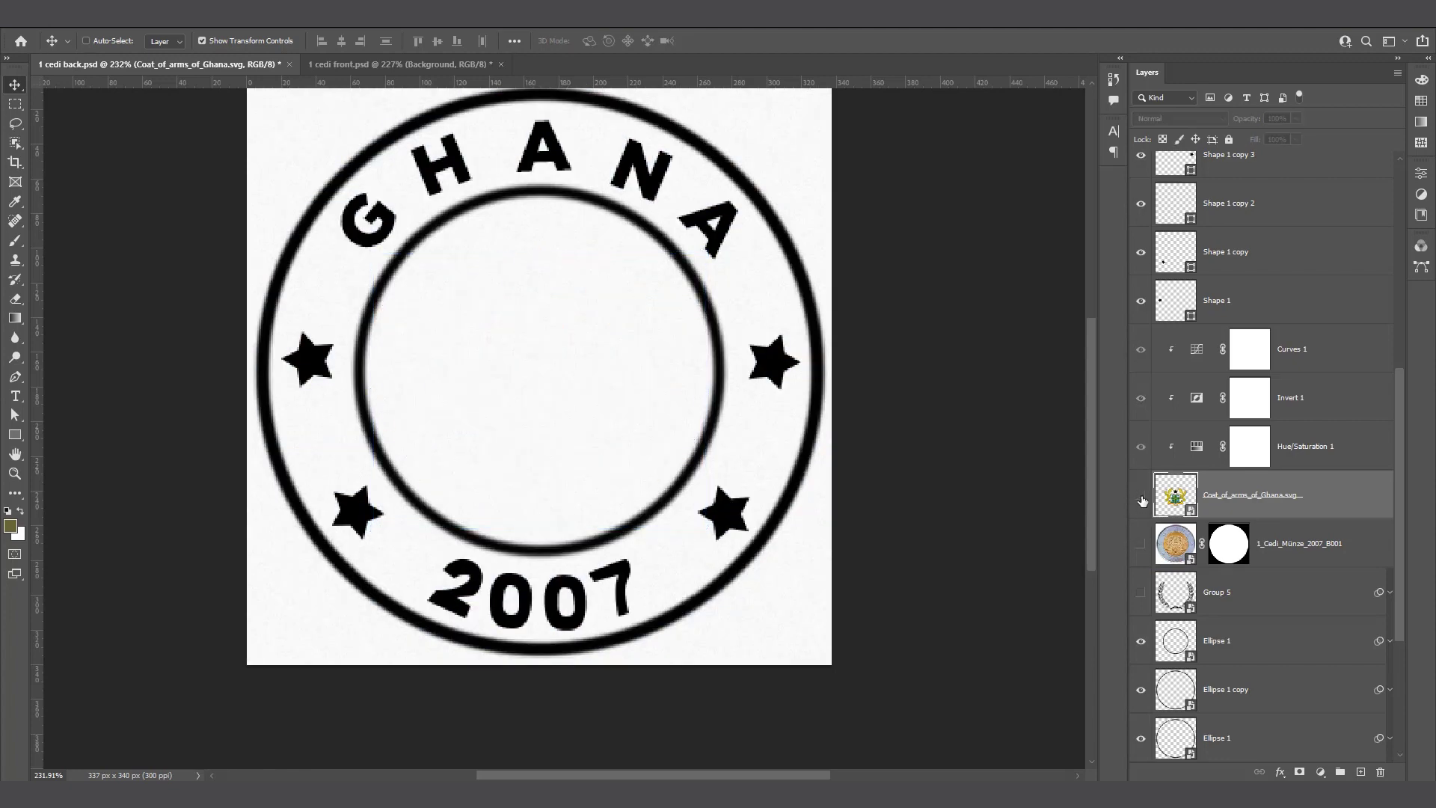
left_click(1141, 497)
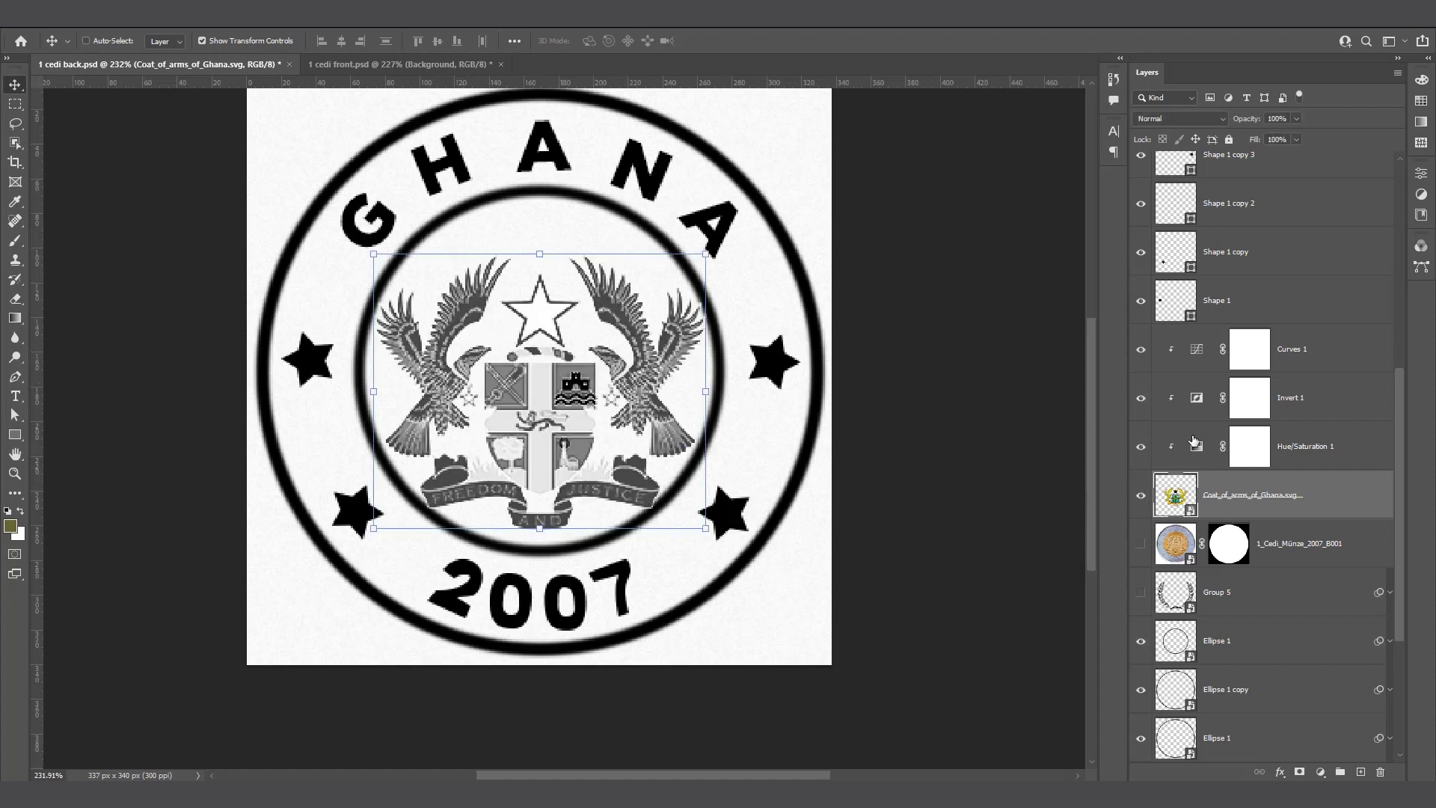
scroll(1149, 424, "up", 3)
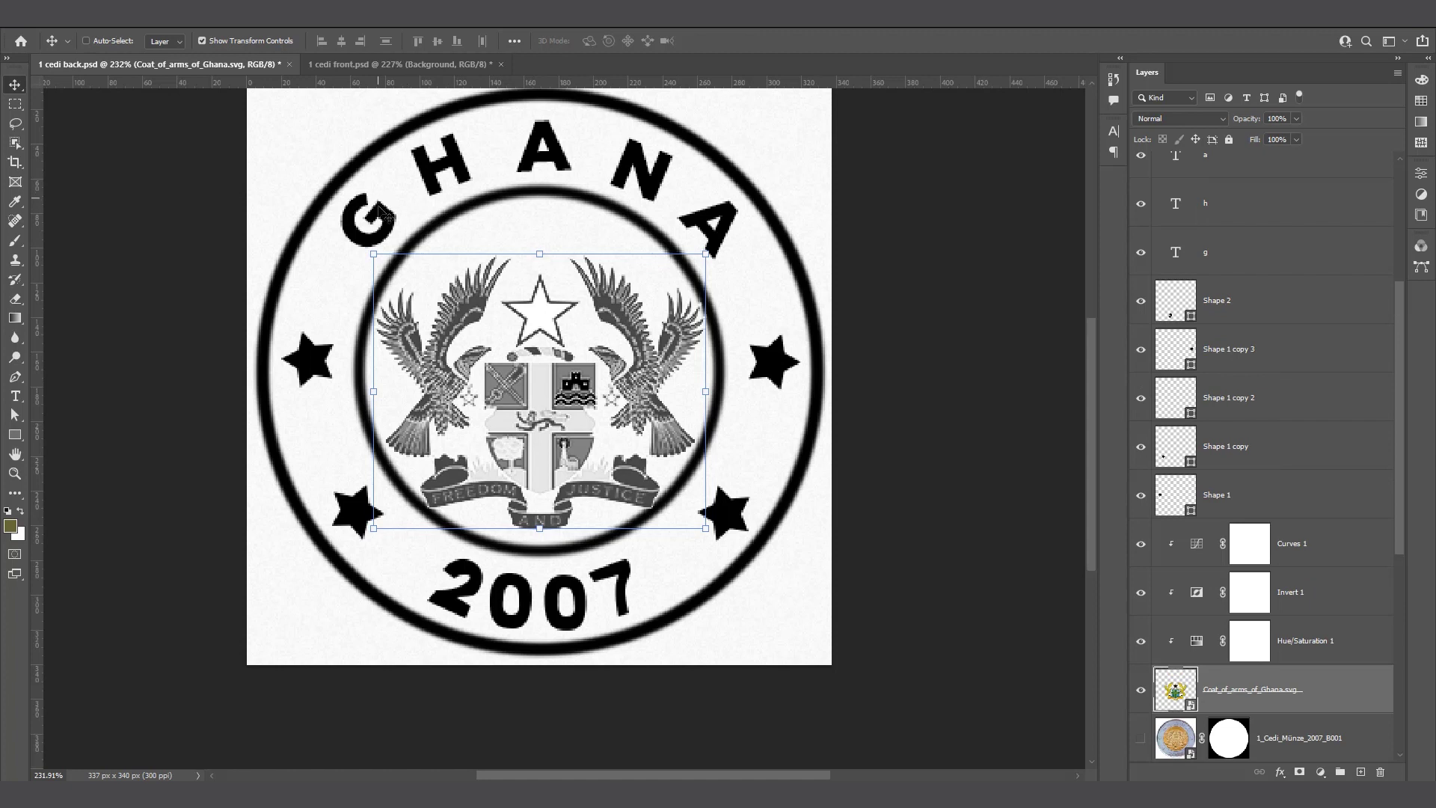
- Hide and reshow the g and h letter layers one at a time to check the GHANA lettering
scroll(1159, 283, "up", 3)
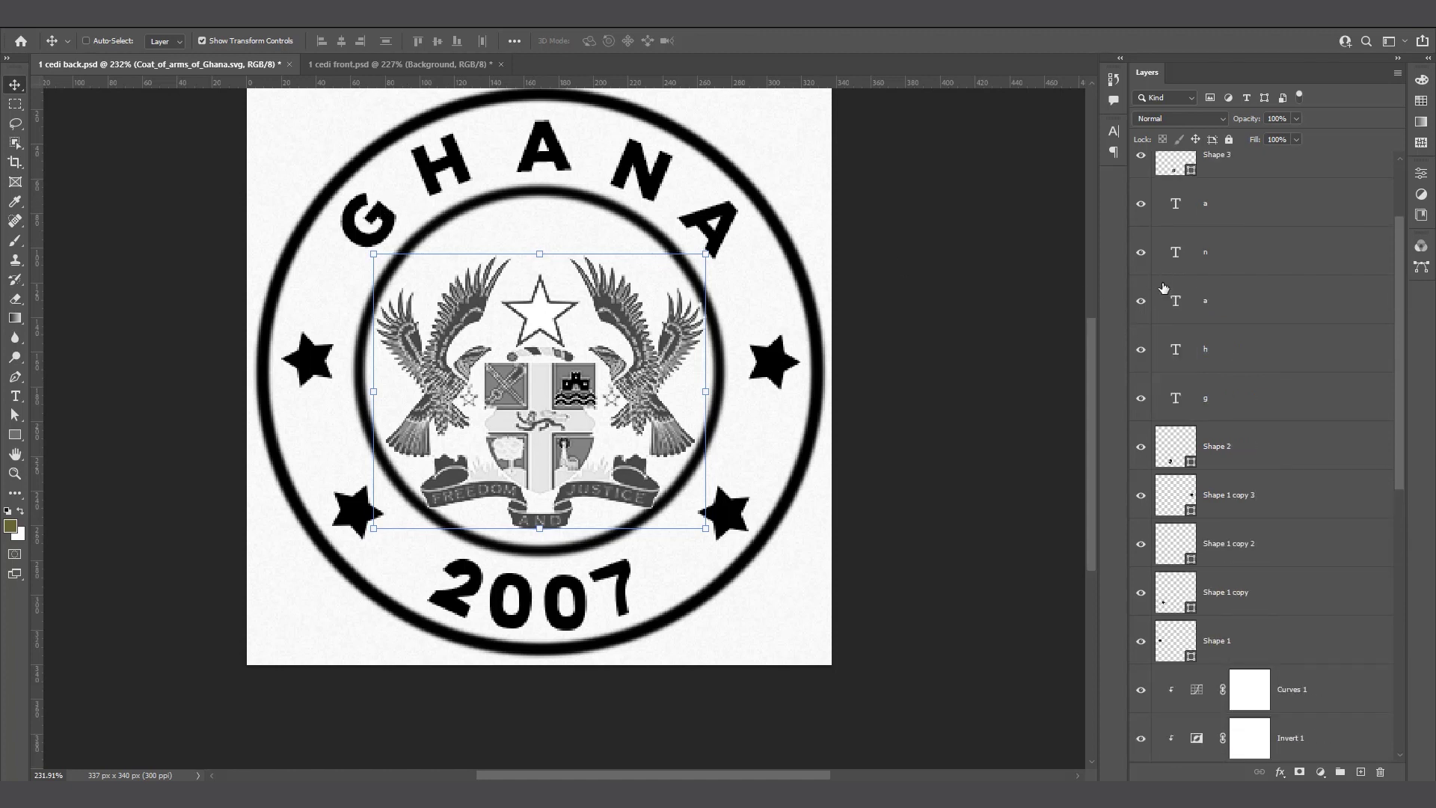
left_click(1141, 399)
left_click(1140, 401)
left_click(1138, 350)
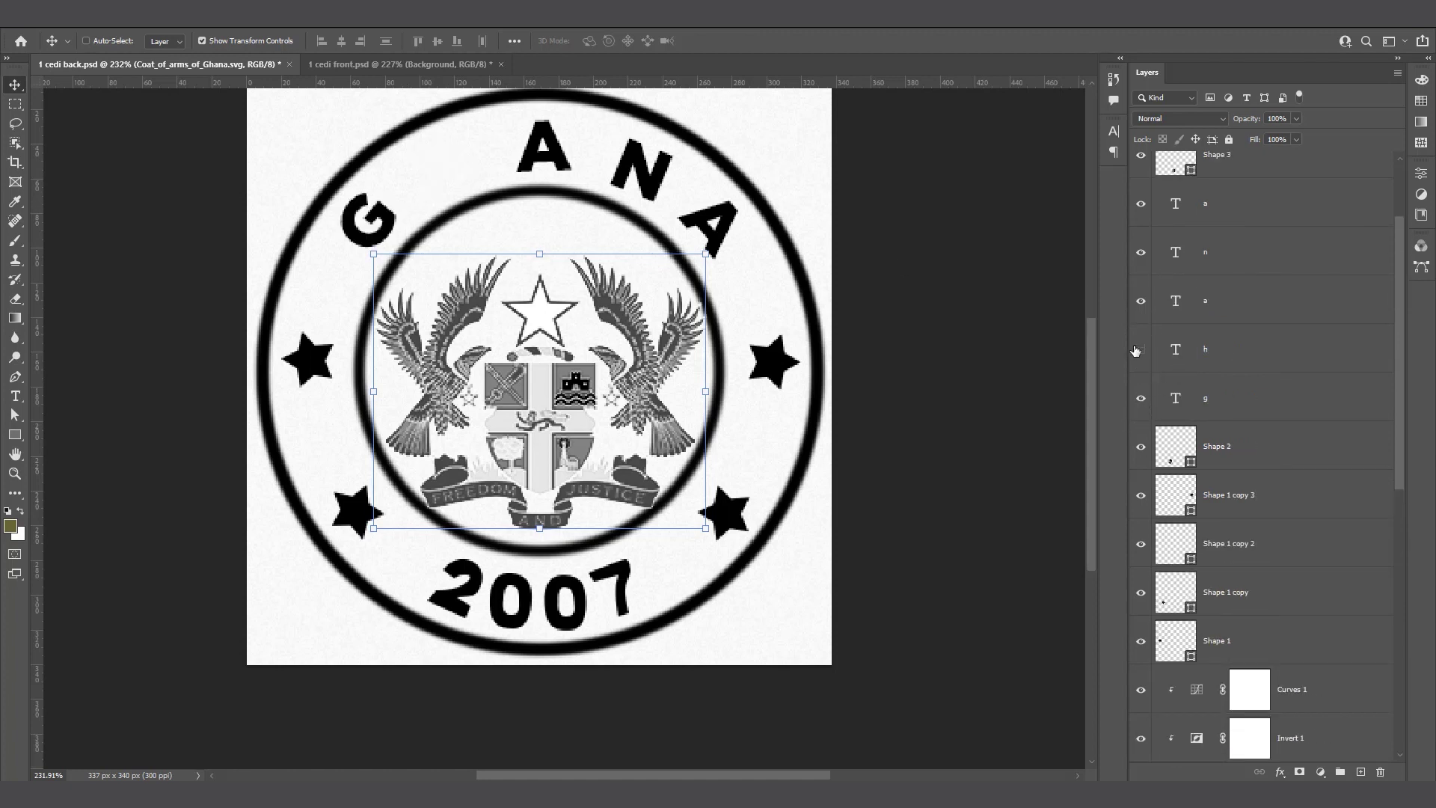
left_click(1142, 350)
scroll(1147, 310, "up", 3)
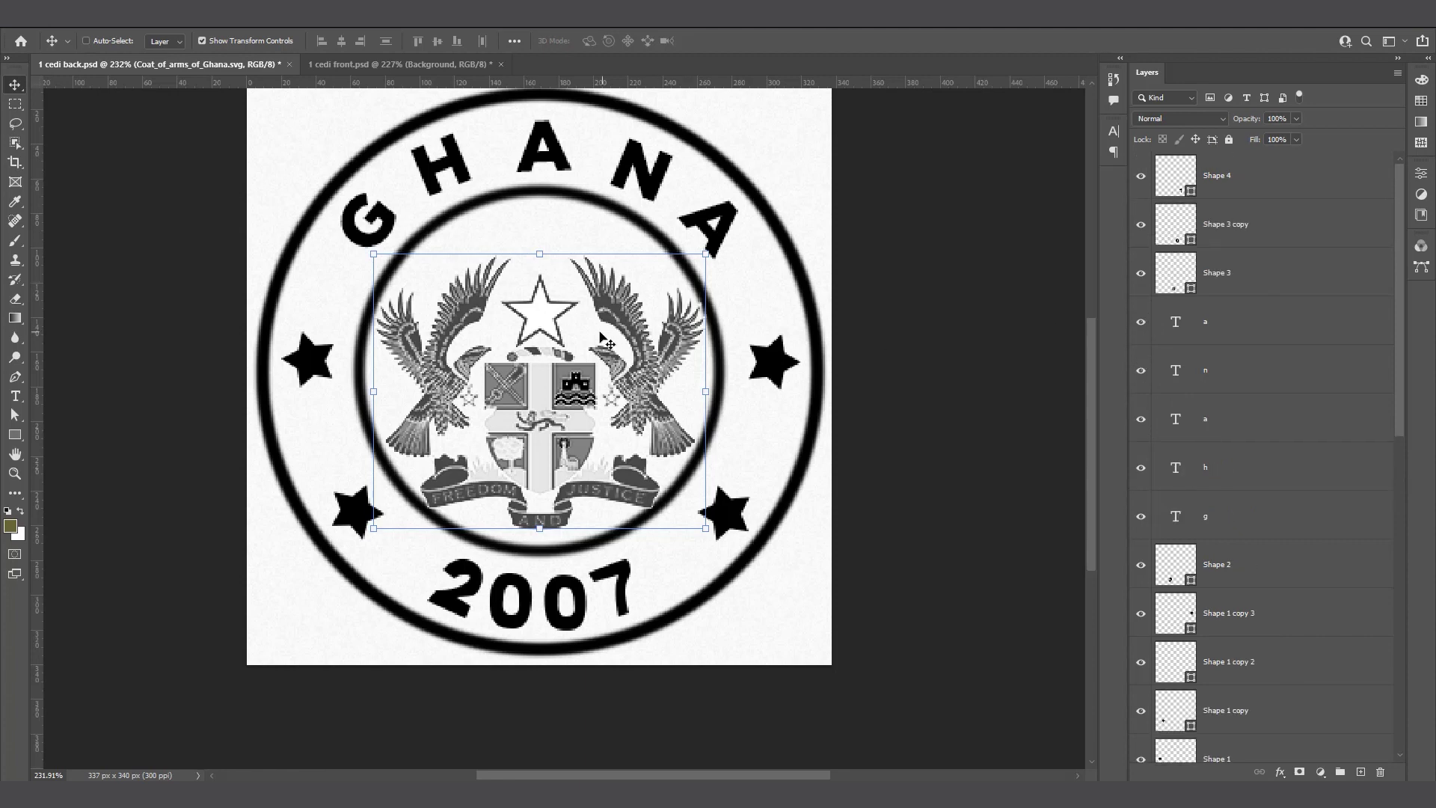
scroll(566, 333, "down", 1, "alt")
scroll(561, 329, "down", 1, "alt")
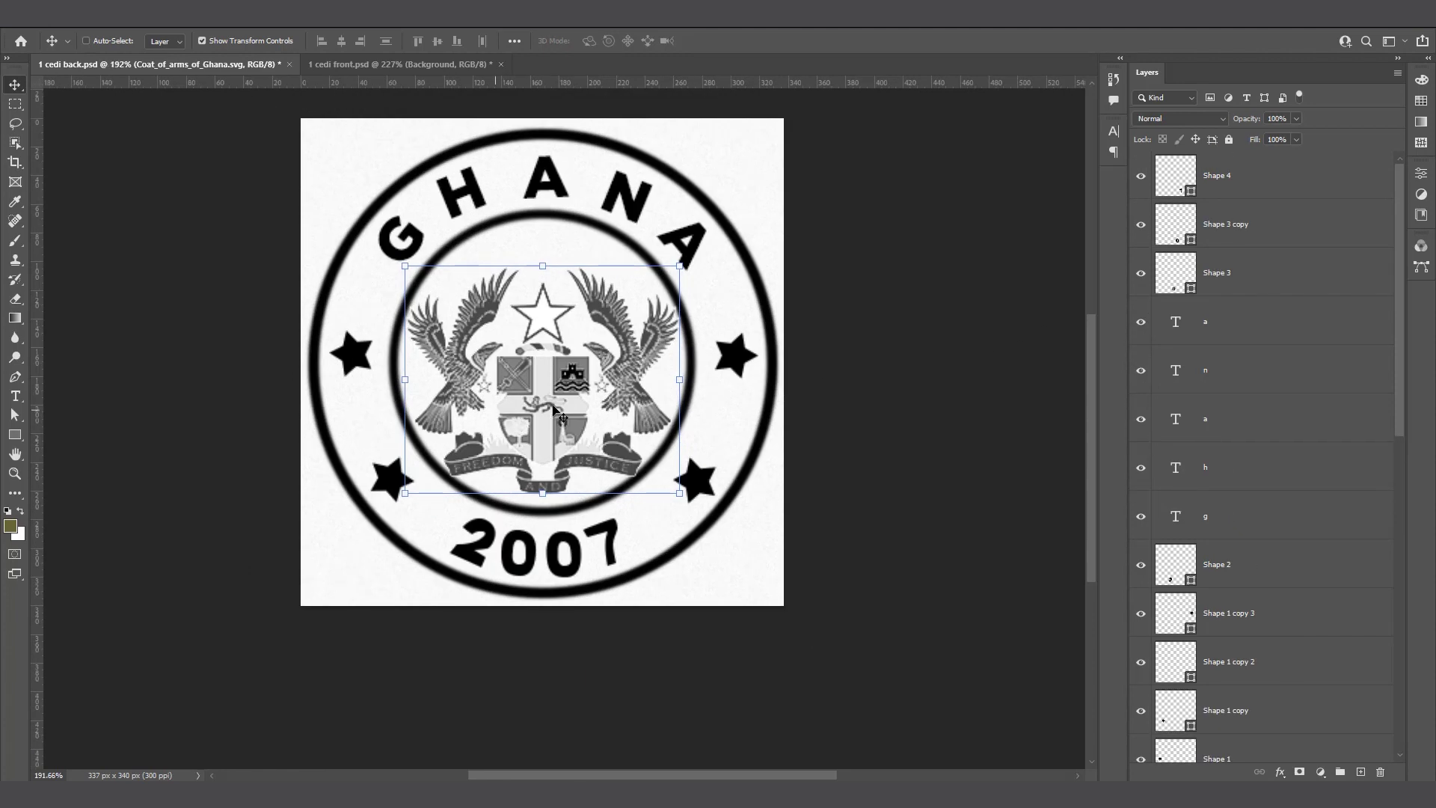
- Compare the finished artwork in 1 cedi front.psd with 1 cedi back.psd, ending on the back design
left_click(396, 64)
left_click(145, 65)
left_click(366, 63)
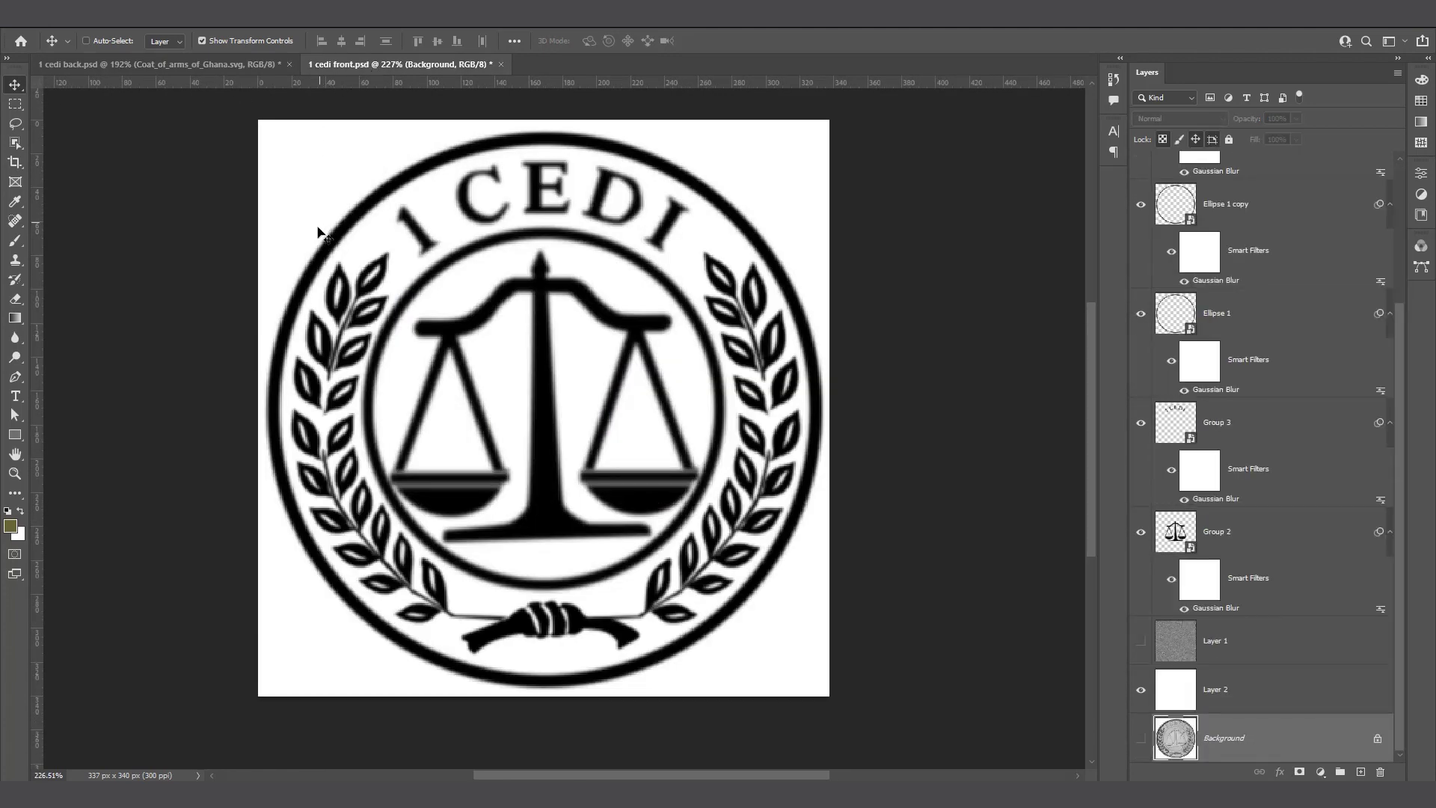
left_click(136, 68)
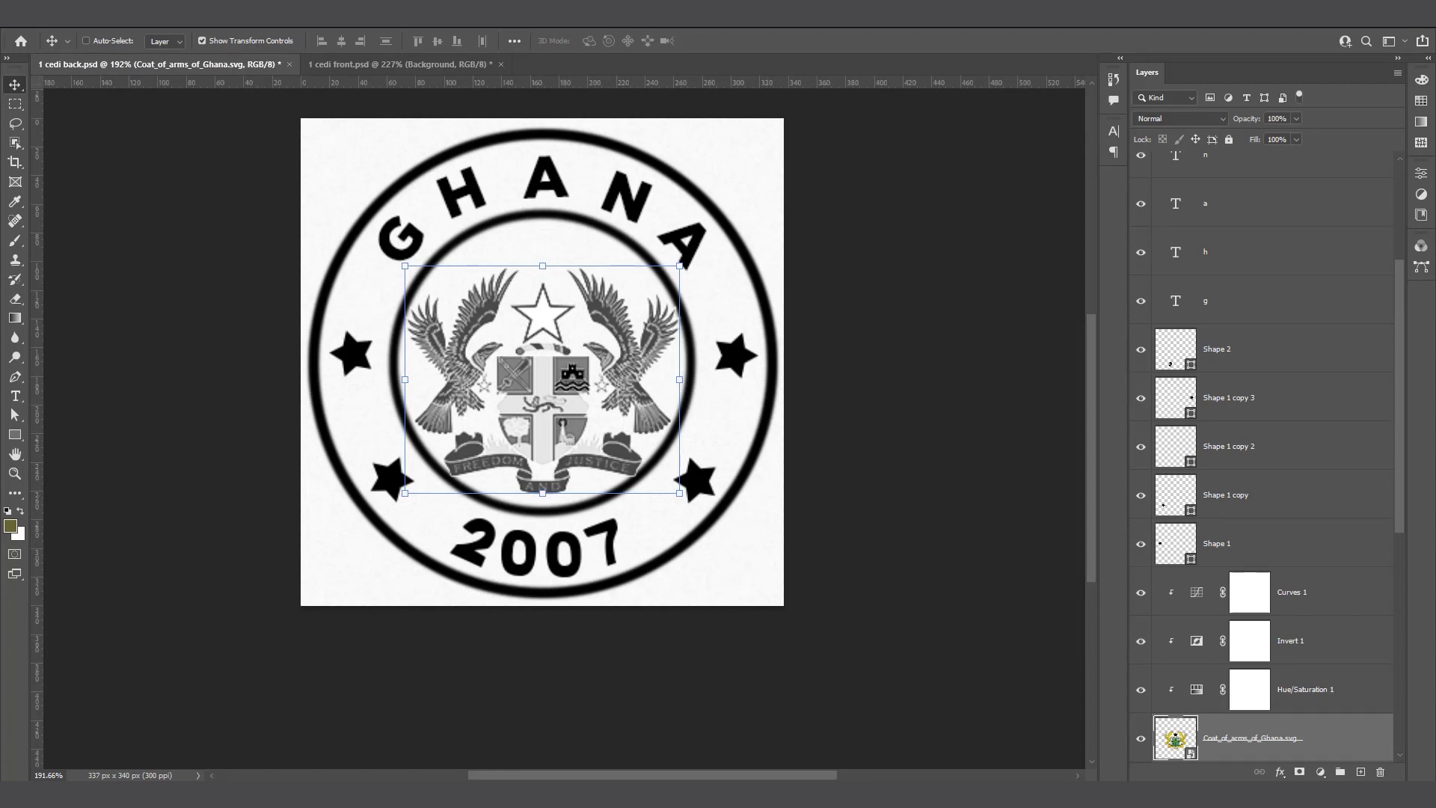
- Switch to Cinema 4D and create a new empty project
left_click(828, 738)
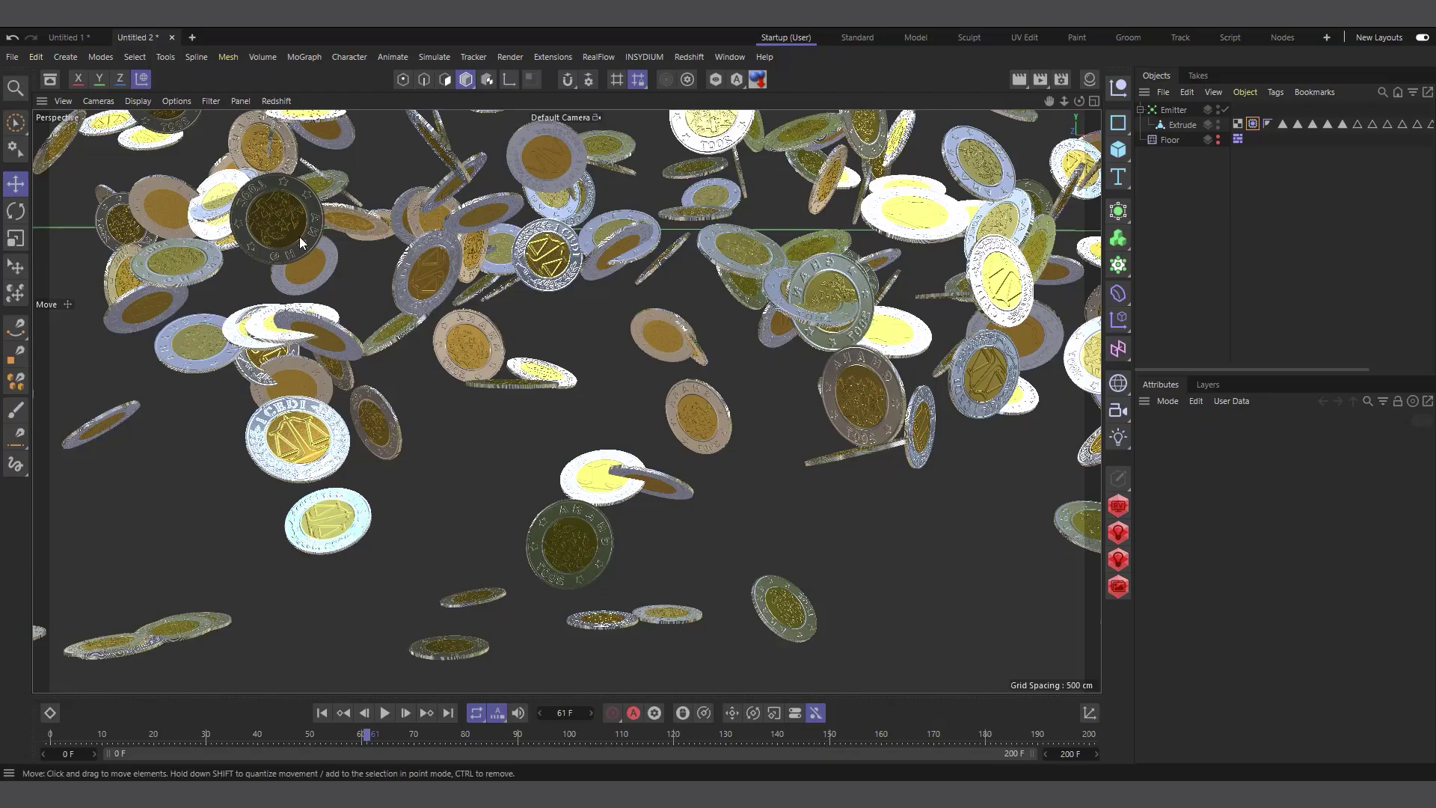
left_click(192, 39)
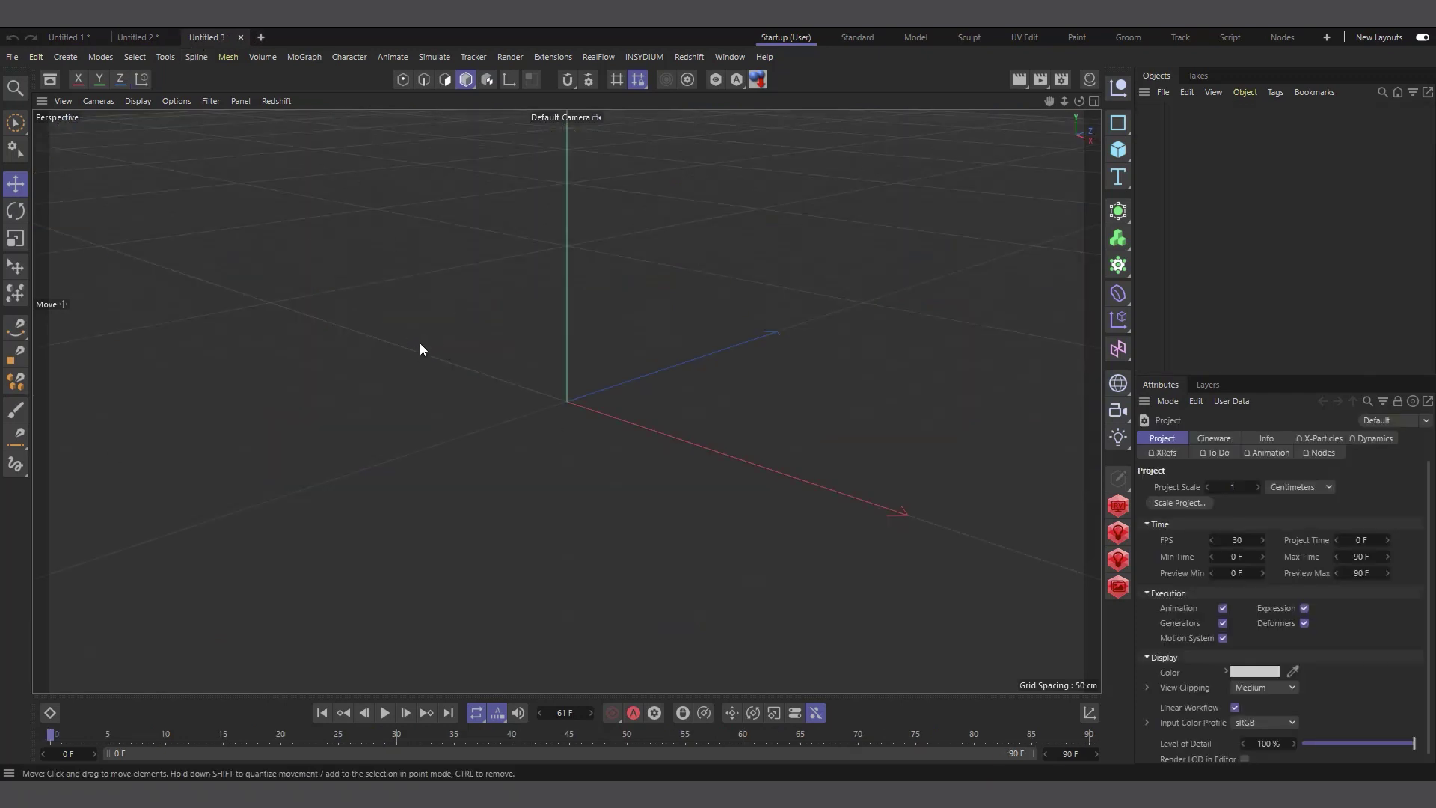
scroll(568, 249, "up", 1)
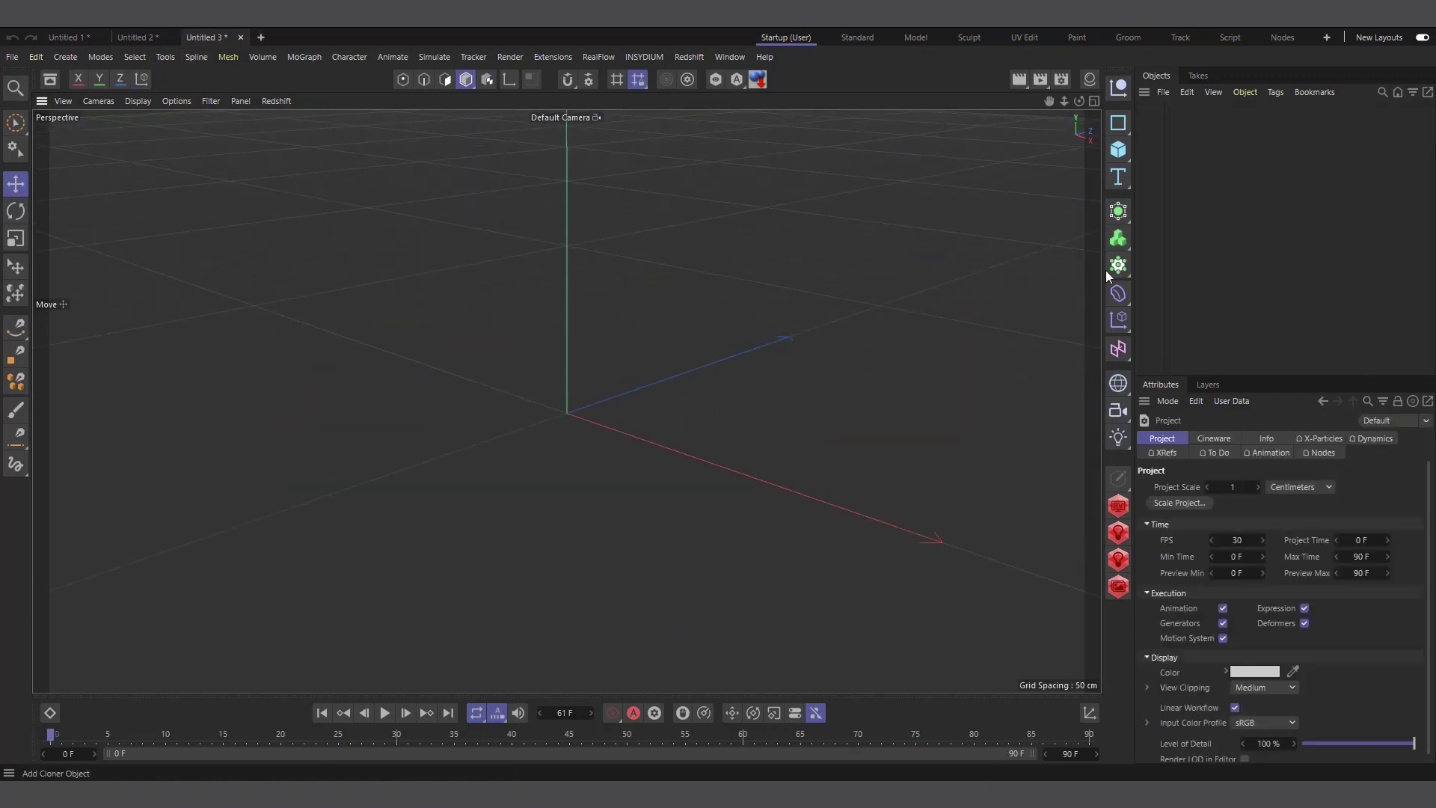
- Add a Circle spline and set its number of intermediate points to 45
left_click_drag(1117, 137, 1257, 146)
scroll(367, 413, "down", 2)
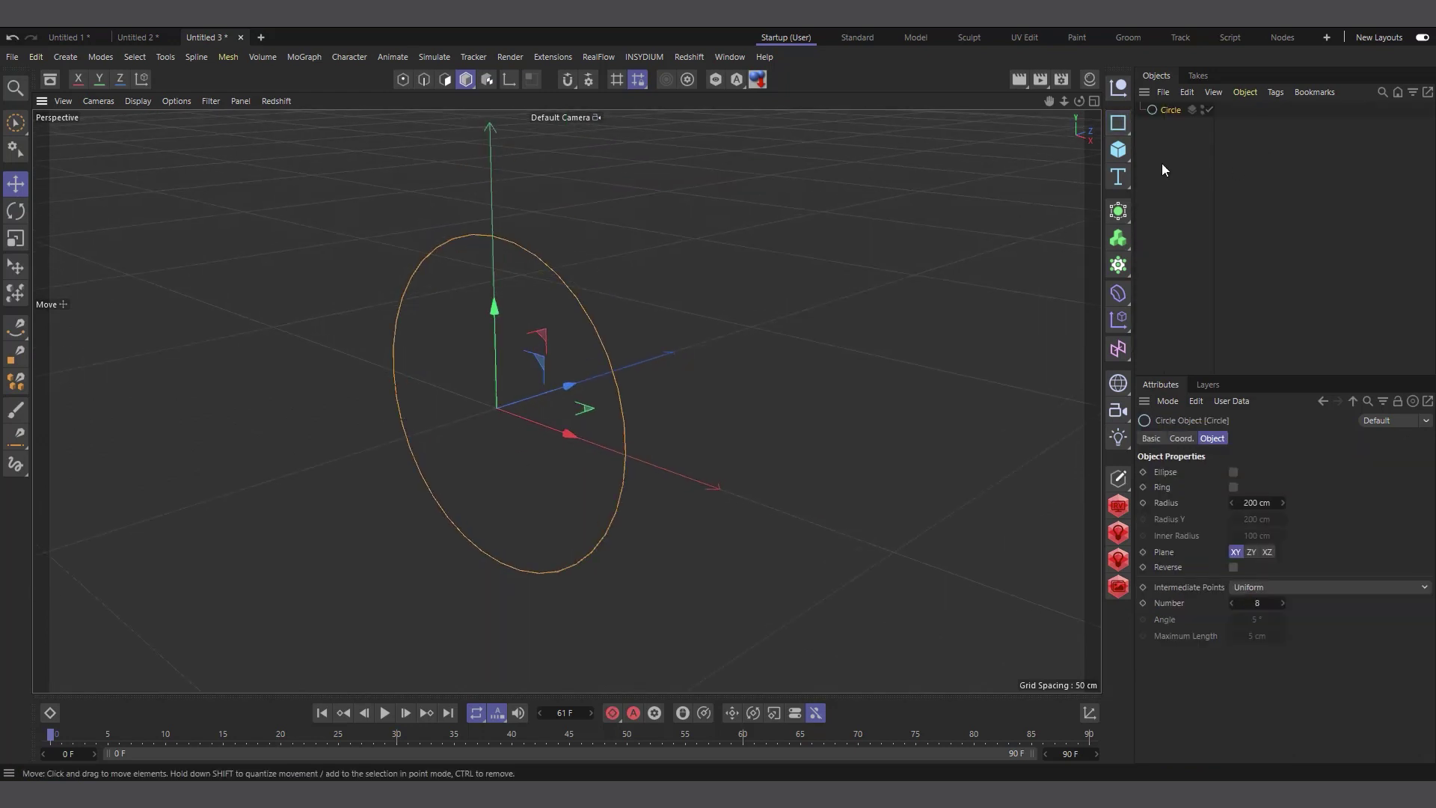
left_click_drag(1080, 101, 1144, 75)
scroll(530, 441, "up", 3)
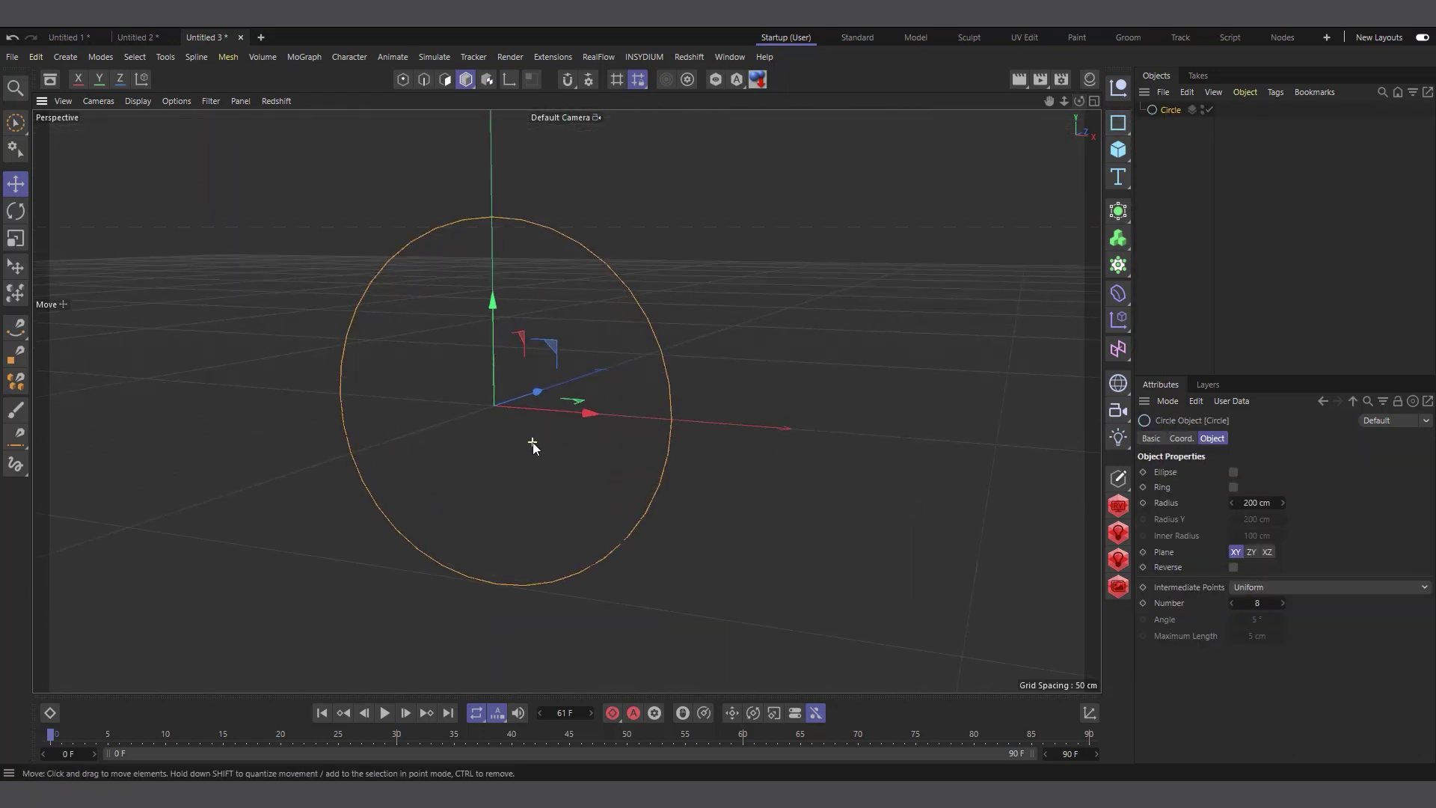
left_click_drag(1251, 607, 1265, 608)
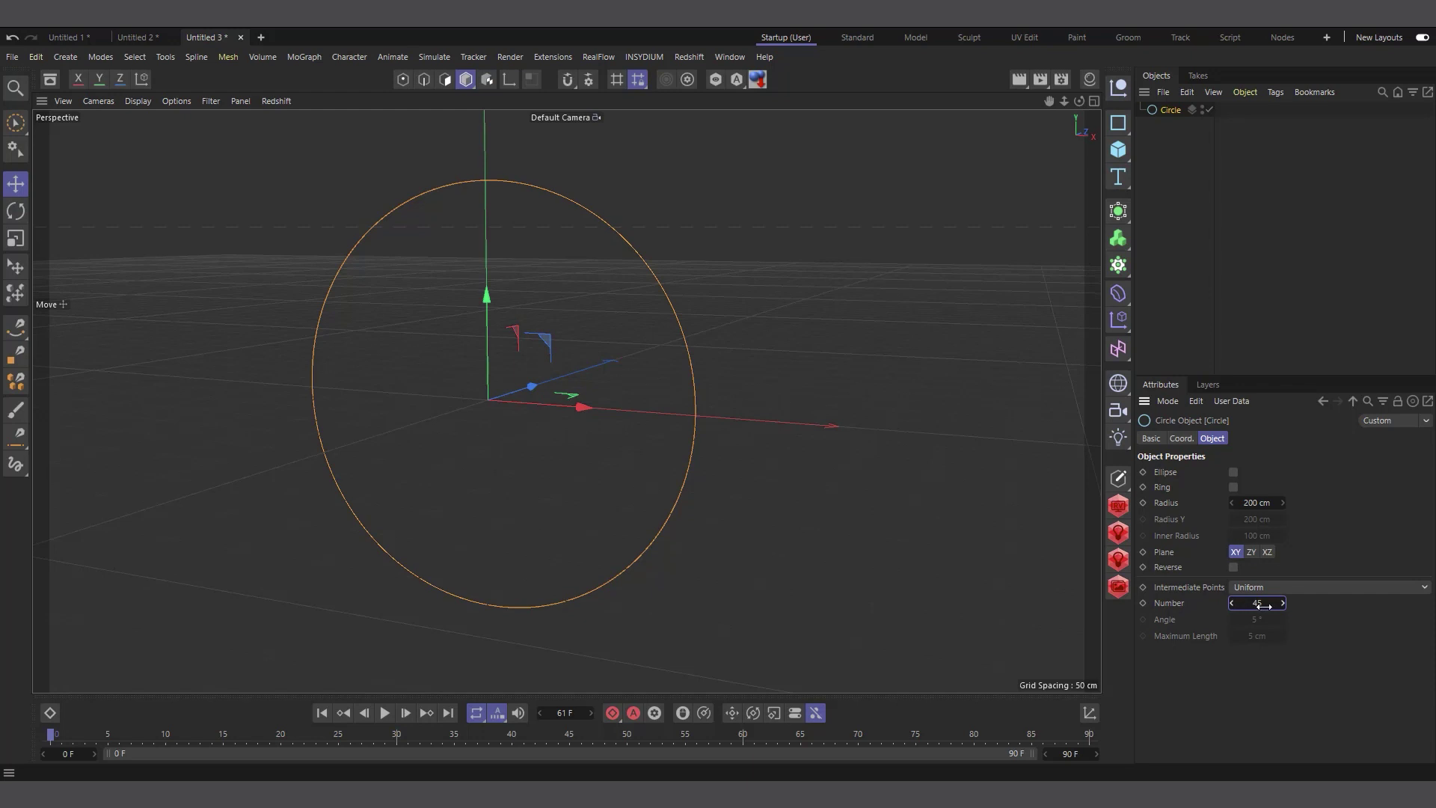
scroll(650, 292, "up", 1)
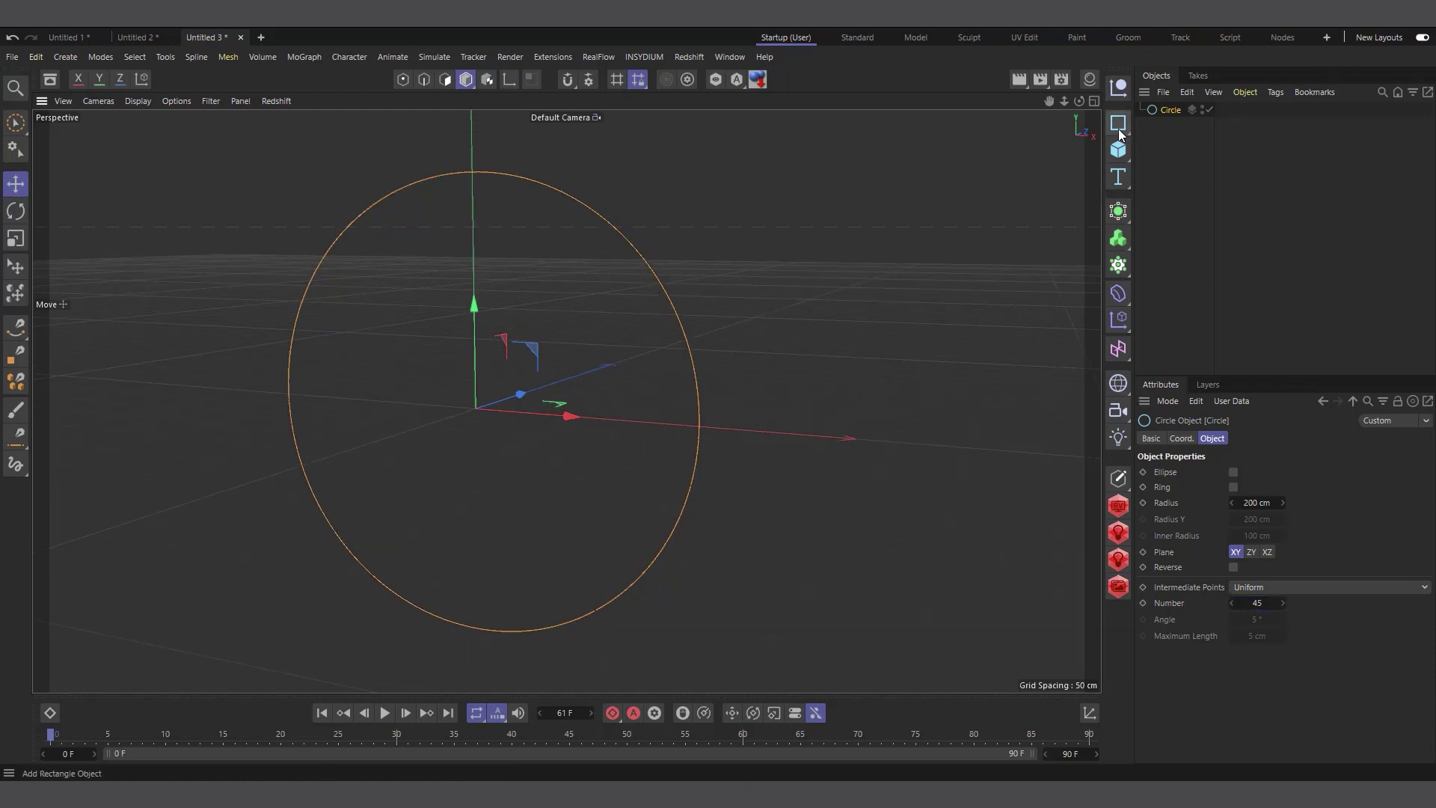
- Add an Extrude generator and make the Circle spline its child to form a solid disc
left_click_drag(1119, 130, 1122, 176)
left_click_drag(1118, 245, 1181, 274)
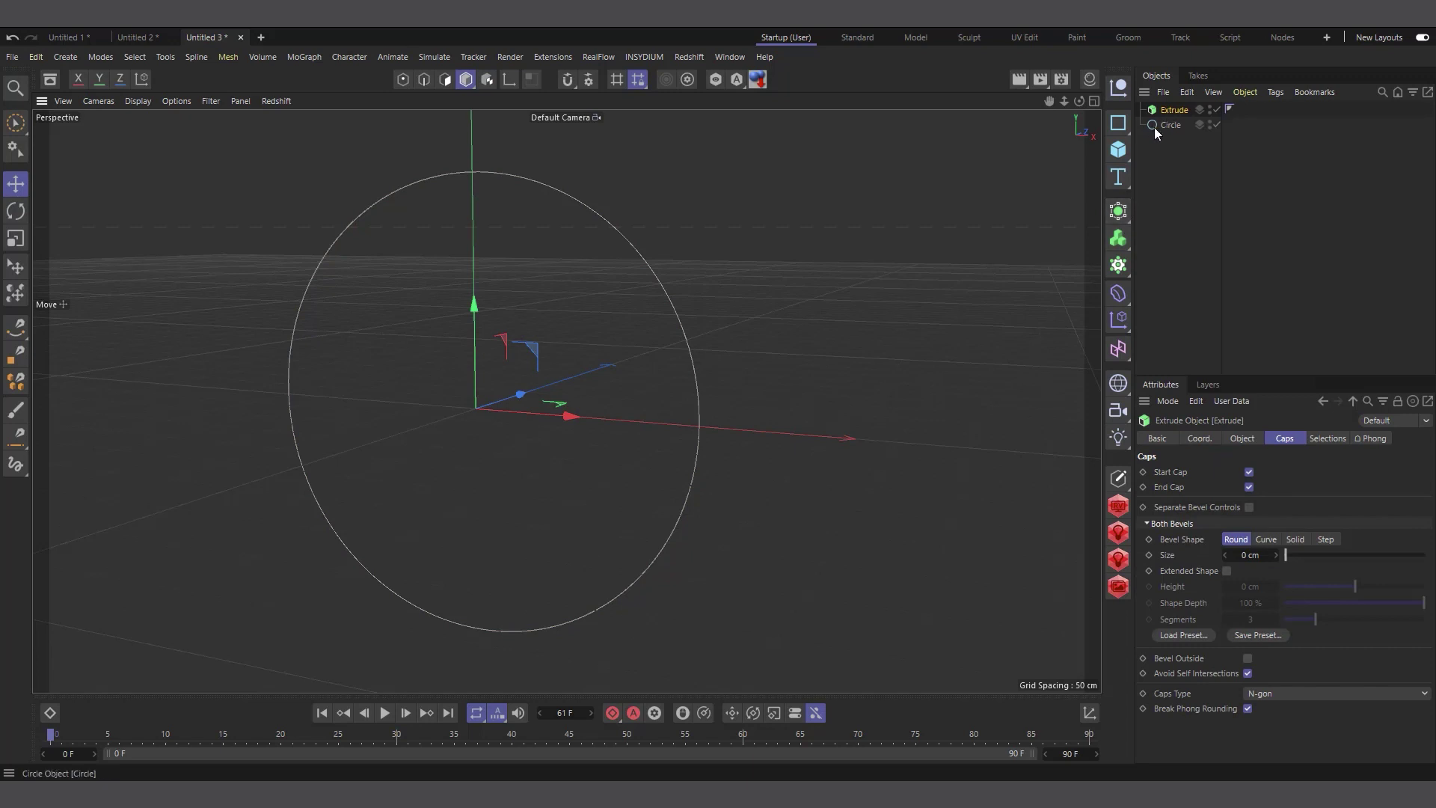
left_click_drag(1179, 121, 1173, 111)
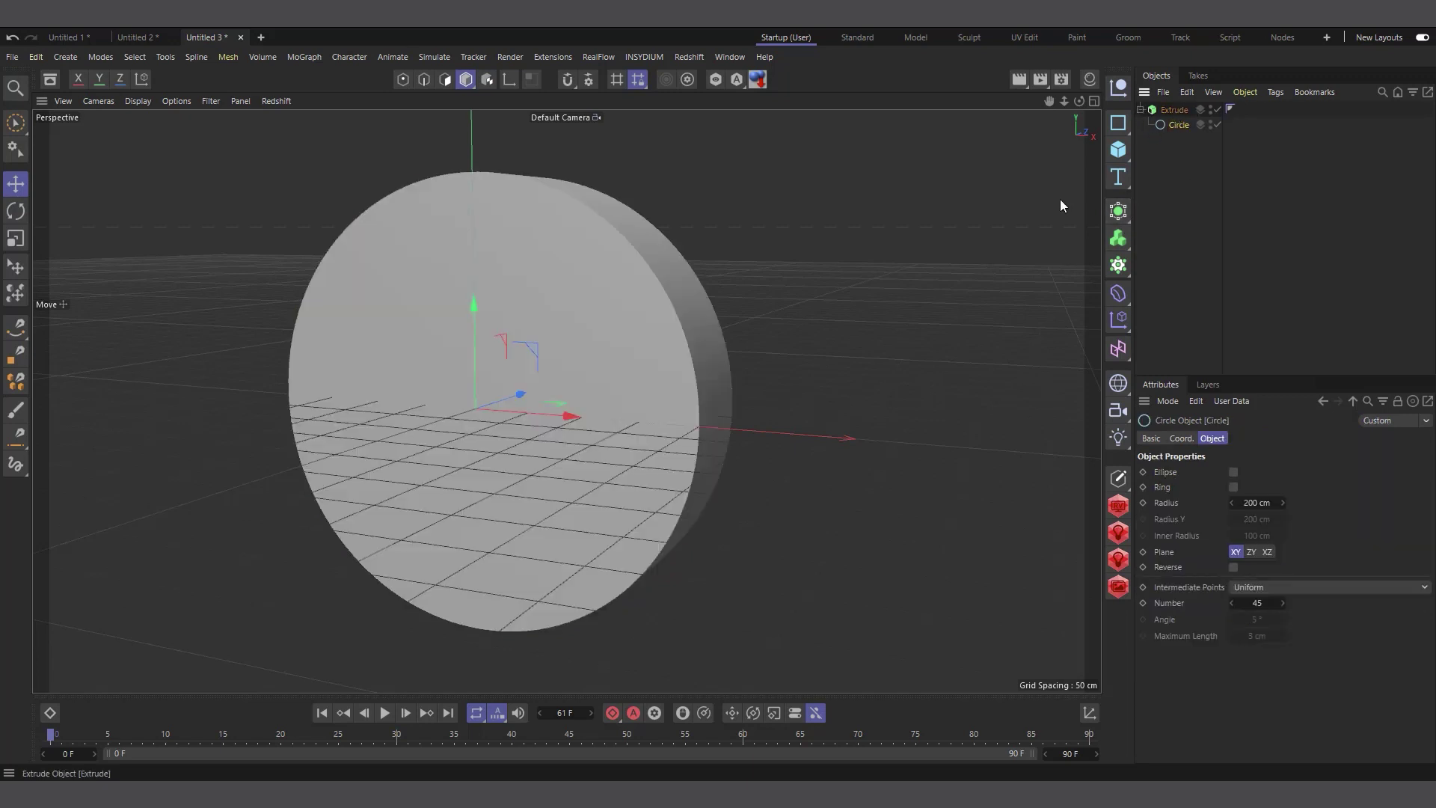
left_click_drag(1079, 101, 1025, 127)
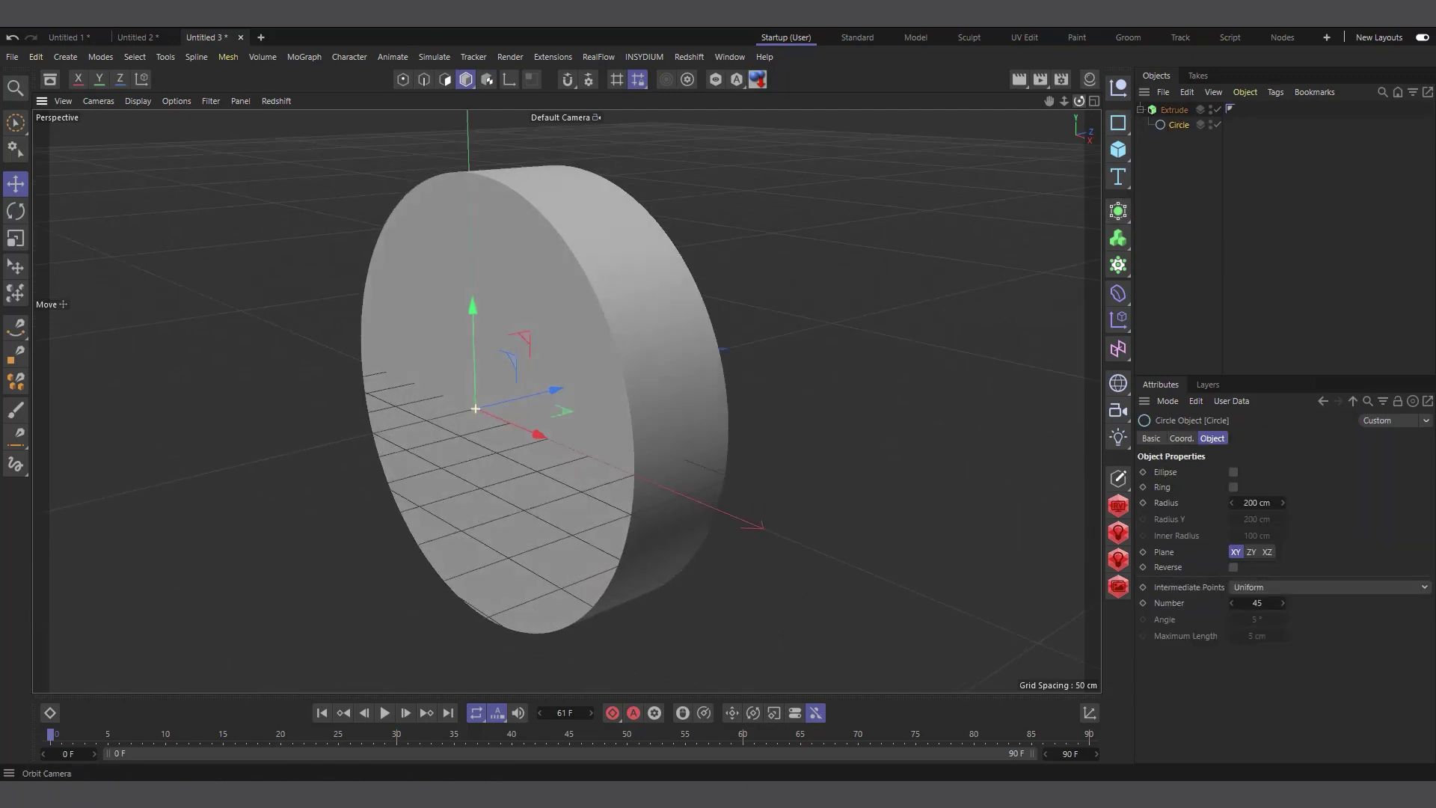
- Set the Extrude offset to 10 cm to thin the disc to coin thickness
left_click(1171, 113)
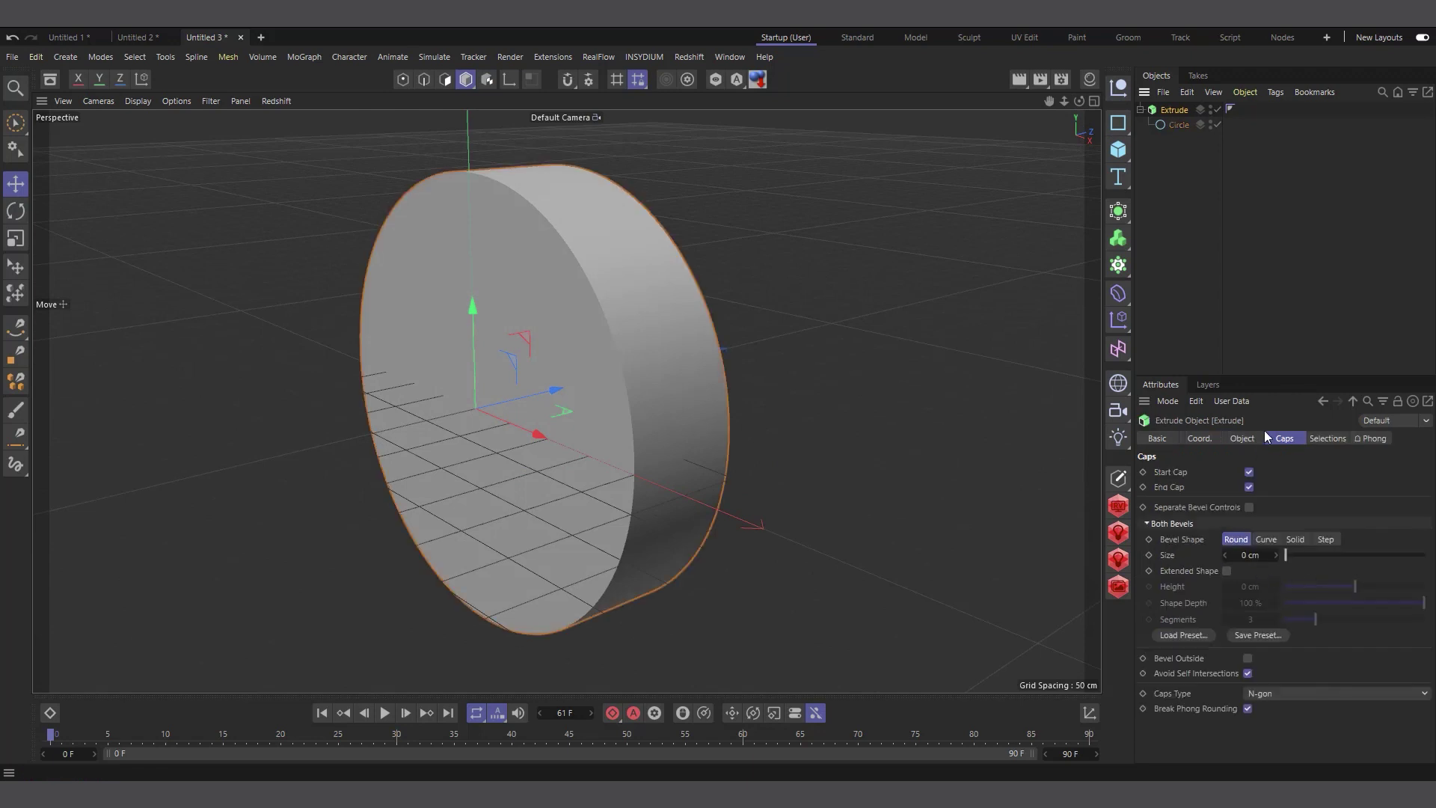
left_click(1239, 438)
left_click(1250, 489)
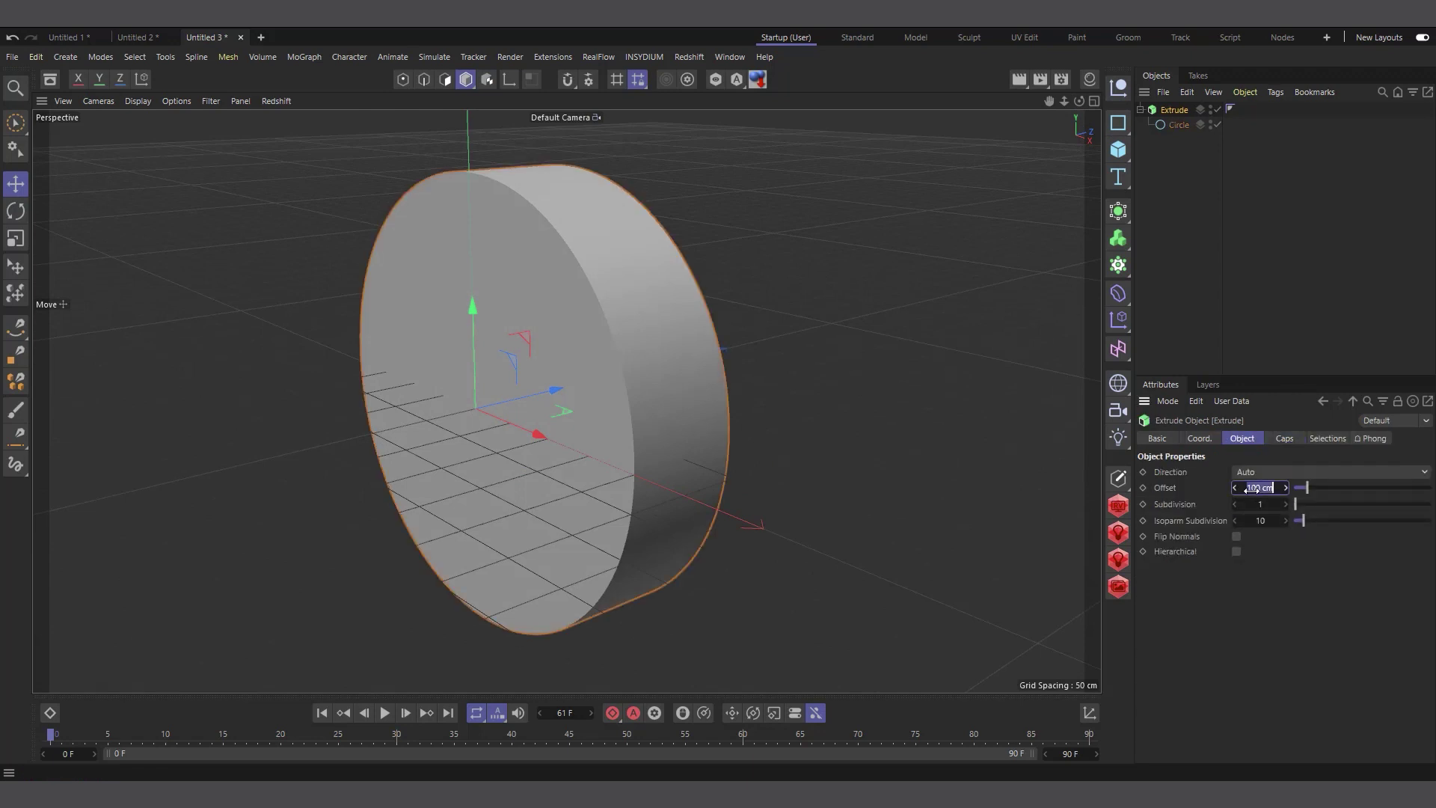
type("10")
key("Return")
scroll(562, 345, "up", 2)
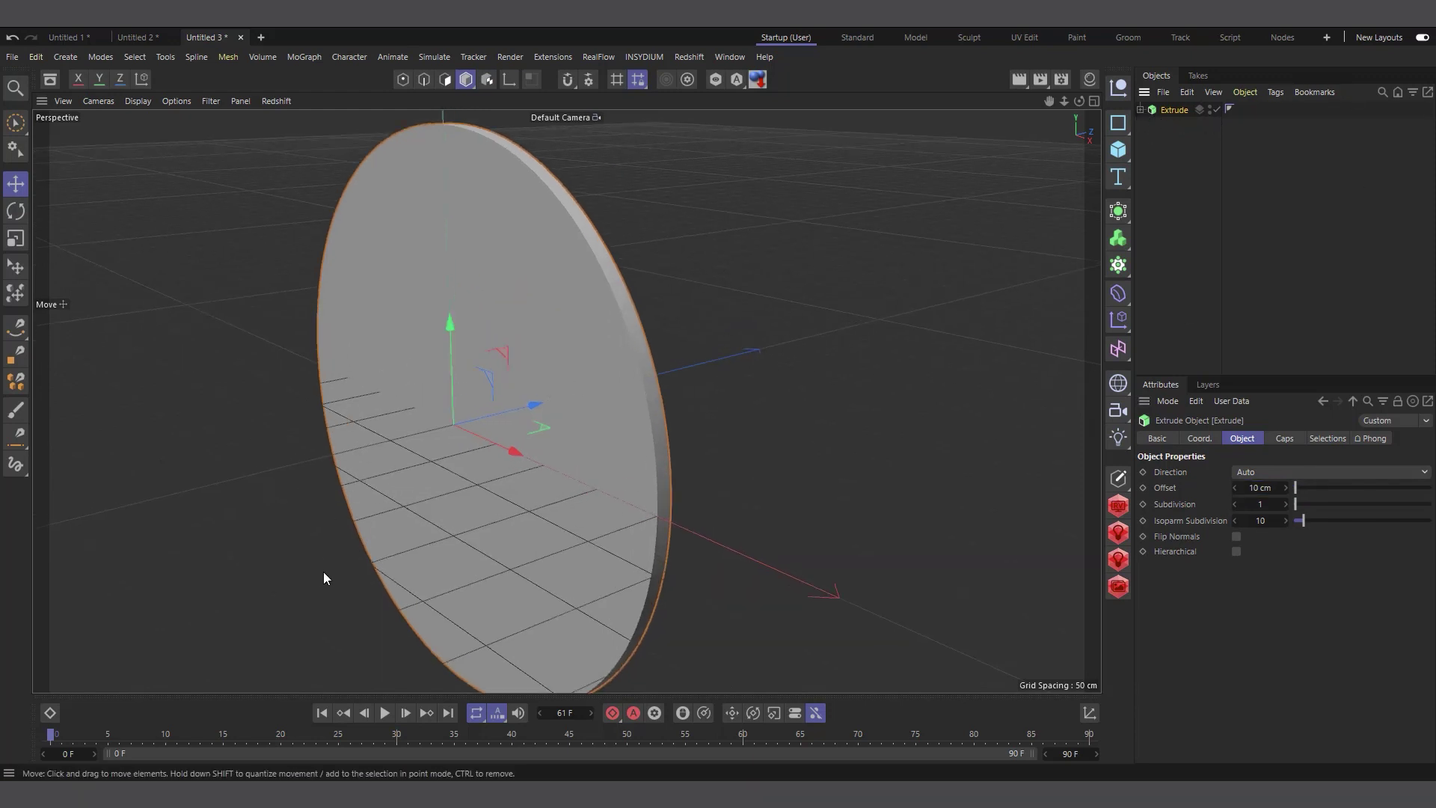
- Hide the workplane grid in the perspective view and inspect the plain disc
scroll(229, 561, "up", 2)
scroll(266, 559, "down", 2)
left_click(210, 101)
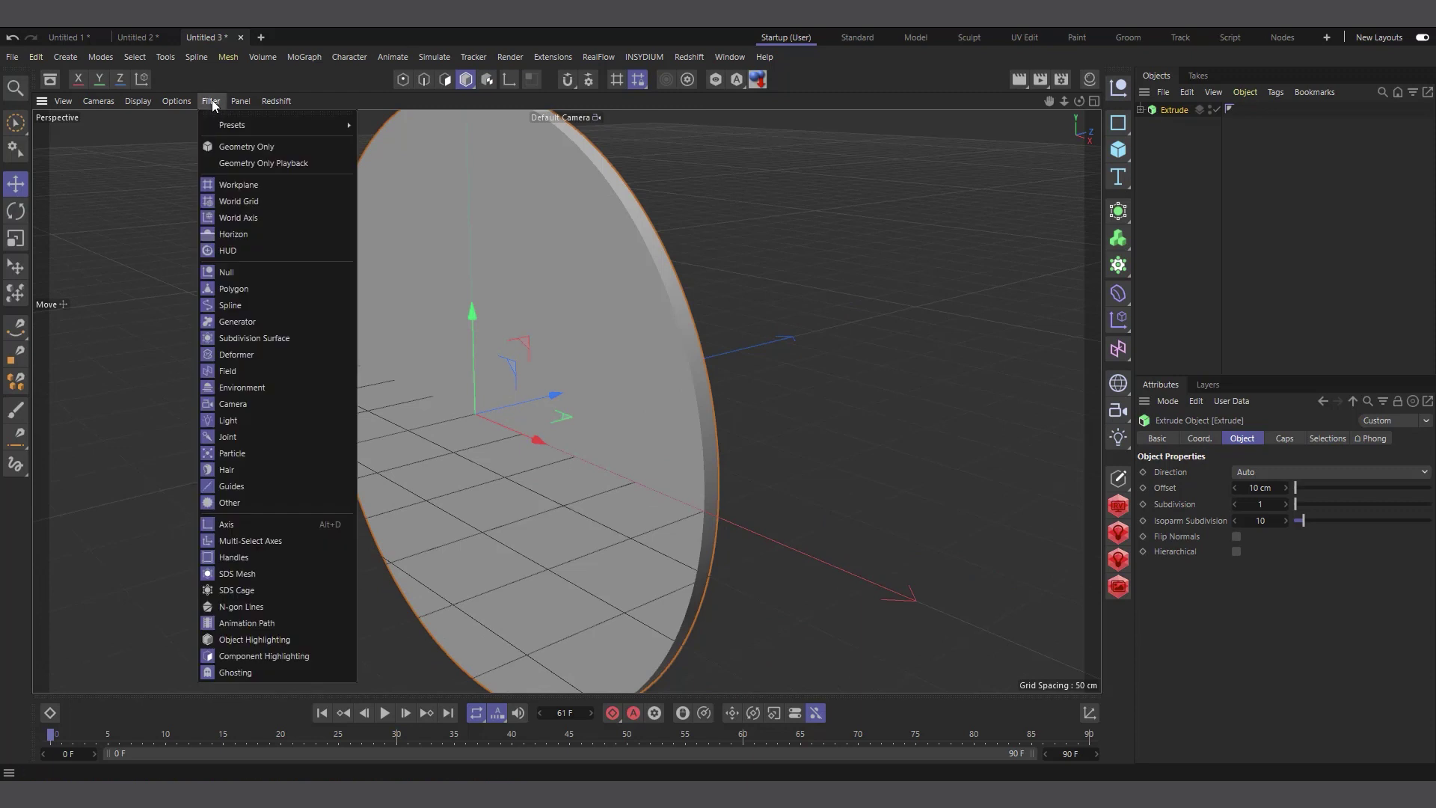
left_click(233, 186)
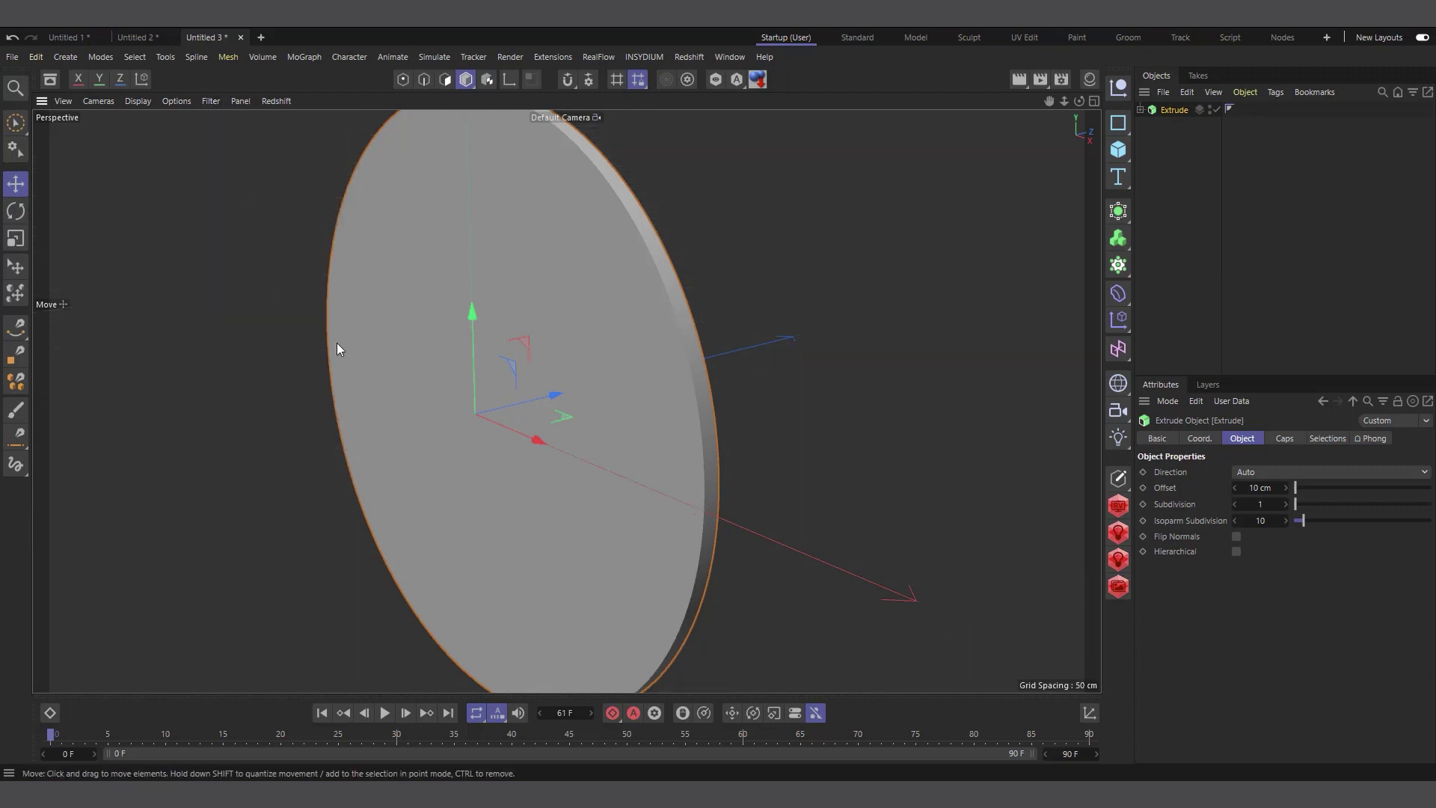
mouse_move(1078, 100)
left_mouse_down()
mouse_move(1099, 105)
mouse_move(1043, 88)
mouse_move(1069, 88)
left_mouse_up()
scroll(544, 429, "down", 2)
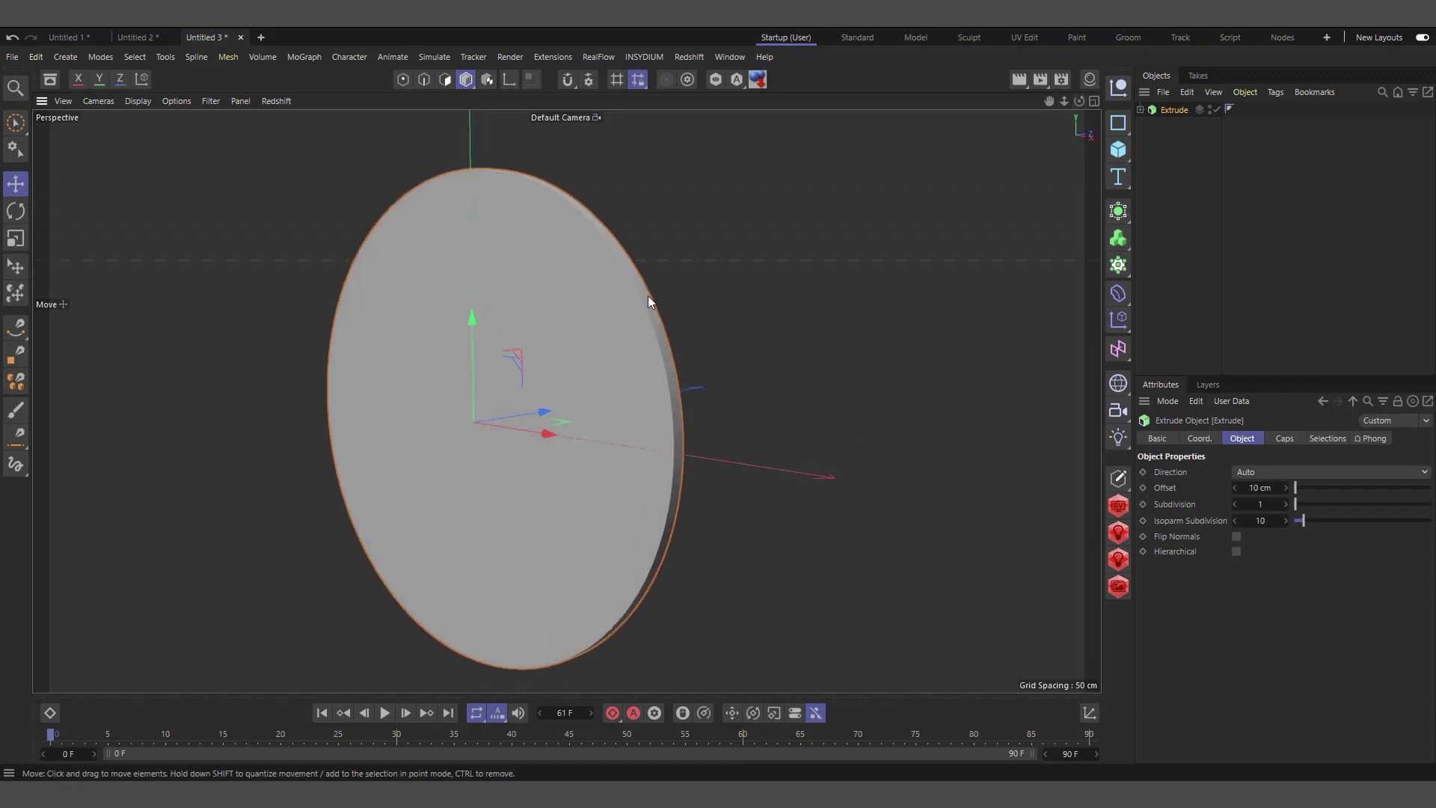
scroll(662, 308, "up", 2)
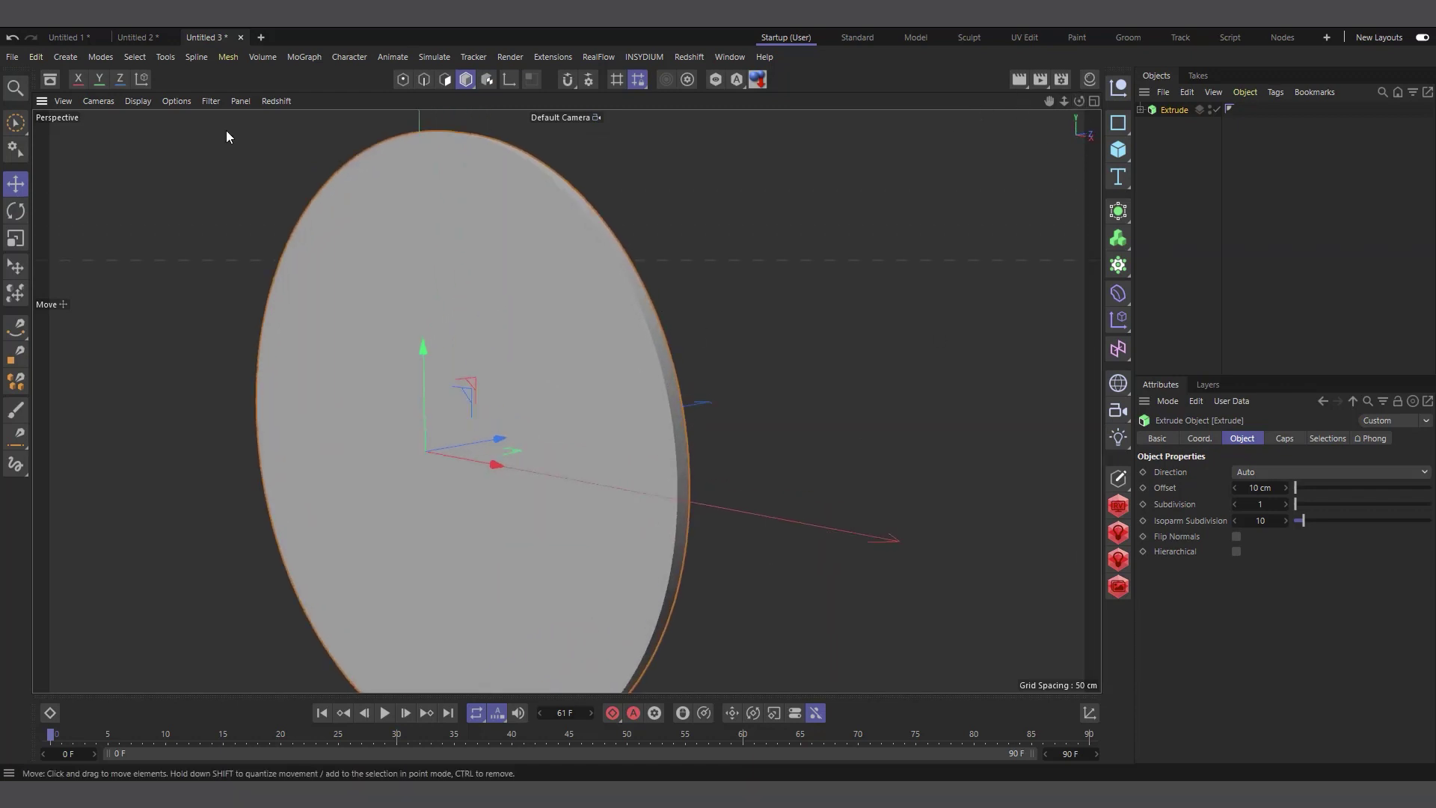
- Examine the ridged edge of the finished coin in Untitled 1, then return to the plain disc in Untitled 3
left_click(74, 39)
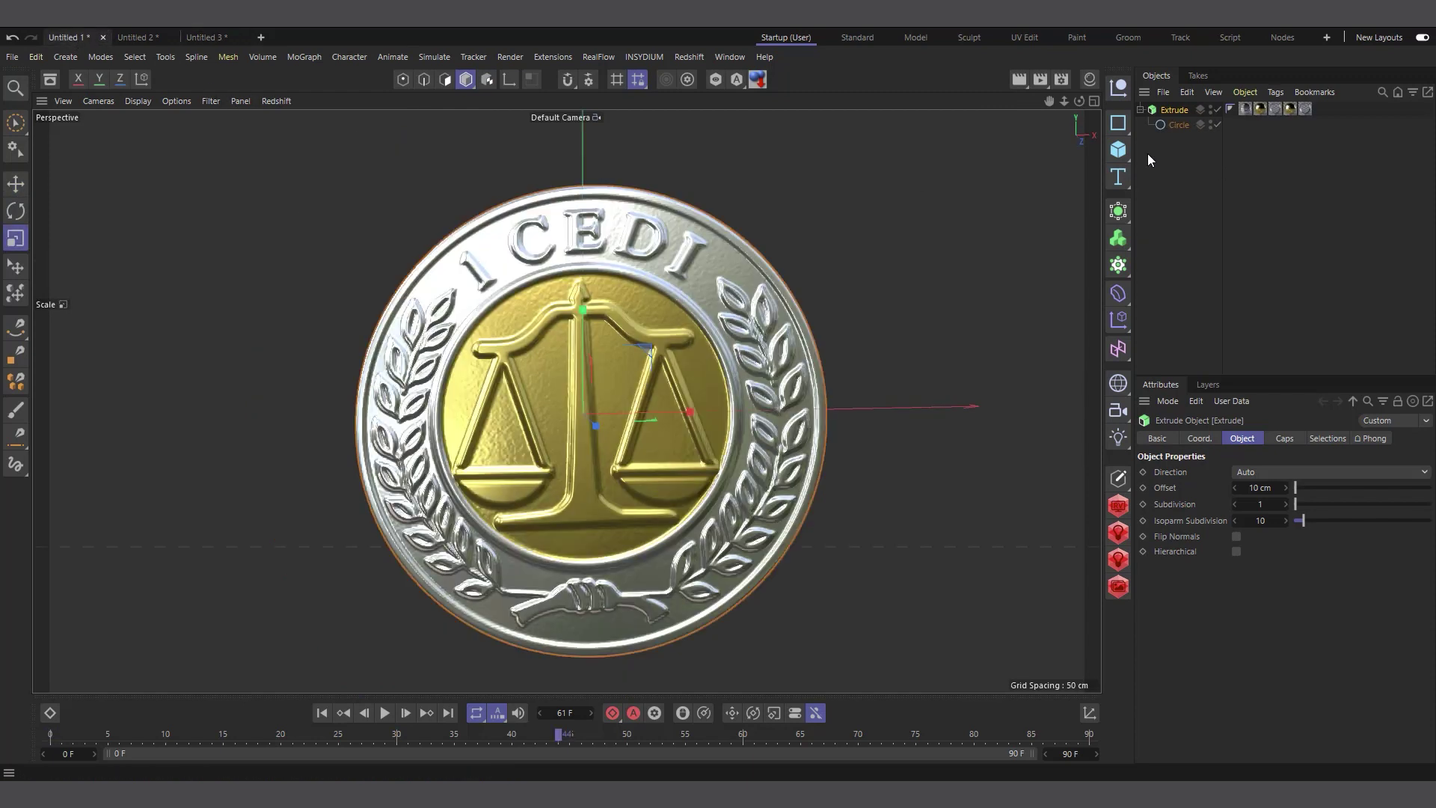
left_click_drag(1079, 101, 785, 239)
scroll(773, 248, "up", 2)
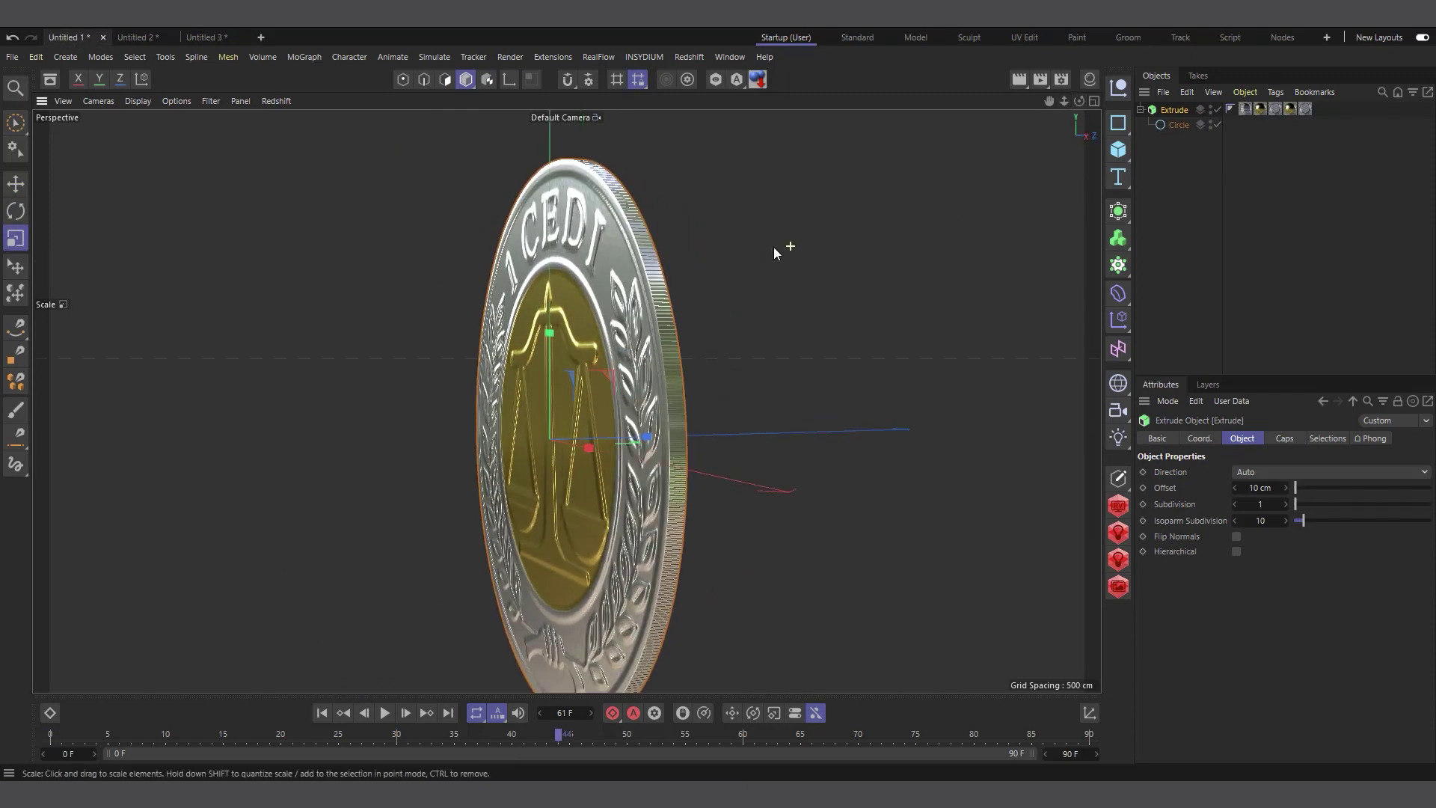
scroll(773, 247, "up", 2)
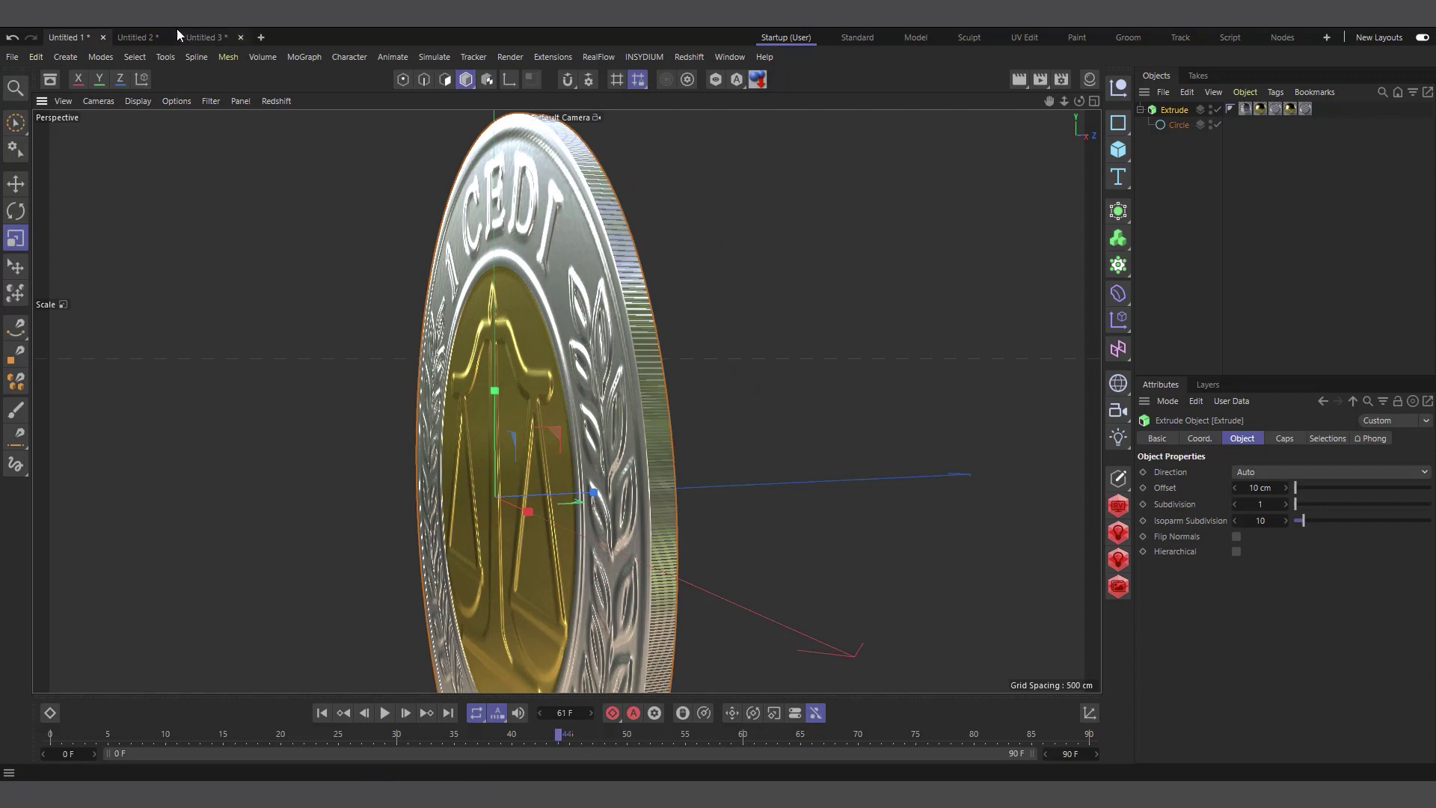
left_click(204, 42)
scroll(522, 401, "down", 3)
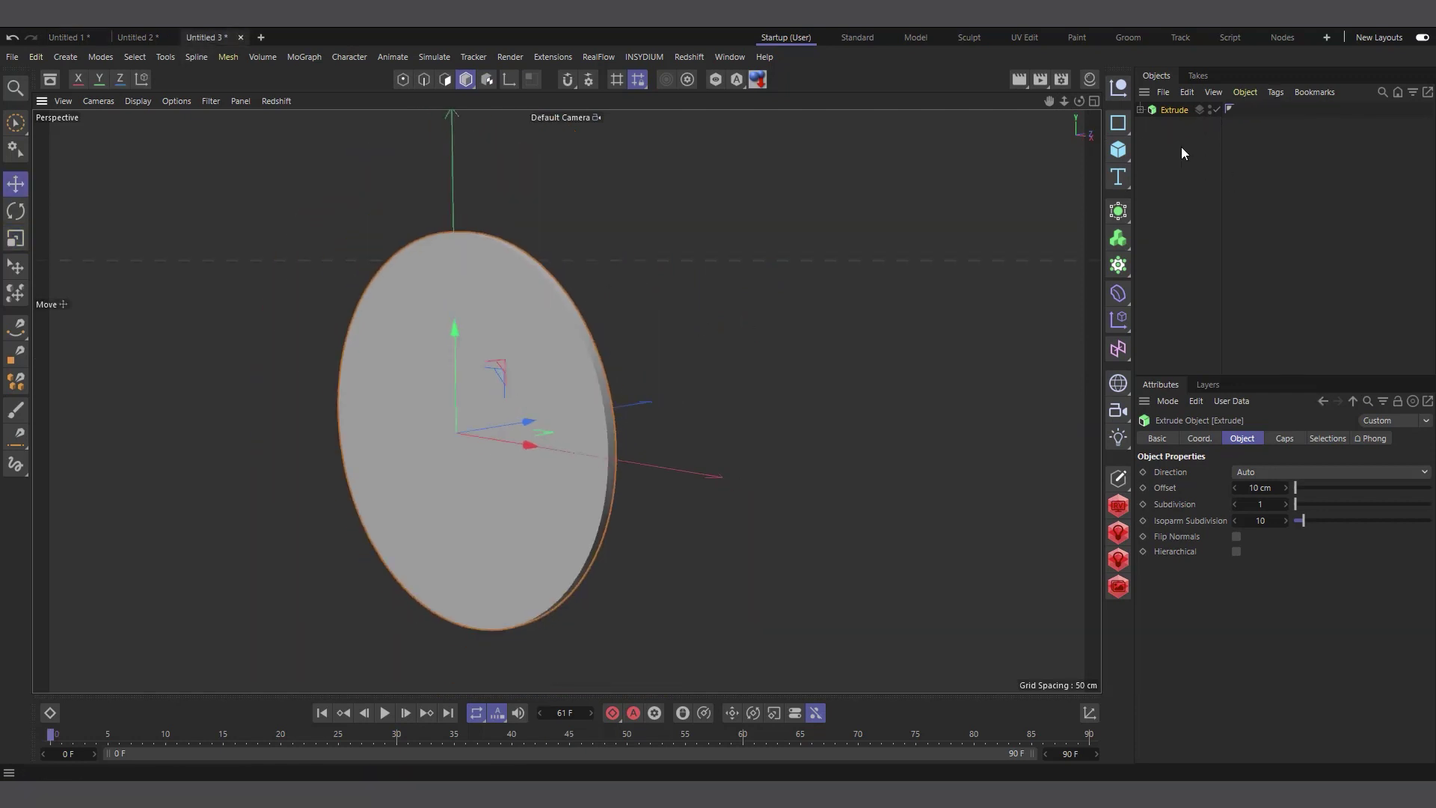
- Create a new default material and assign it to the Extrude object
left_click(1085, 83)
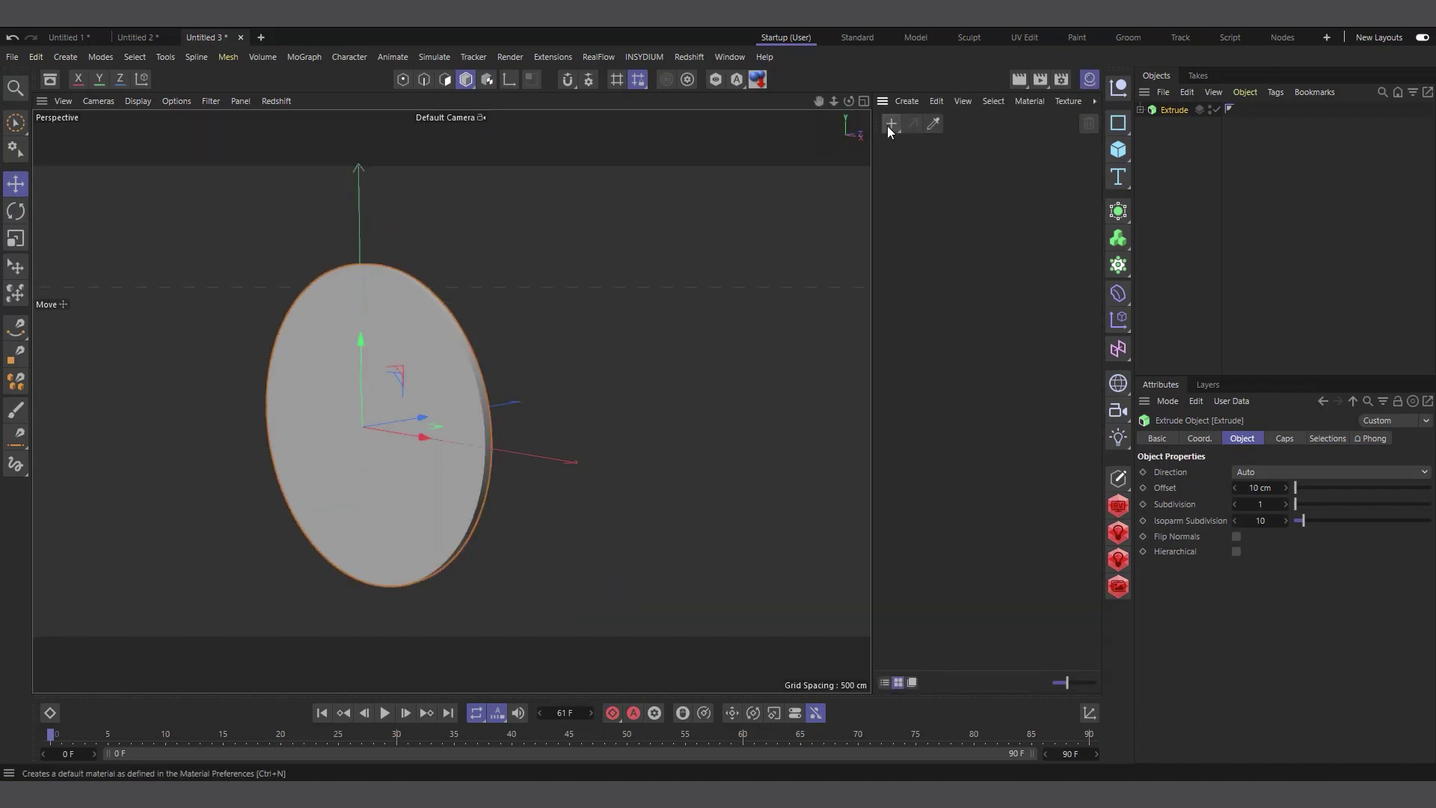
left_click(889, 124)
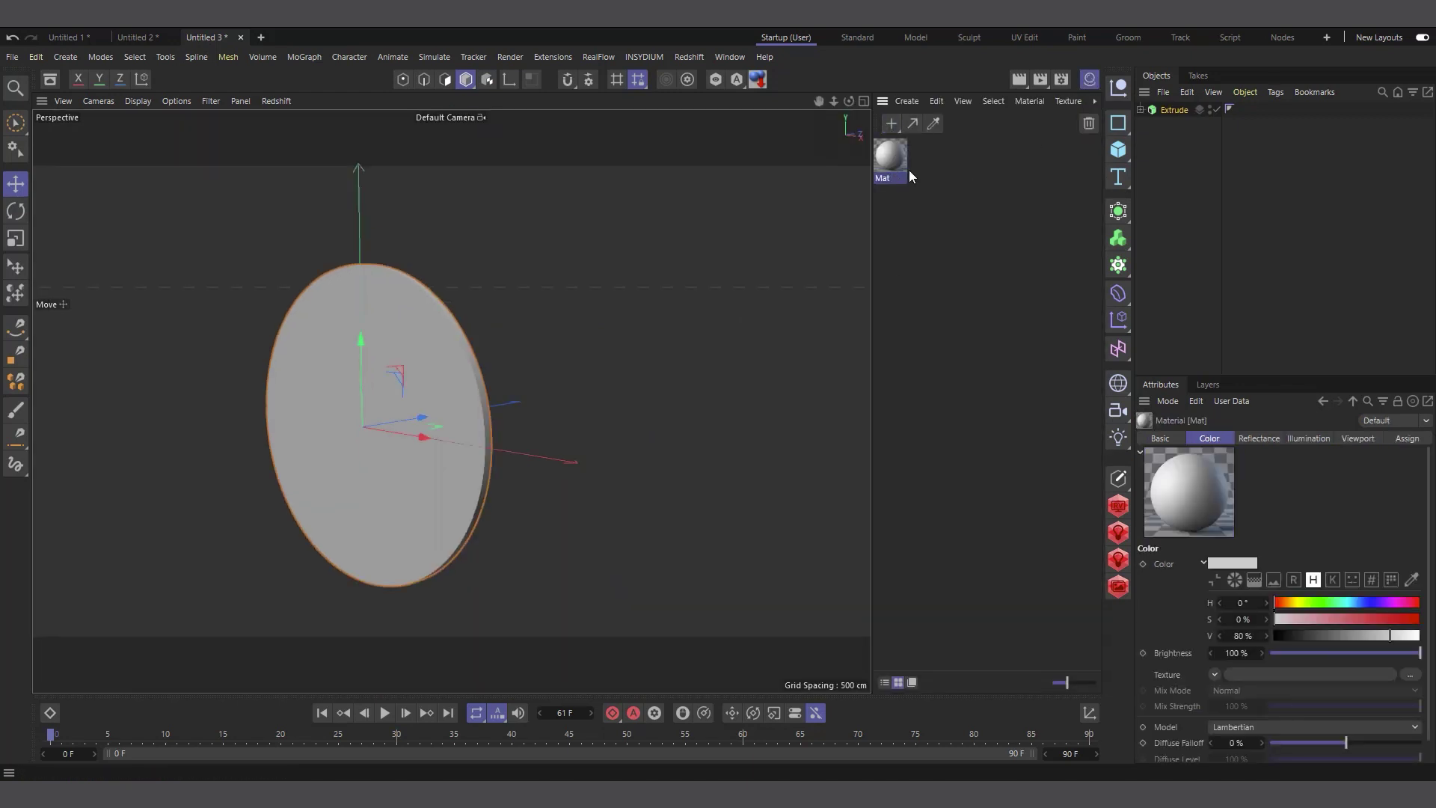
left_click_drag(909, 174, 1177, 110)
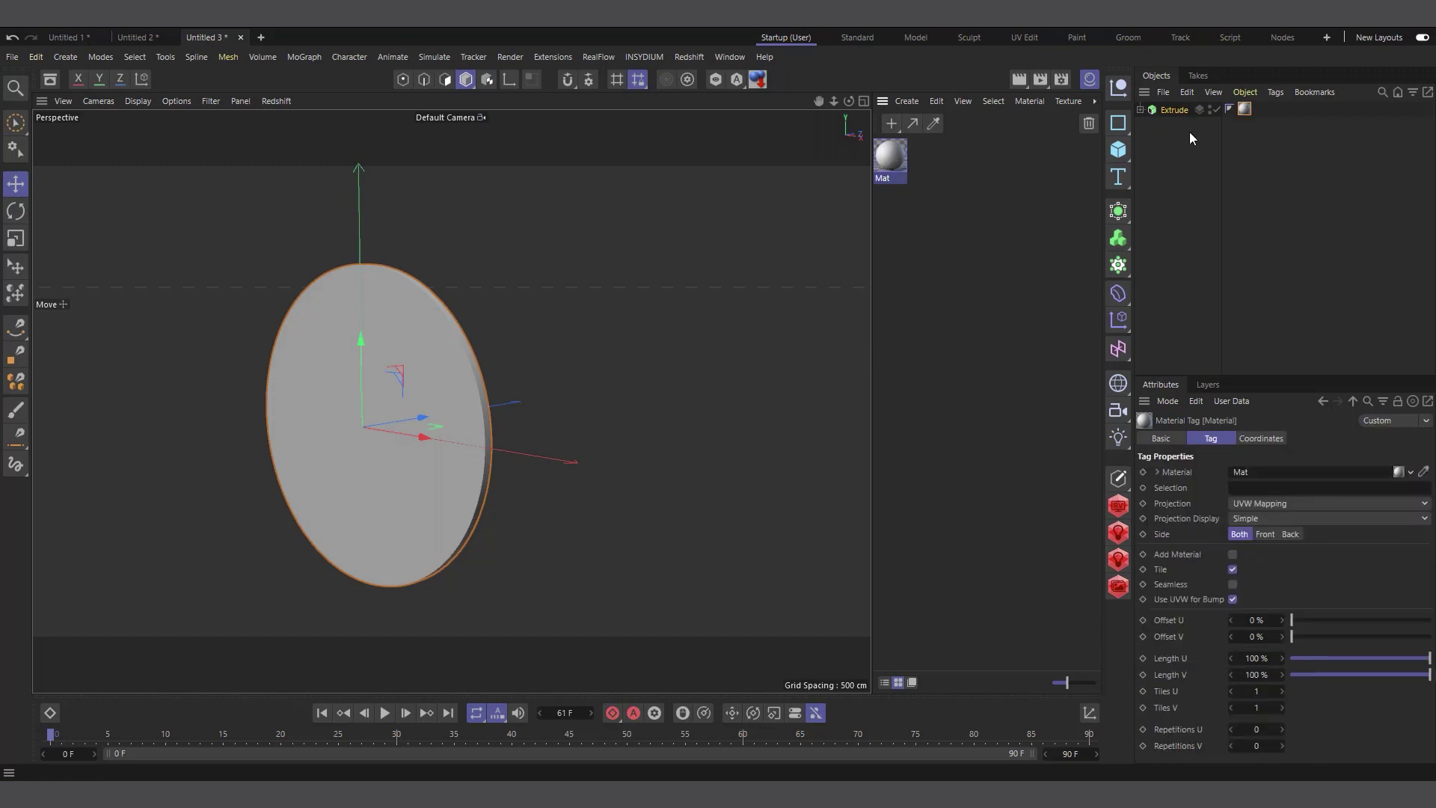
scroll(441, 373, "up", 3)
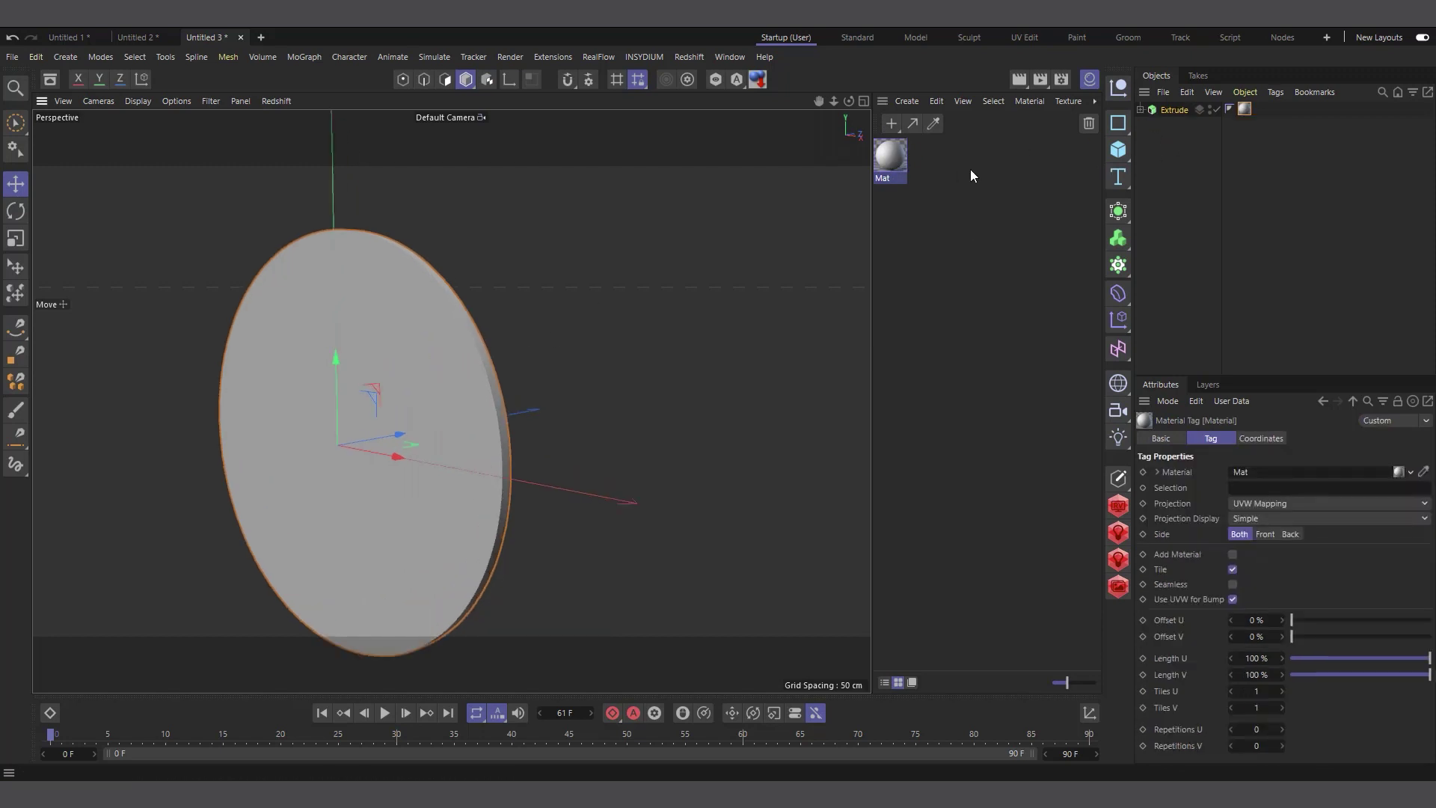
- Load a Checkerboard surface shader as the texture of the material's Color channel
double_click(890, 156)
left_click_drag(1023, 154, 574, 132)
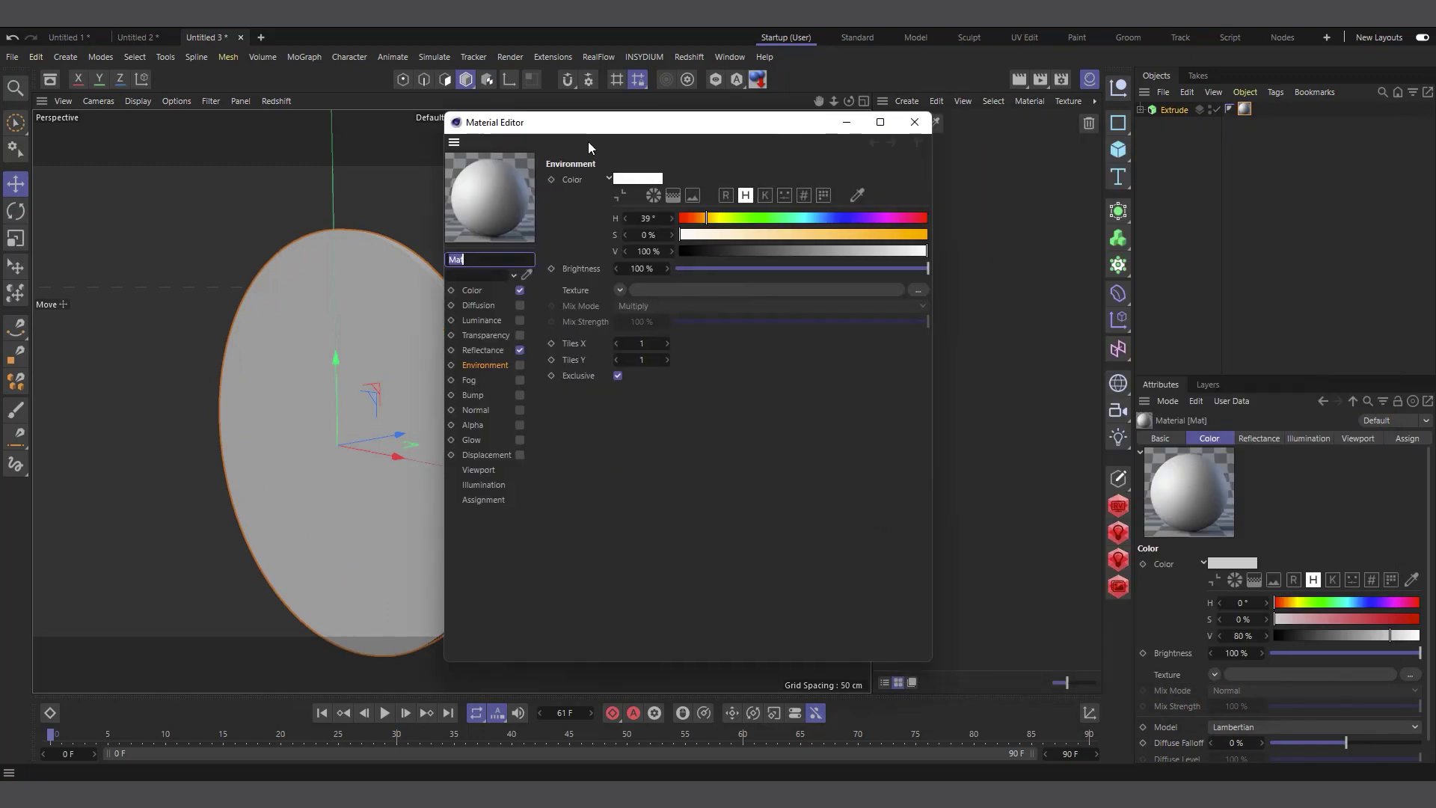
left_click(495, 290)
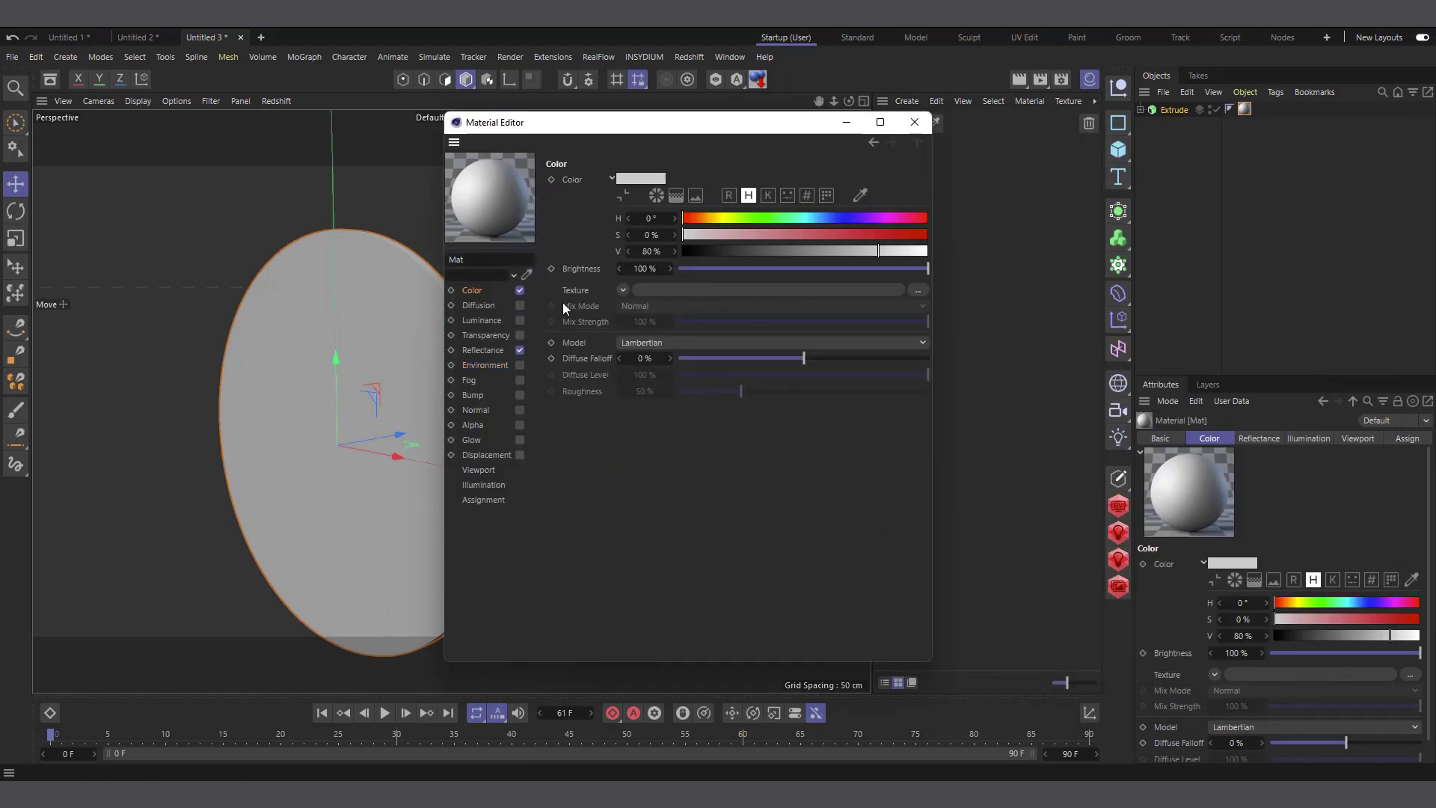
left_click(622, 292)
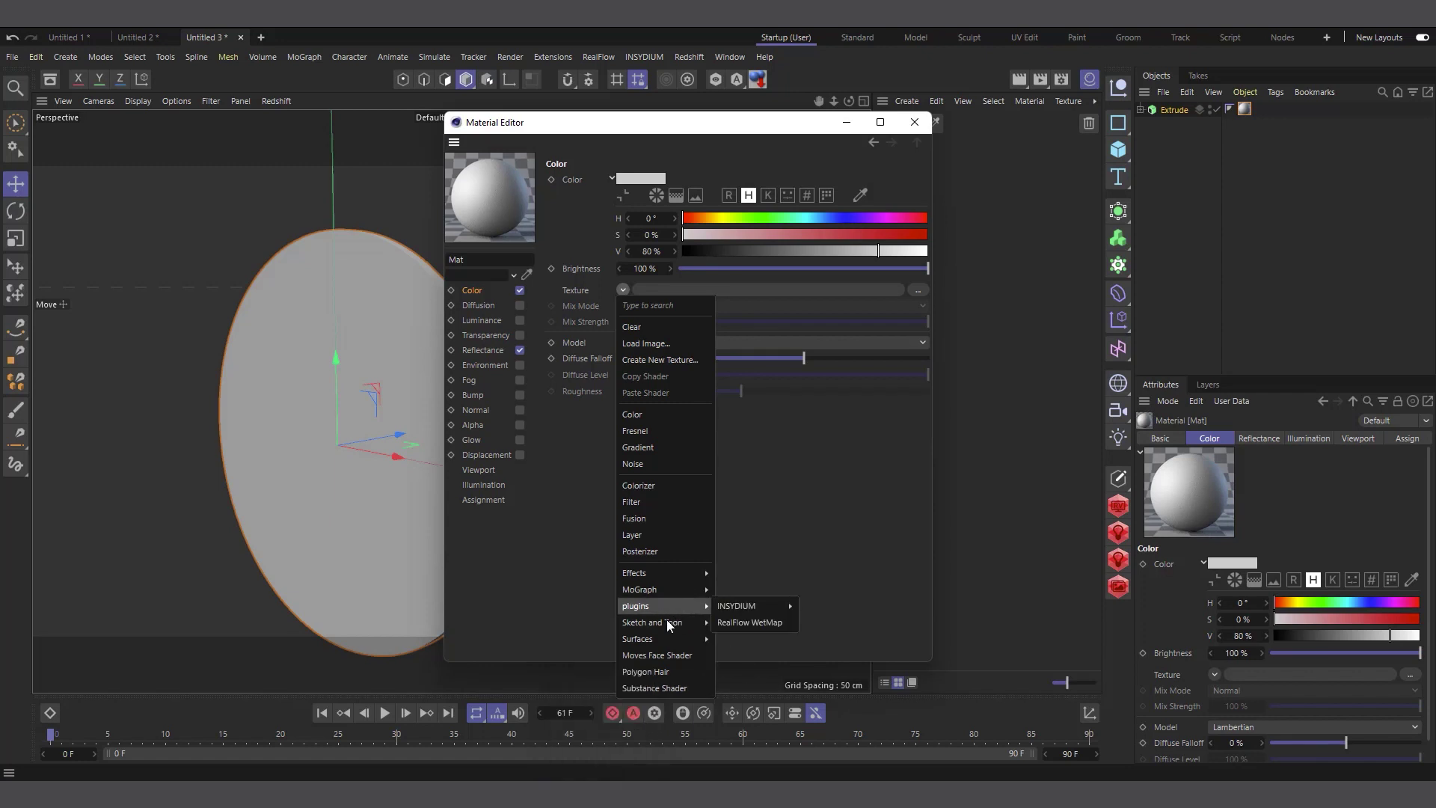
mouse_move(661, 640)
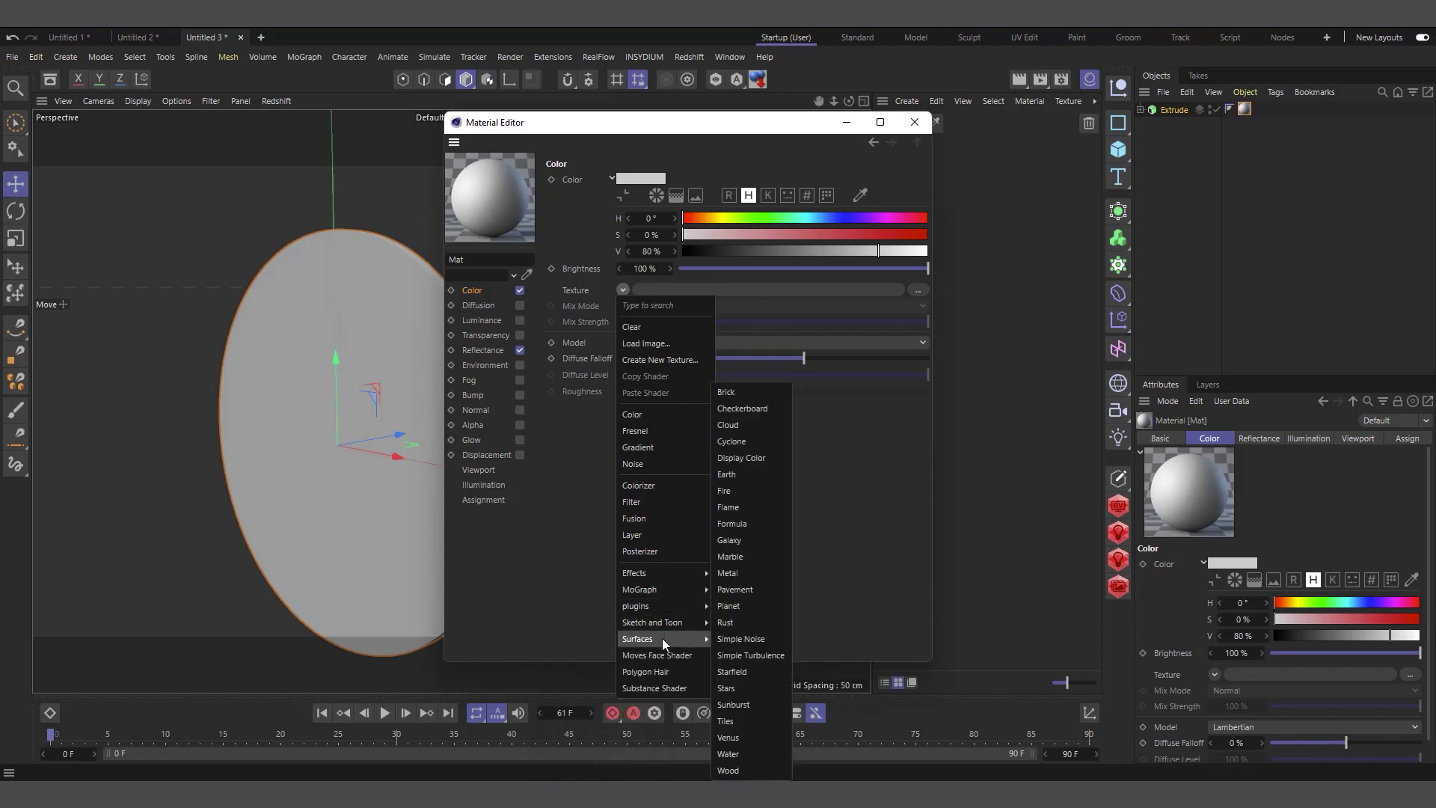
left_click(748, 408)
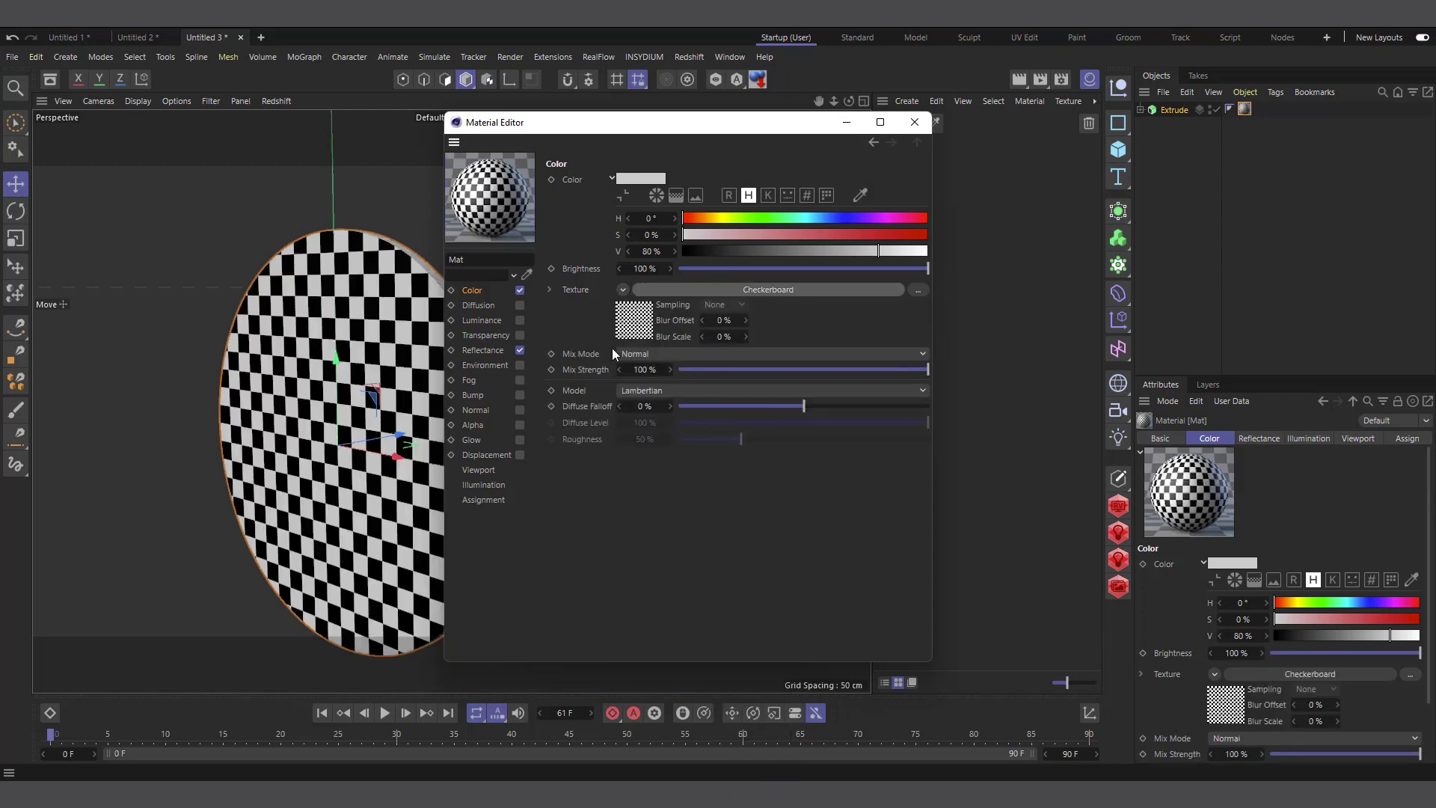
- Set the Checkerboard shader's U Frequency to 0 and V Frequency to 90, check the stripes on the disc, and close the material editor
left_click_drag(709, 128, 972, 133)
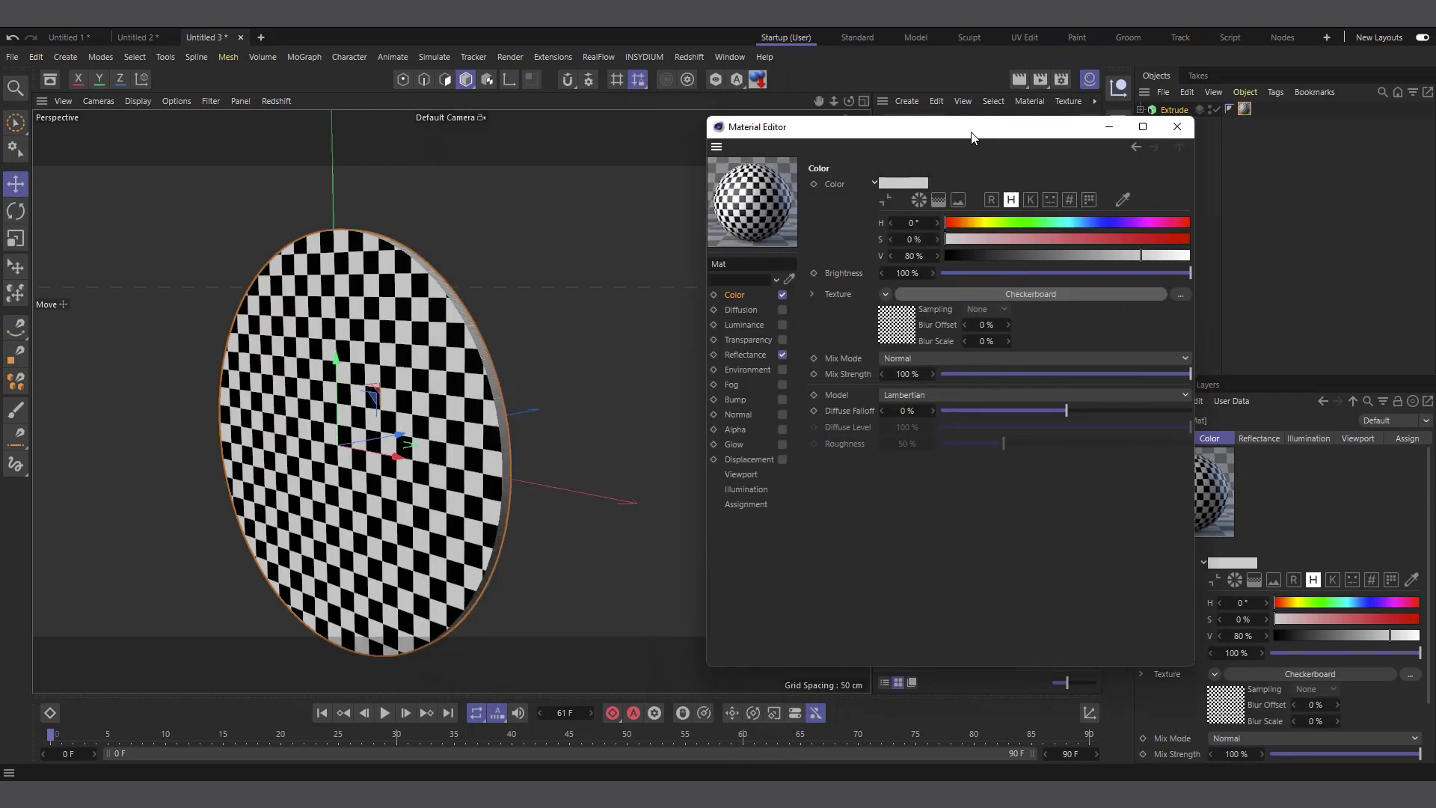
left_click(903, 324)
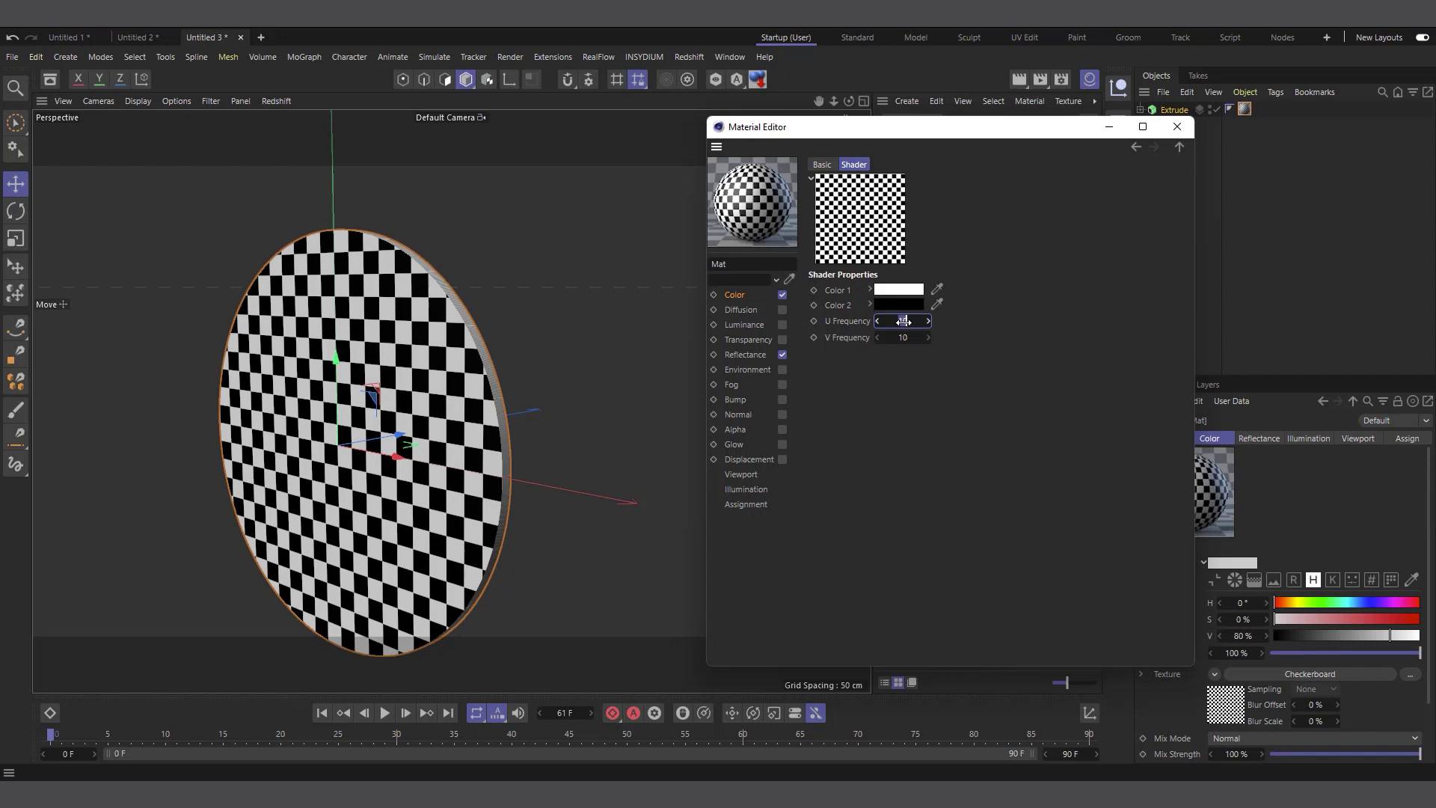
type("0")
key("Return")
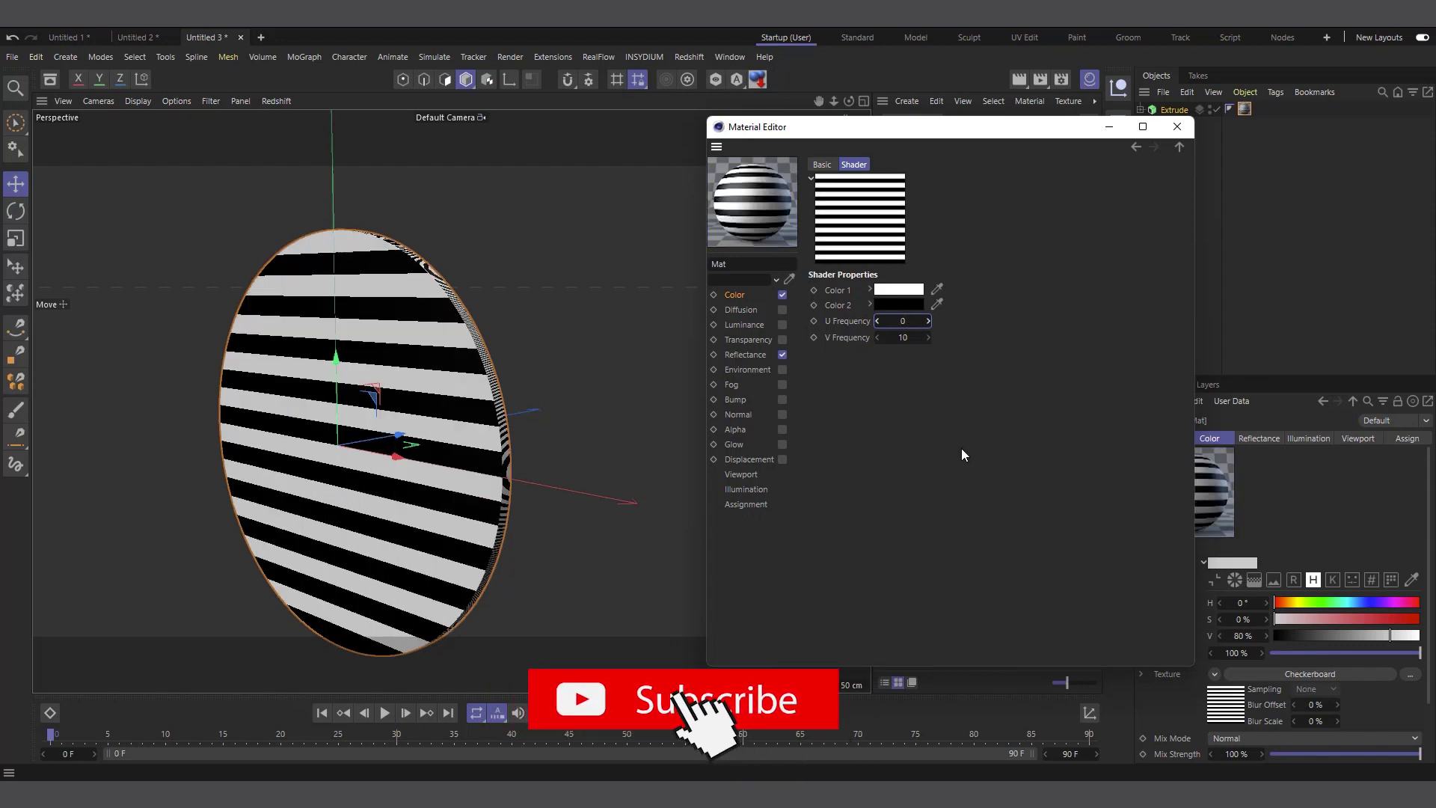
left_click(903, 337)
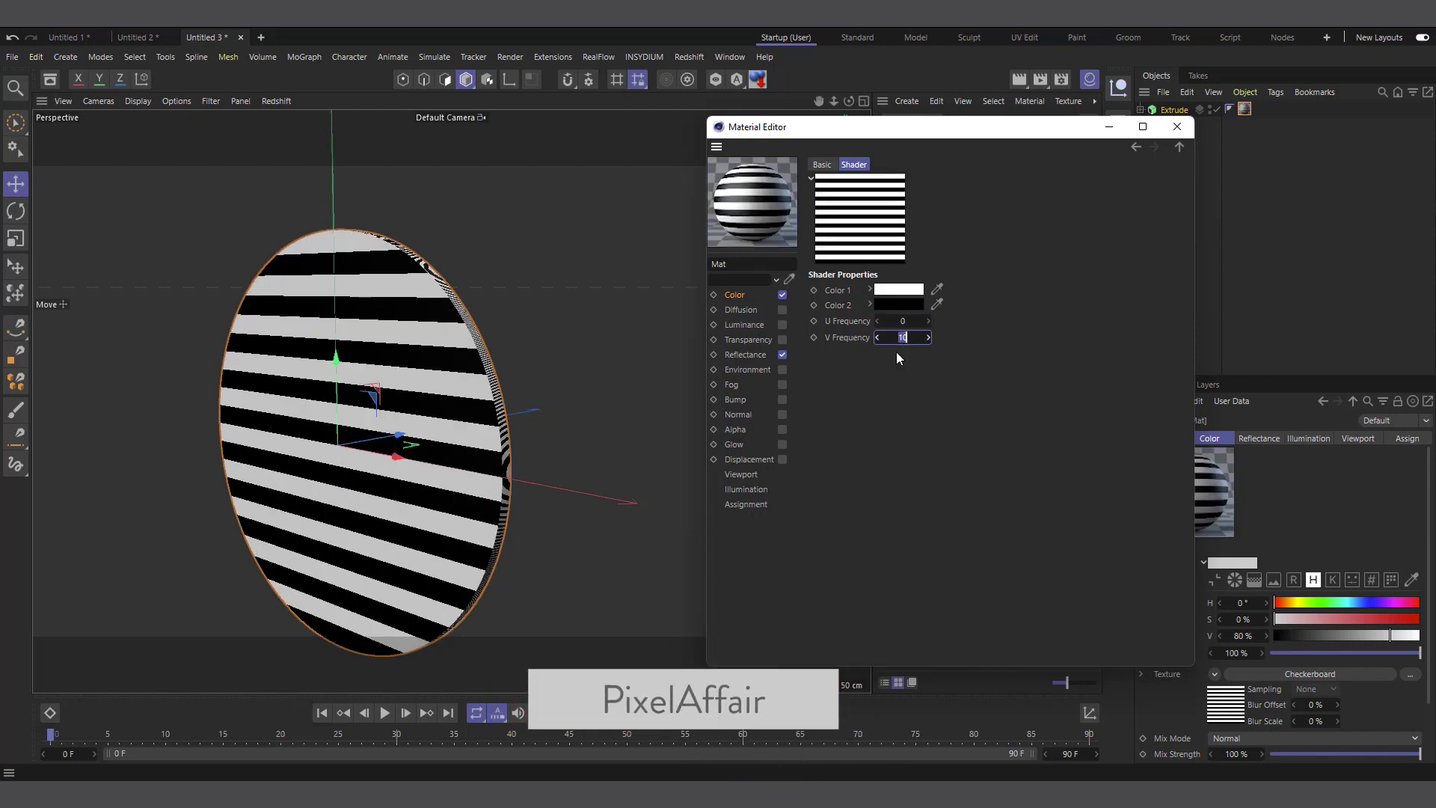
type("90")
key("Return")
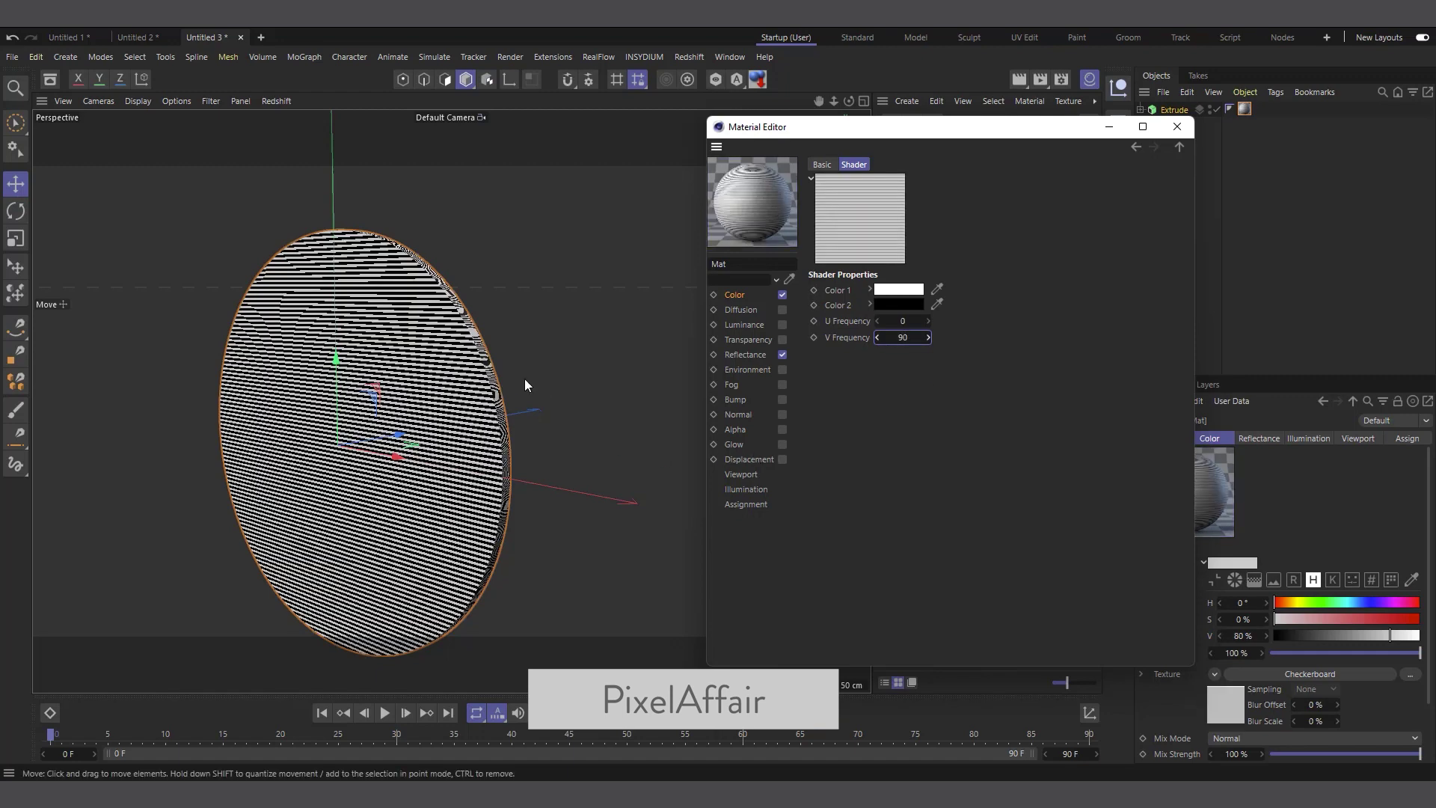
scroll(465, 396, "up", 3)
scroll(517, 412, "up", 1)
scroll(517, 412, "up", 3)
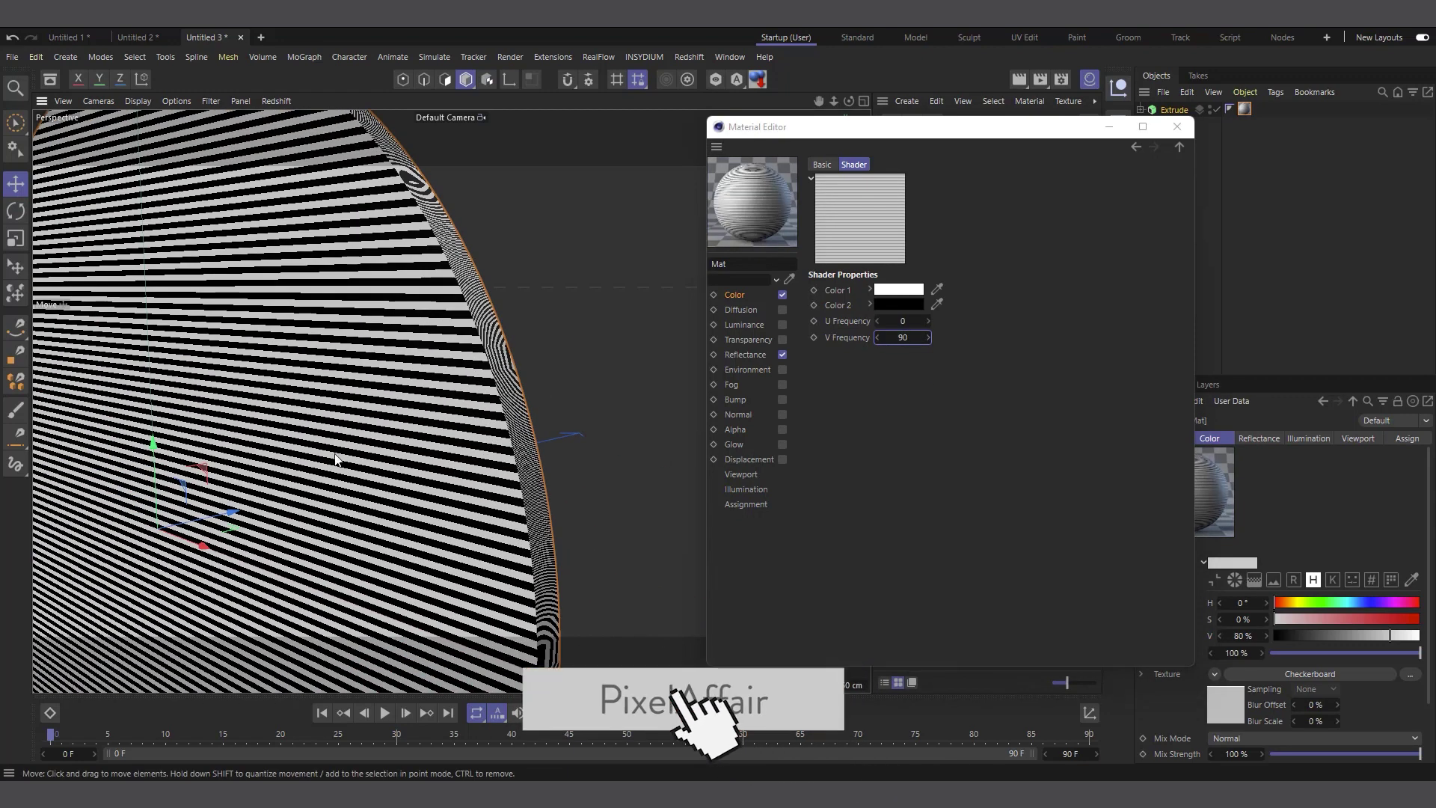
scroll(464, 429, "down", 4)
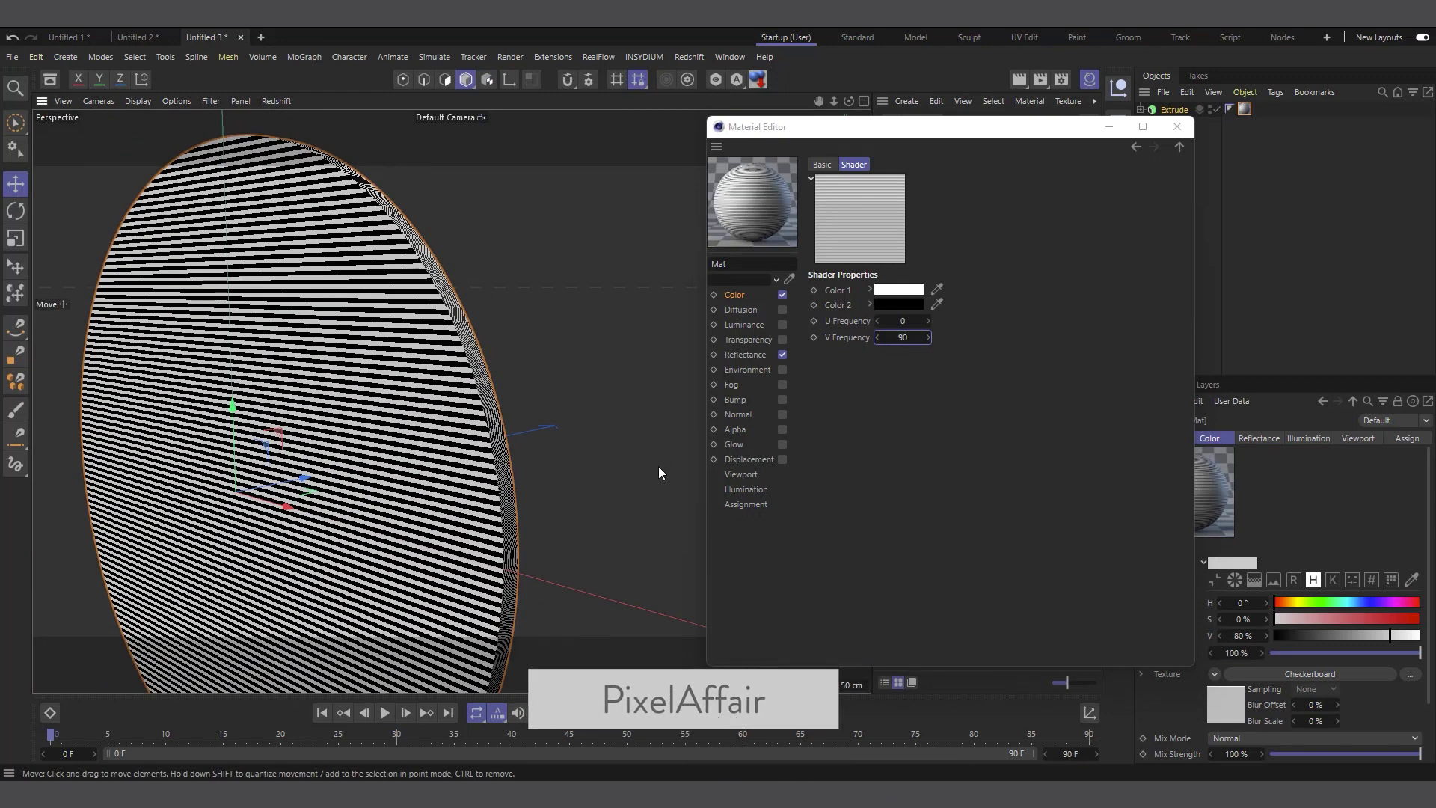
left_click(1177, 127)
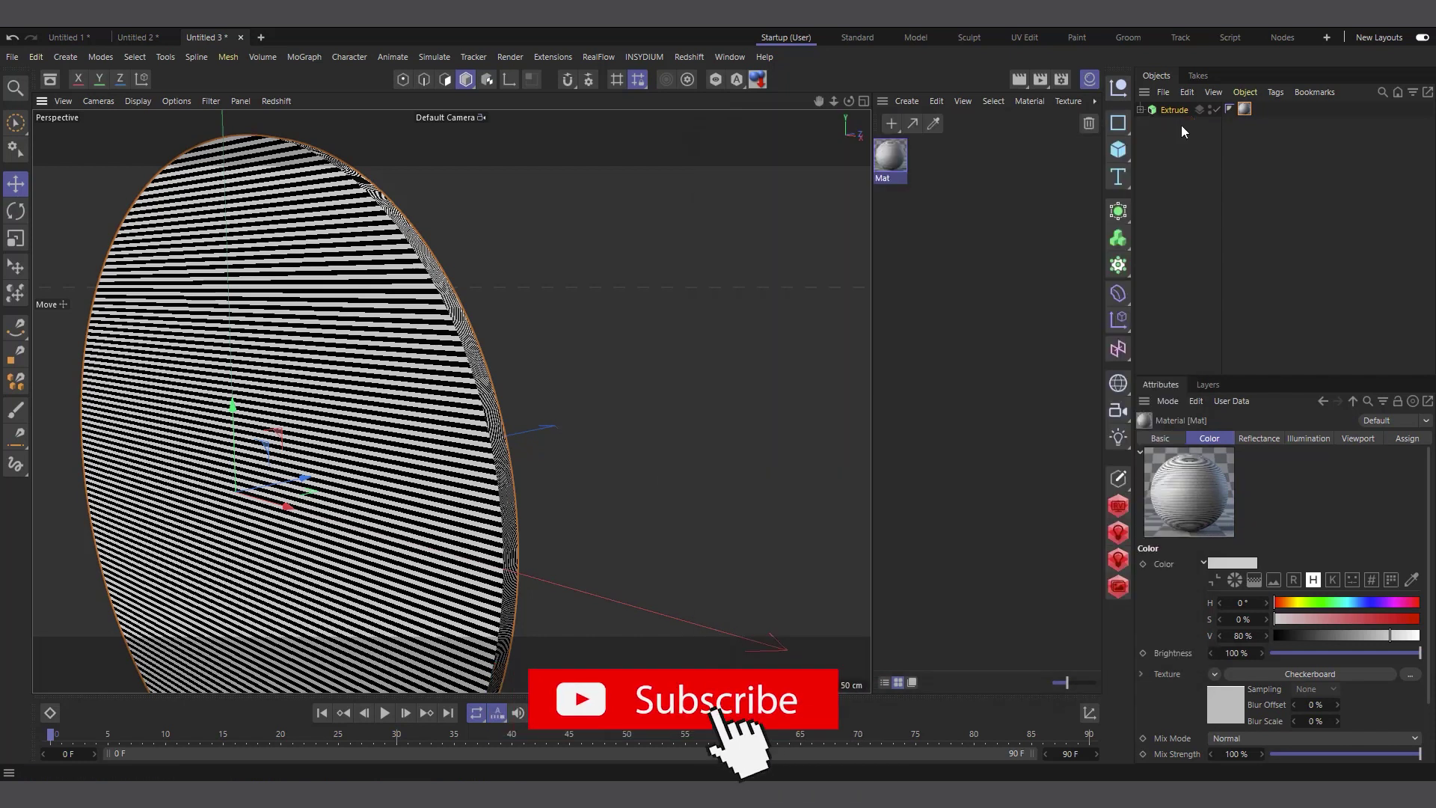
- Change the Extrude's material tag projection to Flat and check the stripes along the coin's edge
left_click(1245, 110)
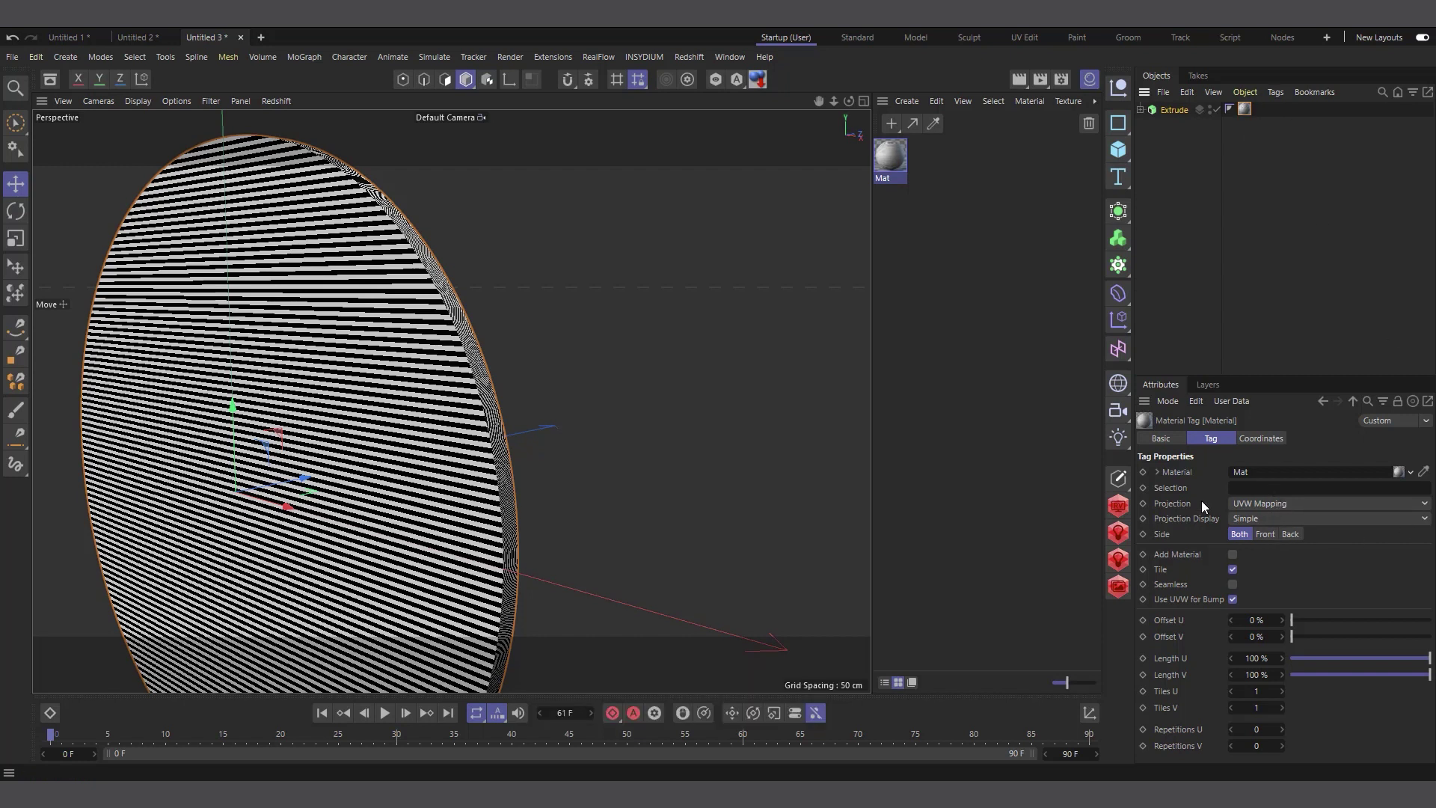
left_click(1267, 509)
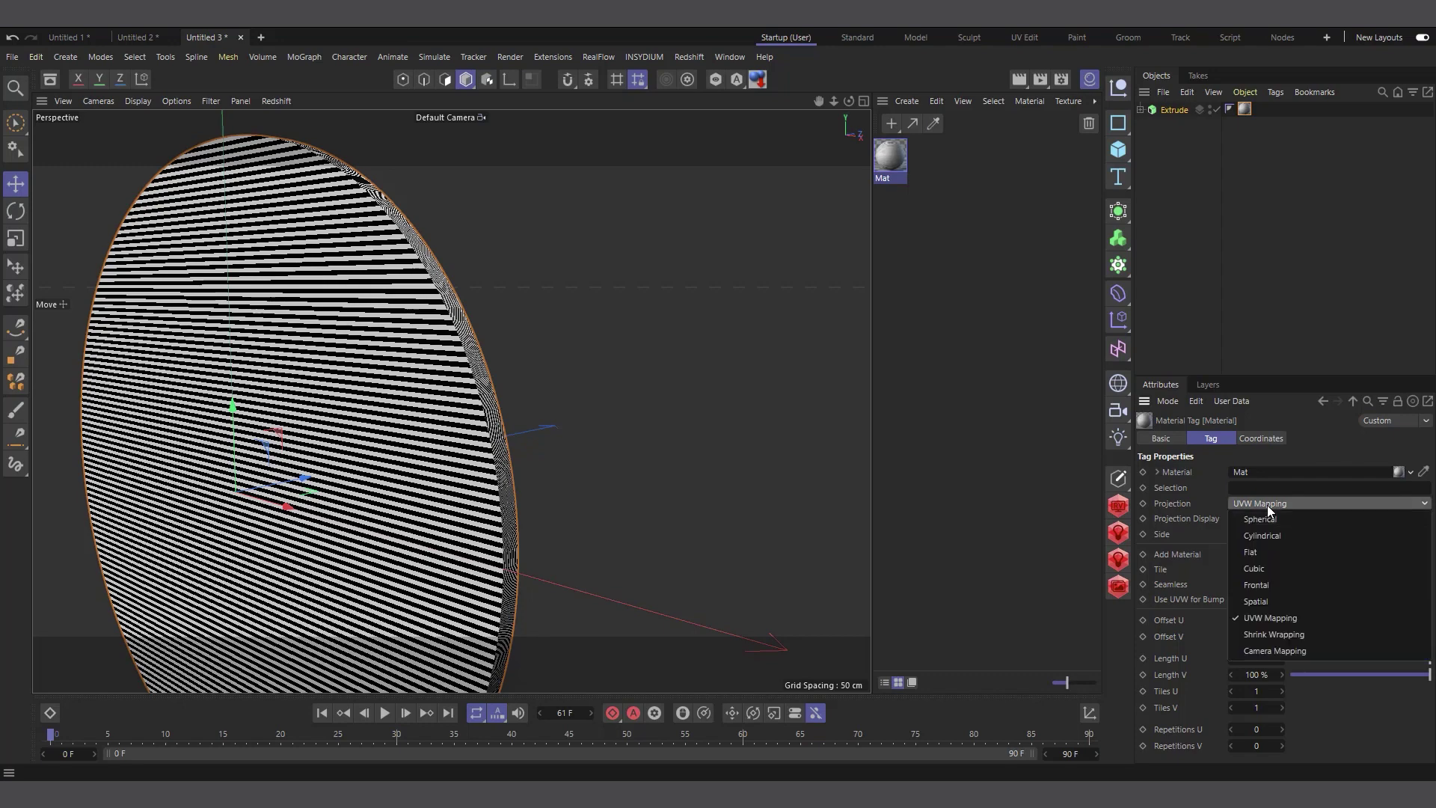
left_click(1263, 555)
scroll(481, 396, "up", 4)
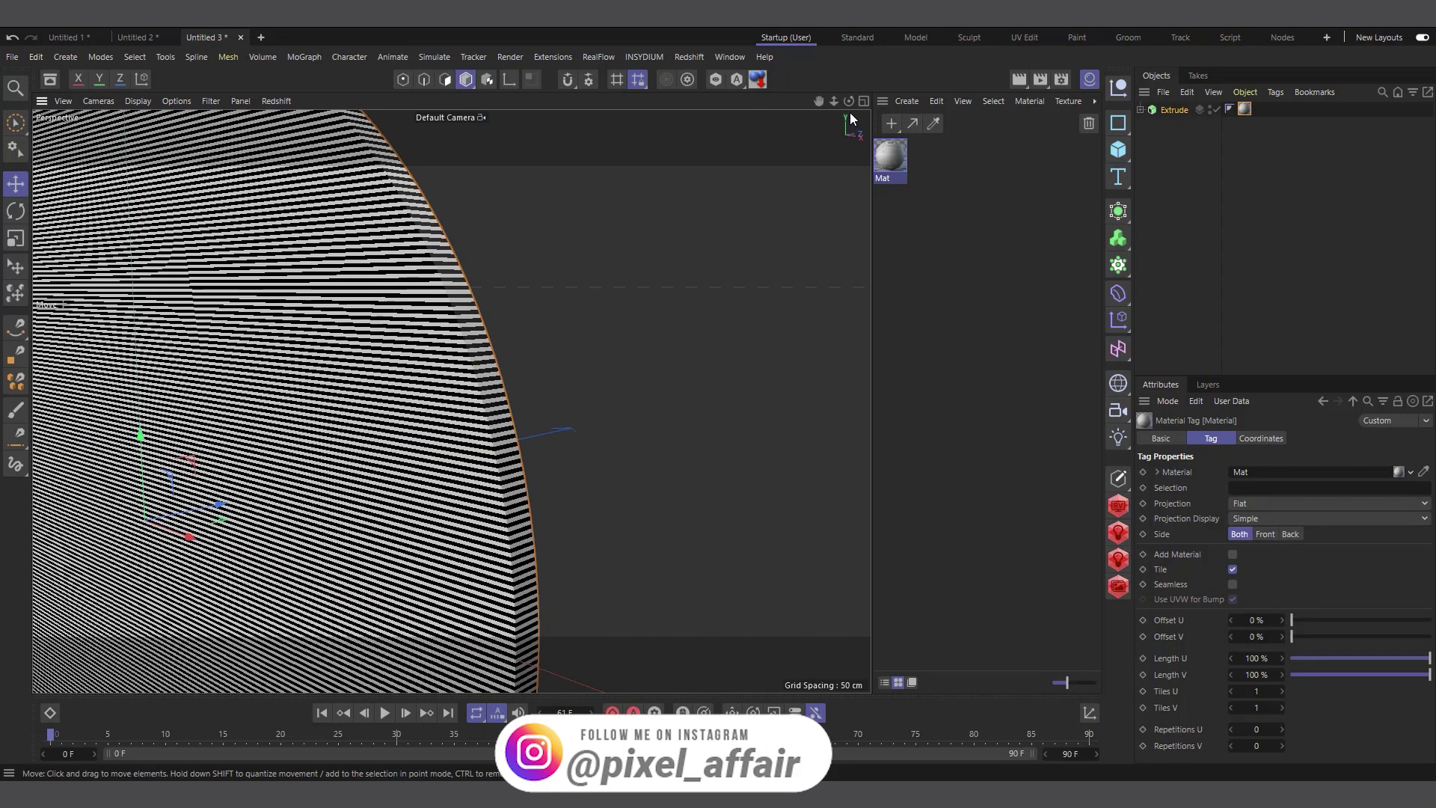
left_click_drag(848, 101, 804, 101)
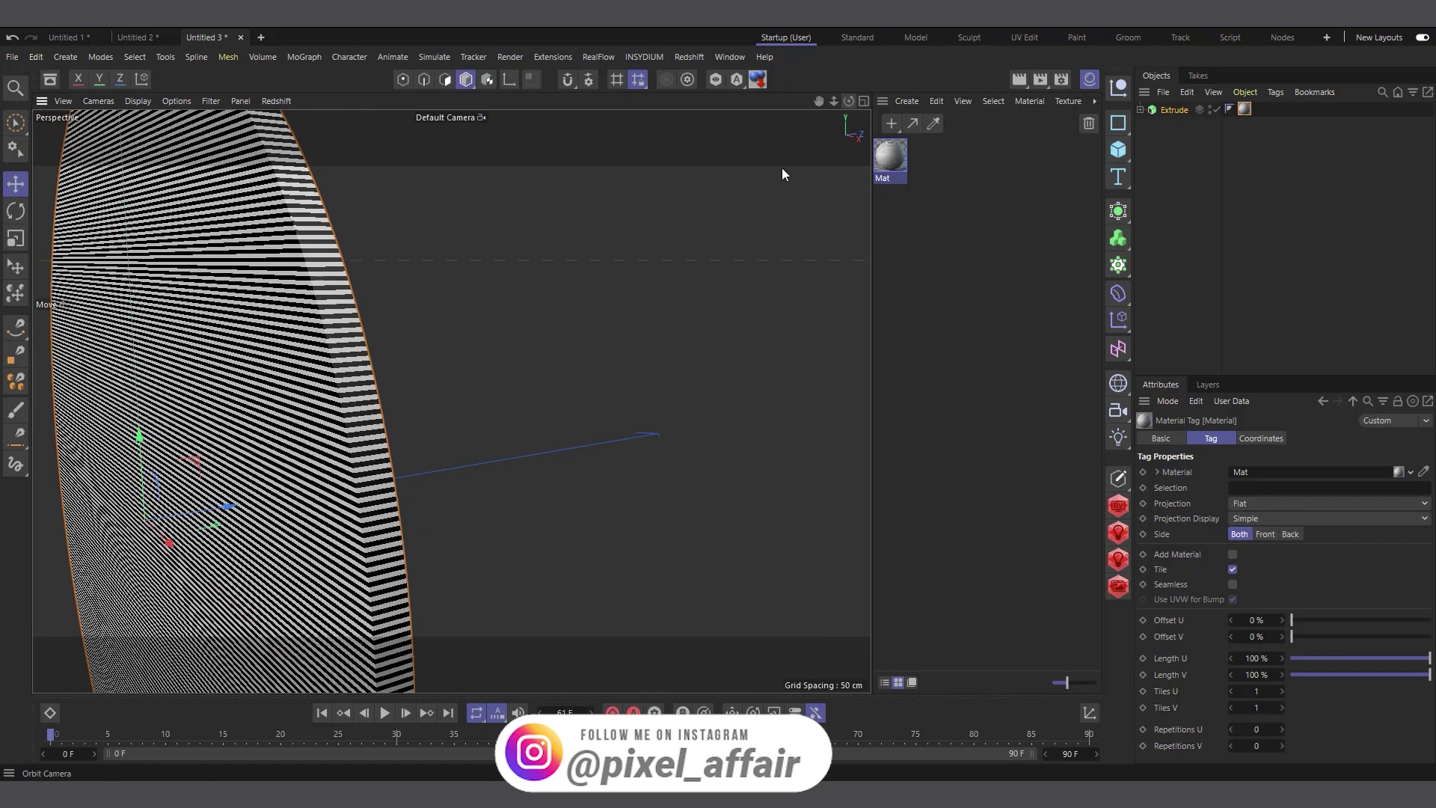
scroll(365, 374, "up", 3)
scroll(397, 377, "down", 5)
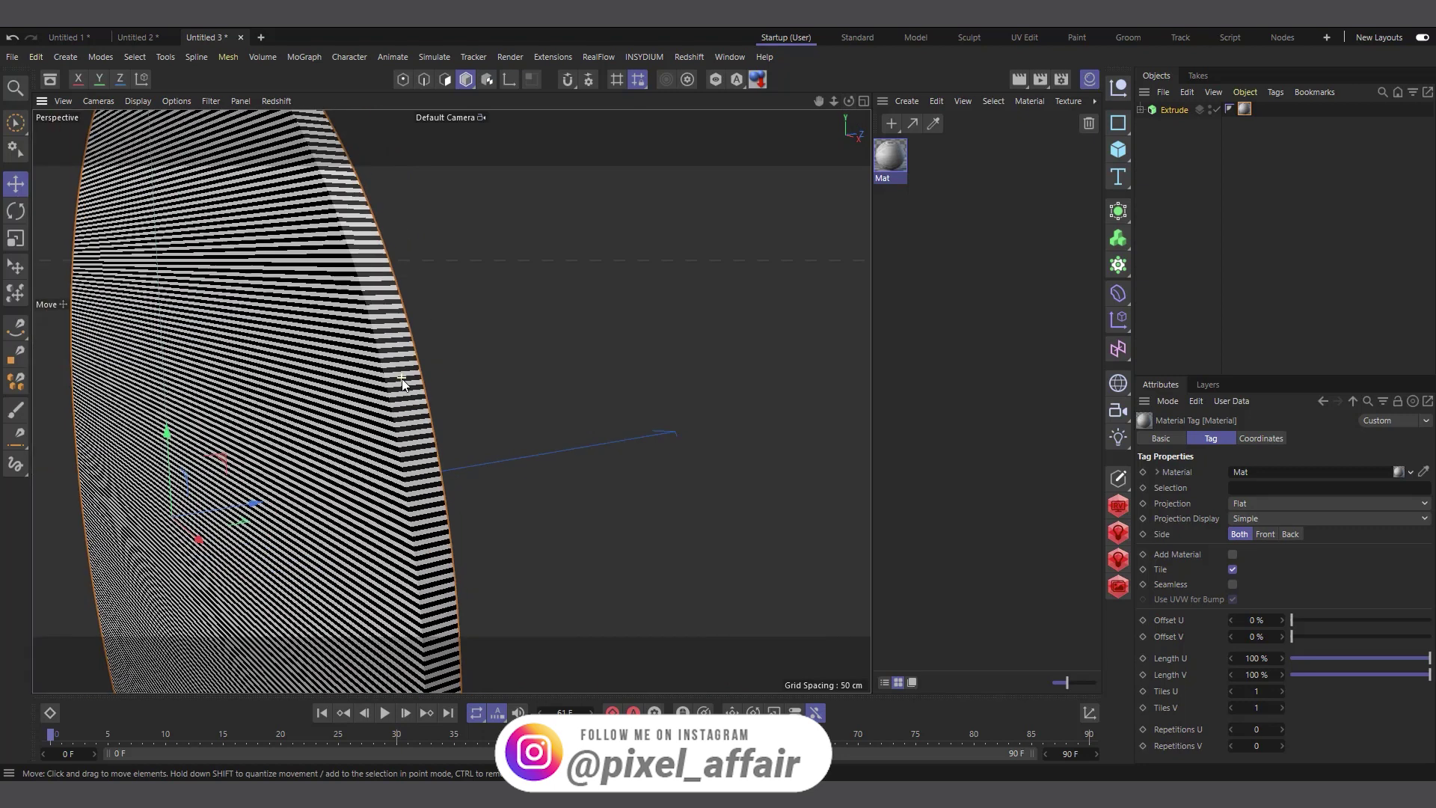
- Copy the Checkerboard texture from the material's Color channel into its enabled Bump channel
double_click(893, 167)
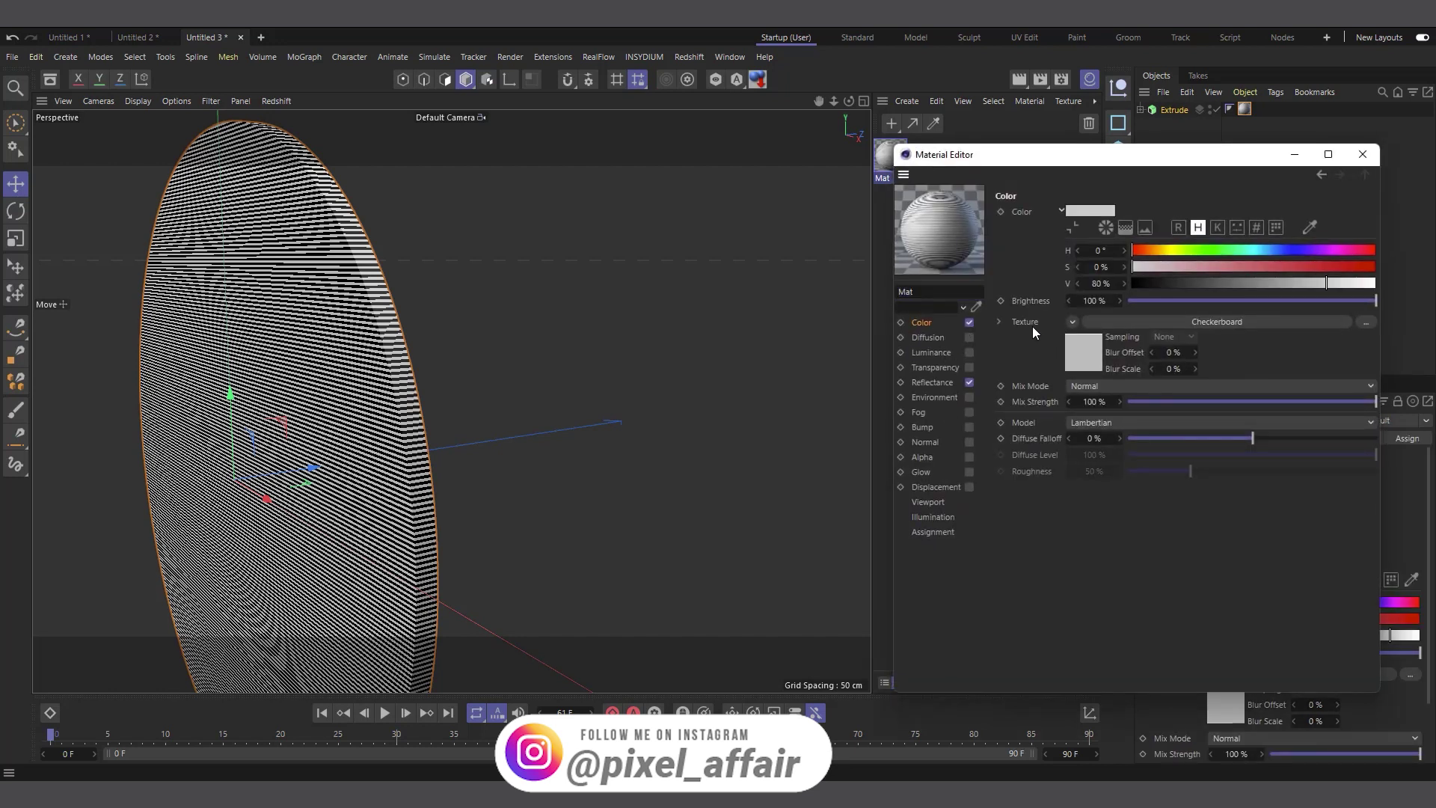
right_click(1026, 322)
left_click(1067, 407)
left_click(928, 426)
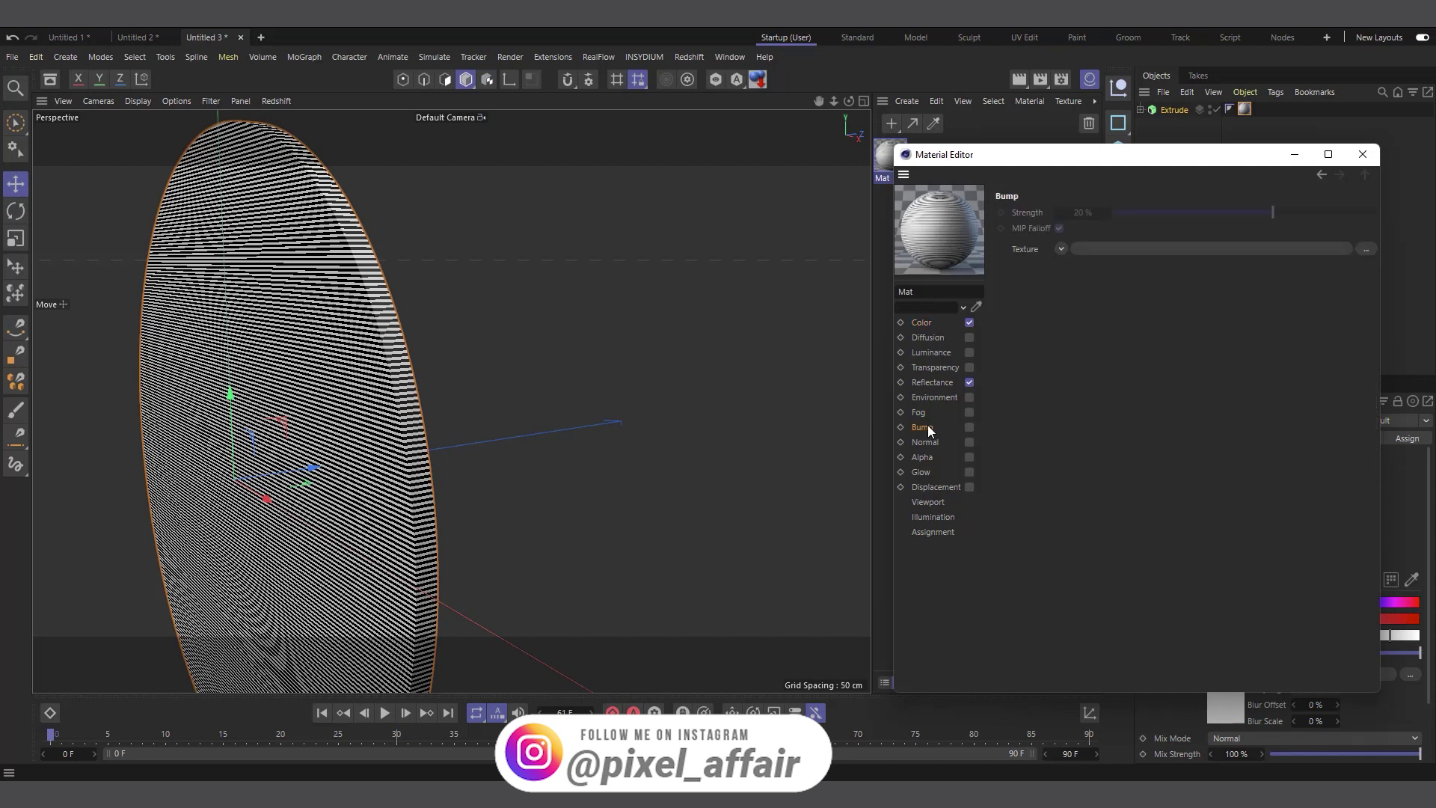
left_click(969, 428)
right_click(1027, 247)
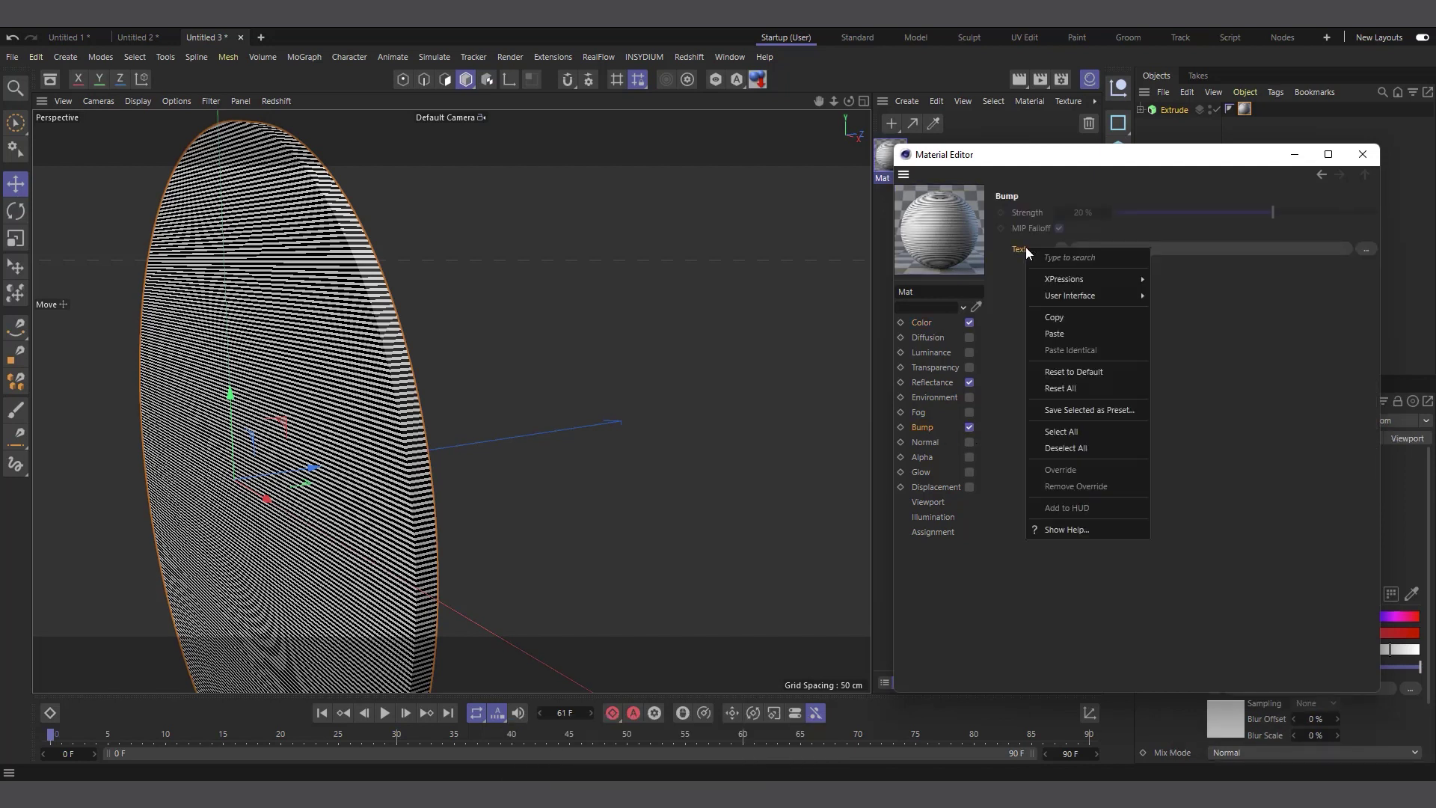
left_click(1074, 343)
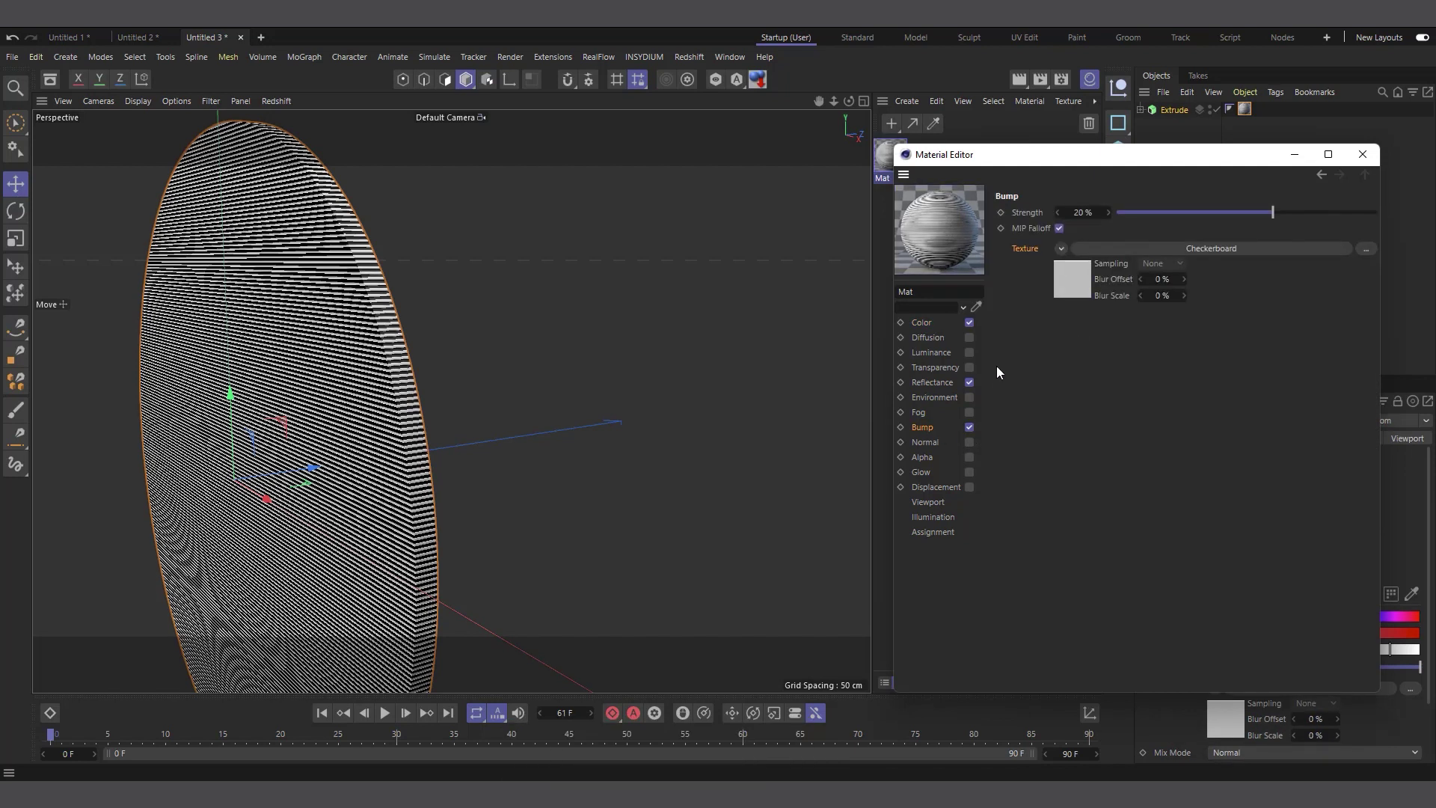
- Disable the material's Color channel, leaving only Reflectance and Bump active, and check the ridges on the coin's edge
left_click(969, 322)
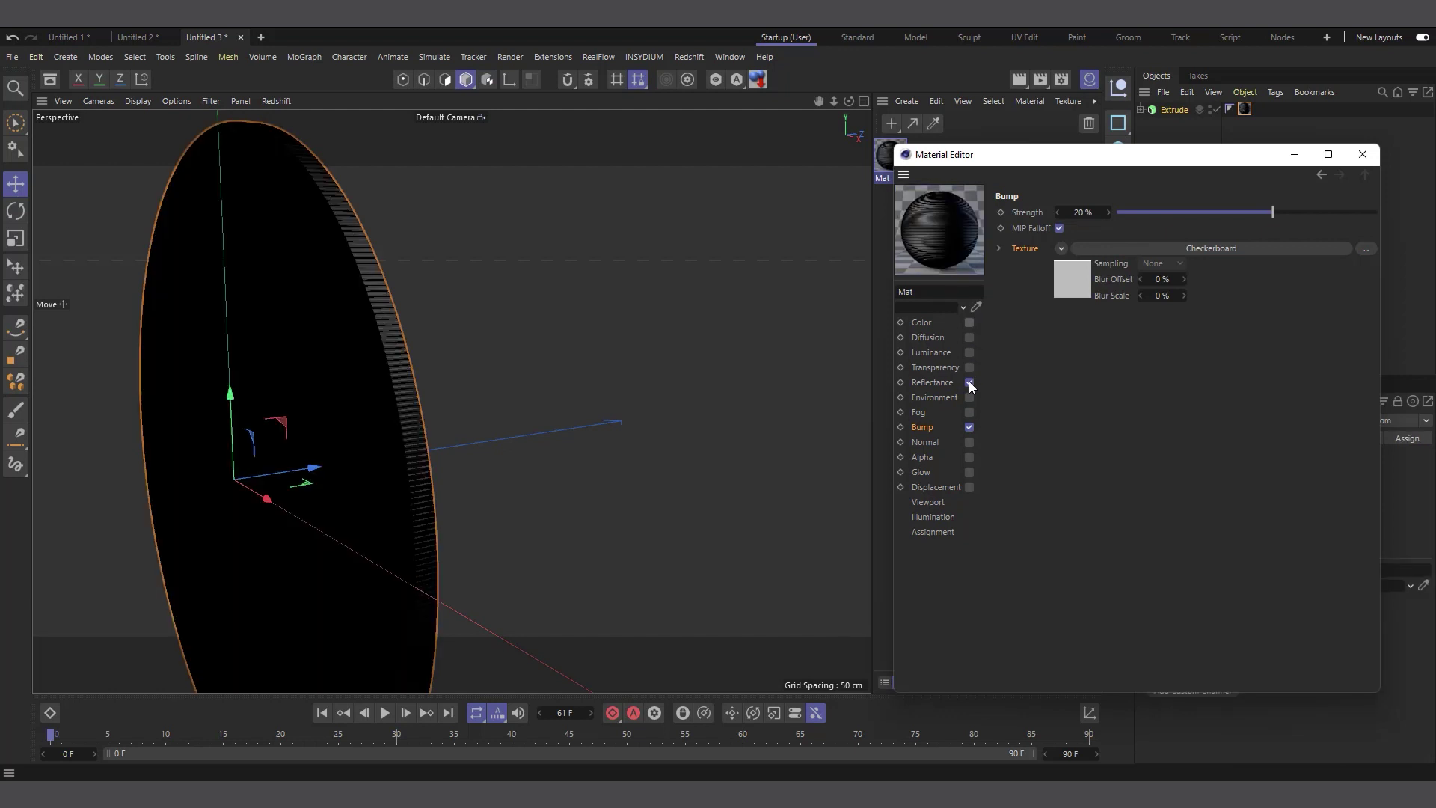
left_click(969, 382)
left_click(969, 397)
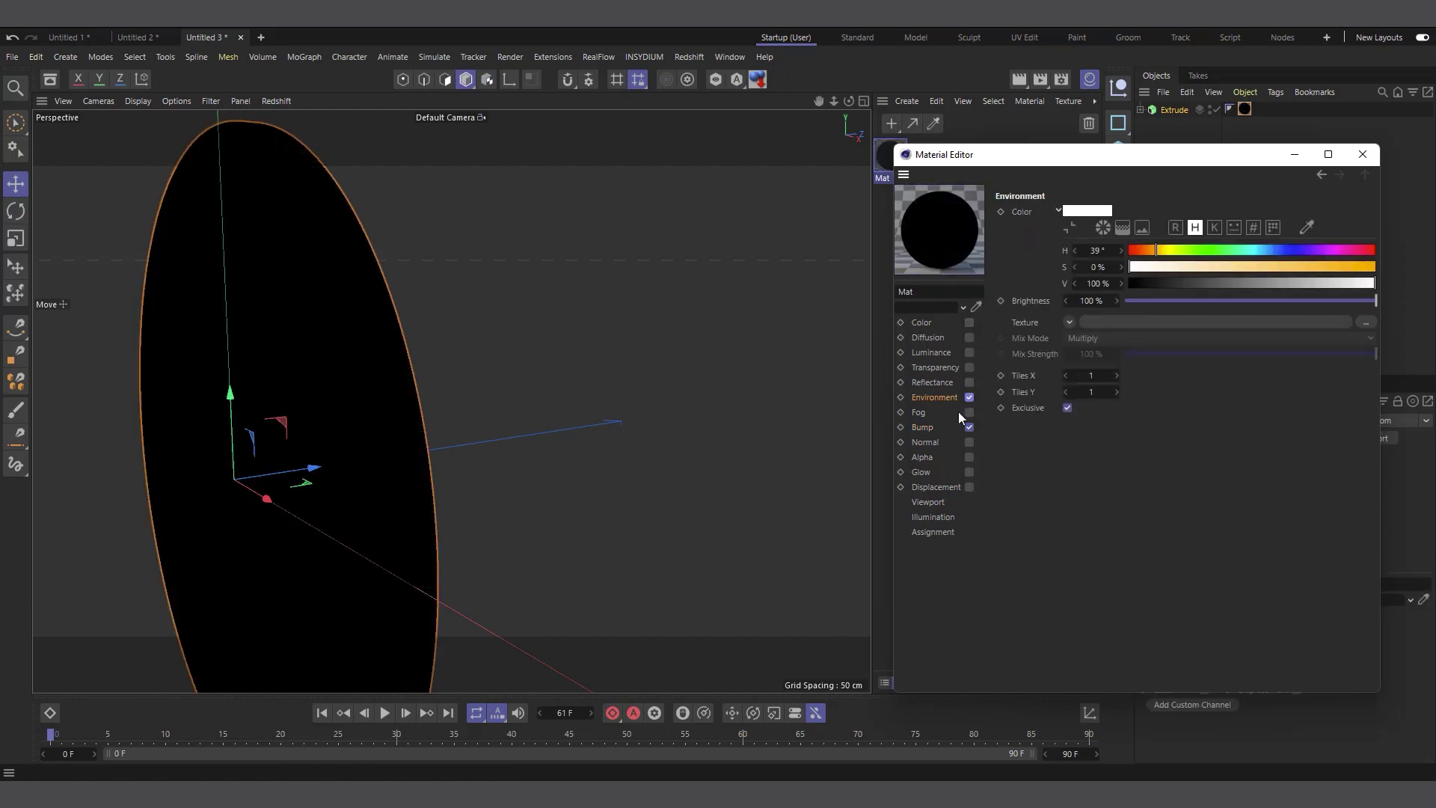
left_click(969, 397)
left_click(969, 382)
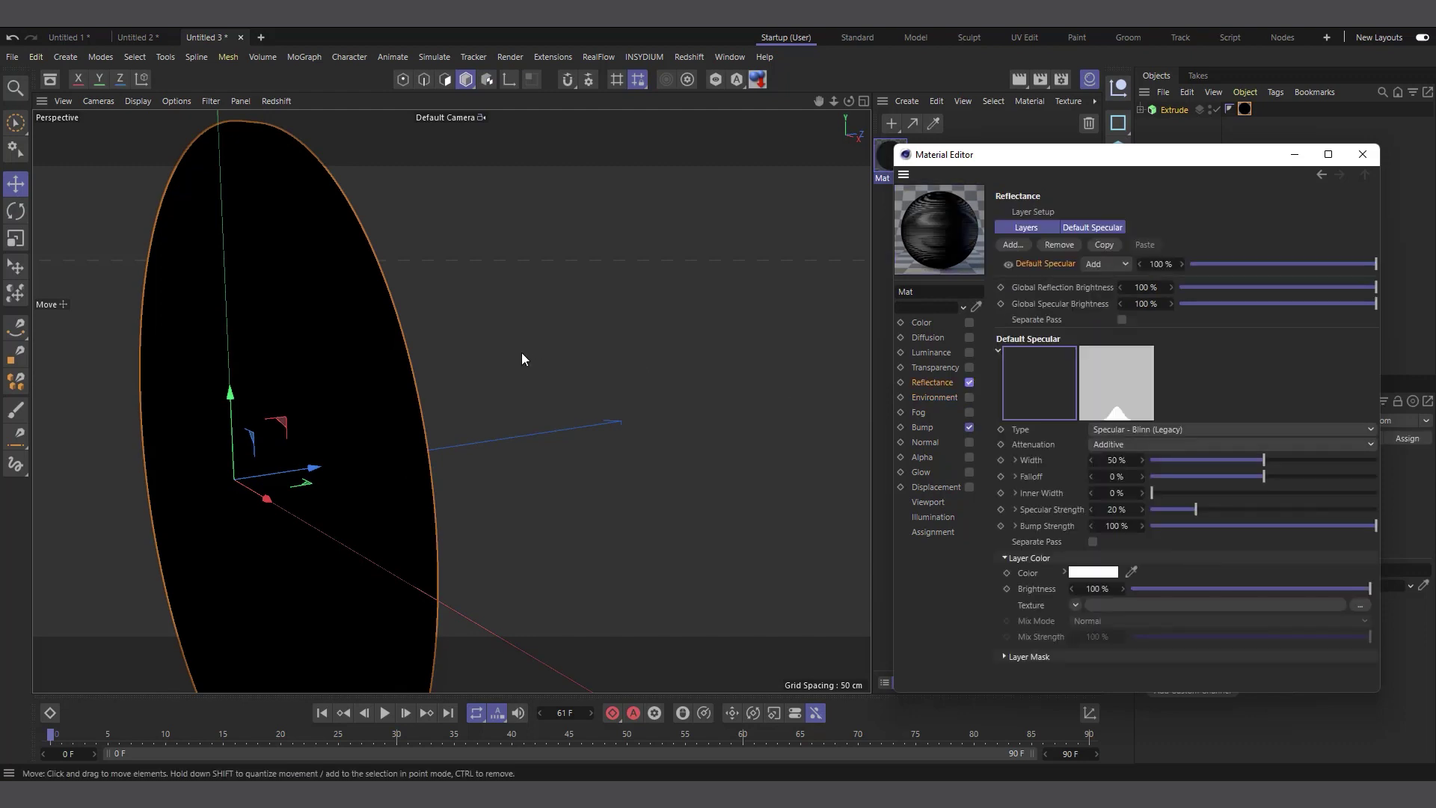
scroll(395, 349, "up", 3)
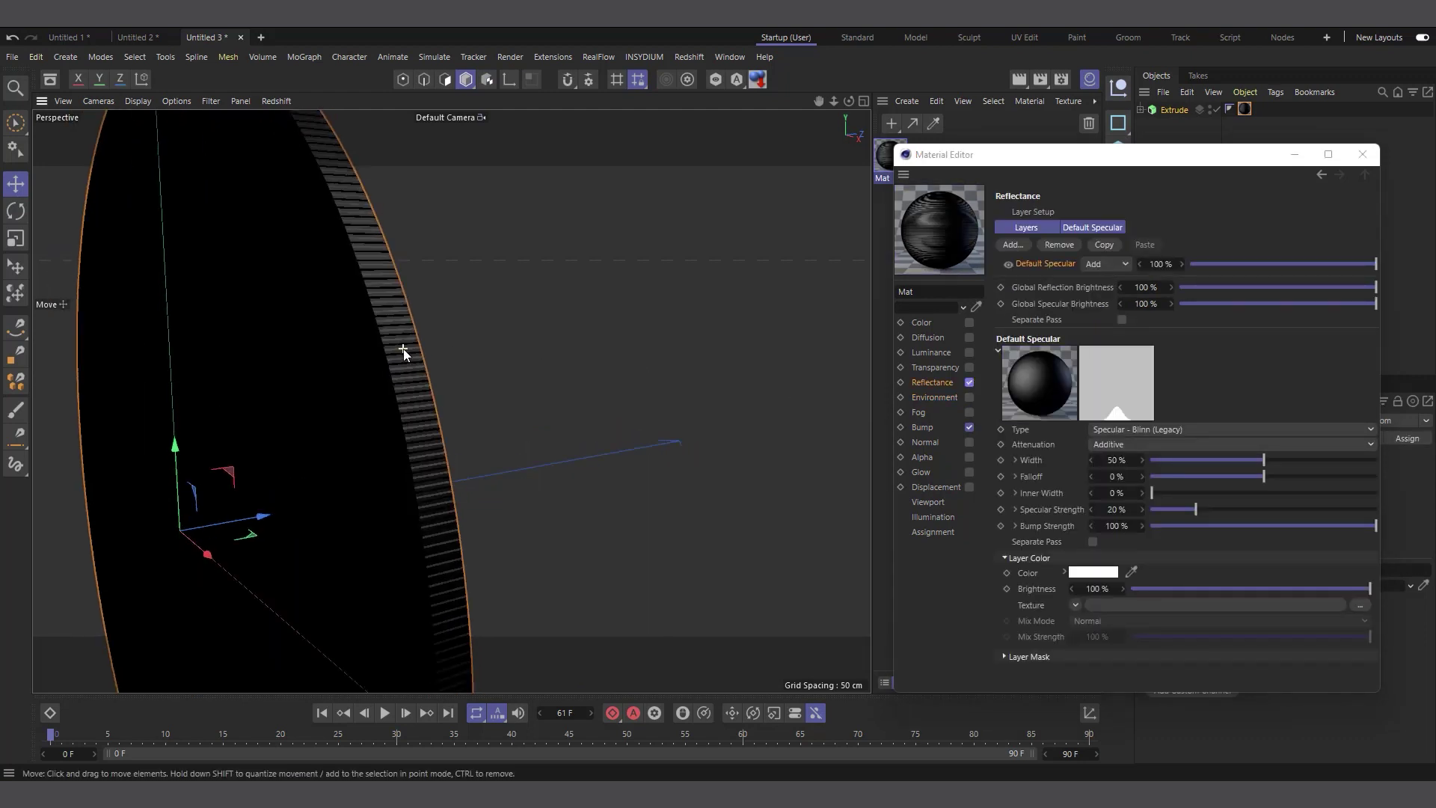
scroll(406, 361, "down", 3)
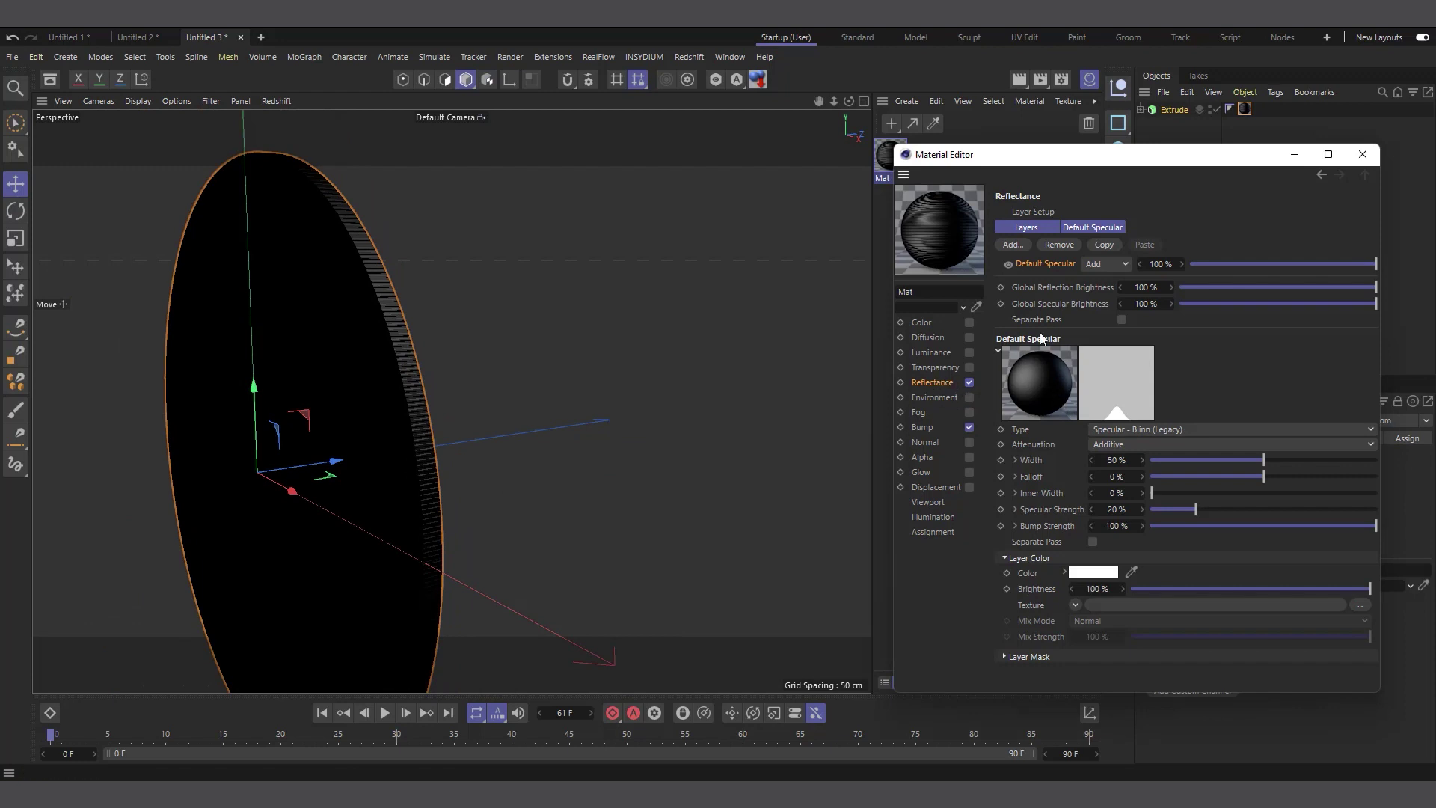
- Add a GGX layer to the material's Reflectance channel and close the material editor
left_click(1026, 225)
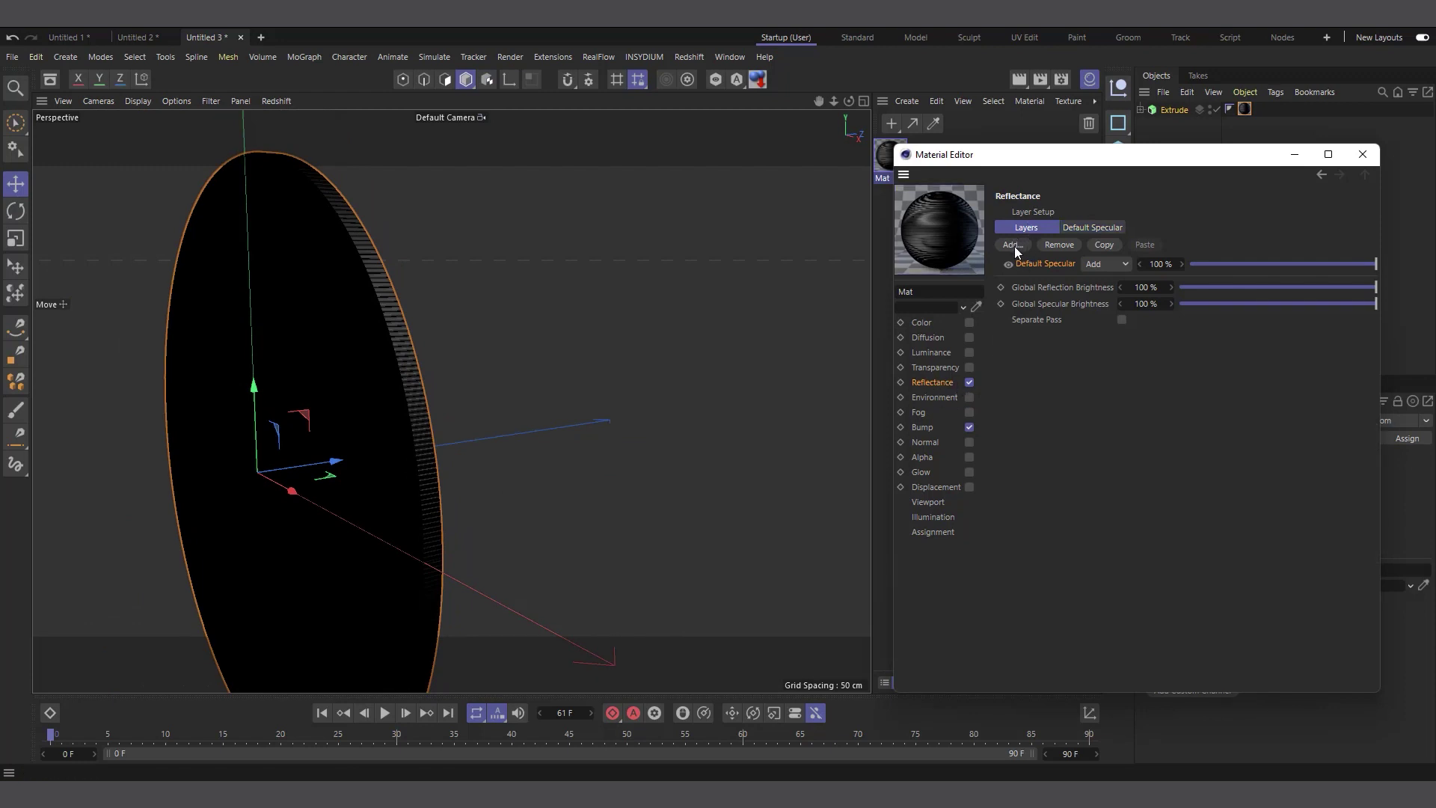
left_click(1013, 247)
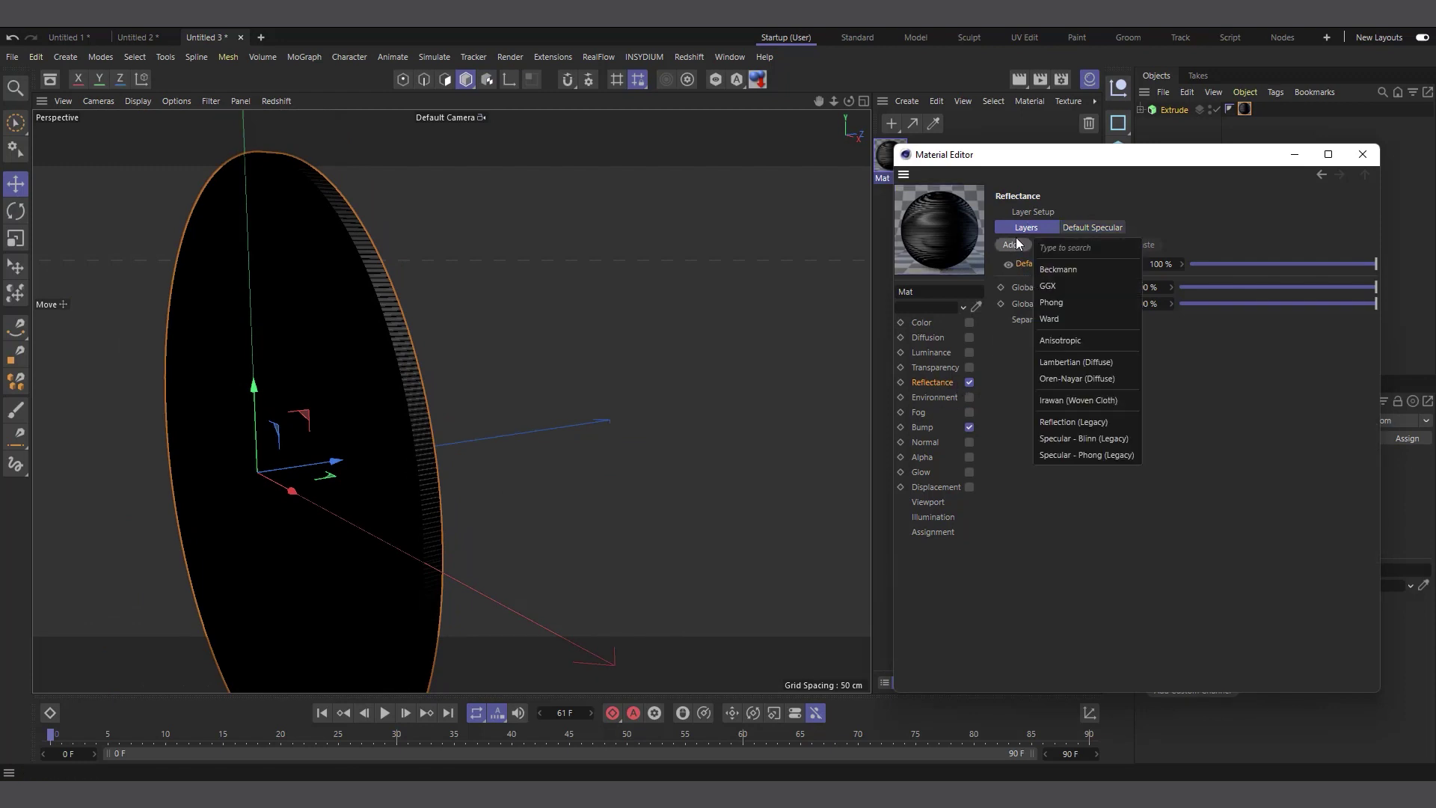
left_click(1058, 287)
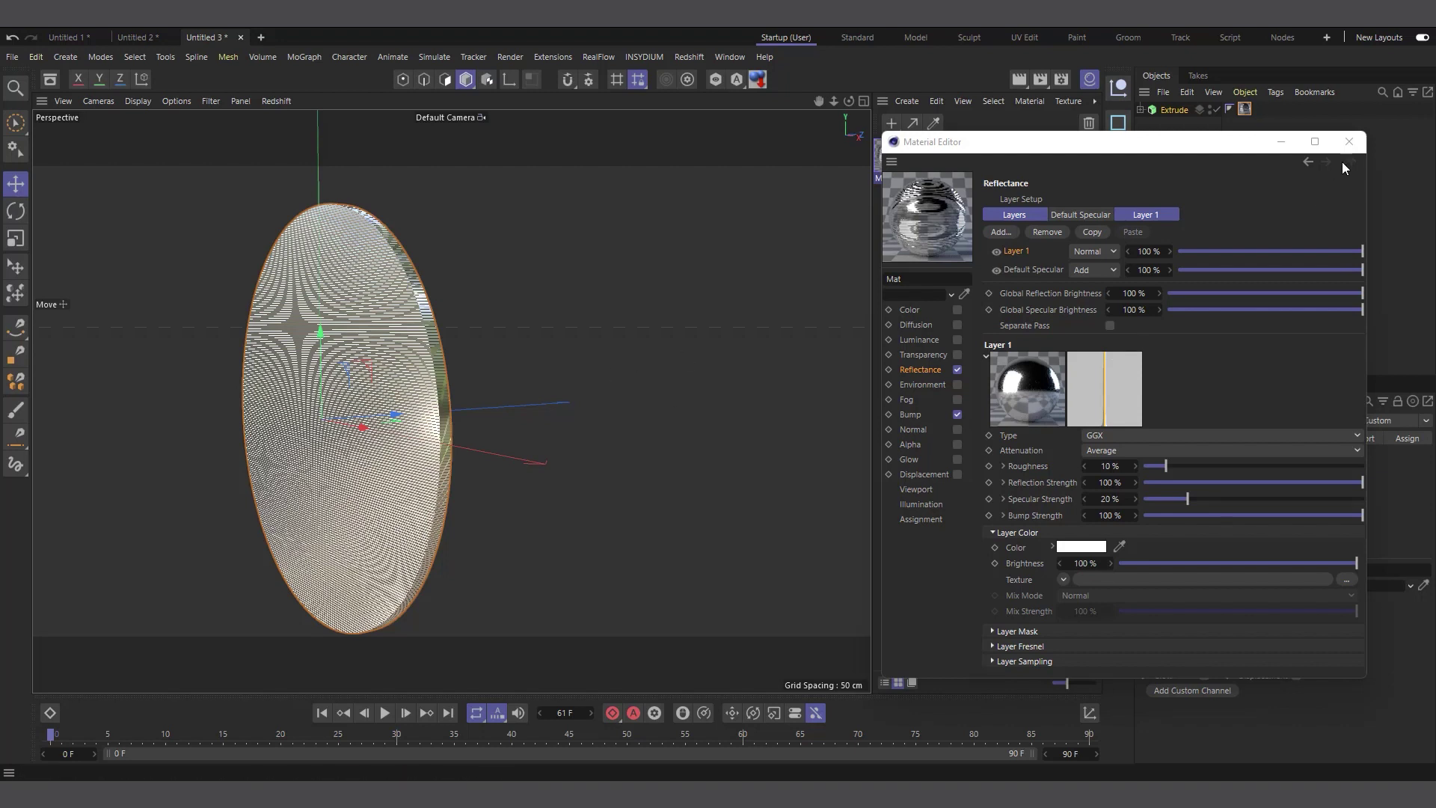
left_click(1349, 142)
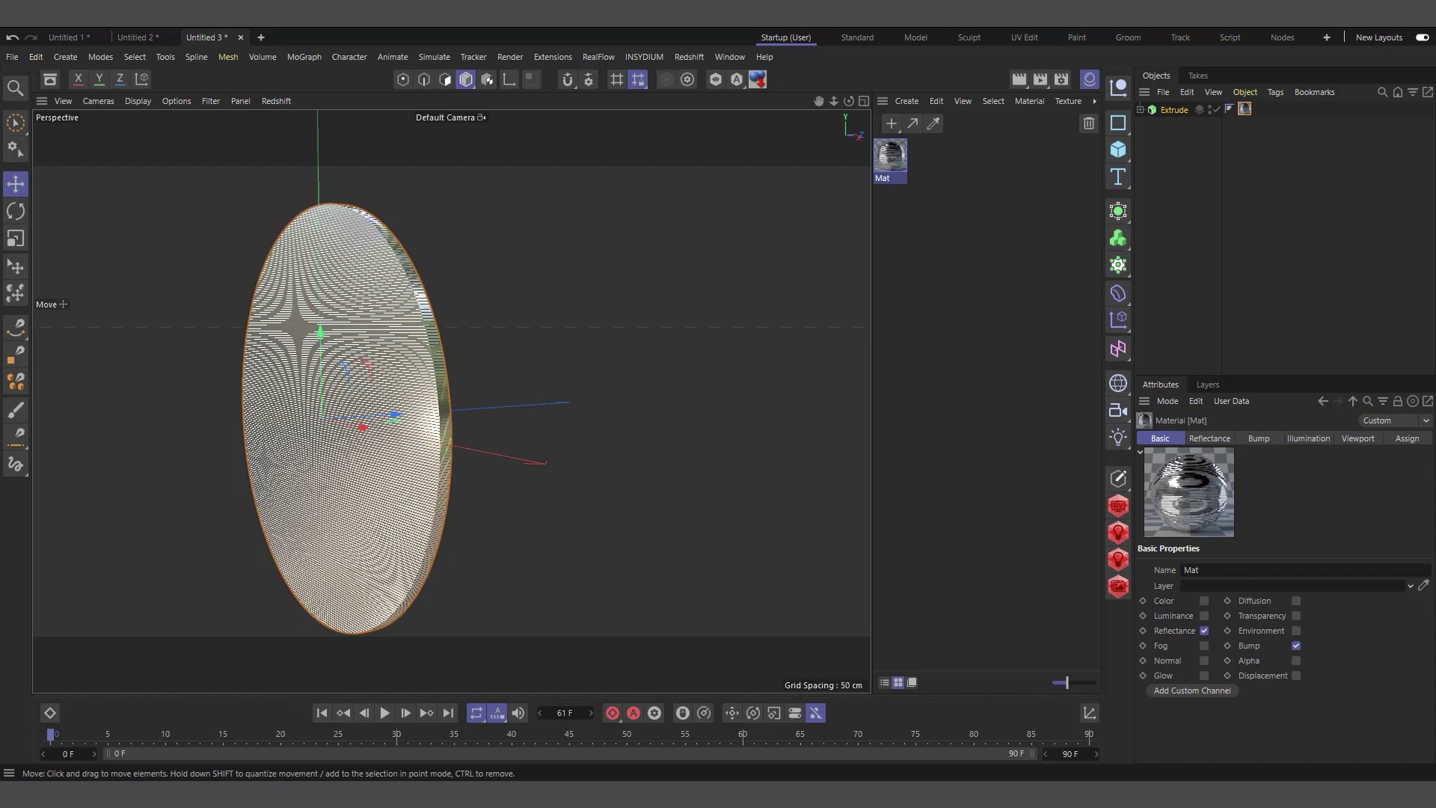
- Import the 1 cedi front image and the other coin face image as new materials, without copying either to the project location
left_click_drag(0, 329, 951, 184)
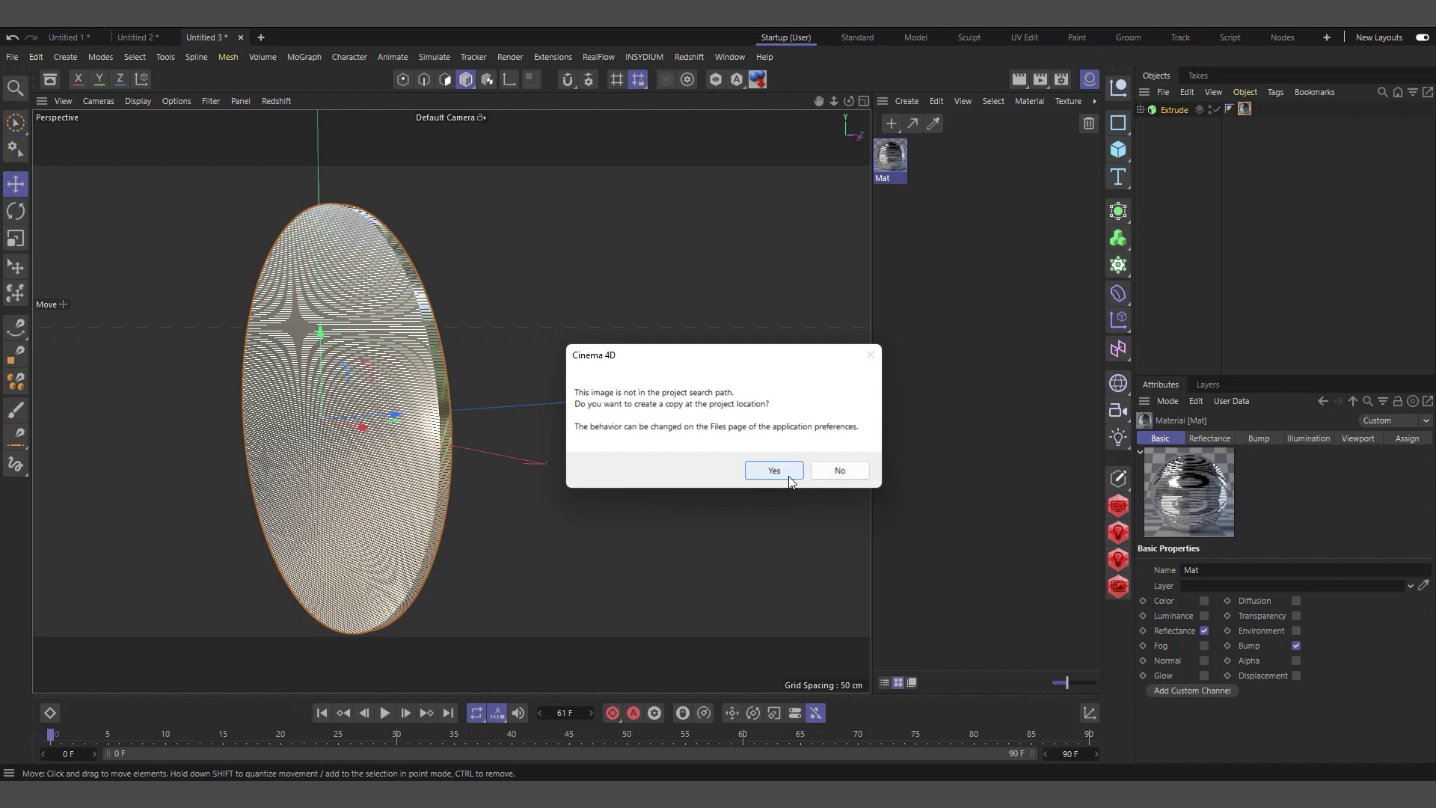
left_click(829, 476)
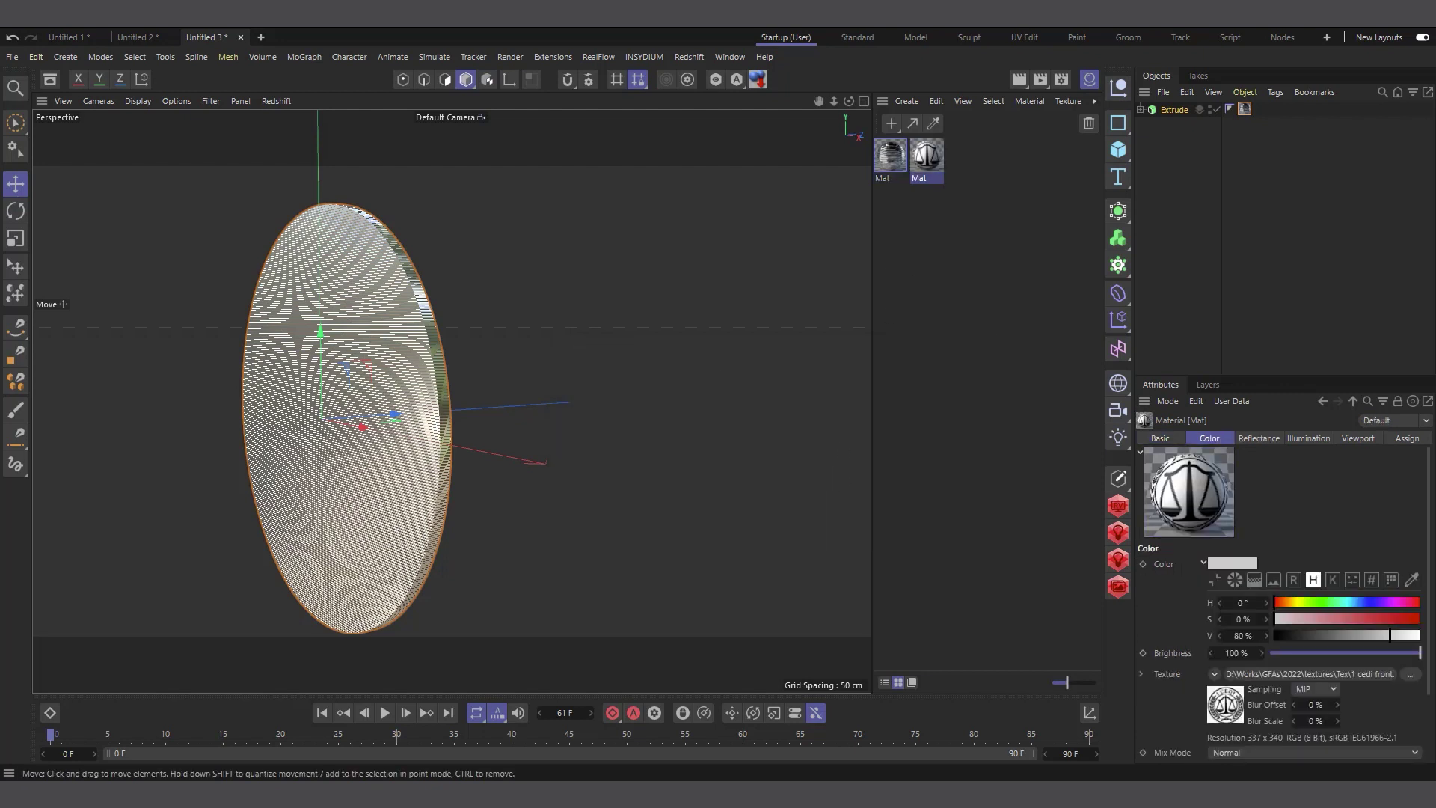
left_click_drag(851, 290, 1012, 203)
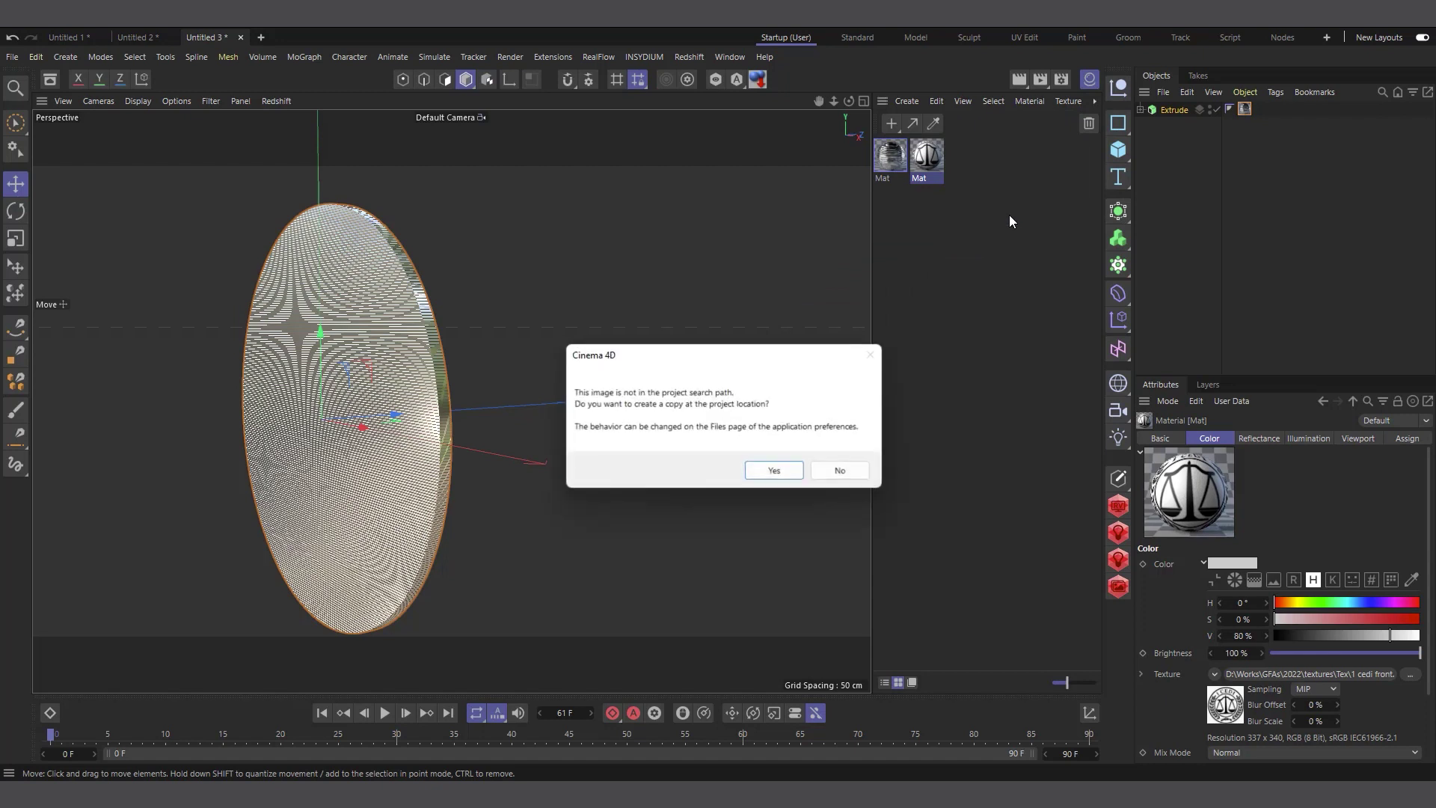
left_click(840, 471)
left_click(962, 215)
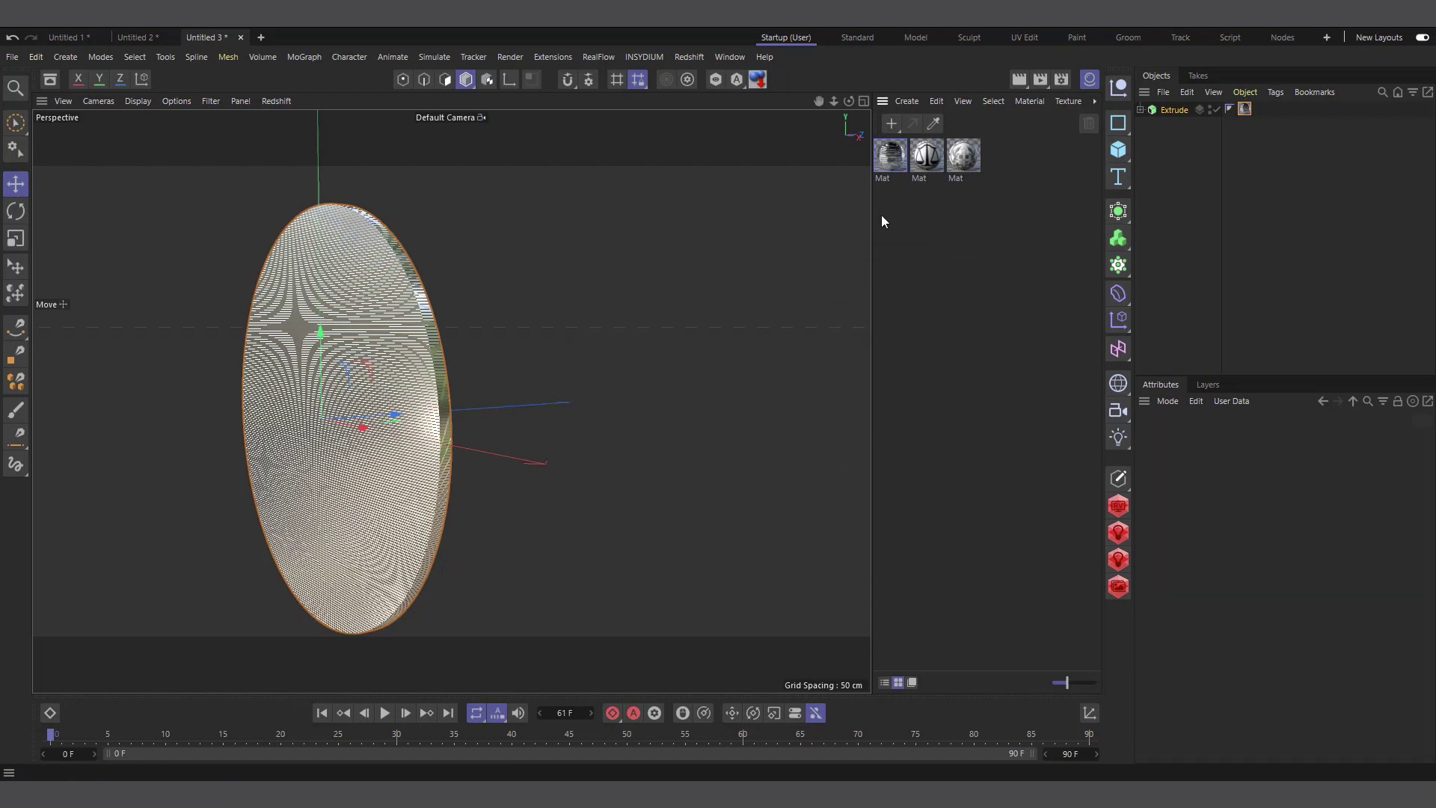
- Apply the 1 cedi front material to the extruded coin and check how it covers the face and edge
left_click_drag(927, 173, 1185, 112)
scroll(323, 375, "up", 1)
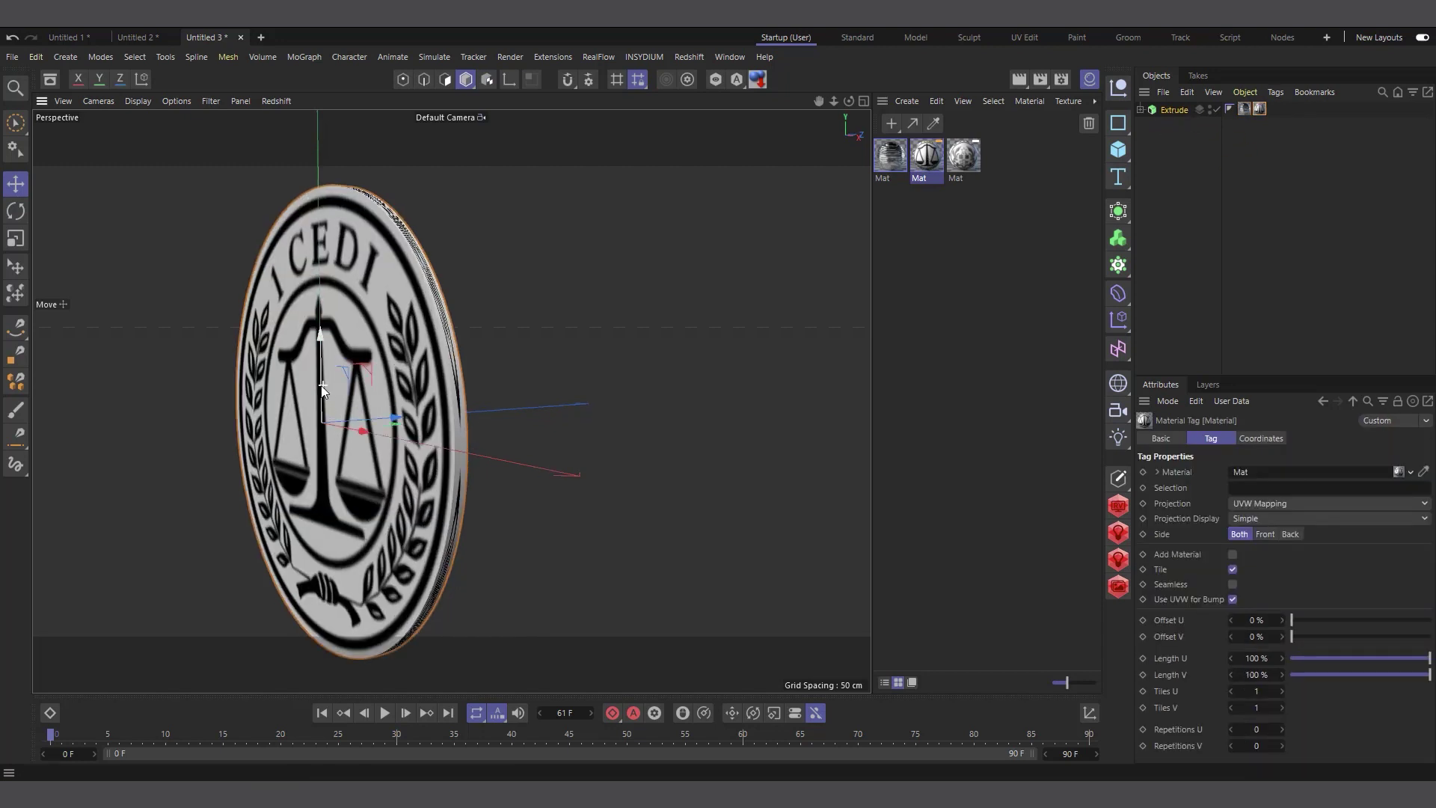
left_click_drag(848, 102, 933, 118)
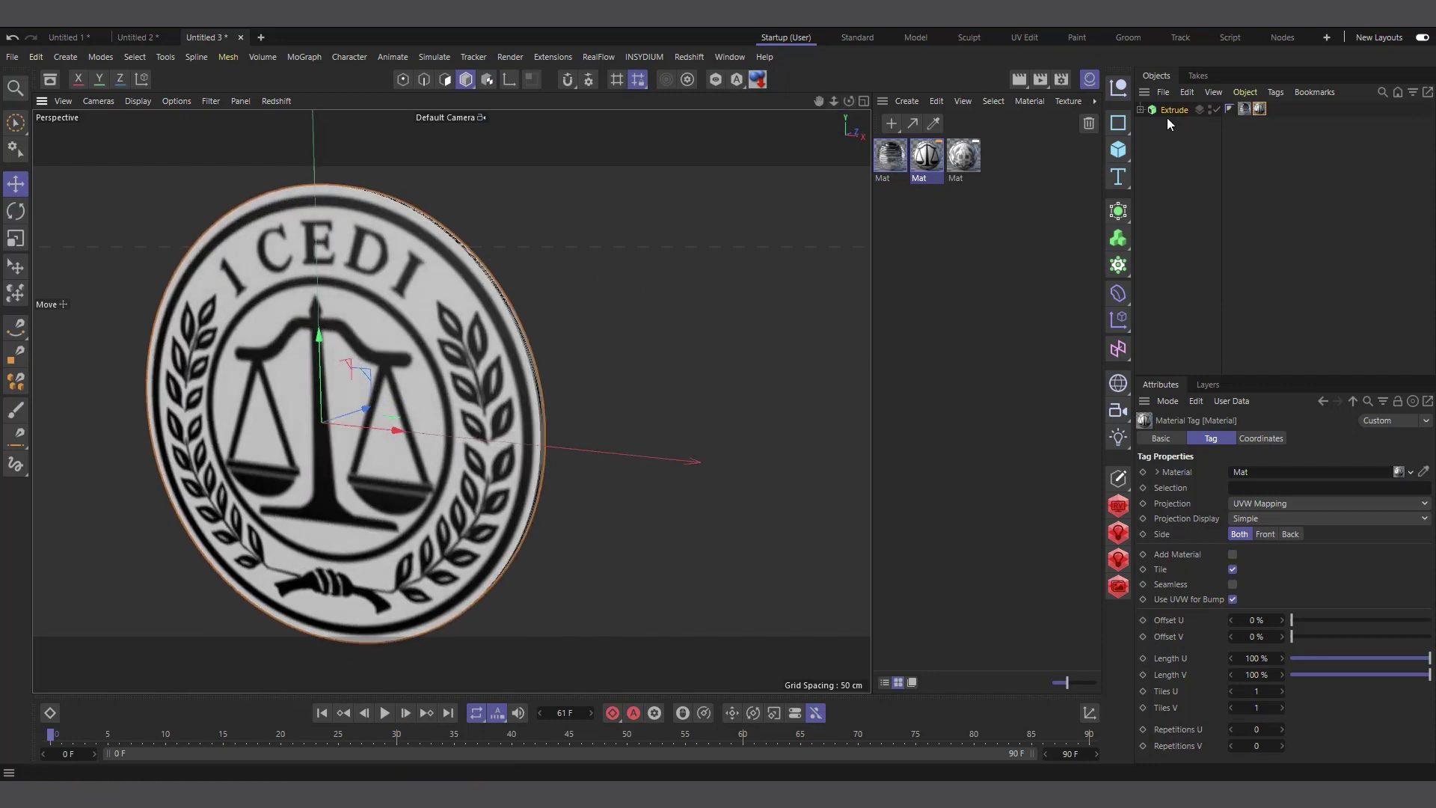
scroll(480, 336, "up", 1)
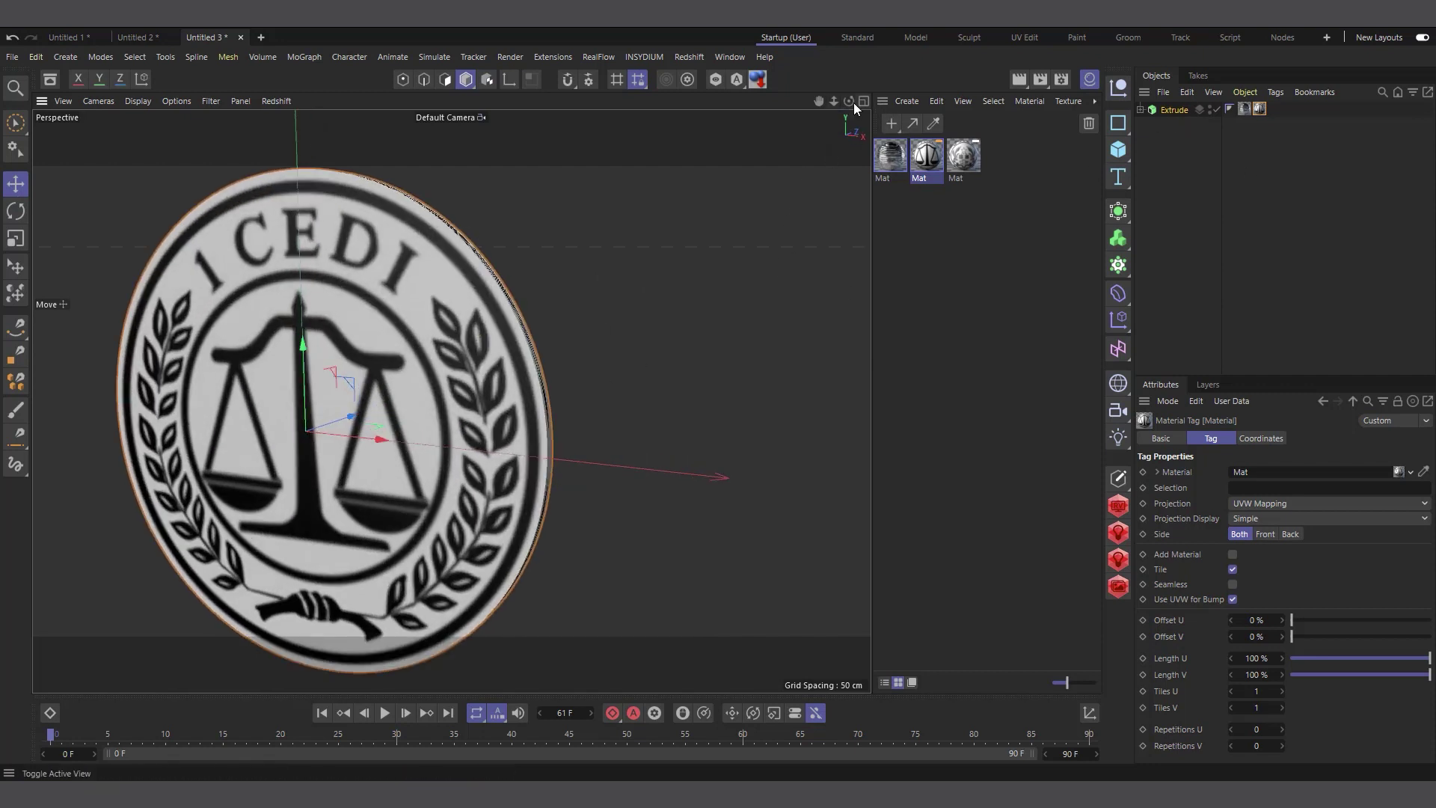
left_click_drag(851, 101, 867, 103)
left_click(1175, 111)
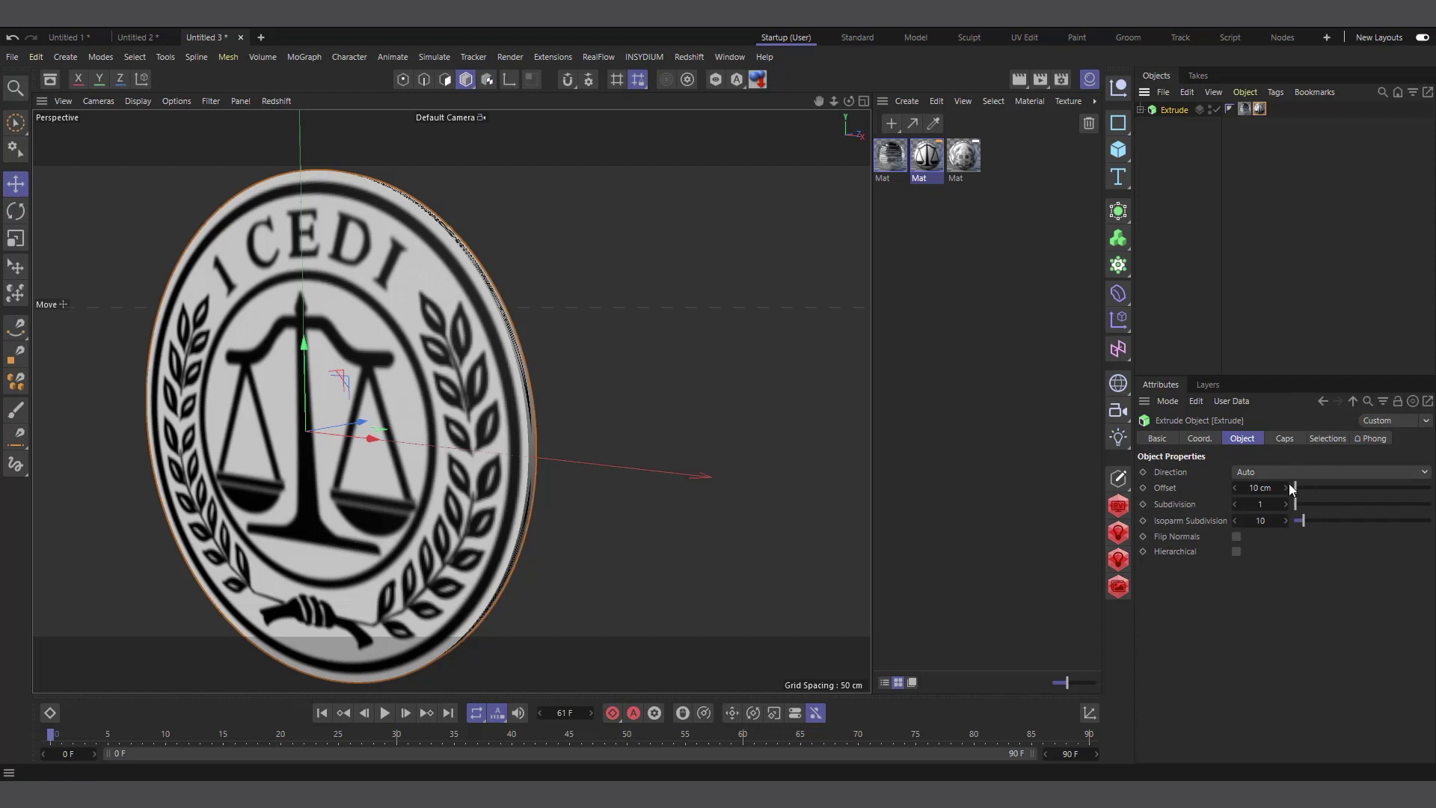
left_click_drag(850, 101, 886, 103)
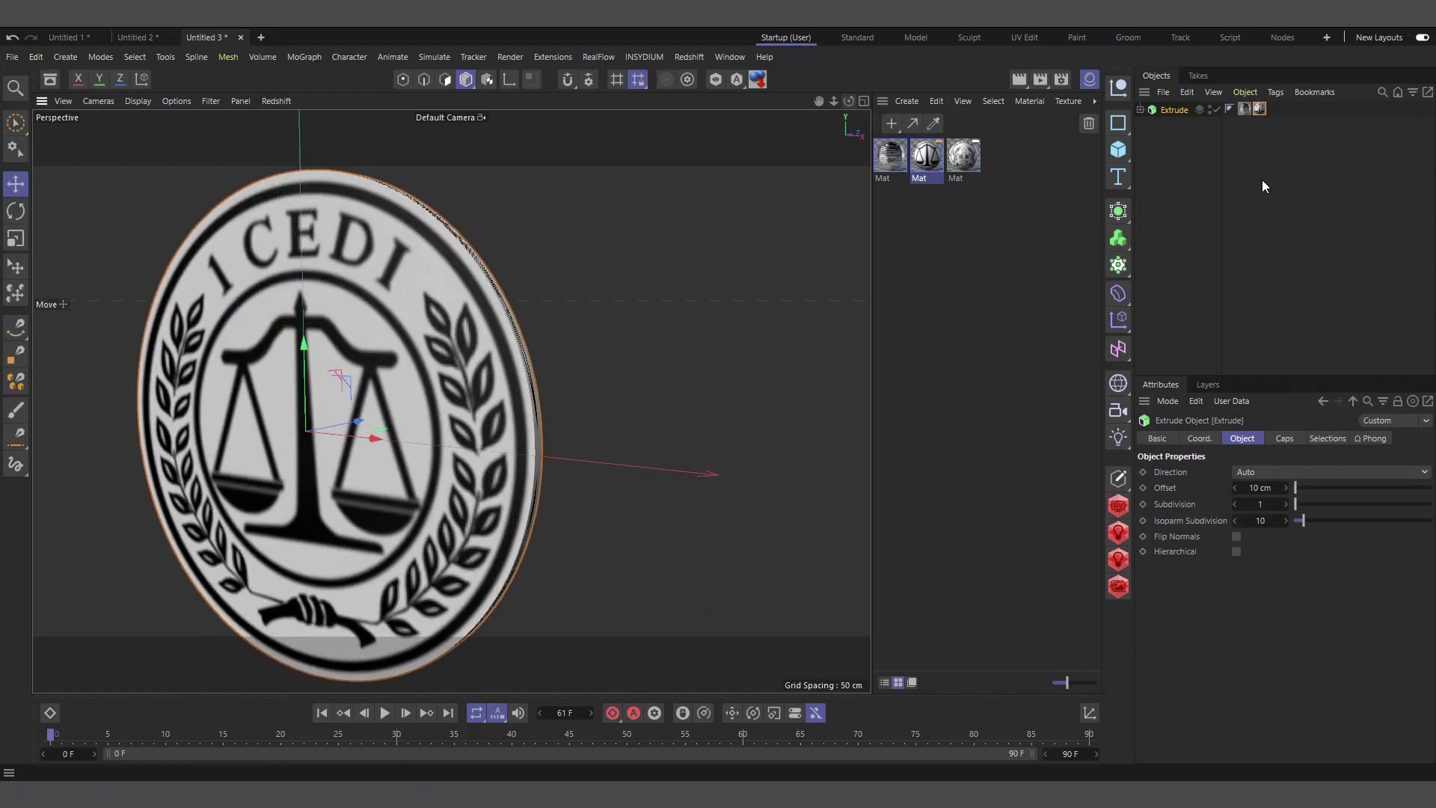
- Restrict the front material's tag to the C1 cap selection and check the coin's face and ridged edge
left_click(1259, 109)
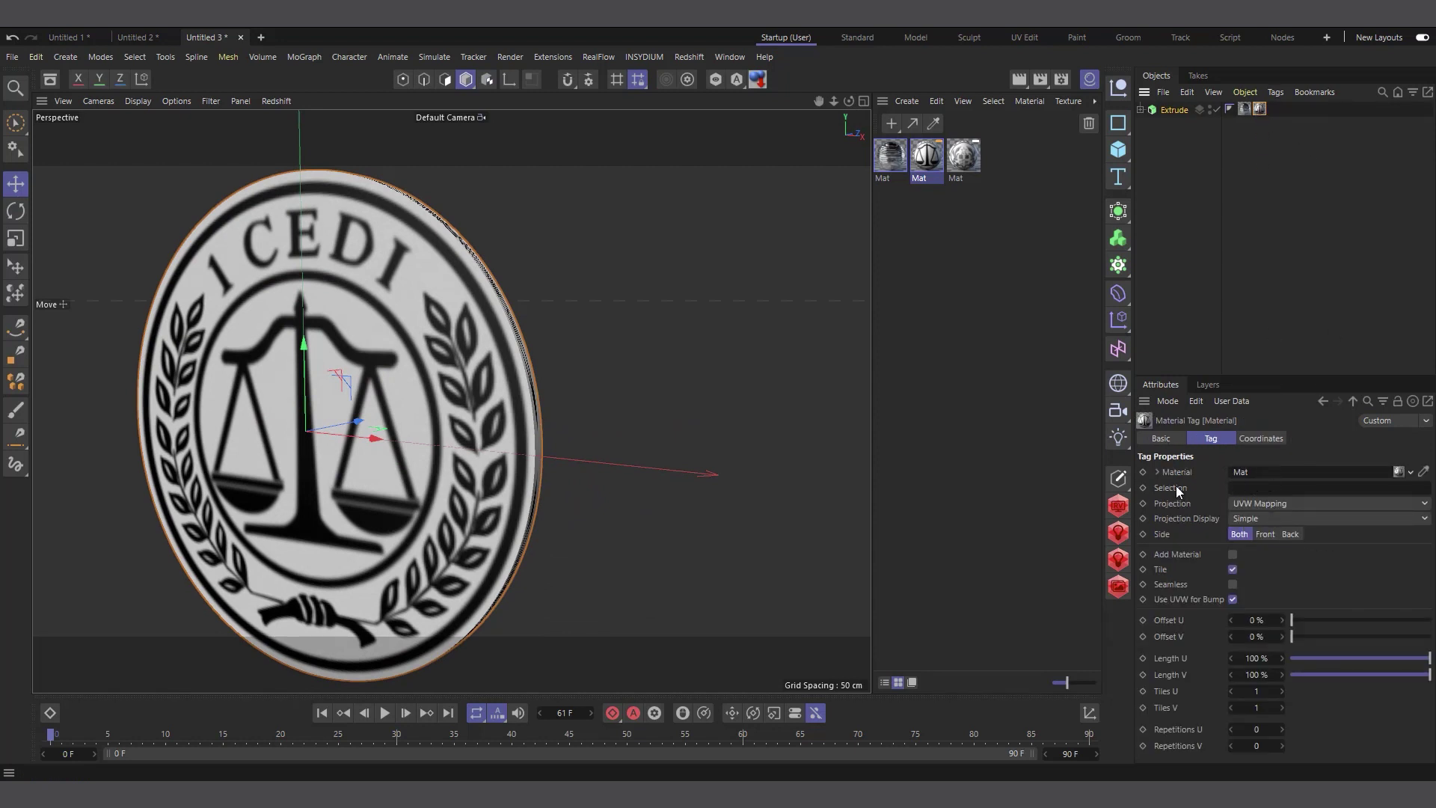
left_click(1252, 488)
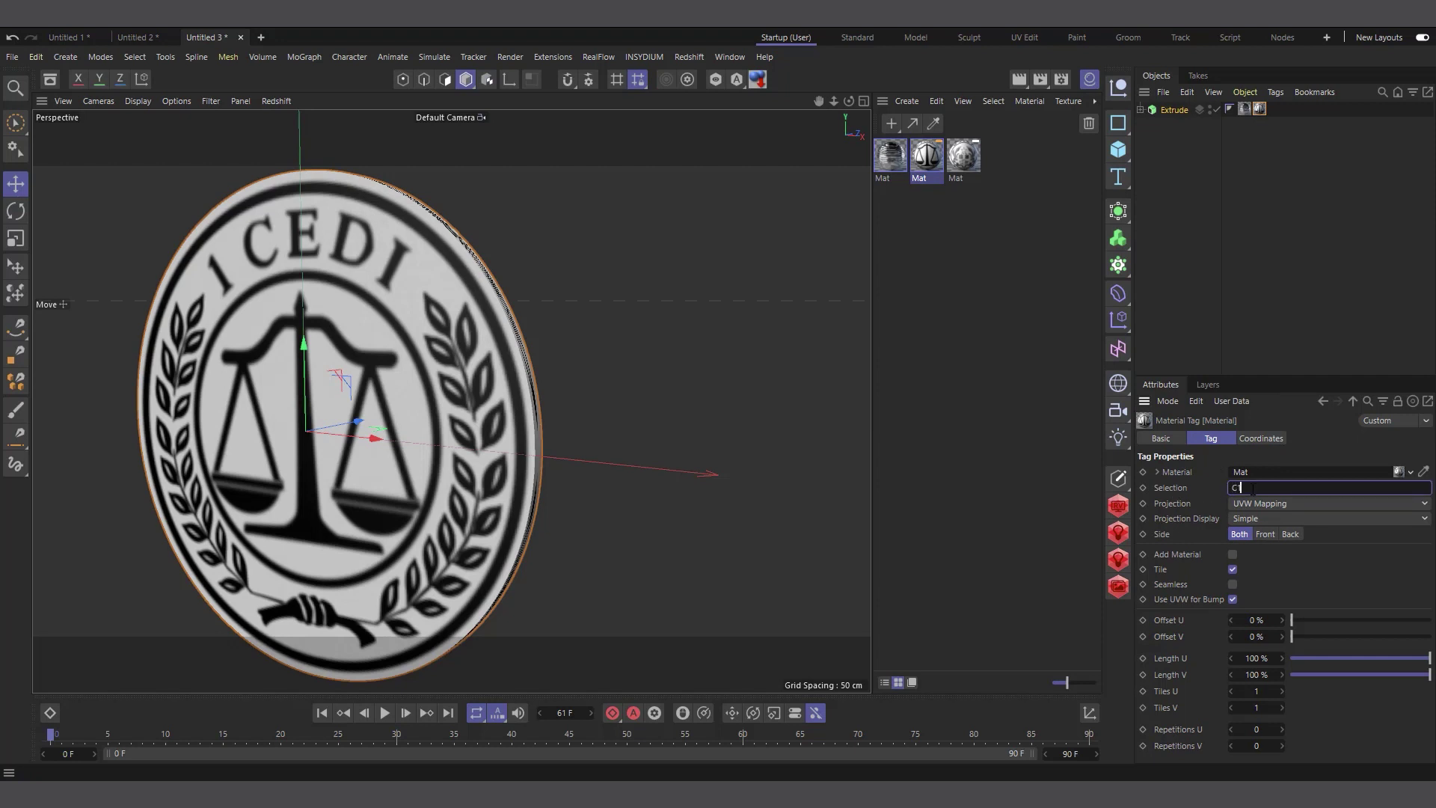
key("Return")
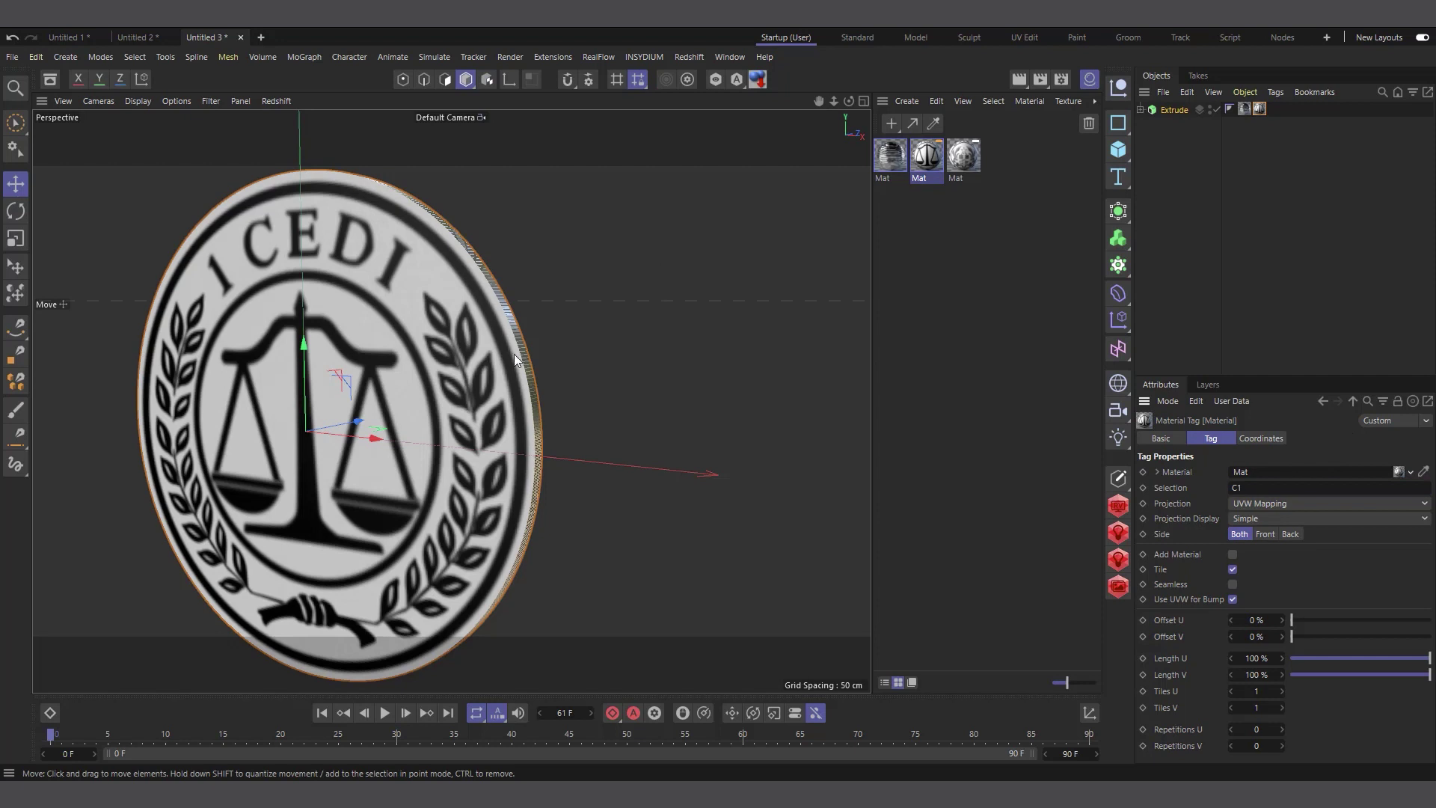
left_click_drag(858, 106, 836, 106)
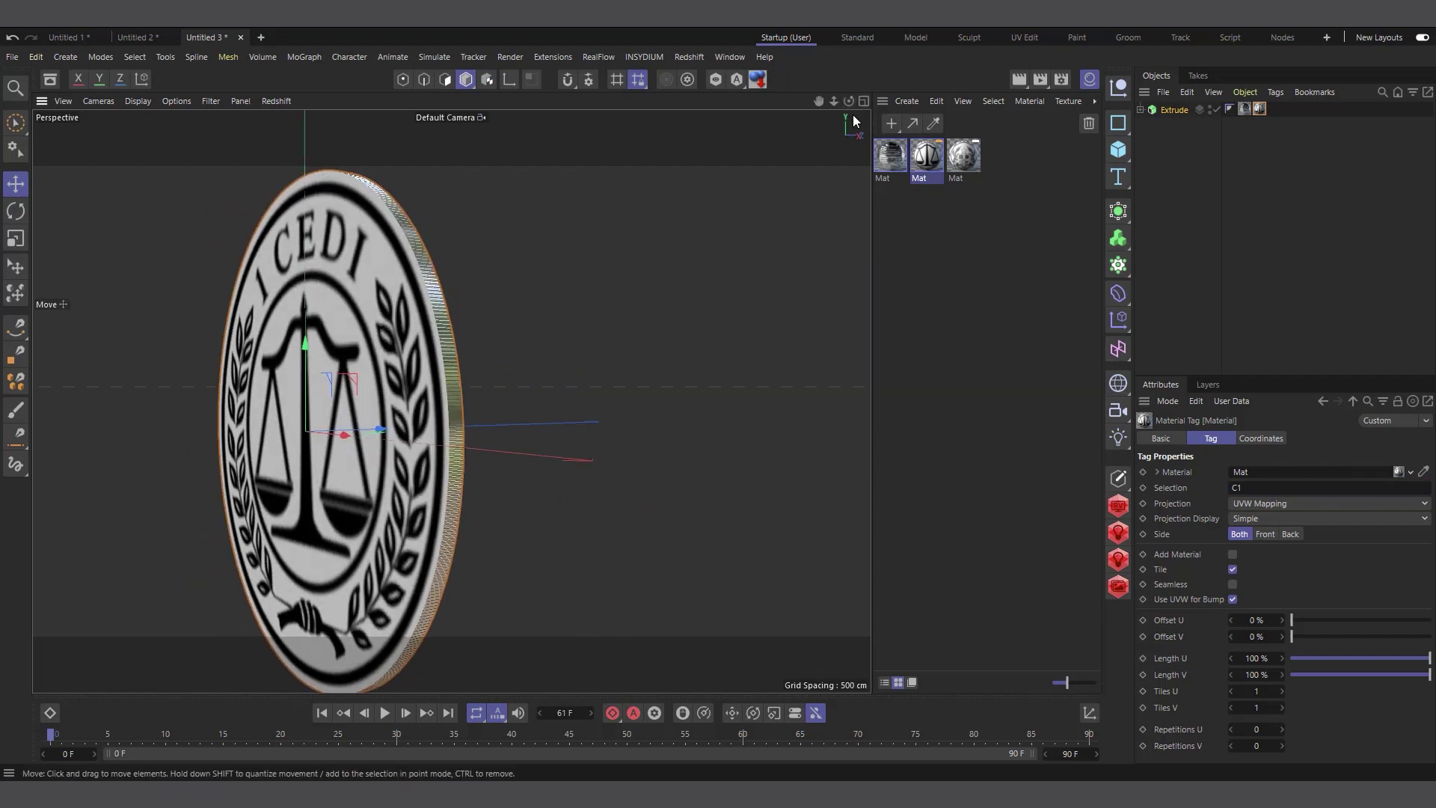
left_click_drag(849, 101, 710, 349)
scroll(711, 350, "down", 3)
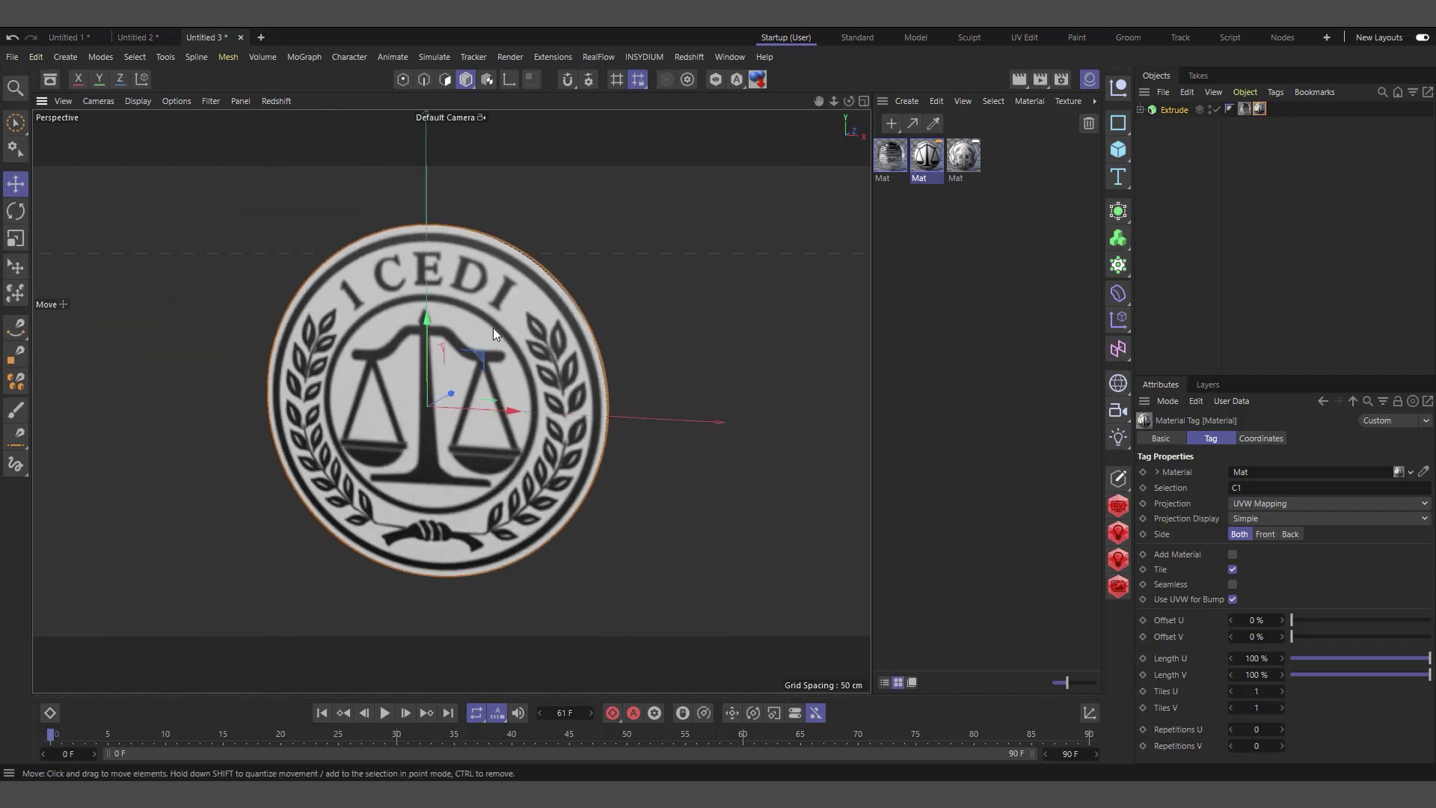
- Set the projection of the coin's front material tag to Flat
scroll(492, 327, "up", 2)
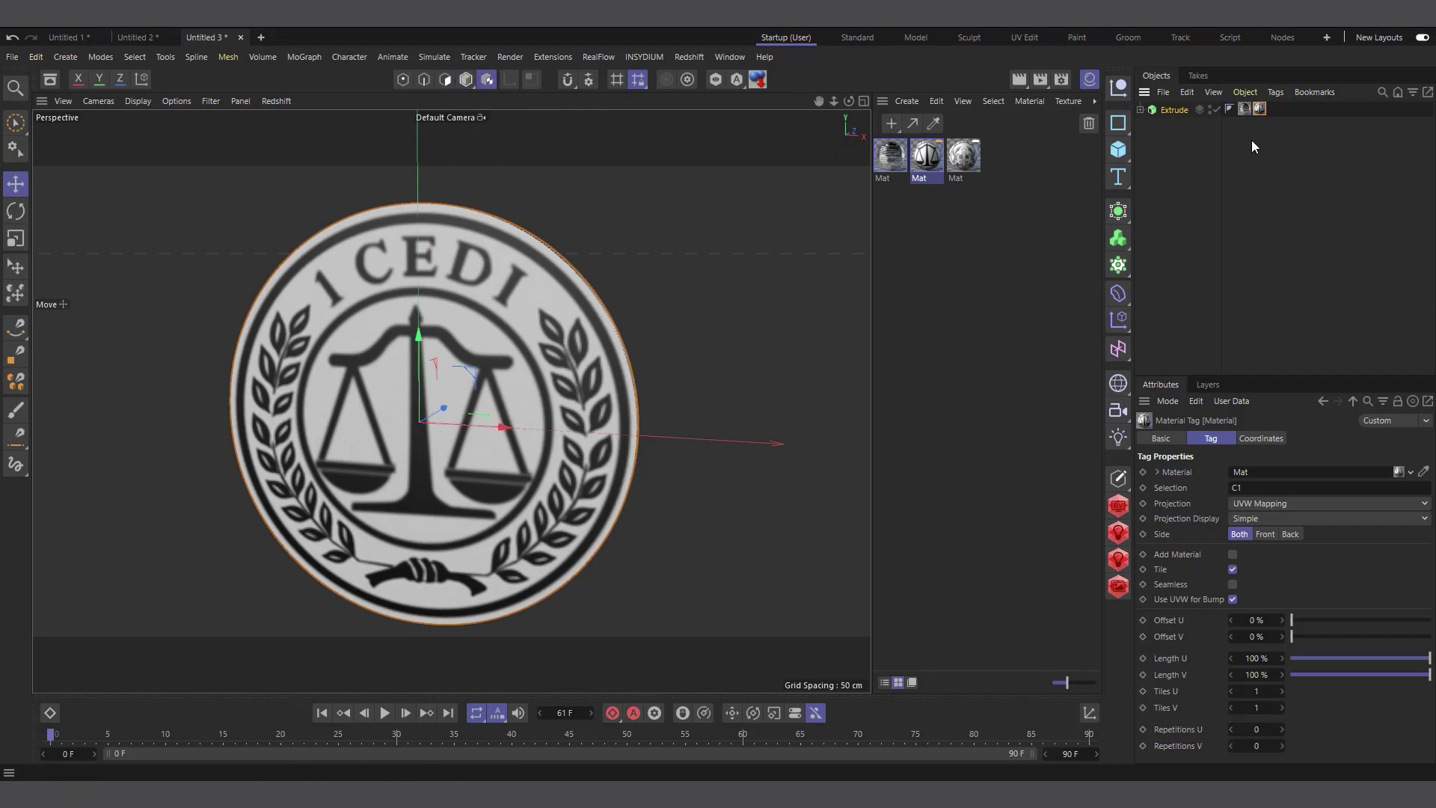
left_click(1253, 505)
left_click(1275, 554)
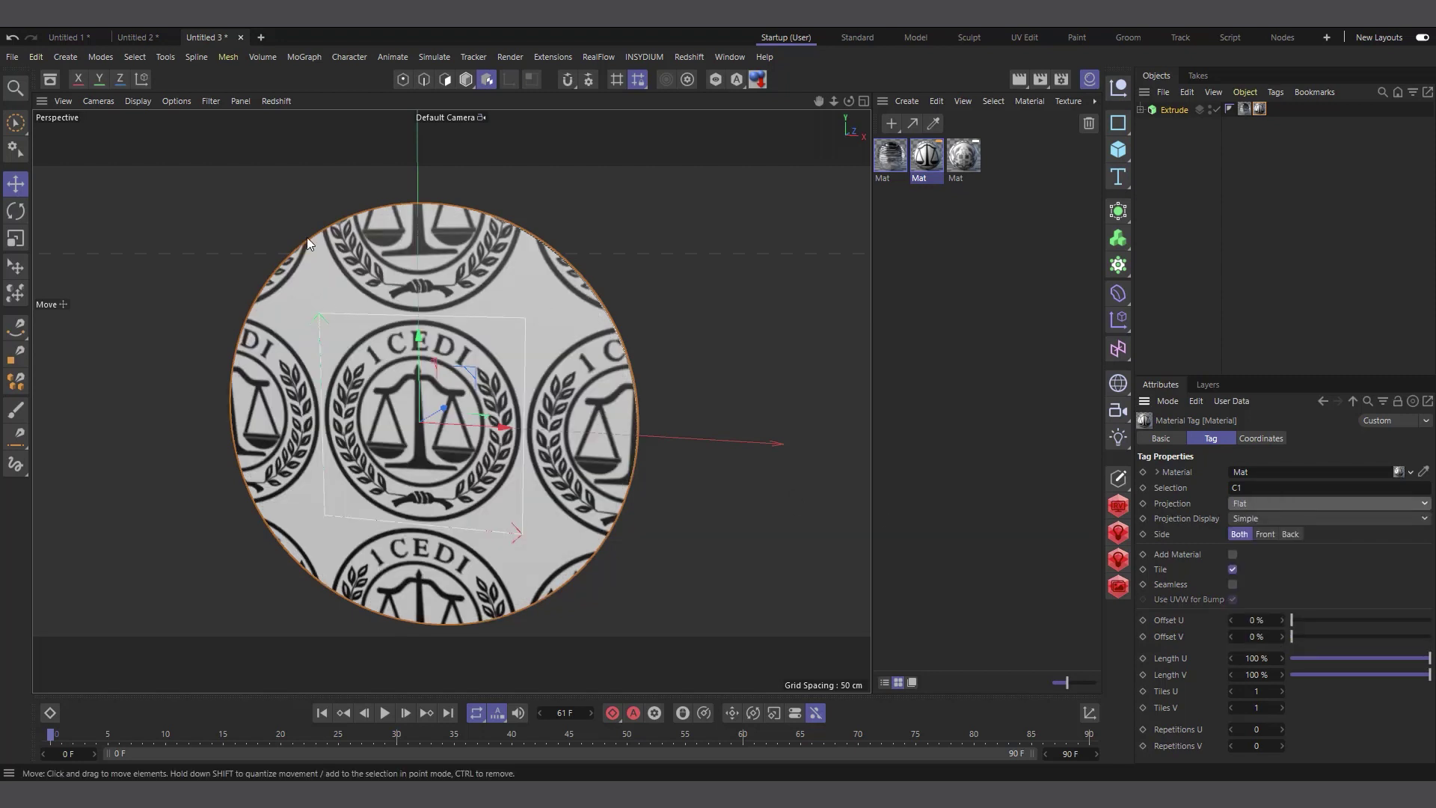
- Scale the flat texture projection uniformly until a single 1 cedi design fills the coin's face, and return to model mode
left_click(15, 238)
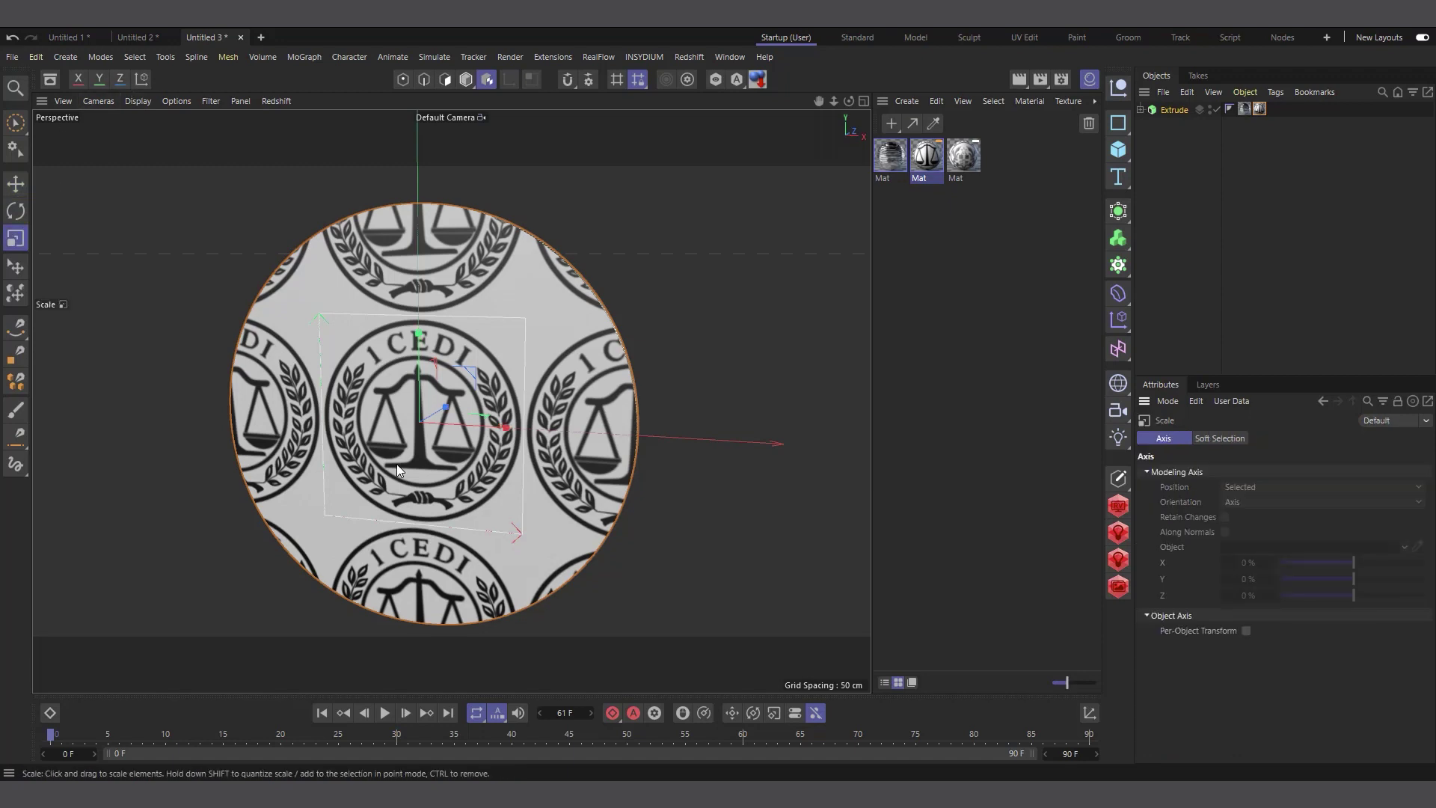
left_click_drag(397, 464, 1061, 343)
left_click_drag(606, 433, 606, 433)
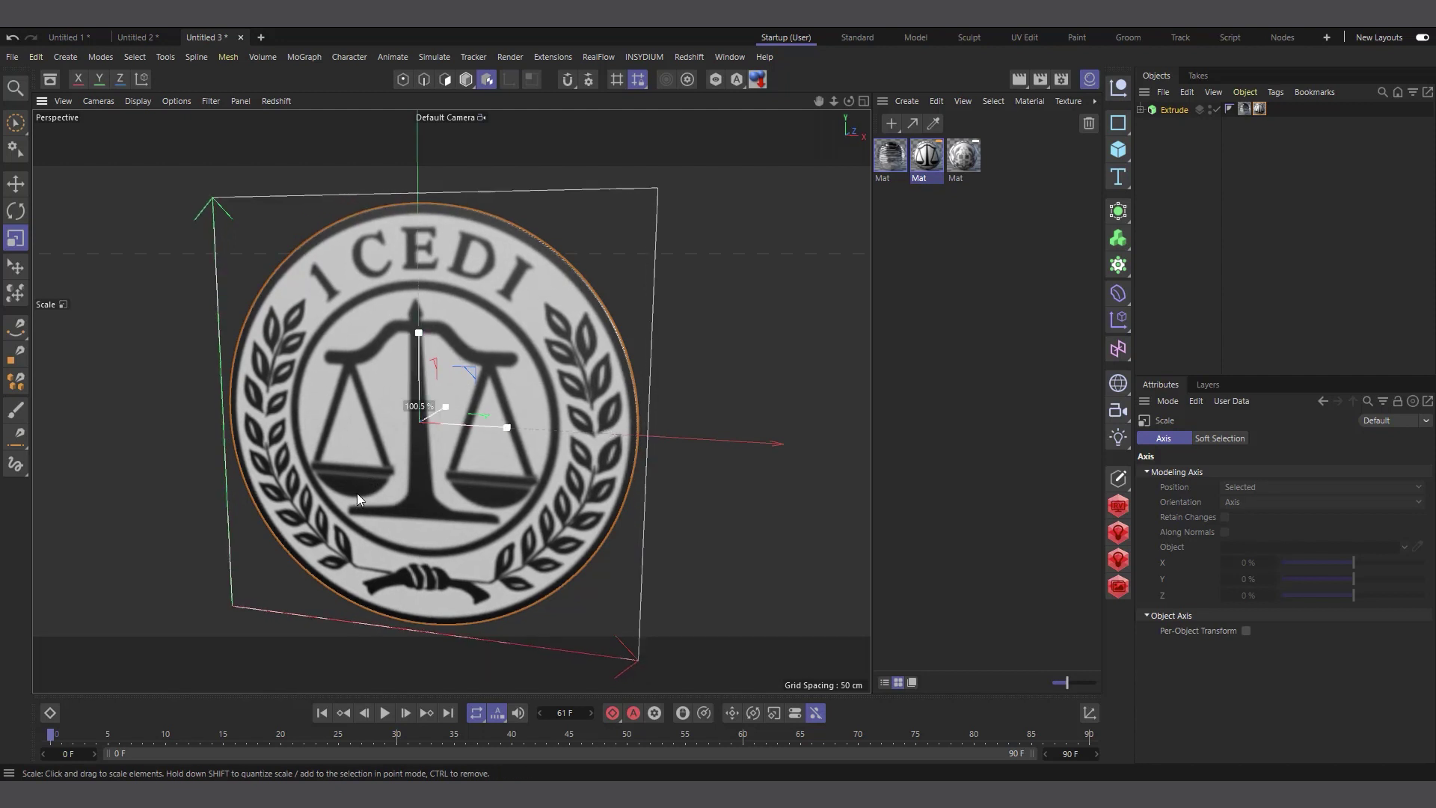
left_click_drag(714, 304, 708, 307)
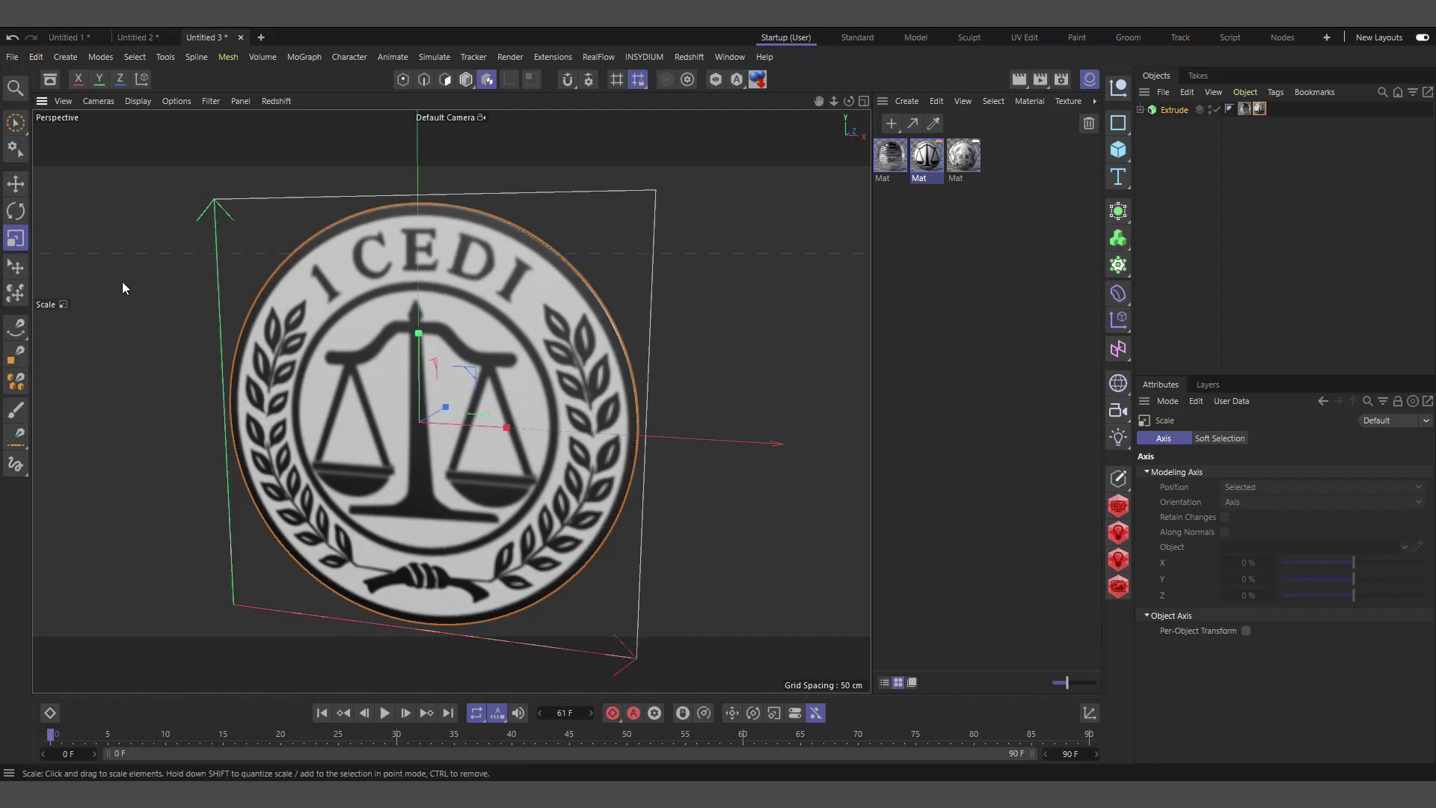
left_click(466, 80)
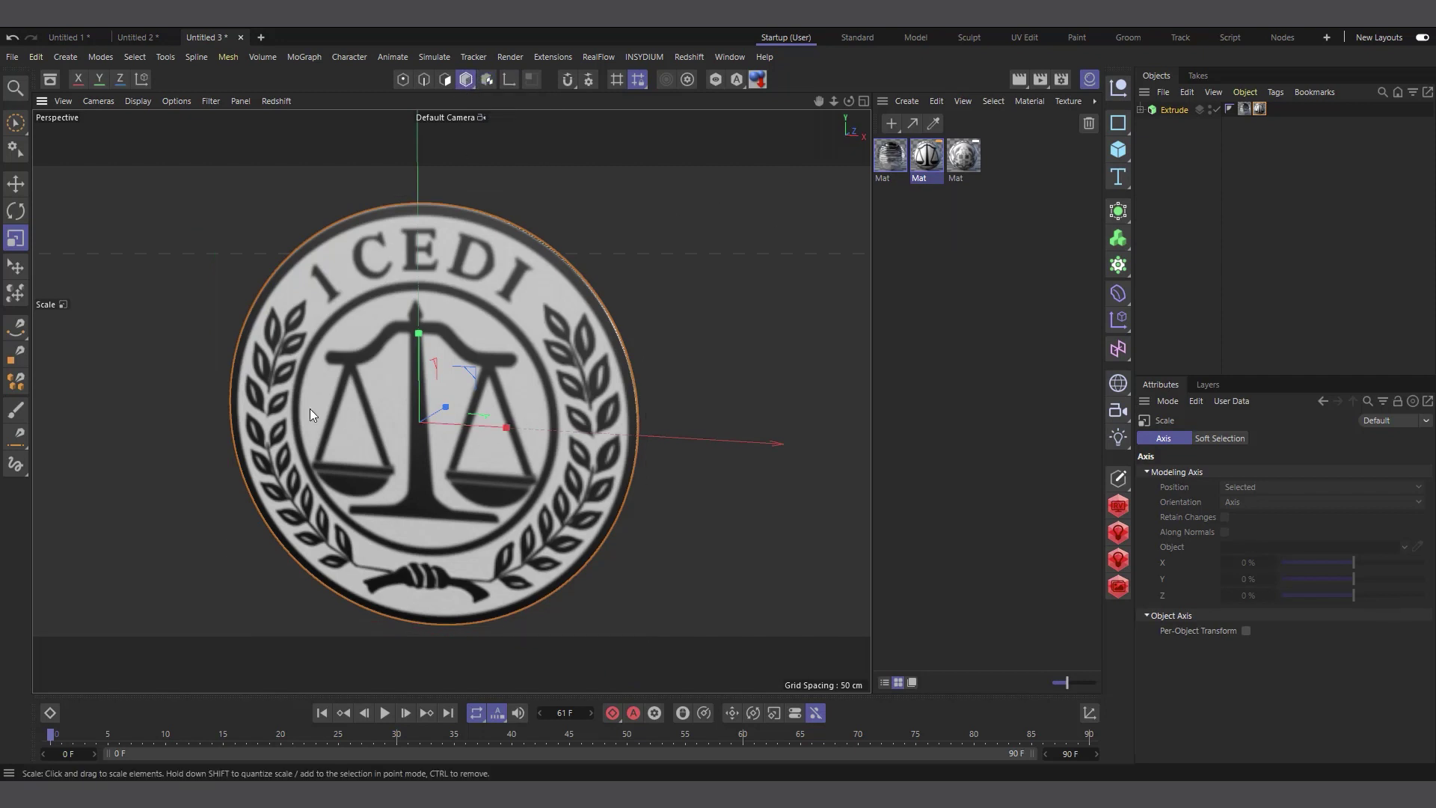
left_click_drag(849, 102, 857, 91)
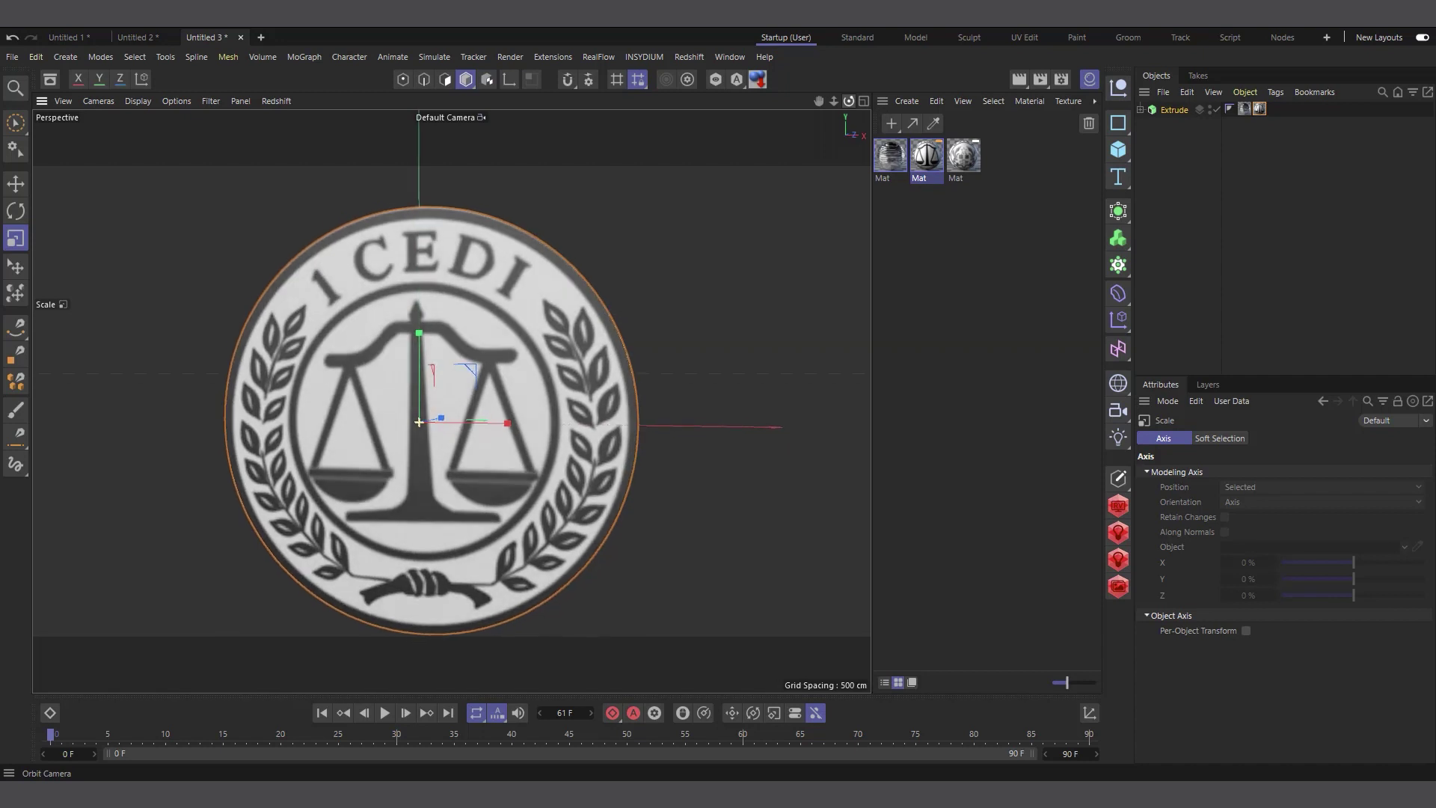
scroll(271, 552, "up", 1)
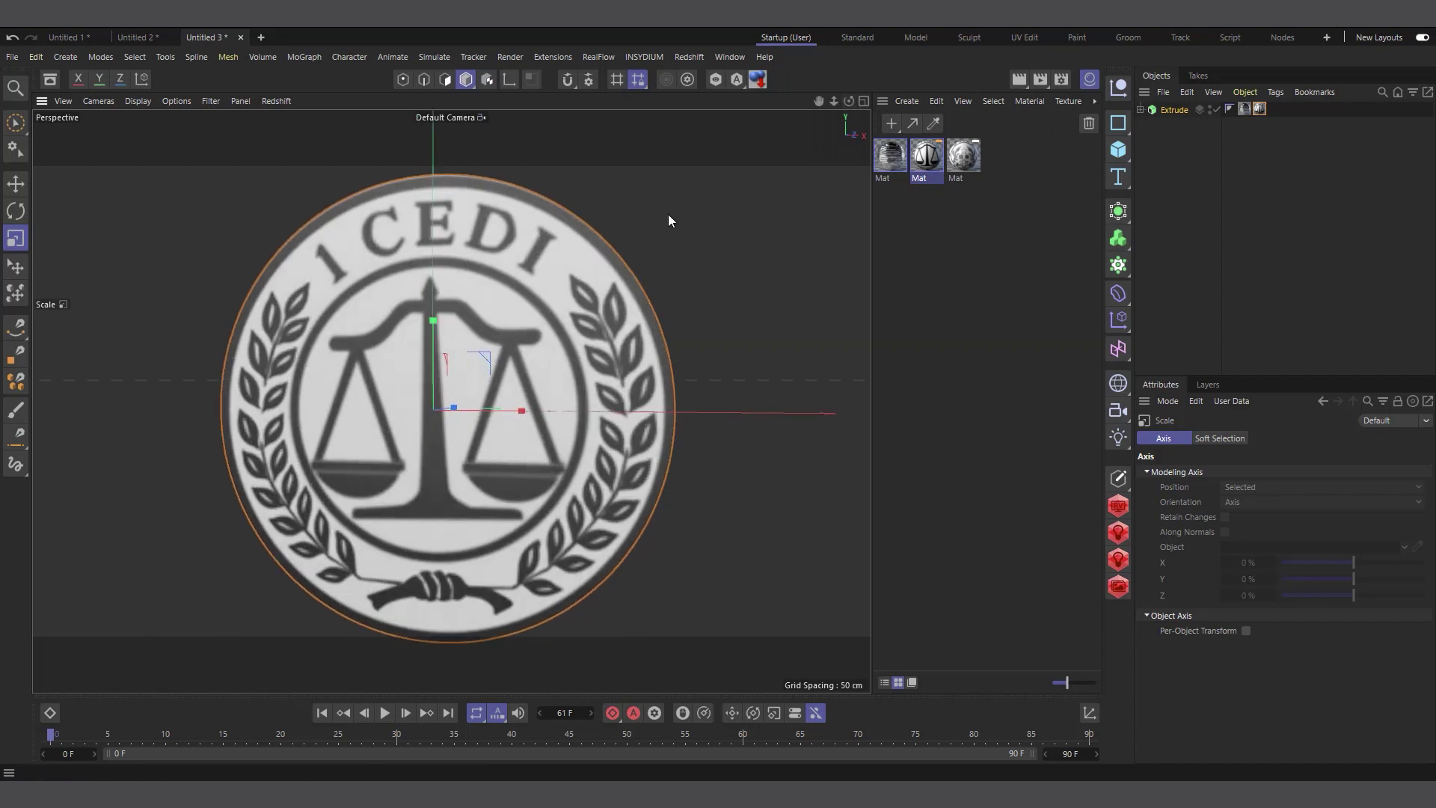
- Copy the 1 cedi front.psd texture from the front material's Color channel into its Bump channel and enable Bump
double_click(927, 160)
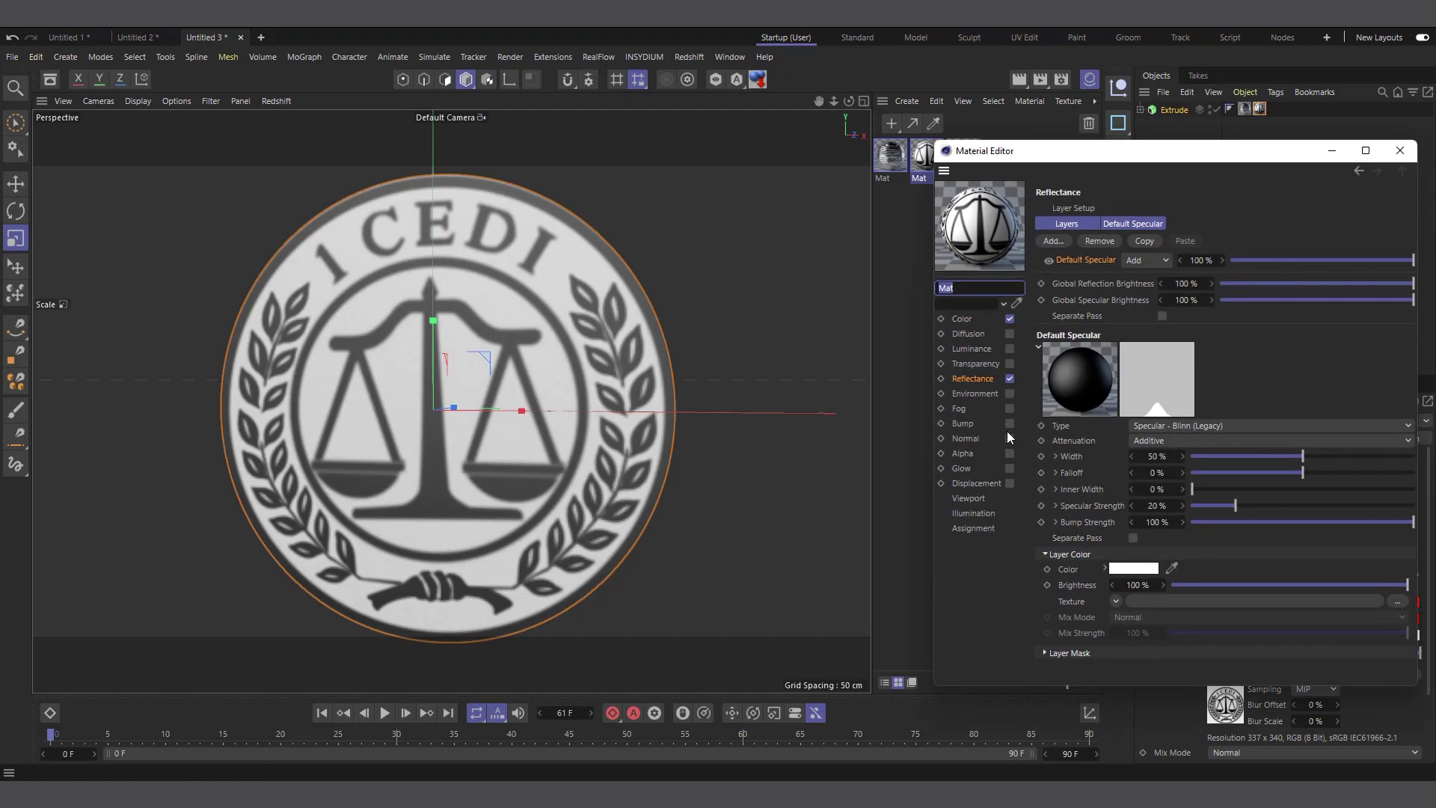
left_click(973, 320)
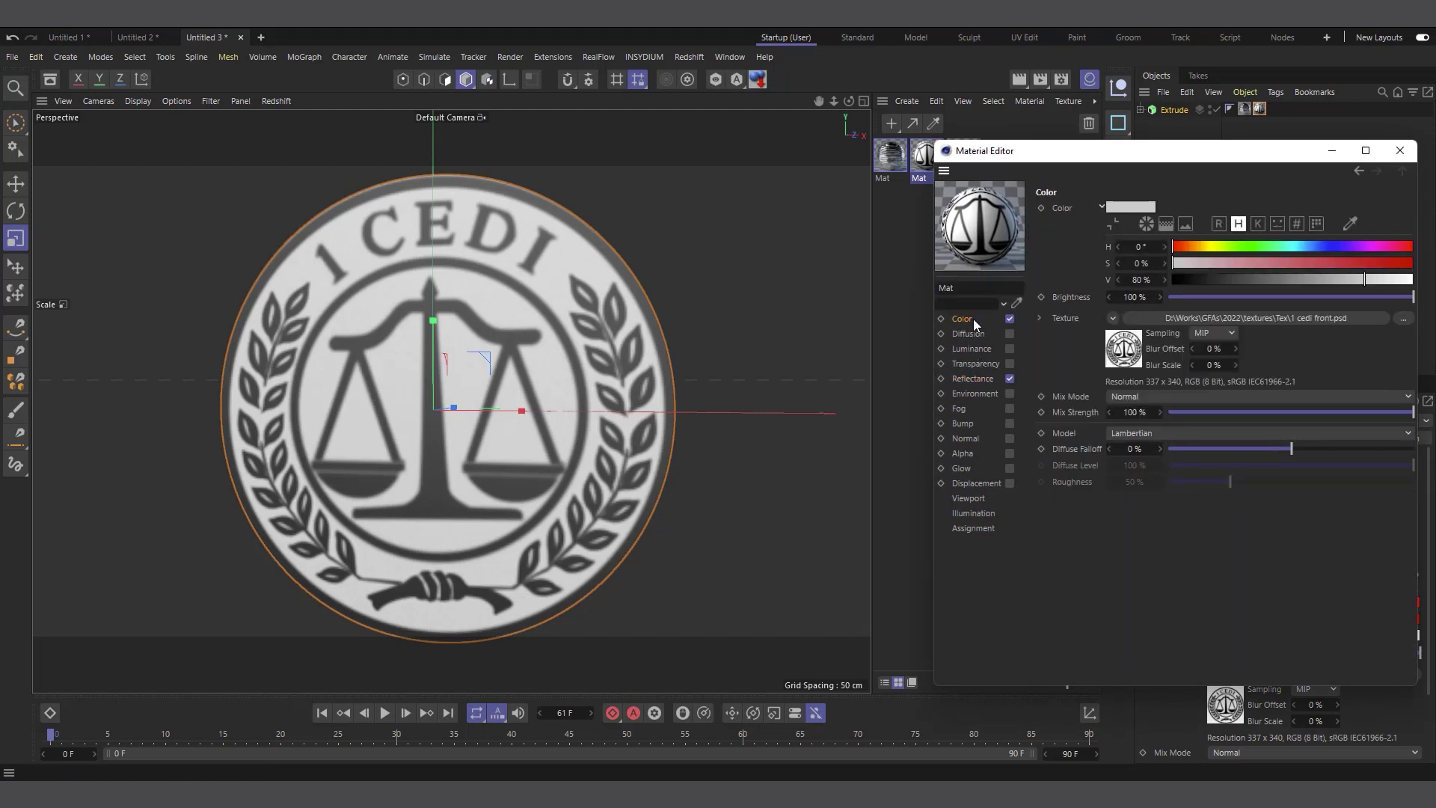
right_click(1069, 321)
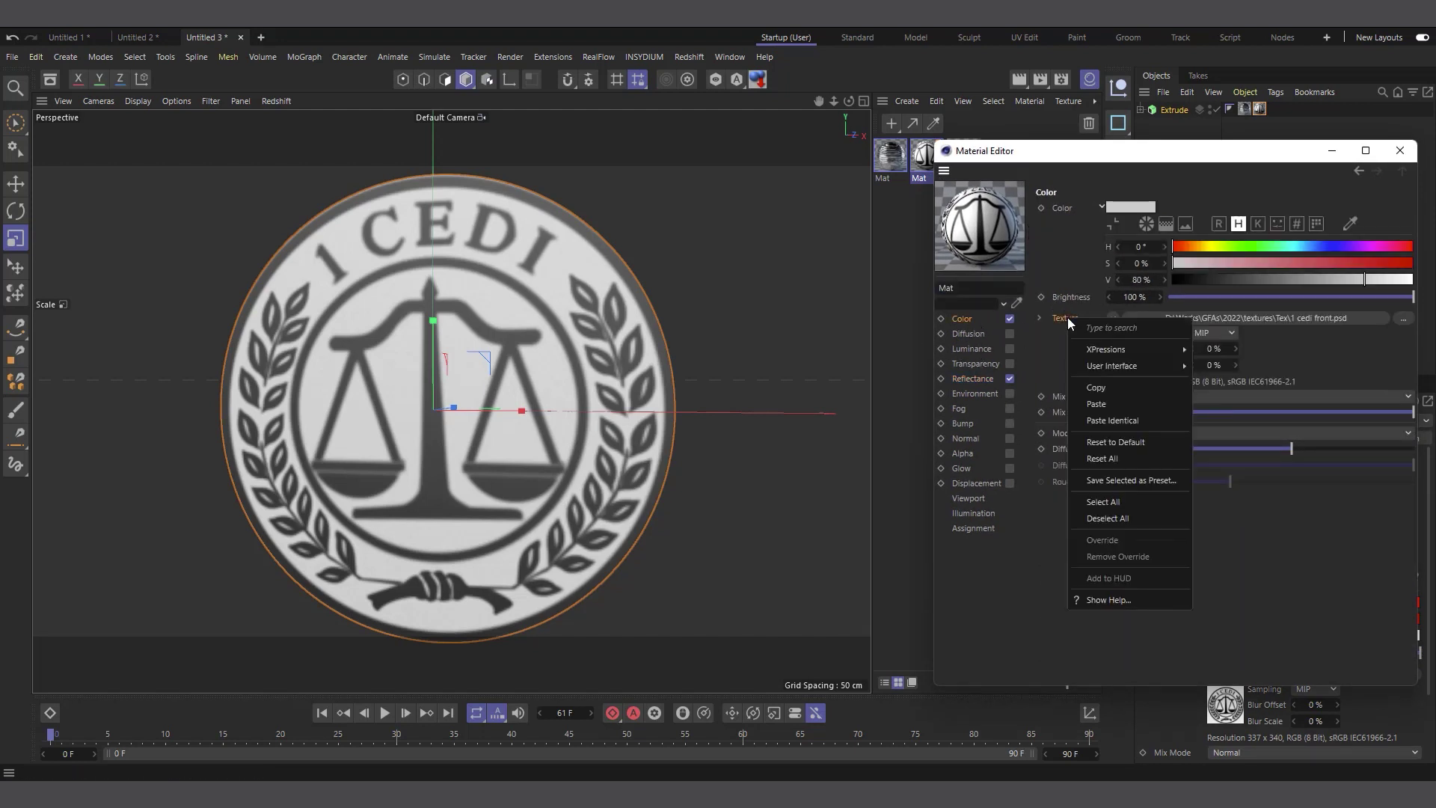
left_click(1097, 386)
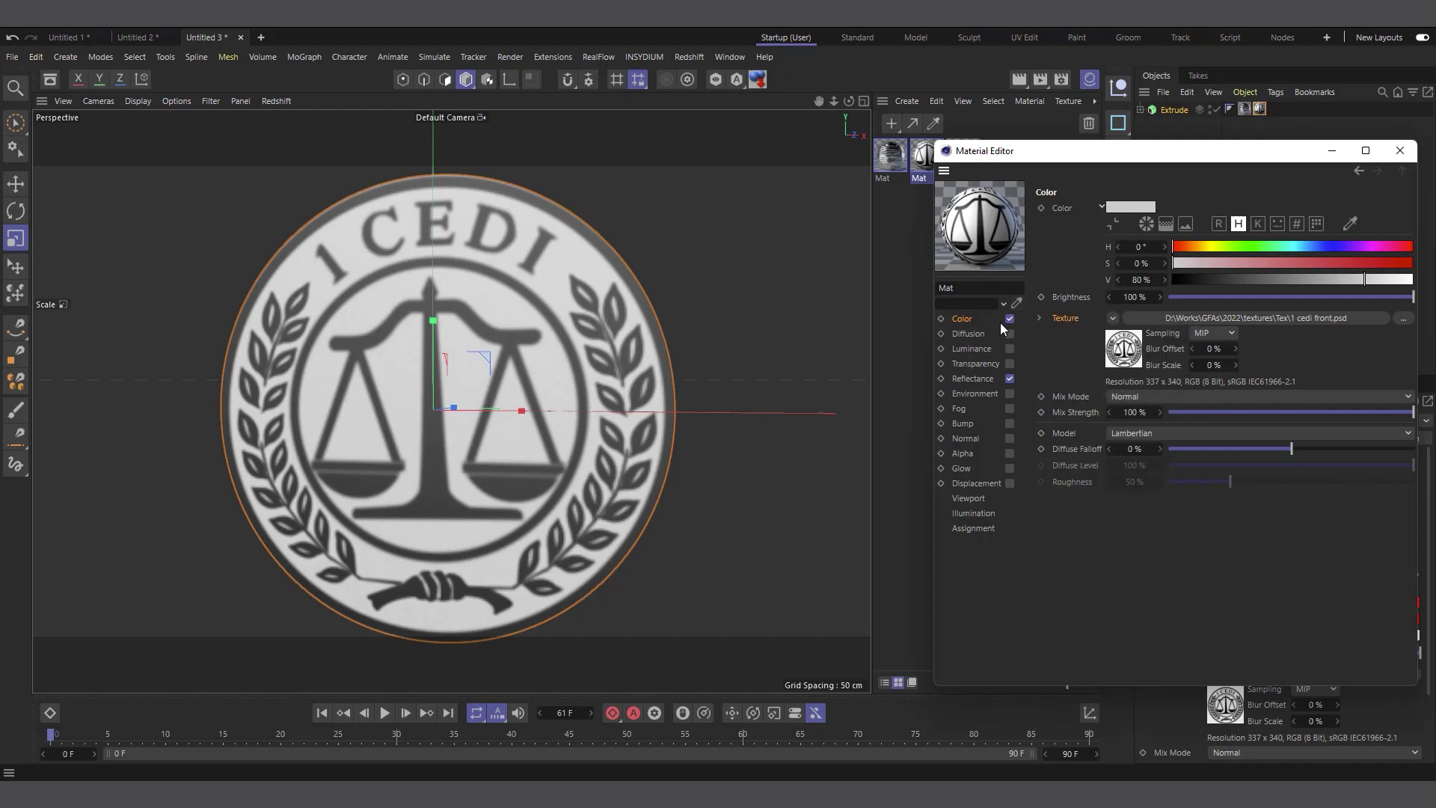
left_click(976, 424)
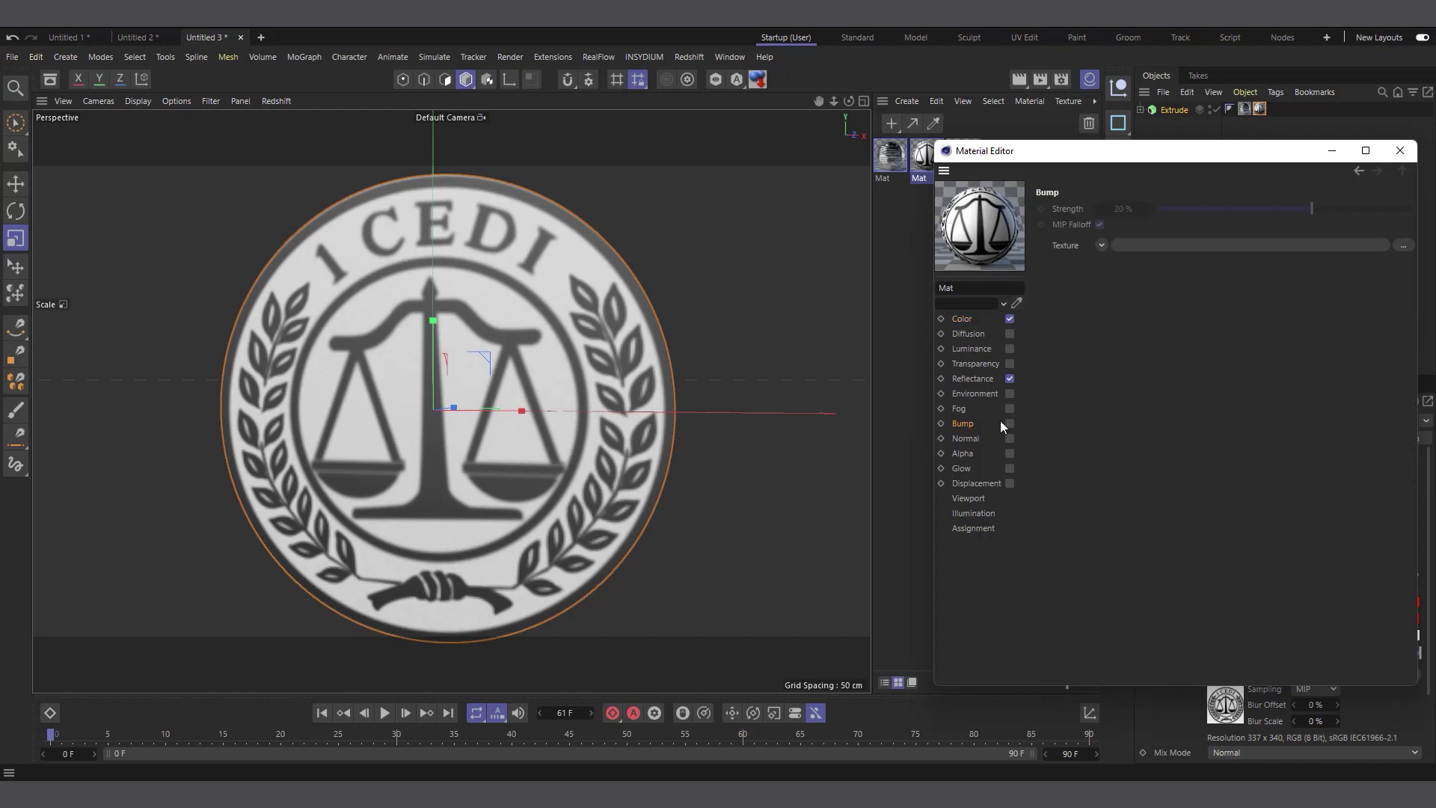
right_click(1060, 244)
left_click(1086, 330)
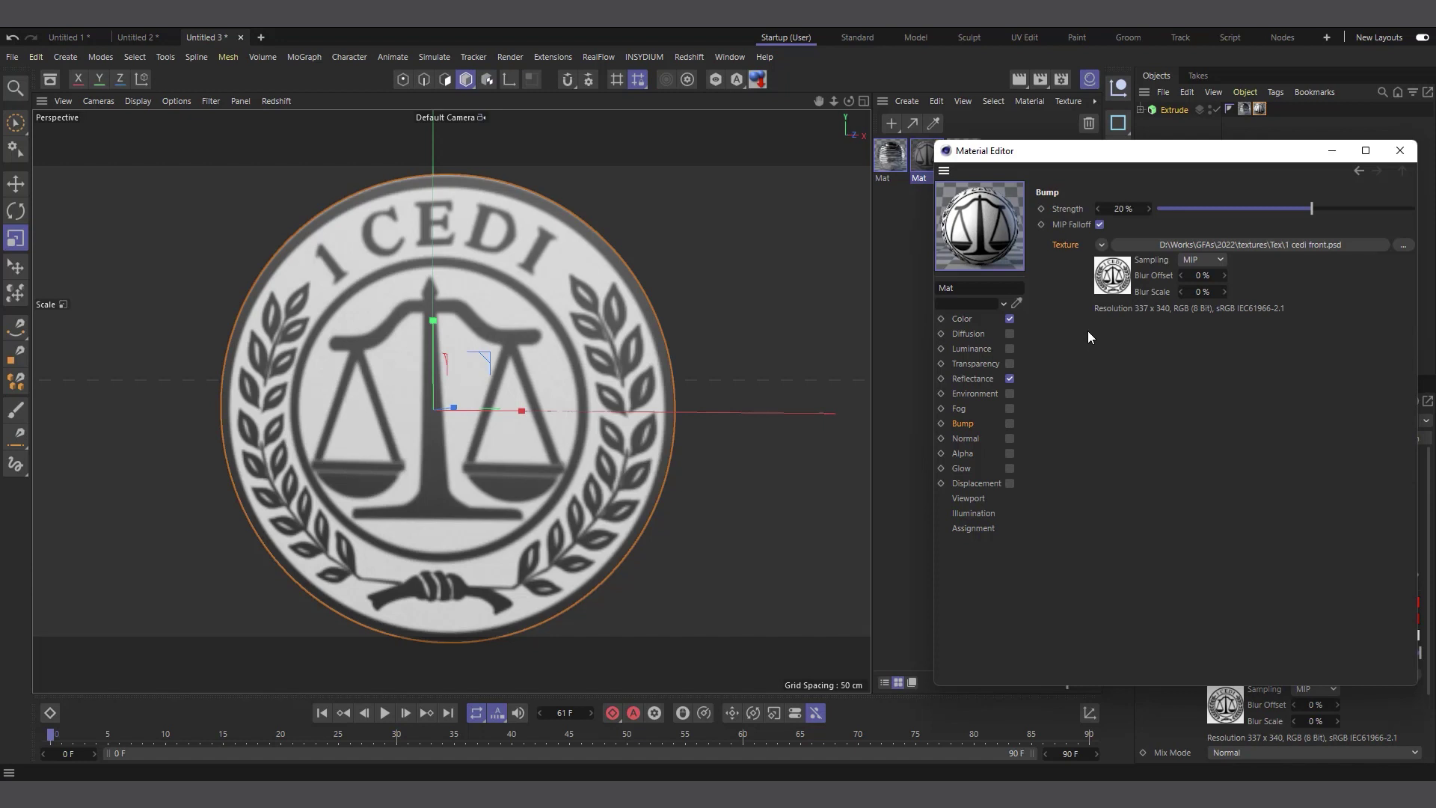
left_click(1009, 423)
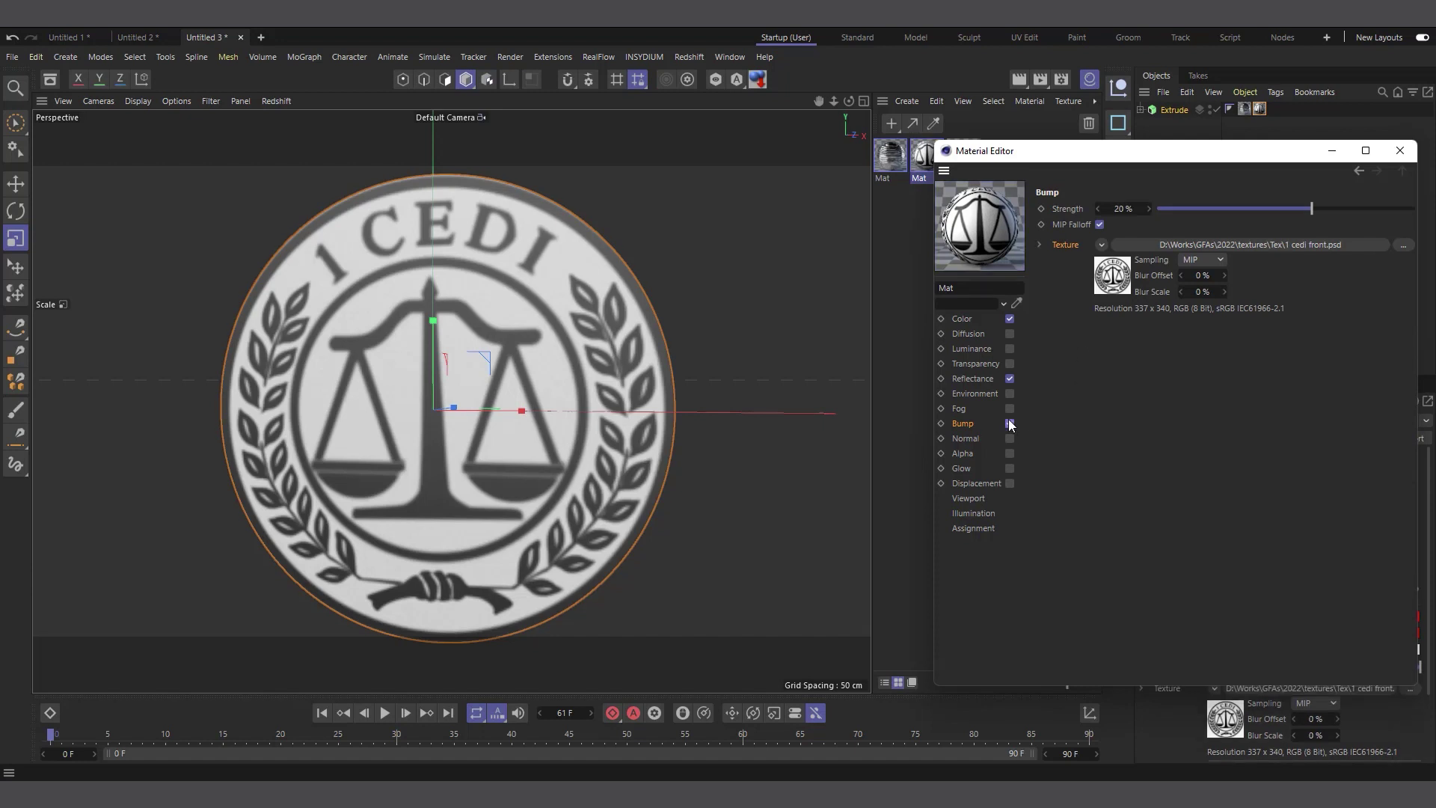
- Disable the front material's Color channel and examine the bump relief on the coin's face
left_click(1010, 319)
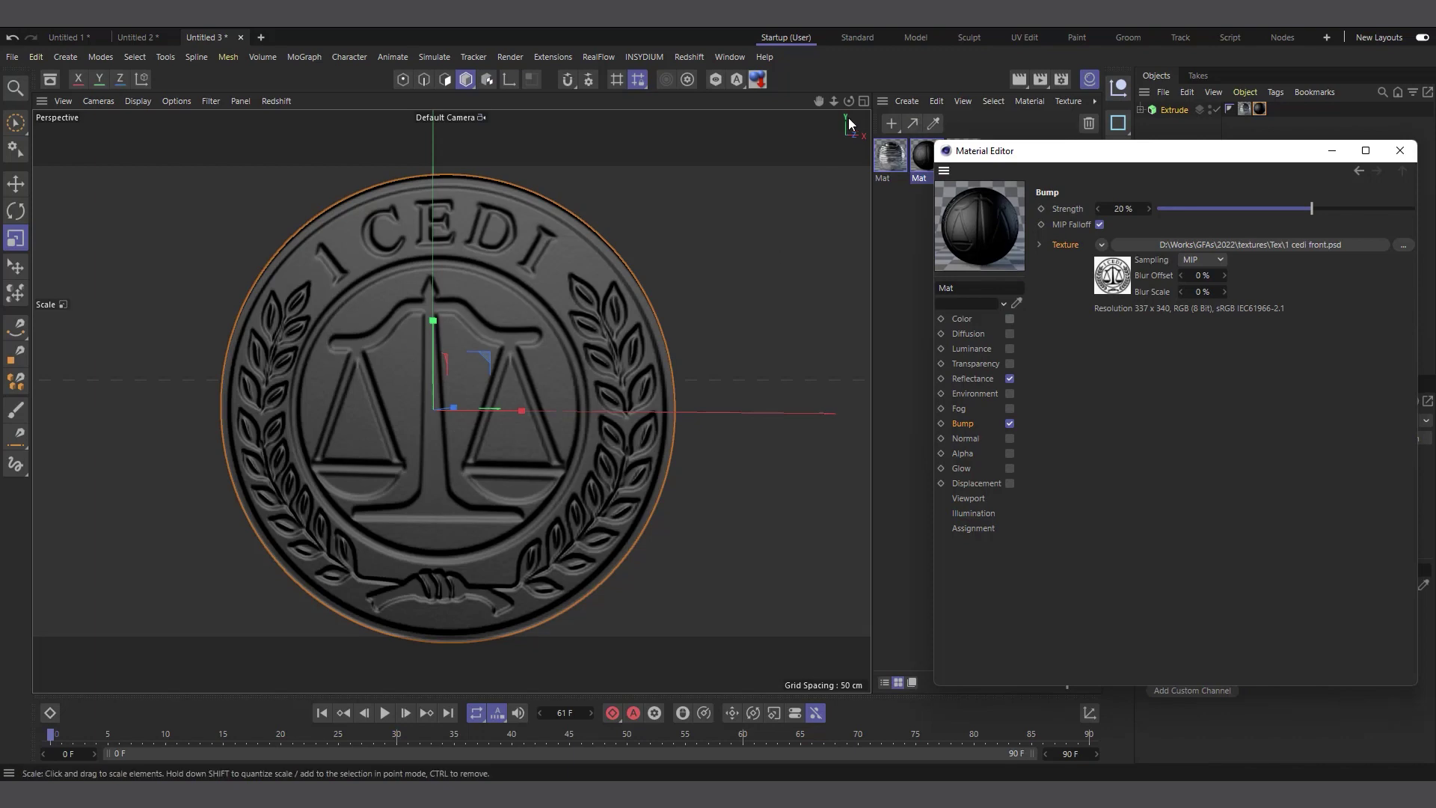
mouse_move(848, 101)
left_mouse_down()
mouse_move(868, 105)
mouse_move(836, 106)
left_mouse_up()
scroll(502, 342, "up", 5)
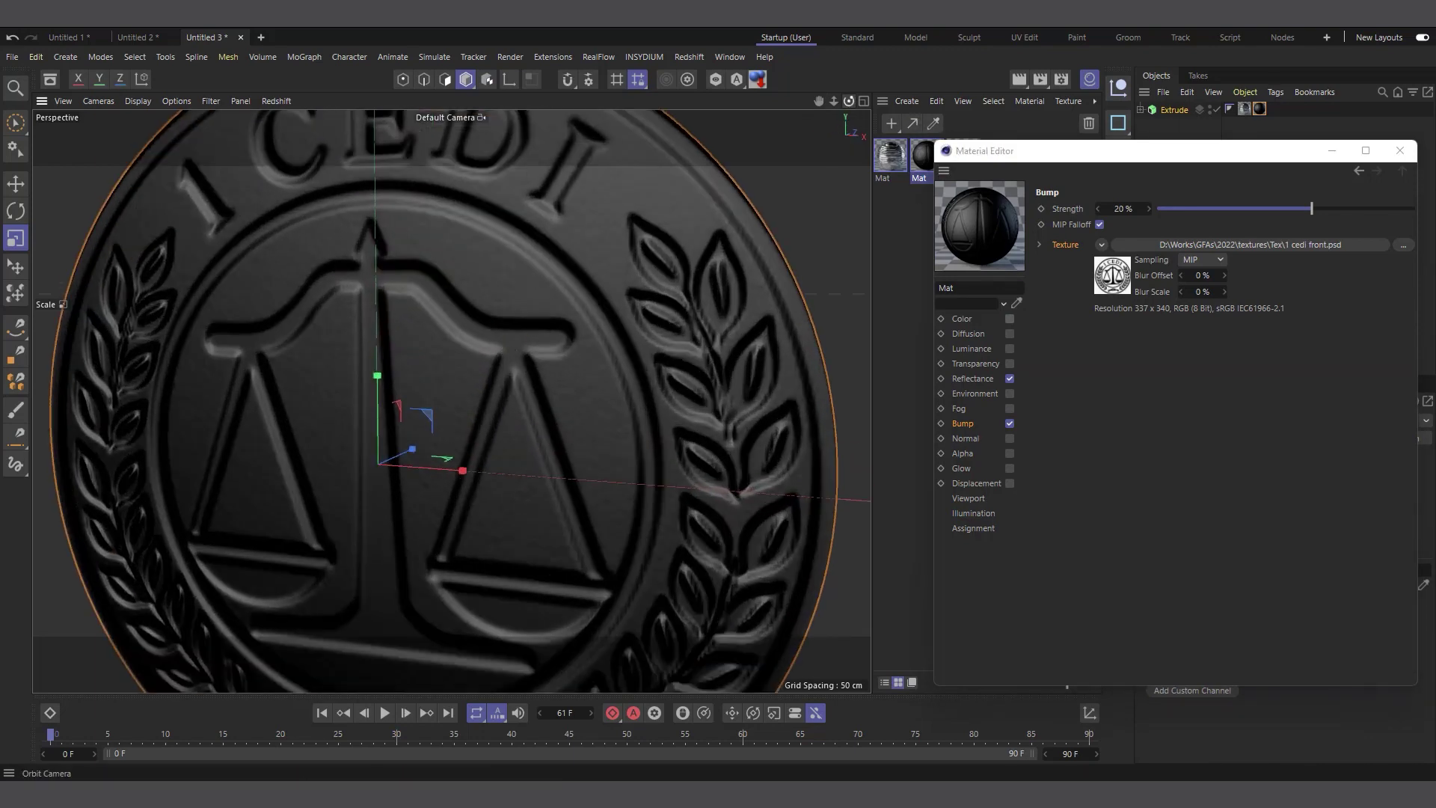
left_click_drag(849, 101, 833, 105)
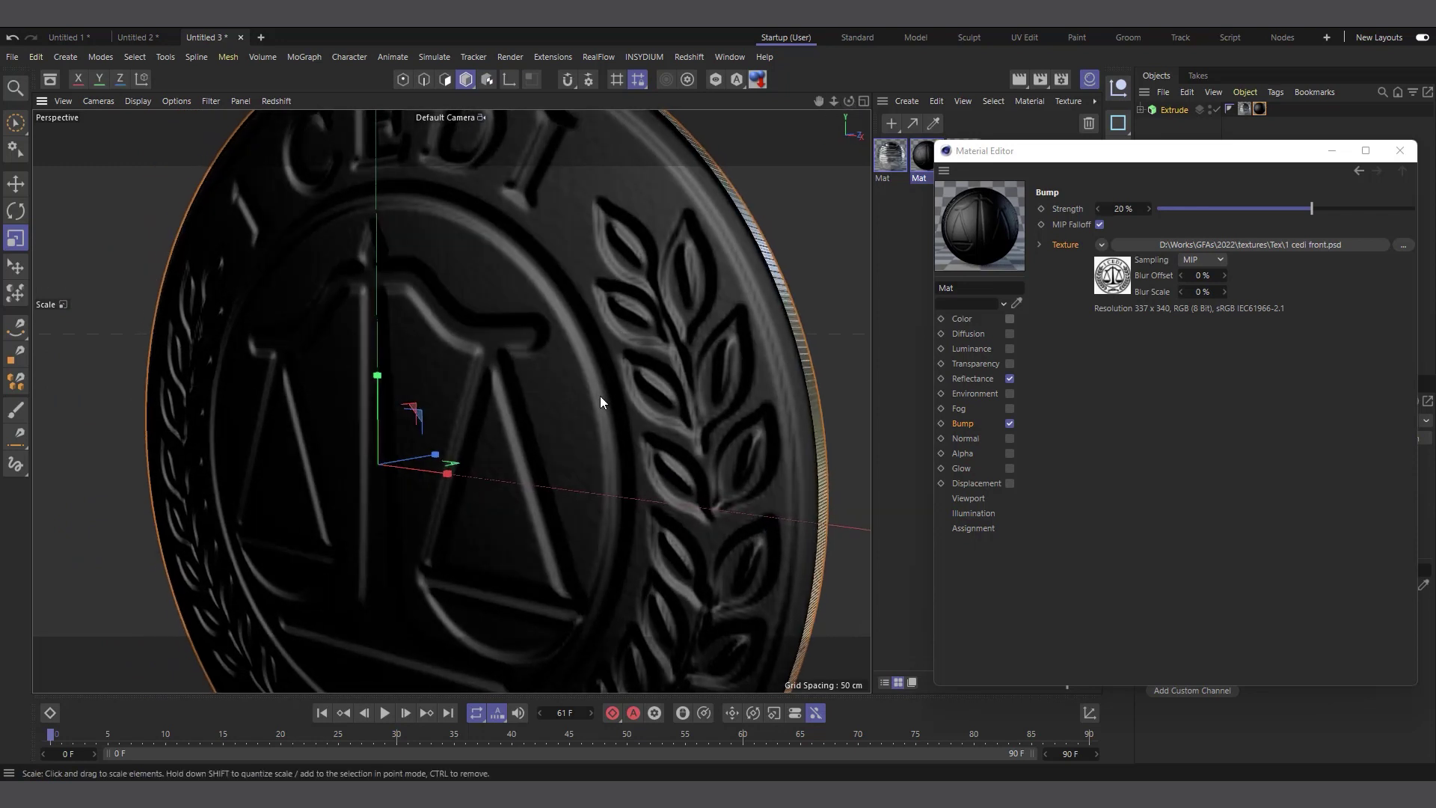
left_click_drag(598, 398, 564, 406, "alt")
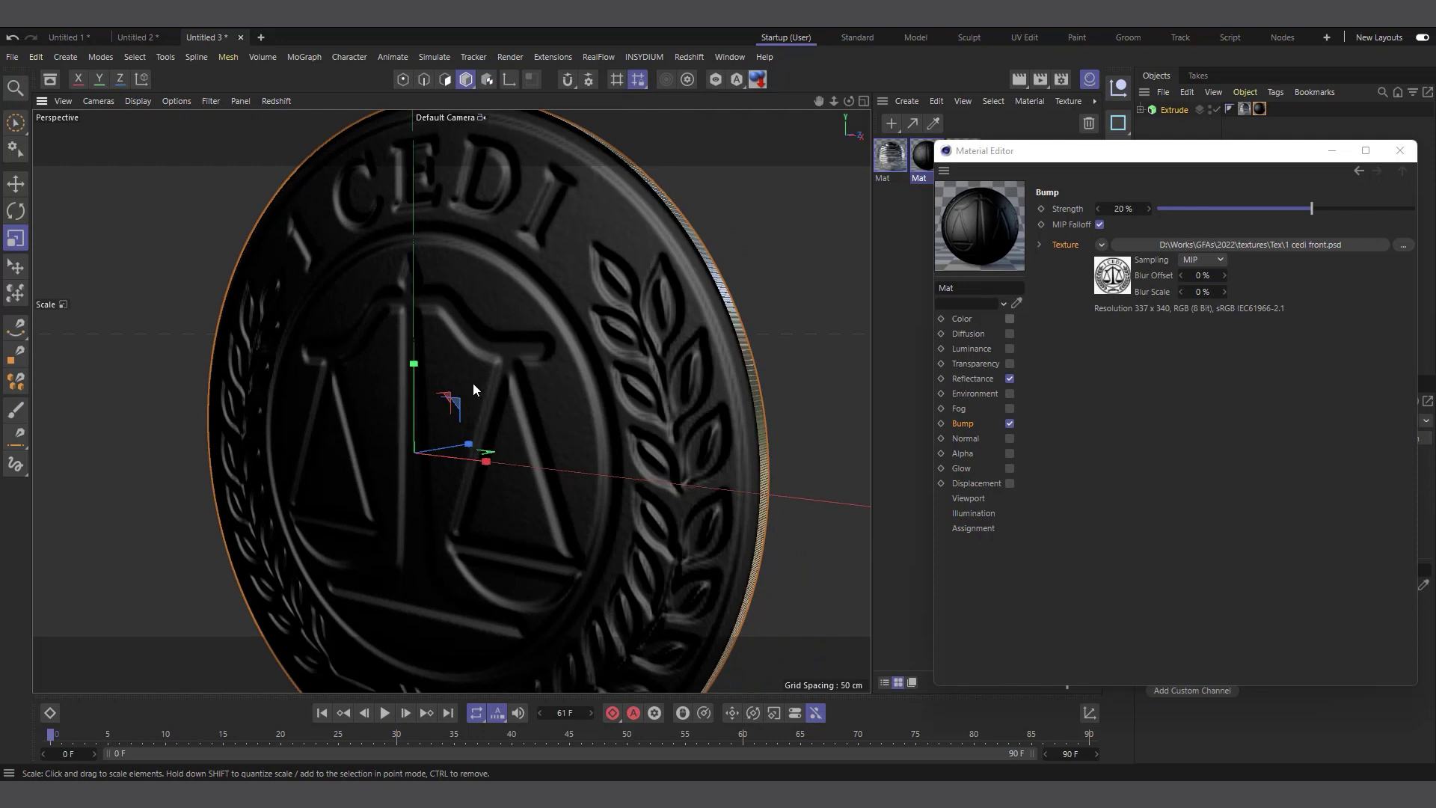
scroll(416, 333, "down", 3)
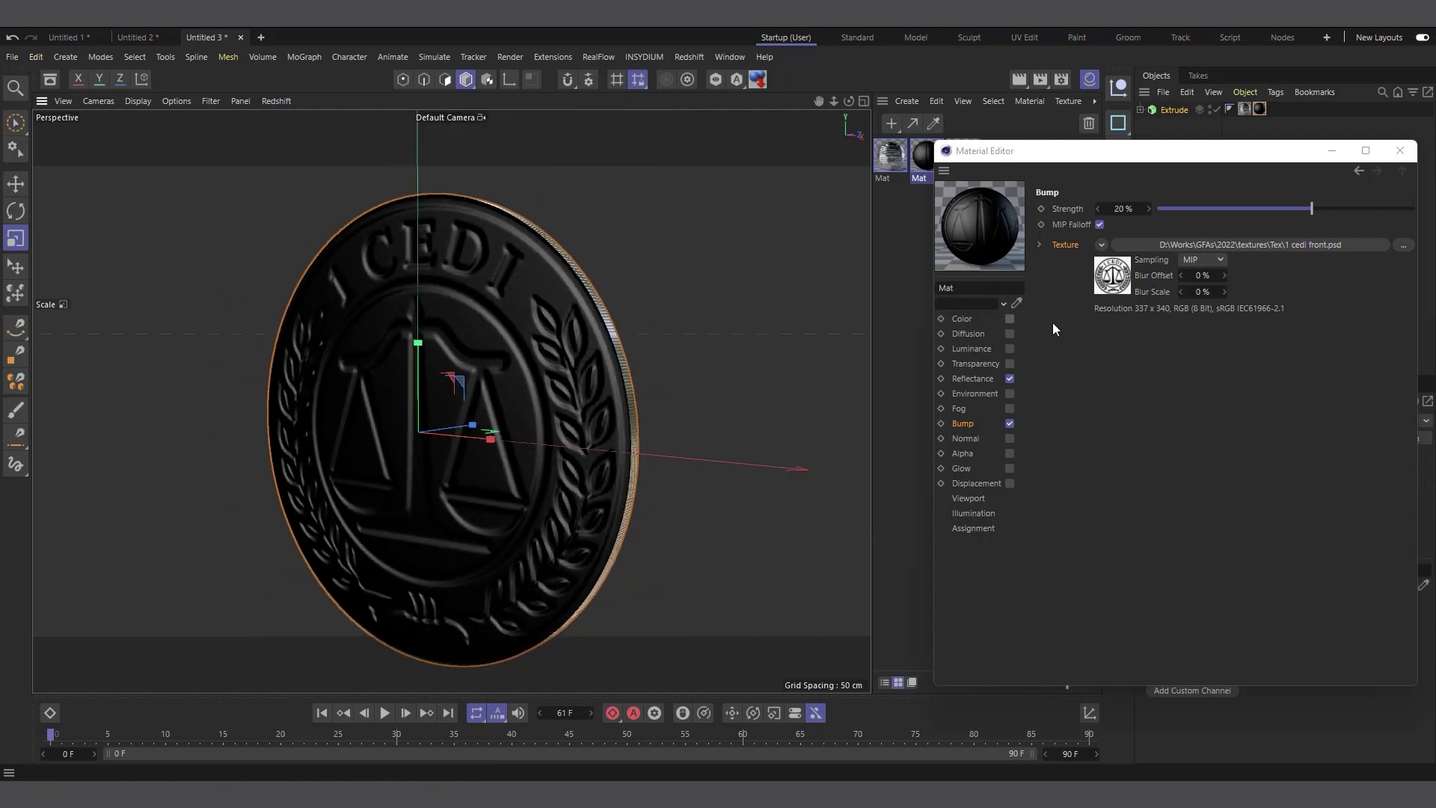
- Invert the front material's bump image by setting its Black Point to 1 and White Point to 0
left_click(1106, 288)
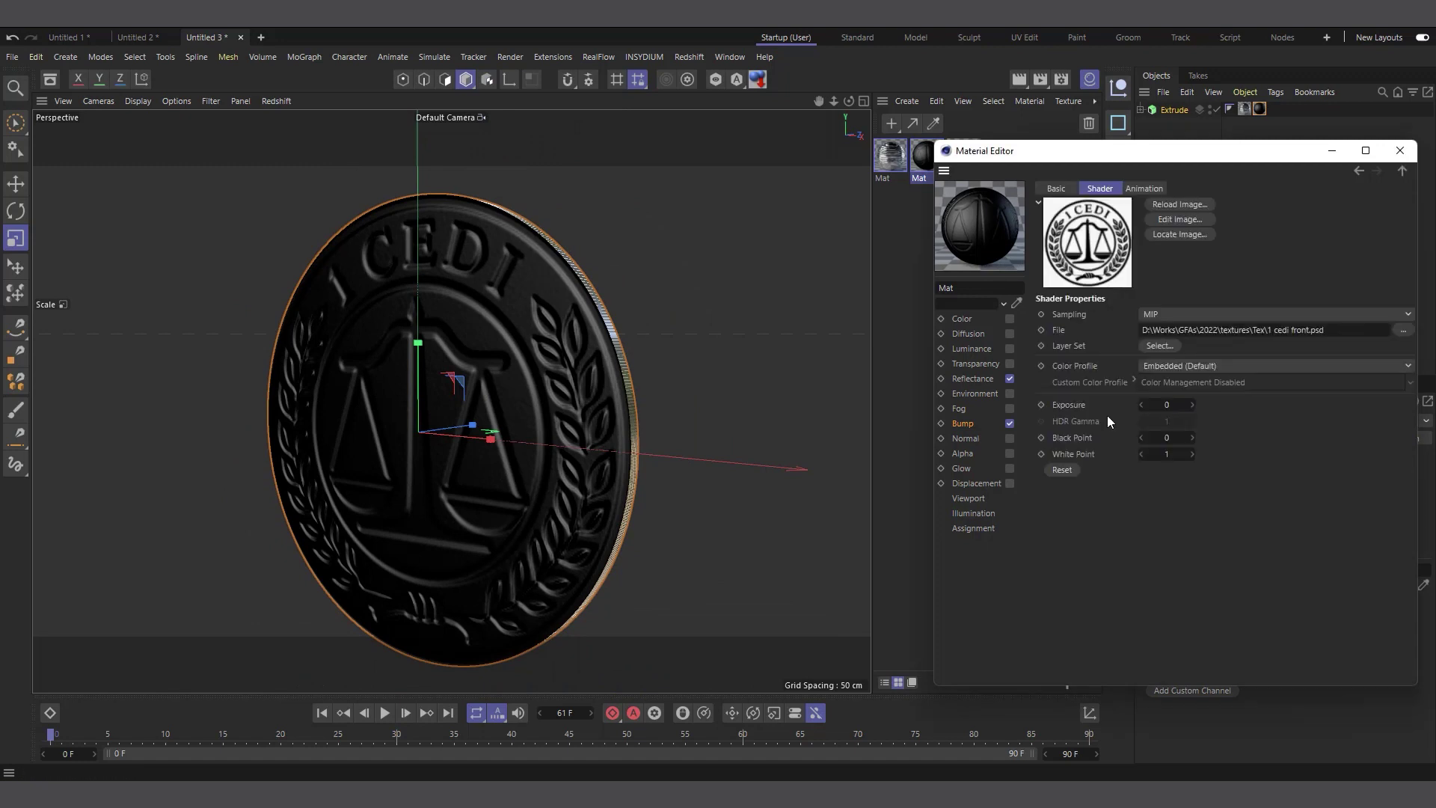
left_click(1166, 439)
left_click_drag(1167, 458, 1143, 459)
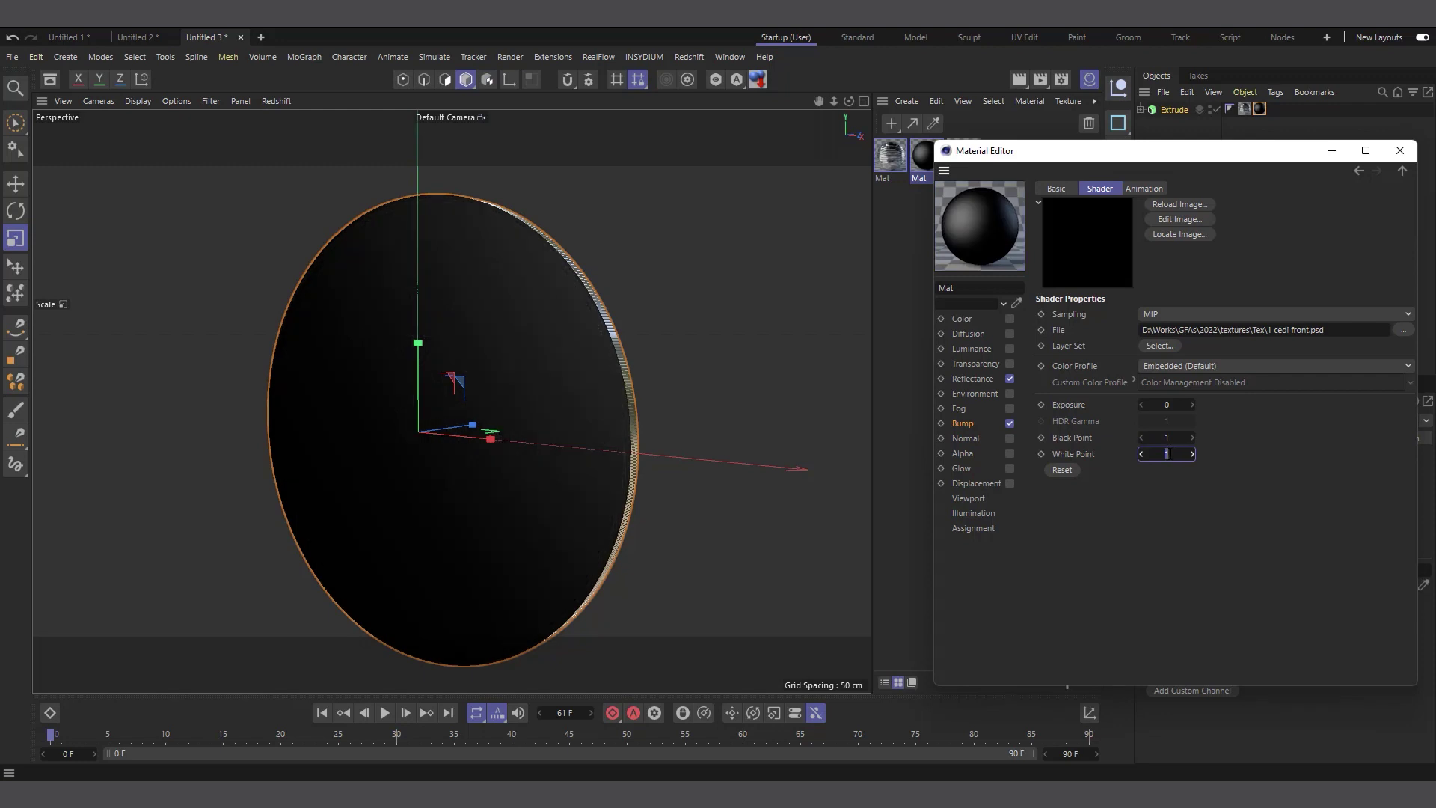
scroll(518, 357, "up", 1)
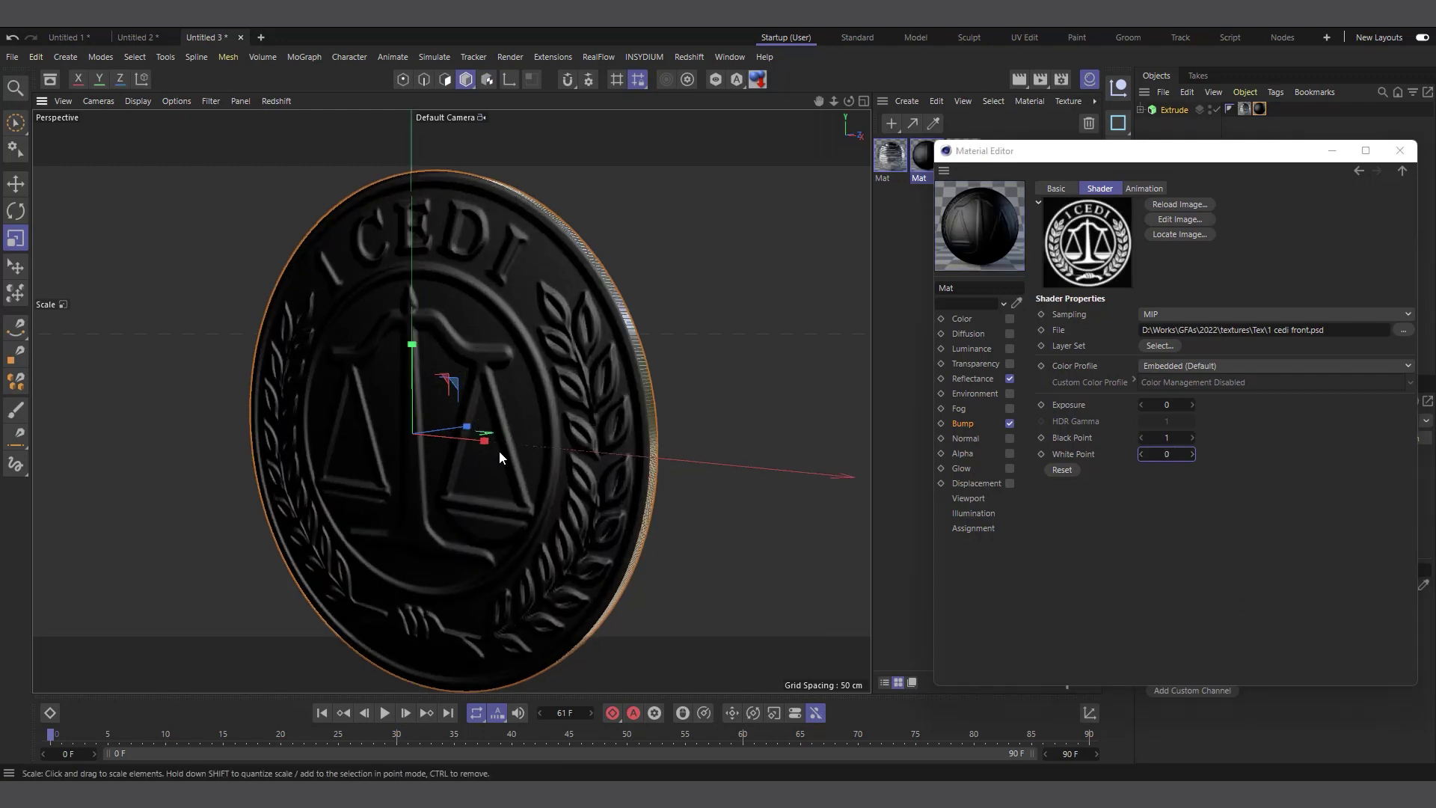
- Add a GGX reflection layer to the front material's Reflectance channel and inspect the metallic coin face
left_click(973, 379)
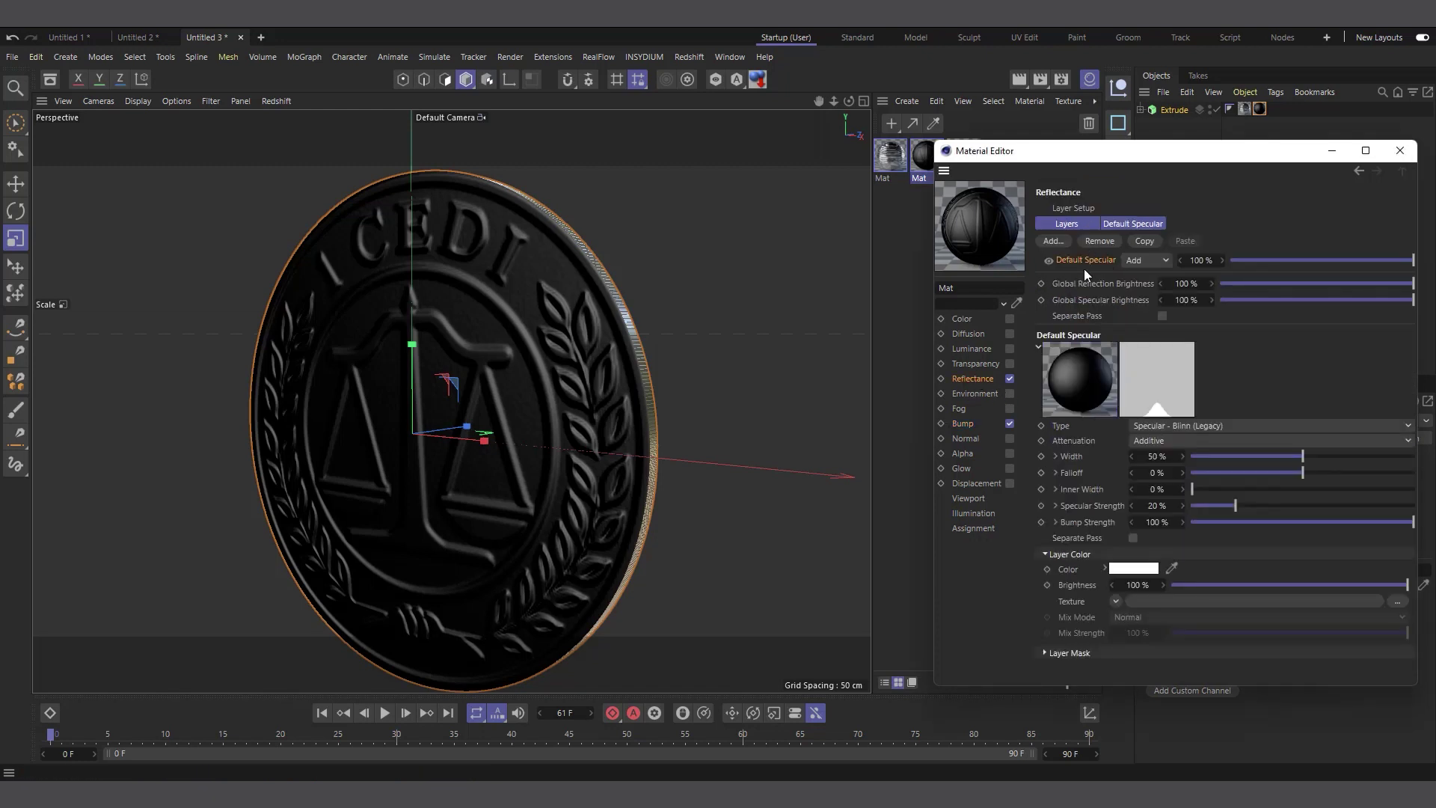
left_click(1067, 225)
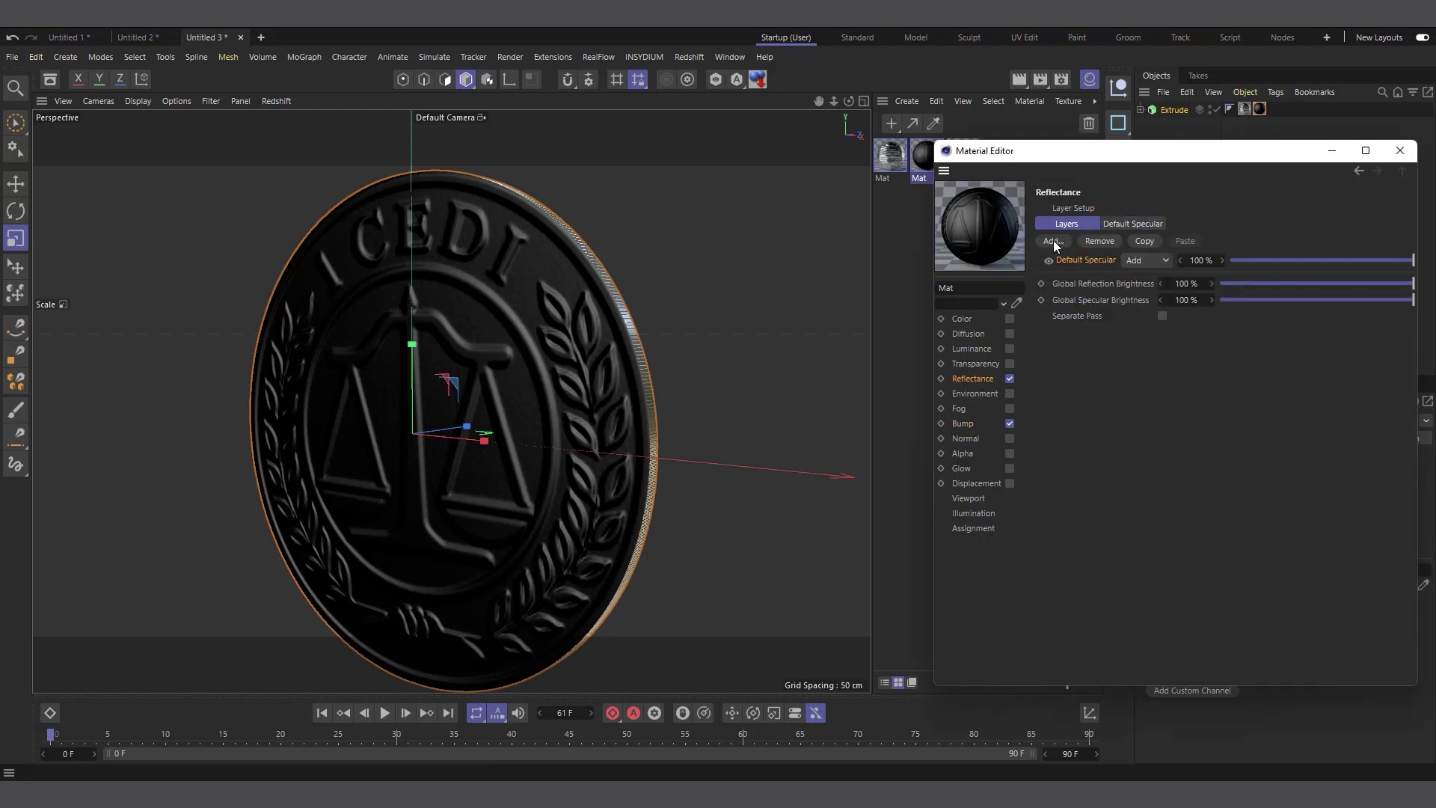
left_click(1053, 241)
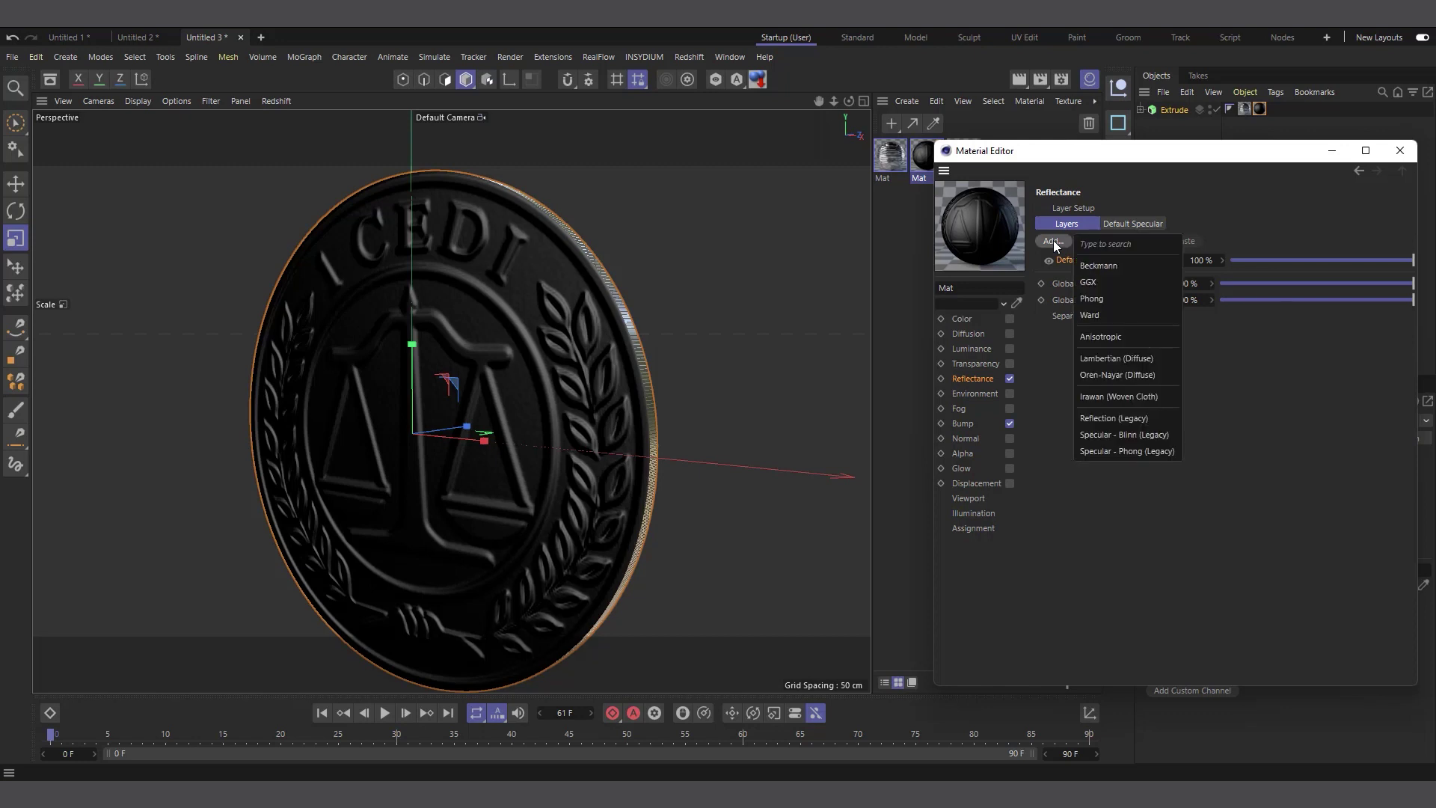
left_click(1088, 284)
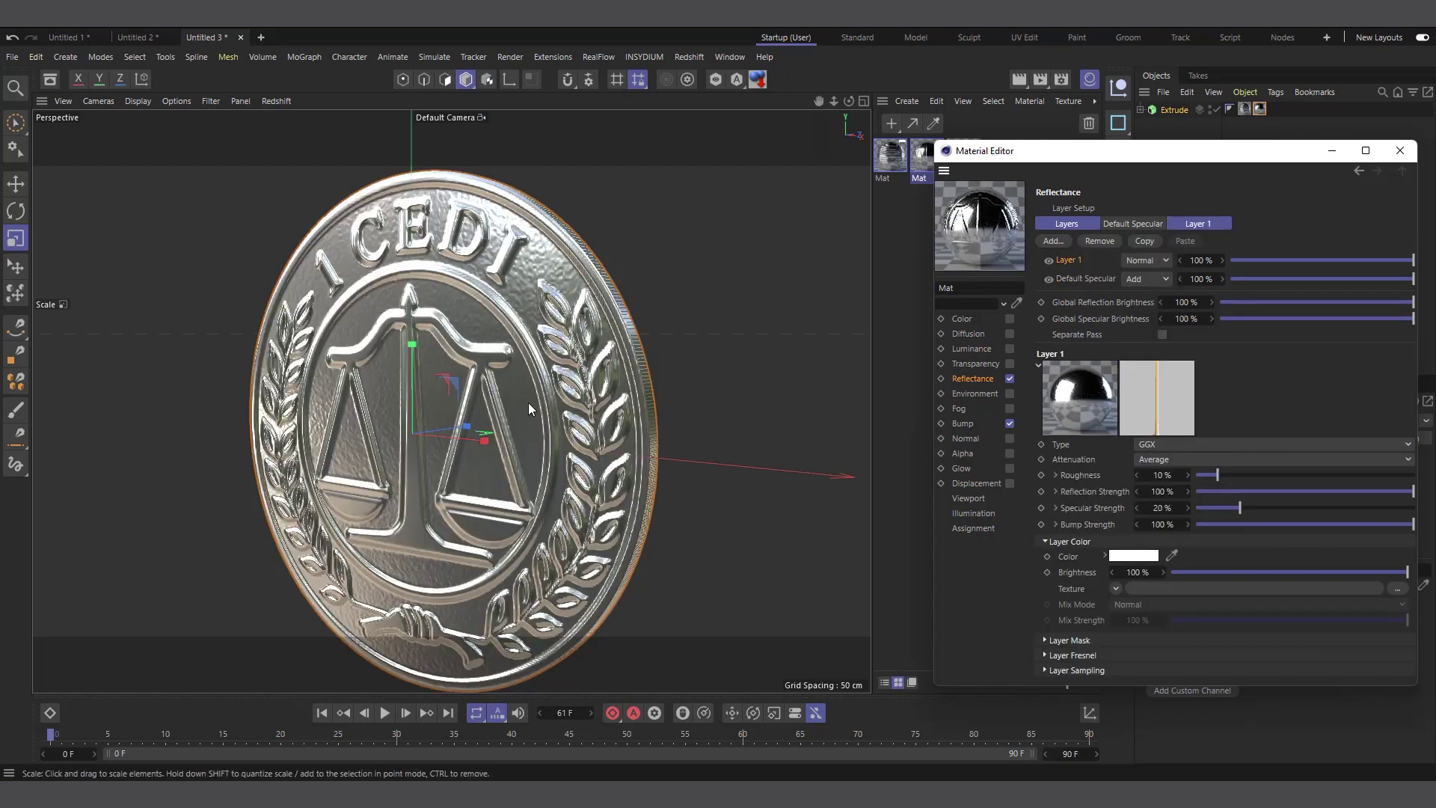
scroll(529, 404, "down", 2)
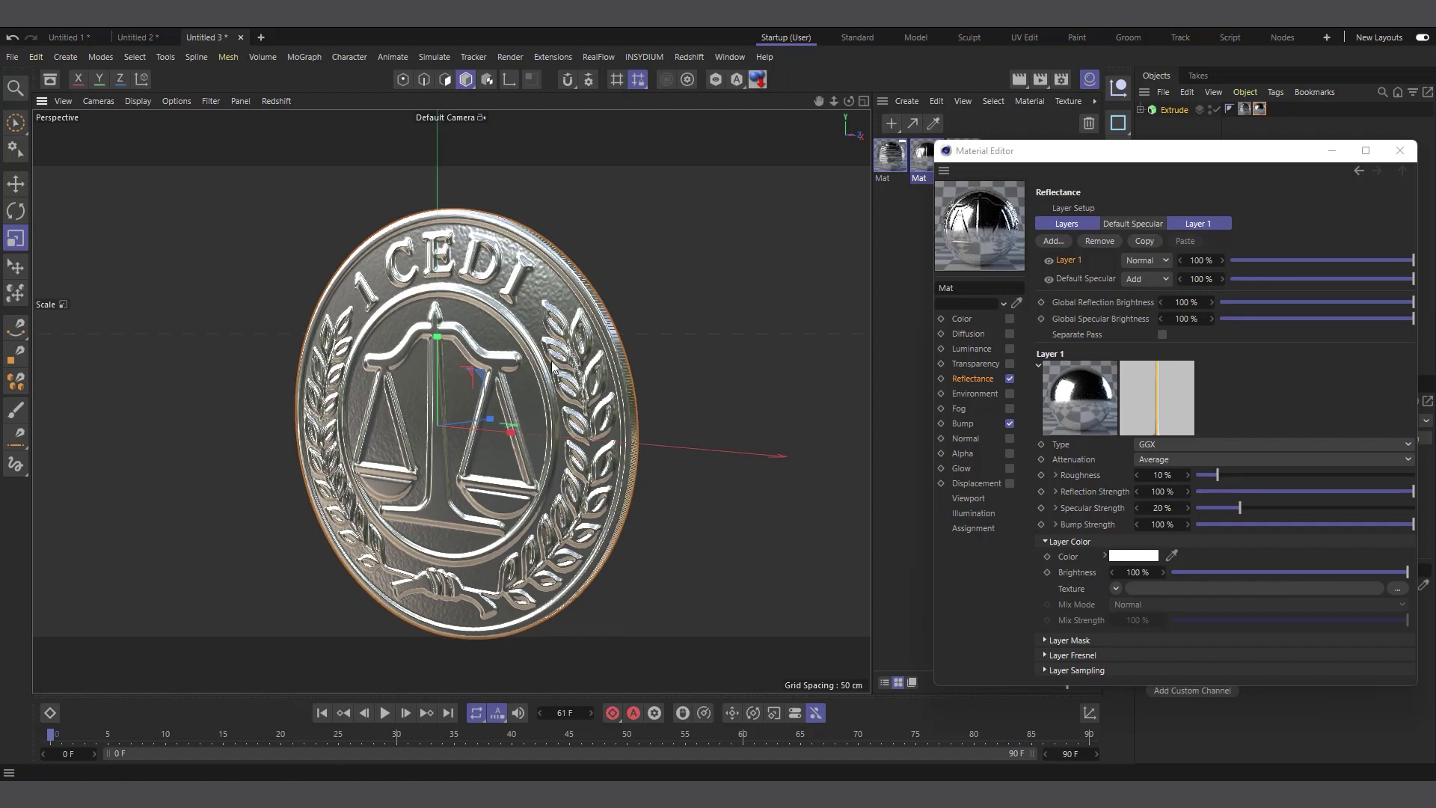
left_click_drag(849, 100, 867, 103)
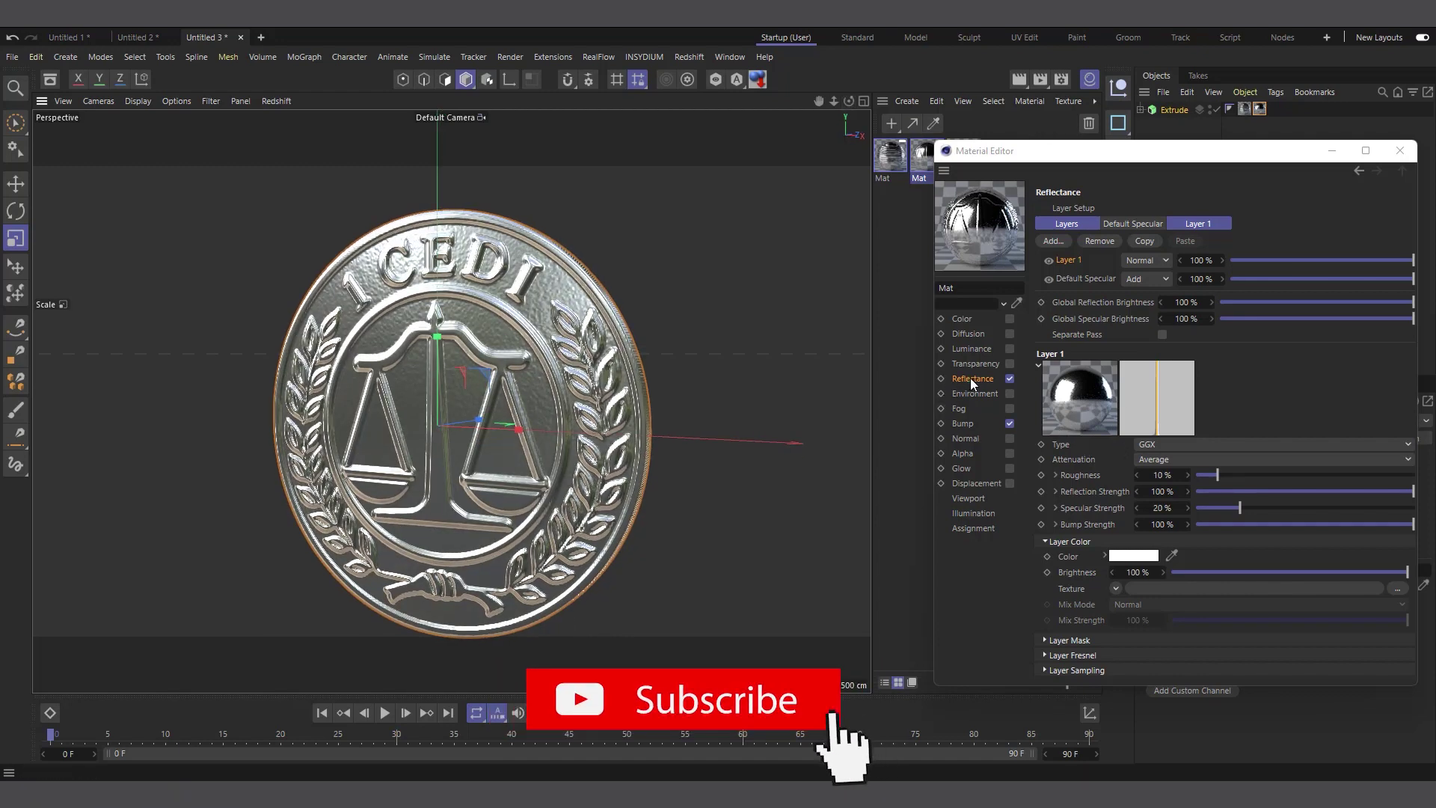
- Set the front material's Bump strength to 10%, check the relief on the coin, and close the material's settings
left_click(964, 423)
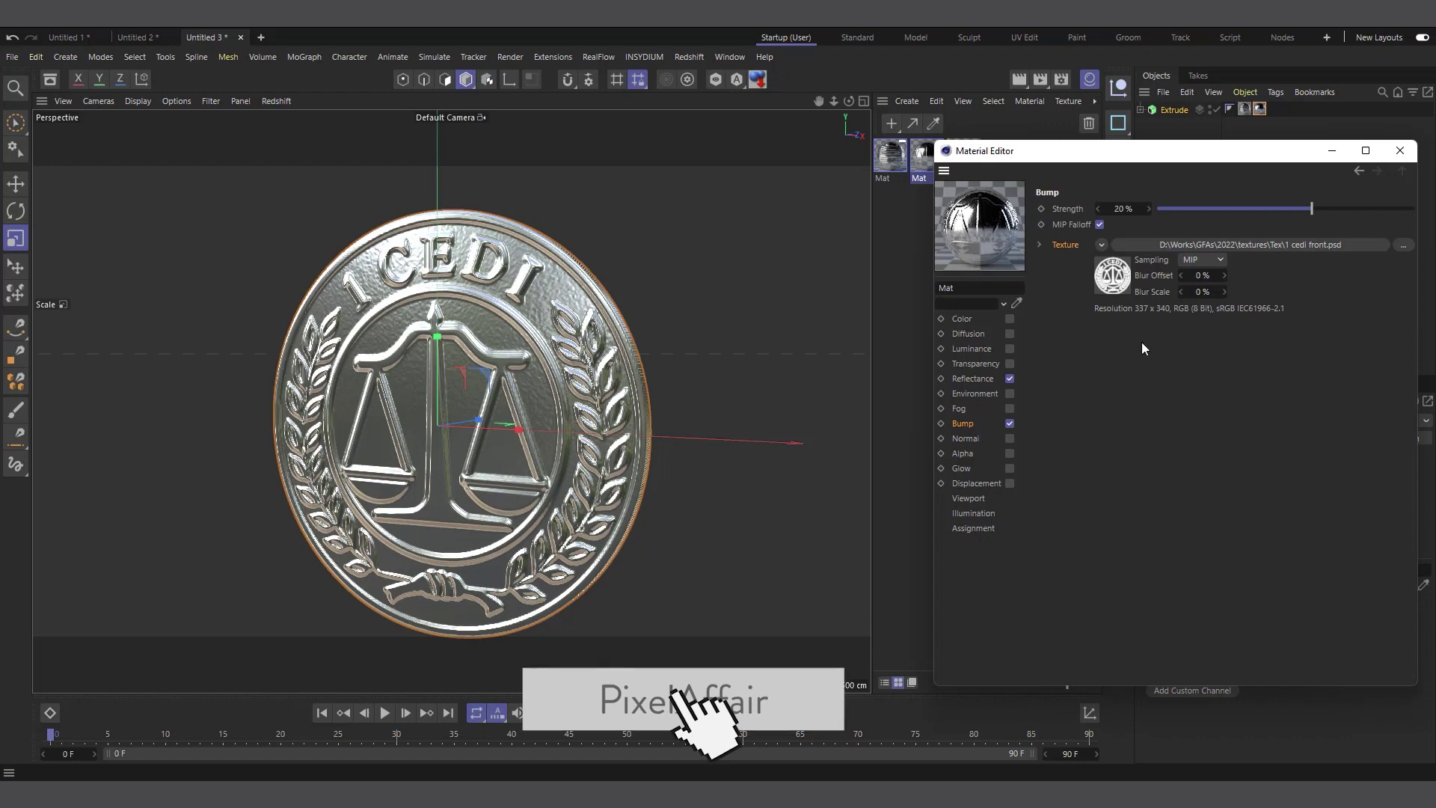
double_click(1121, 209)
type("10")
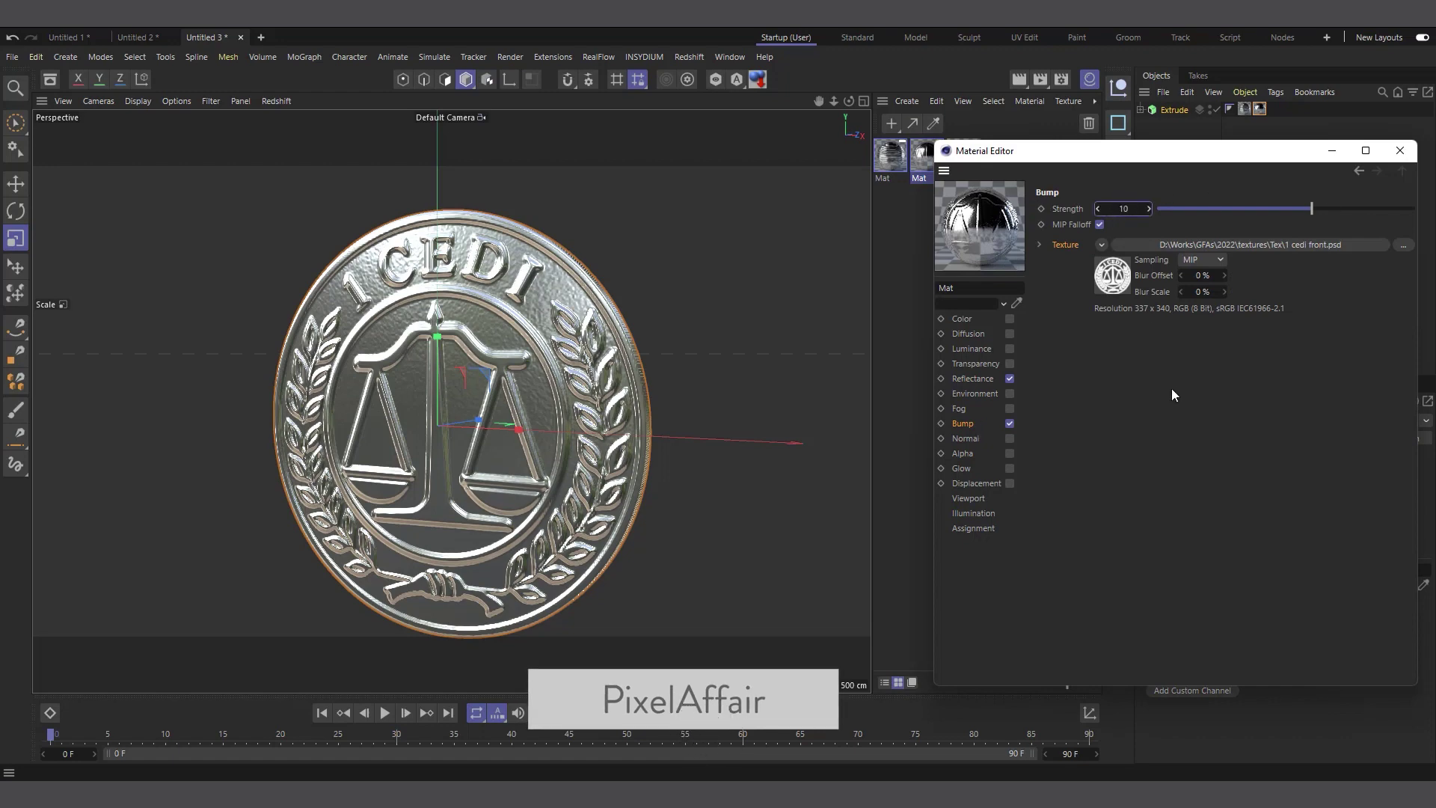
key("Return")
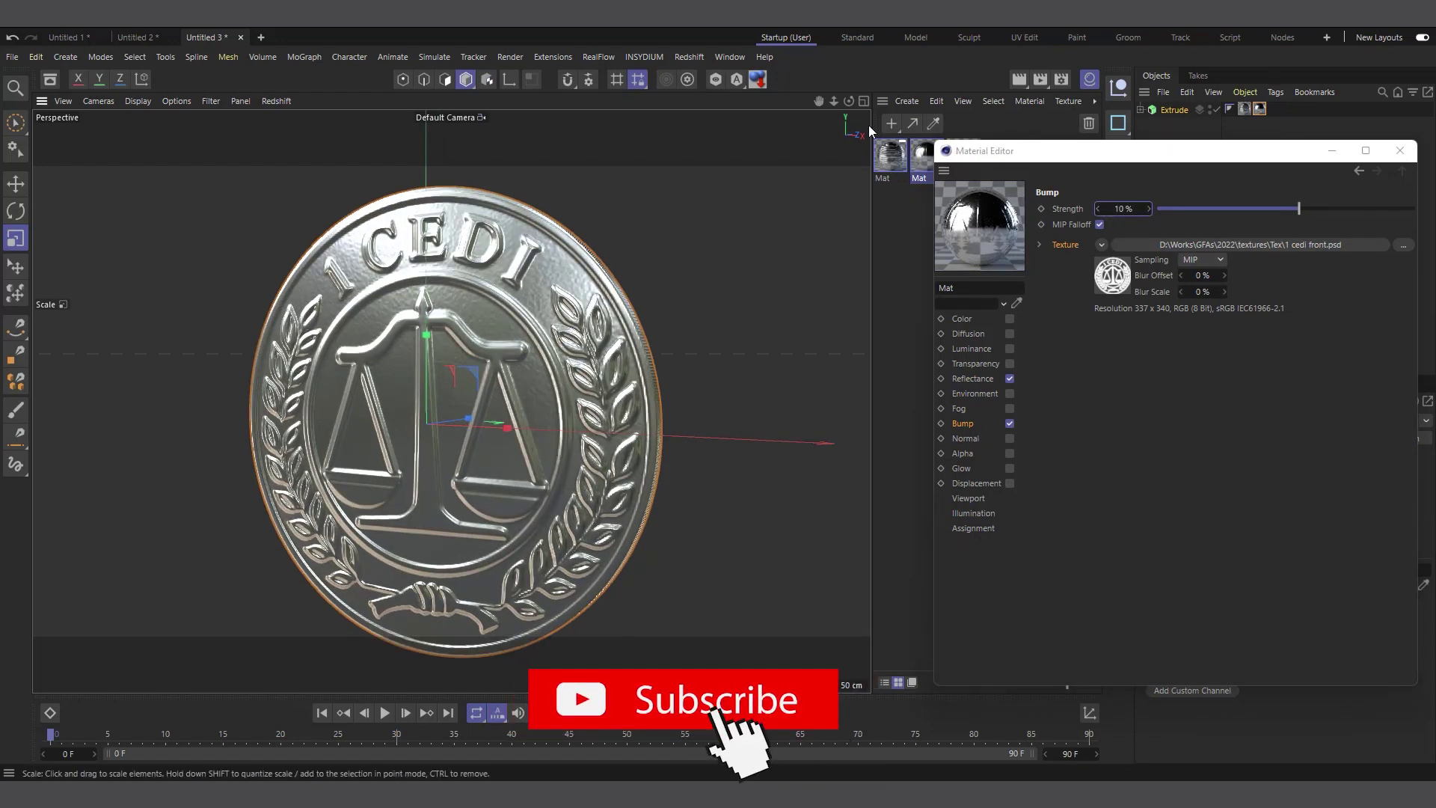
left_click_drag(849, 101, 837, 104)
left_click_drag(426, 492, 447, 474, "alt")
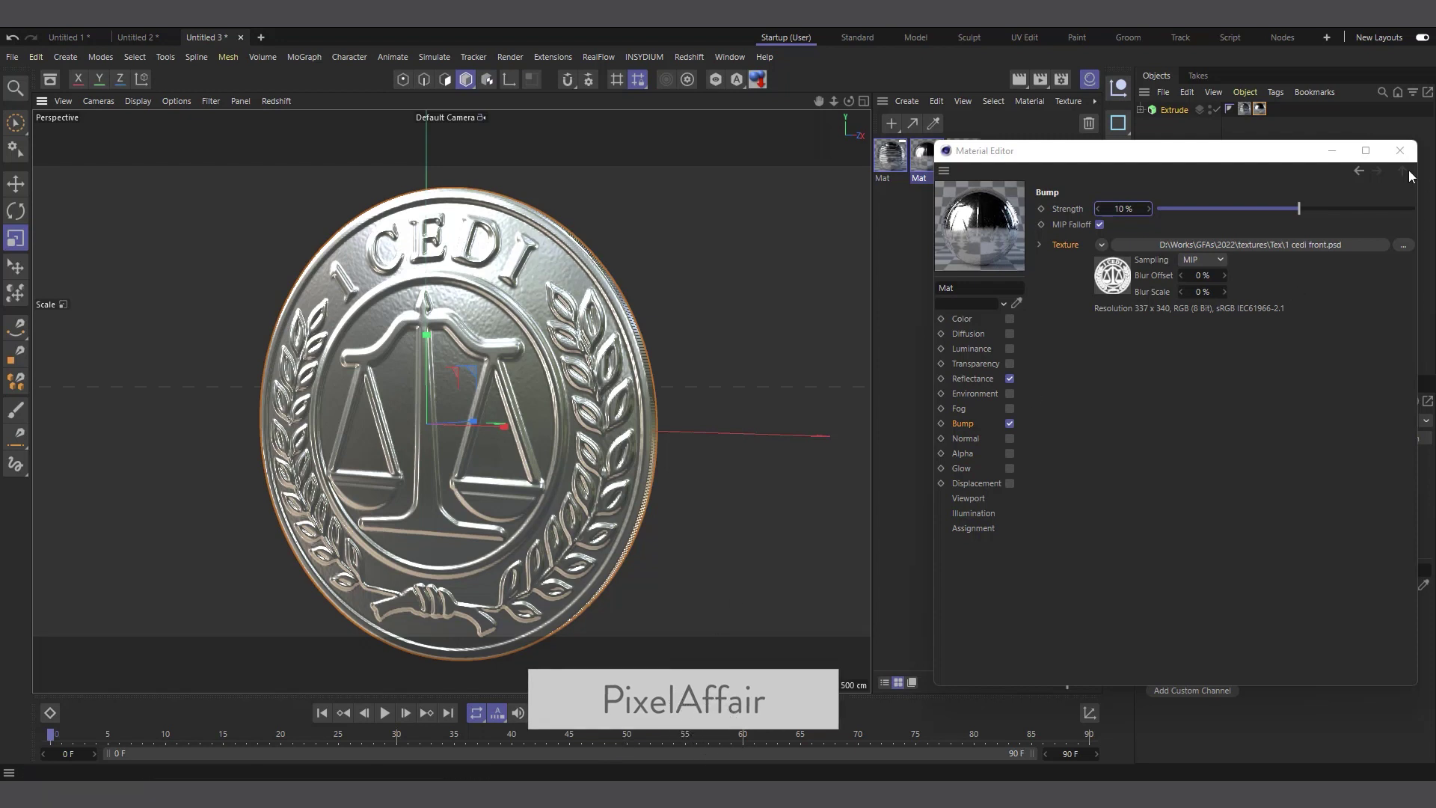
left_click(1399, 150)
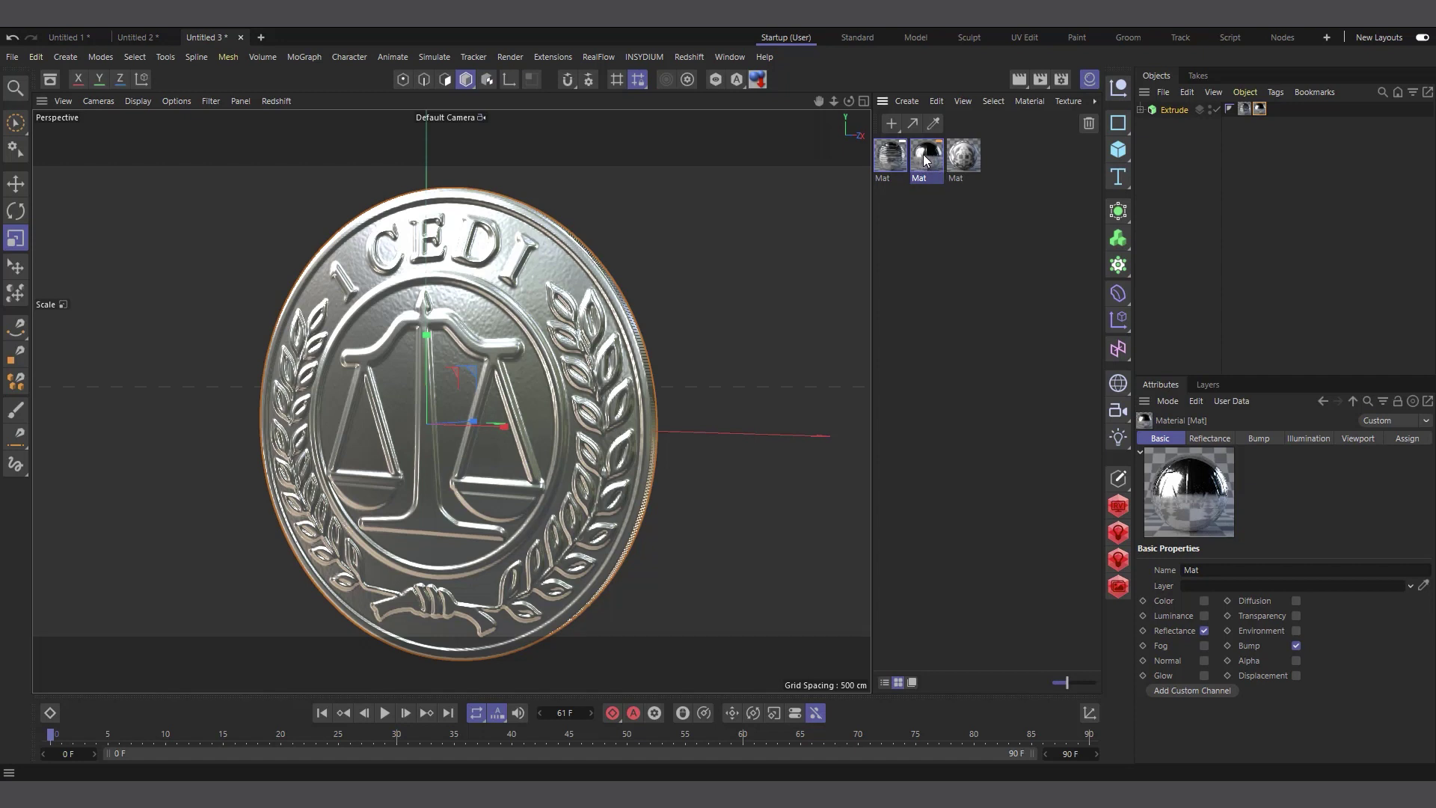
- Duplicate the silver front material and open the copy's Layer 1 reflectance settings
key("ctrl+c")
key("ctrl+v")
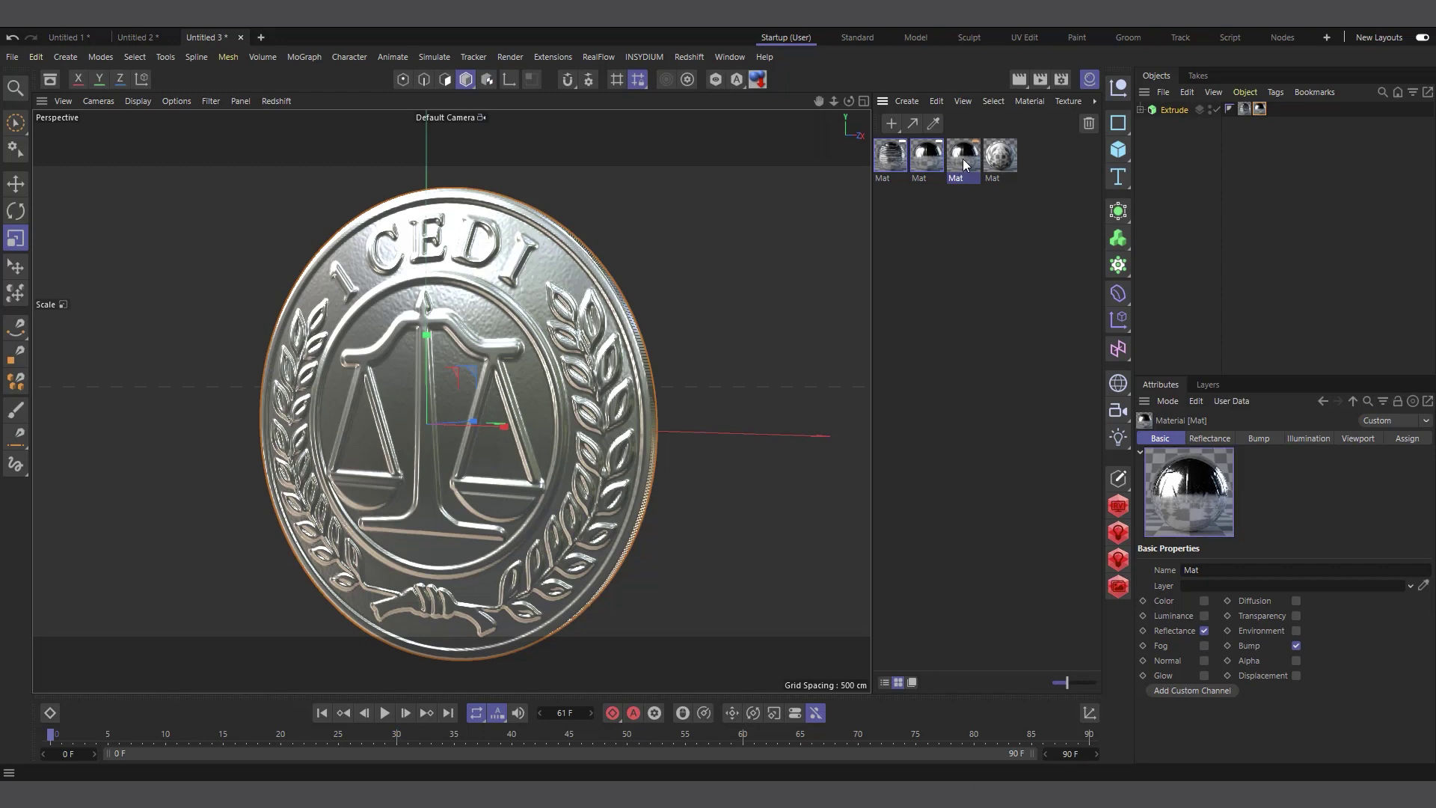
double_click(964, 164)
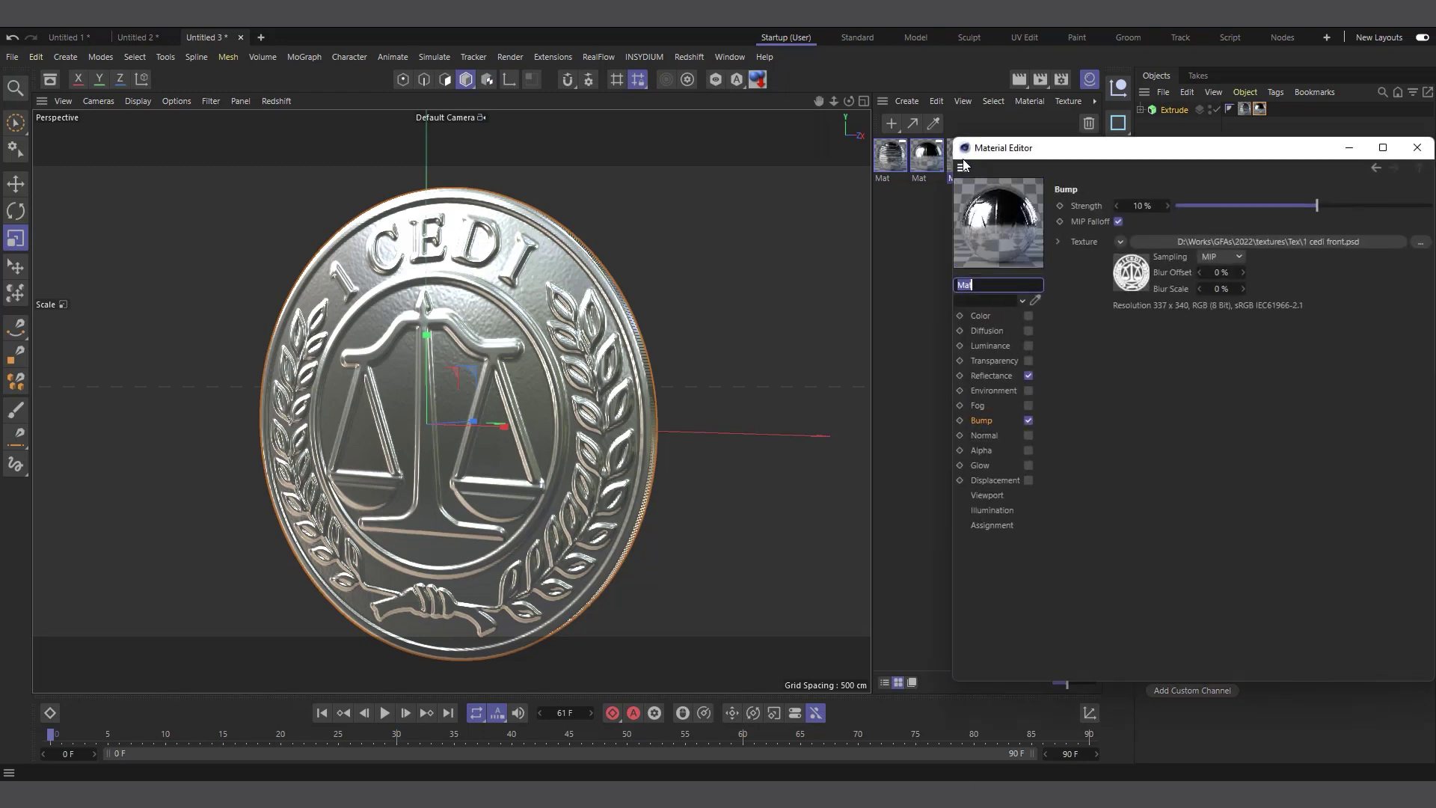
left_click(991, 376)
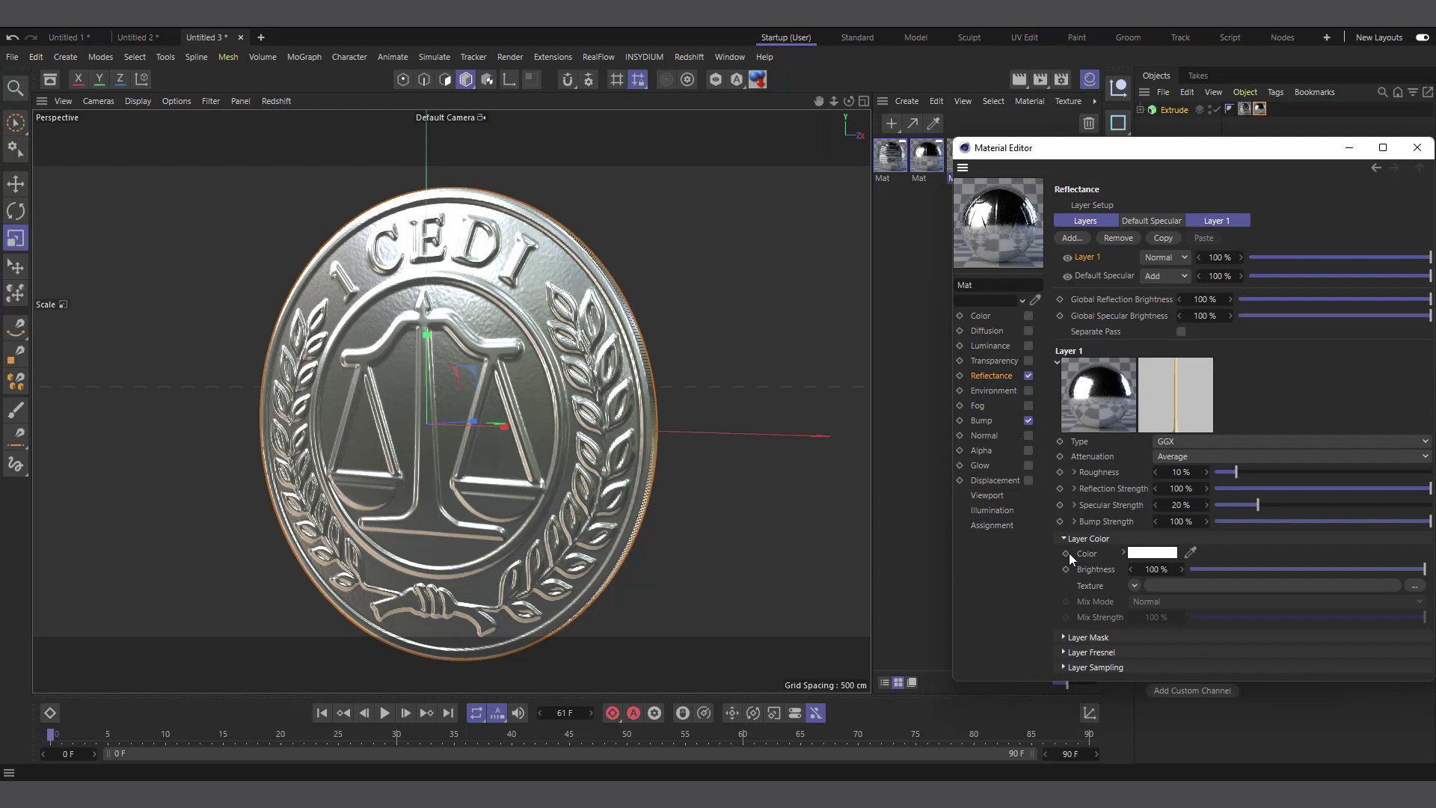
left_click(1216, 221)
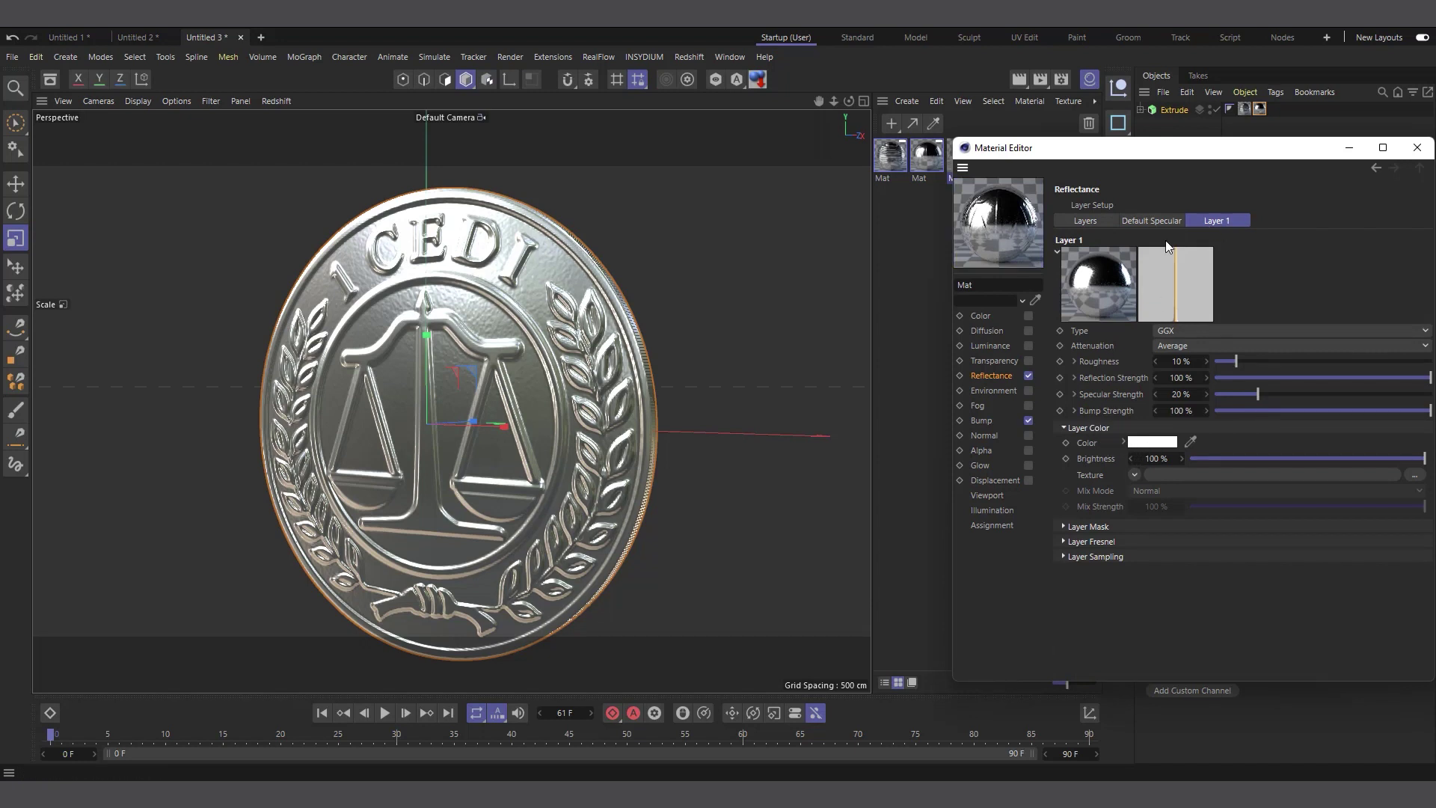
- Set the copied material's Layer 1 color to gold with hue 43.876°, saturation 59.31% and value 100%, and close its settings
left_click_drag(1162, 152, 993, 145)
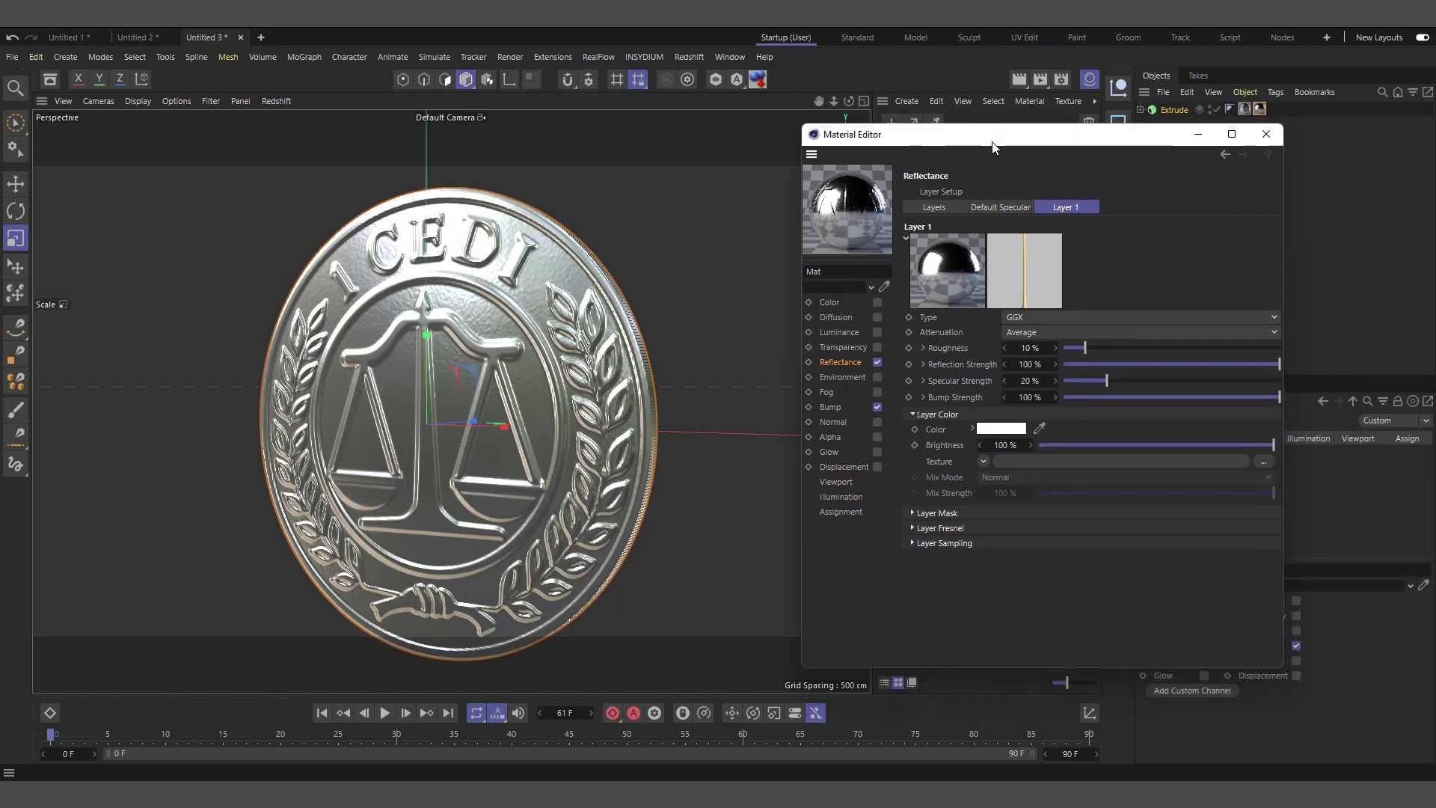
left_click(1001, 429)
left_click(1070, 550)
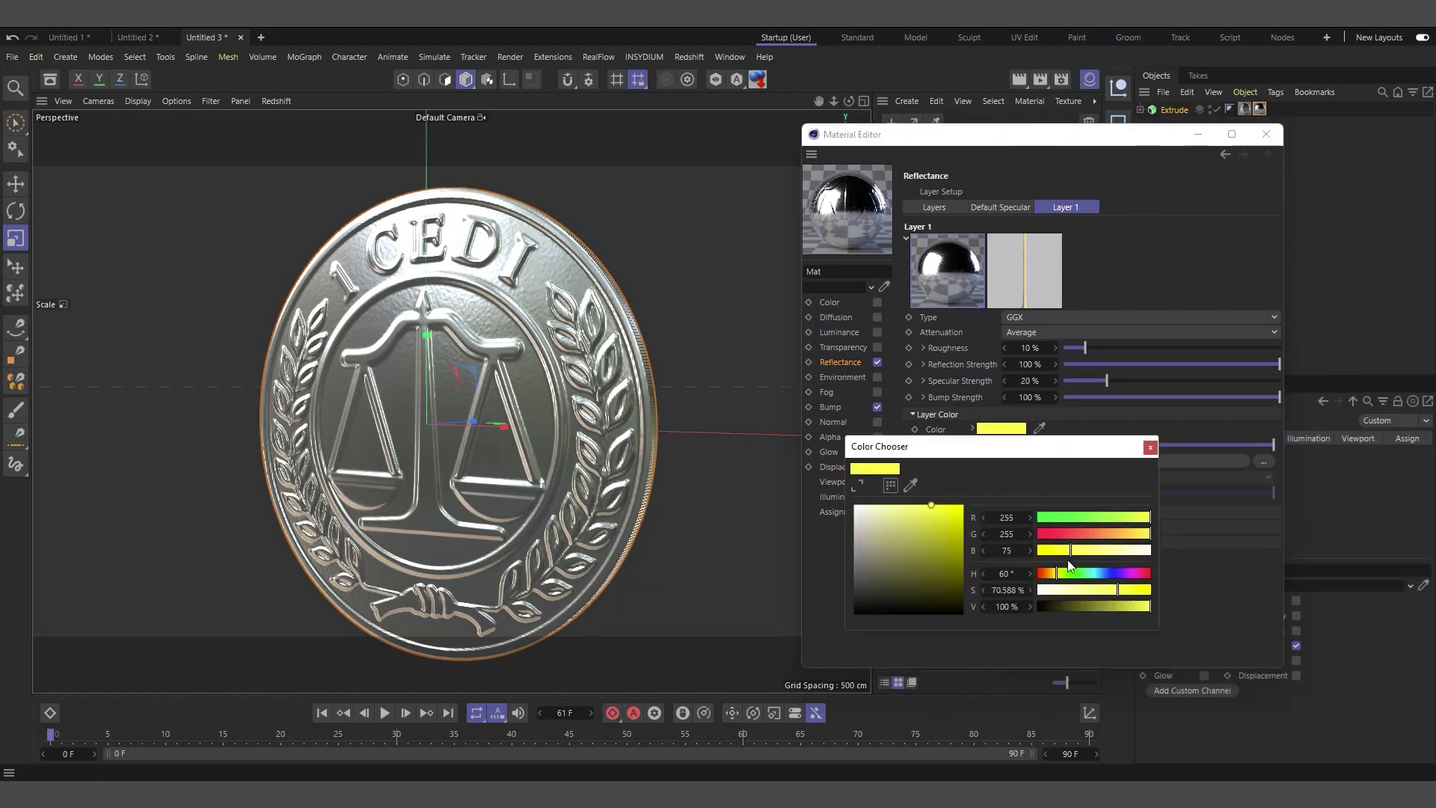
left_click_drag(1056, 572, 1052, 572)
left_click(936, 505)
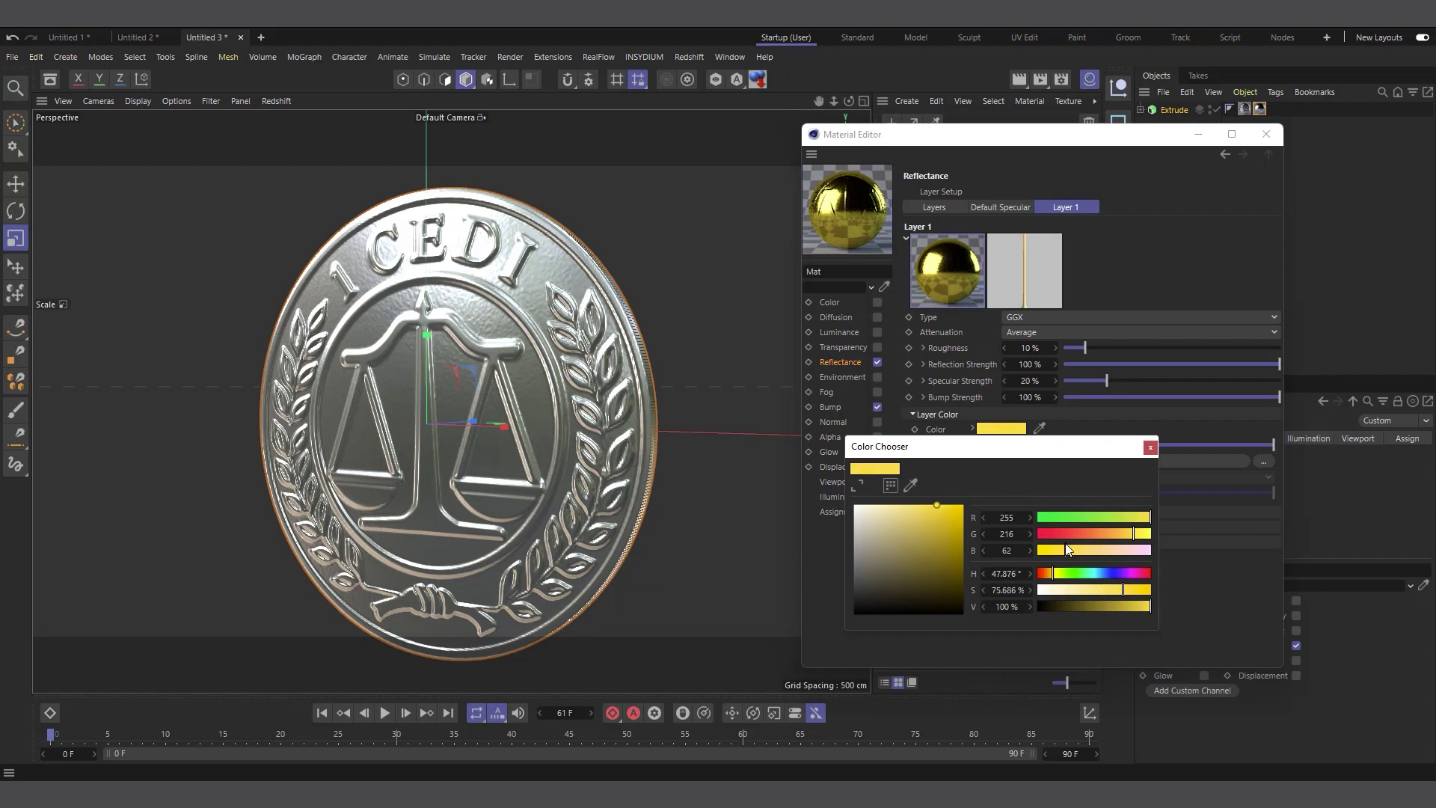
left_click_drag(936, 511, 919, 505)
left_click(983, 573)
left_click(982, 573)
left_click(983, 572)
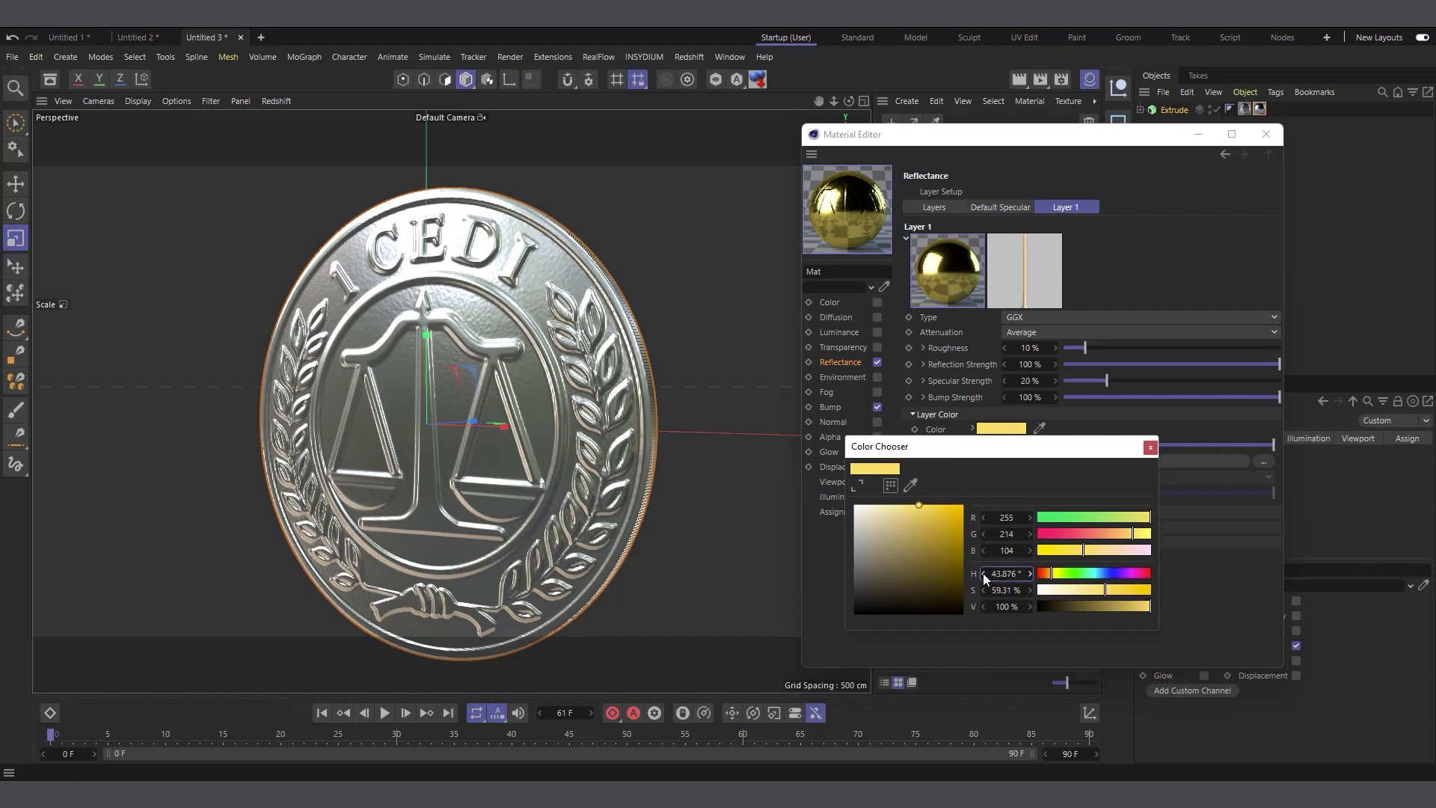
left_click(1150, 448)
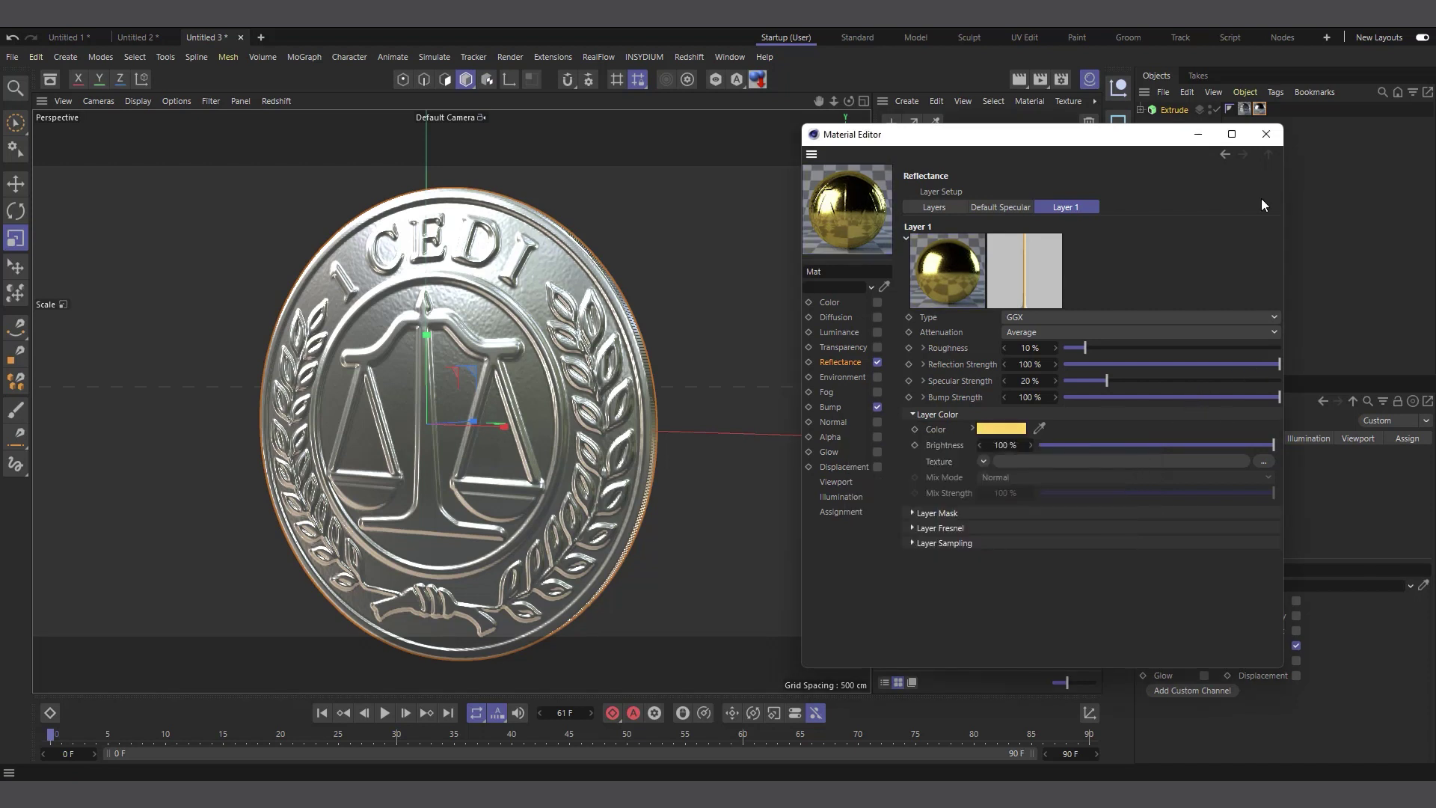
left_click(1265, 134)
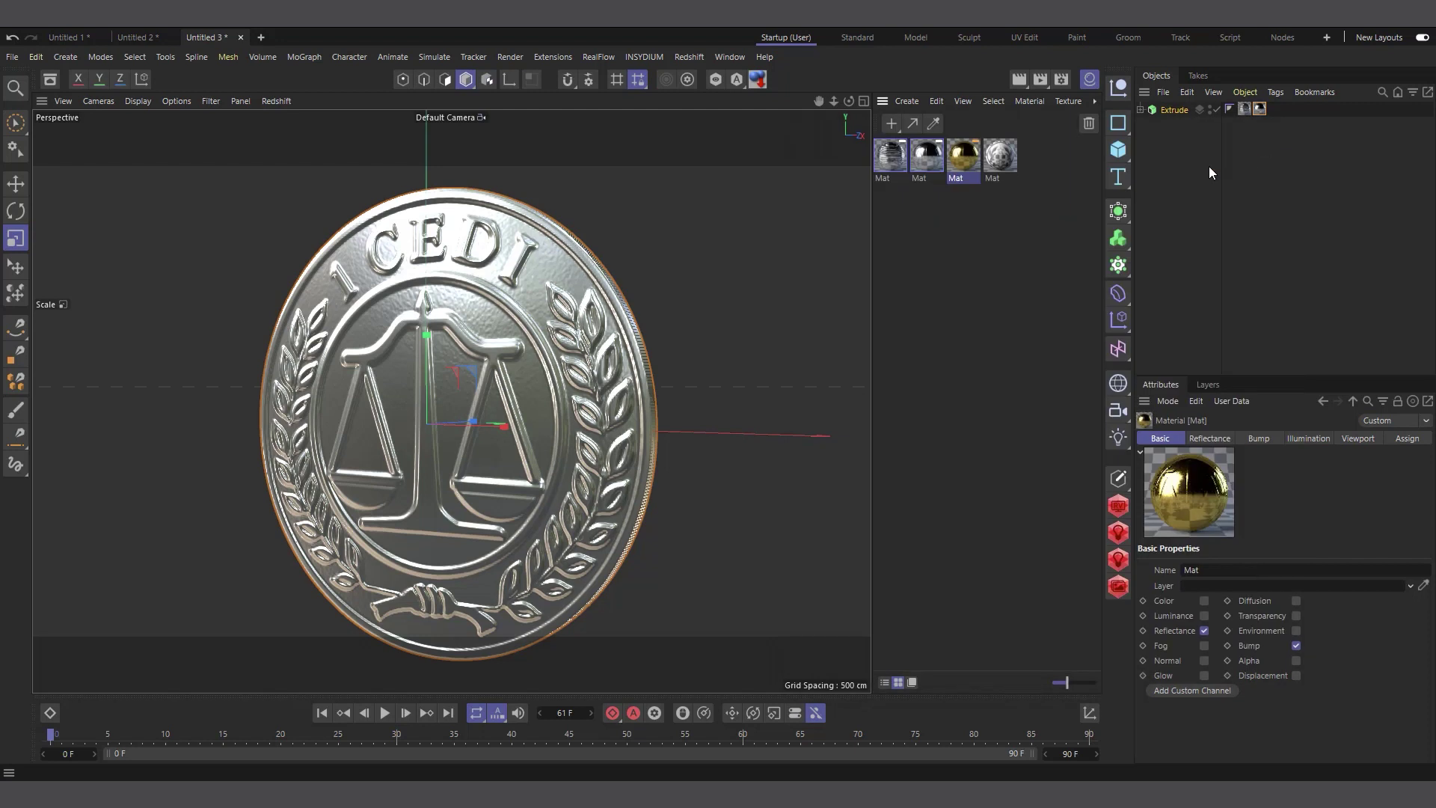
- Duplicate the Extrude object's front face (C1) material tag and assign the gold material to the duplicate
left_click(1259, 110)
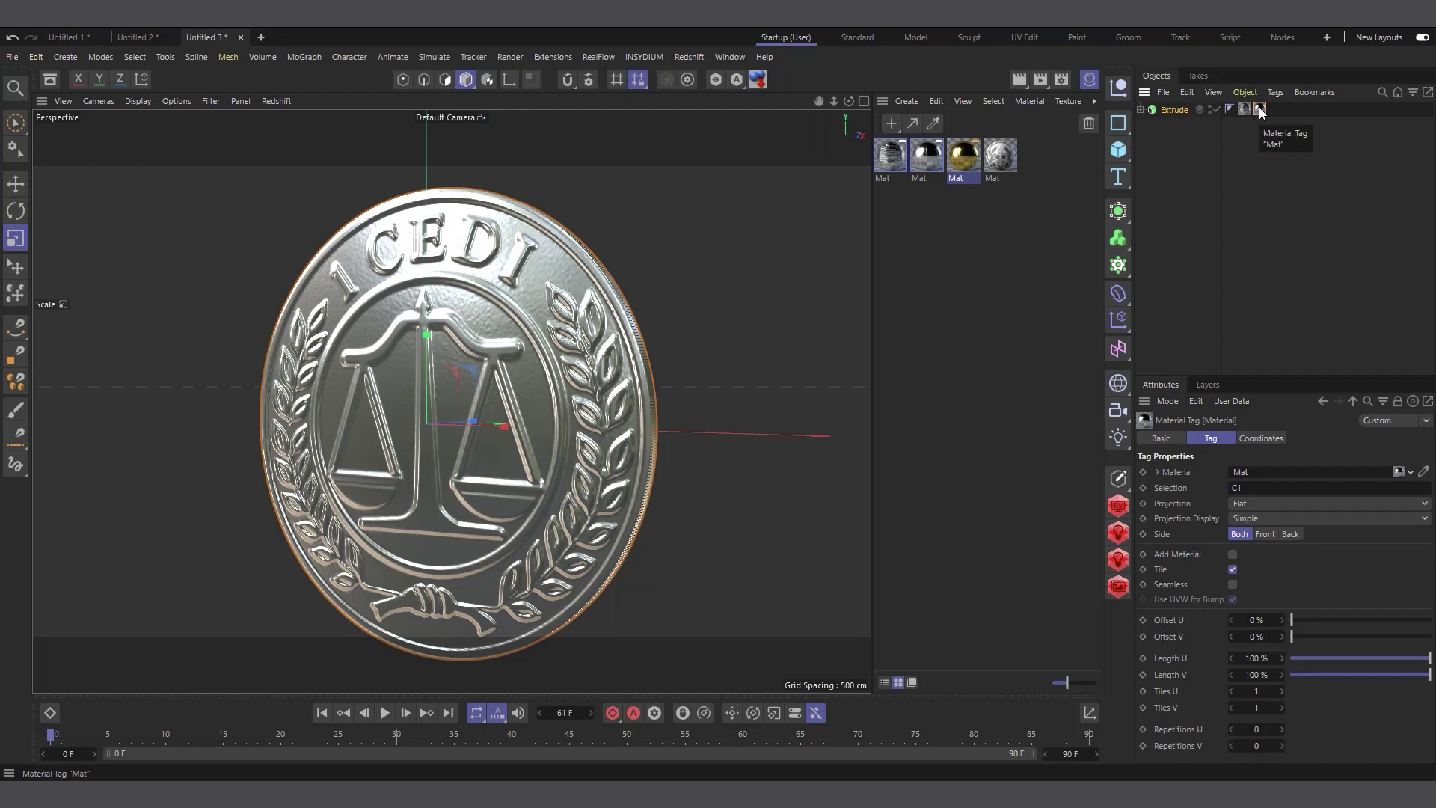
left_click_drag(1261, 110, 1274, 114)
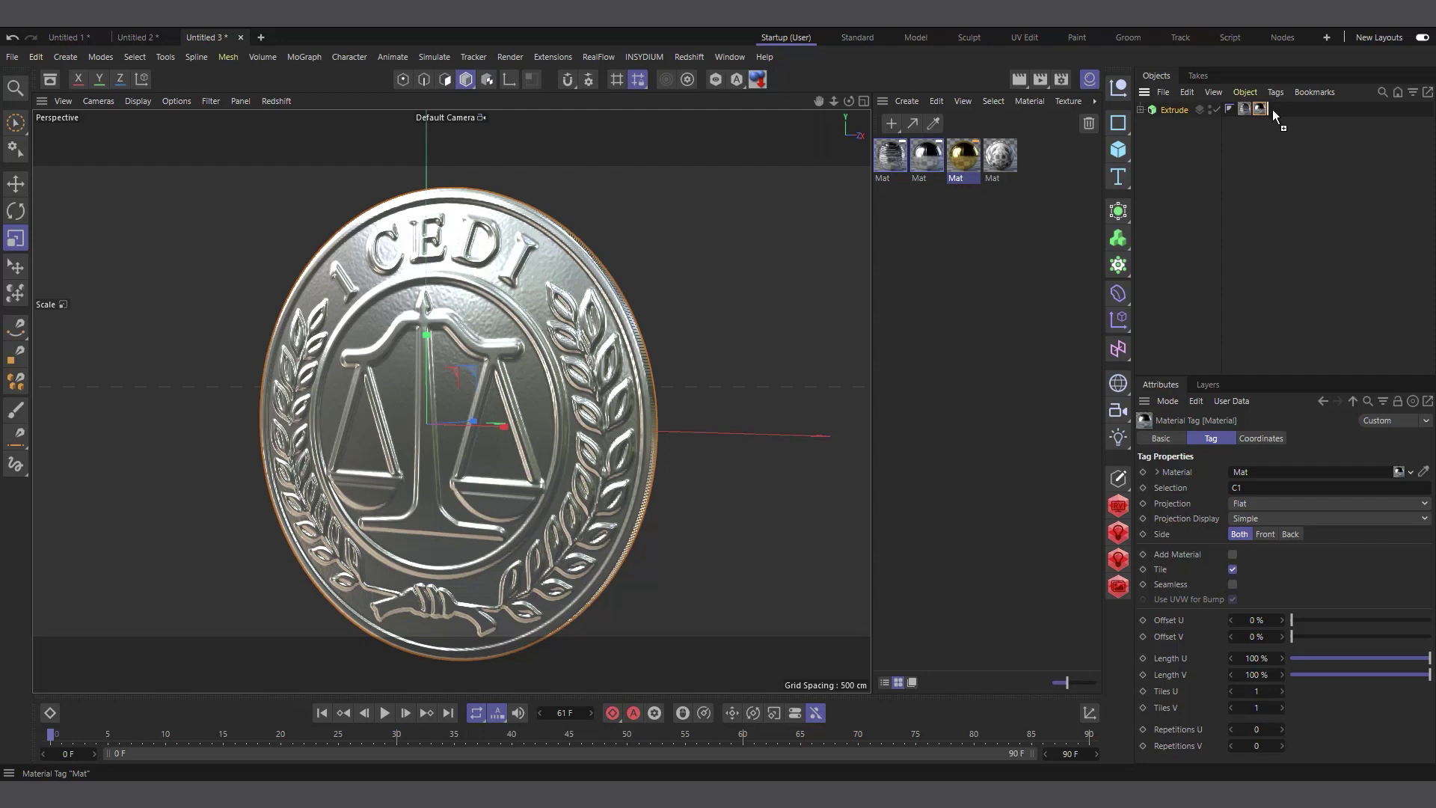
left_click_drag(1273, 114, 1273, 110, "ctrl")
left_click_drag(964, 157, 1276, 112)
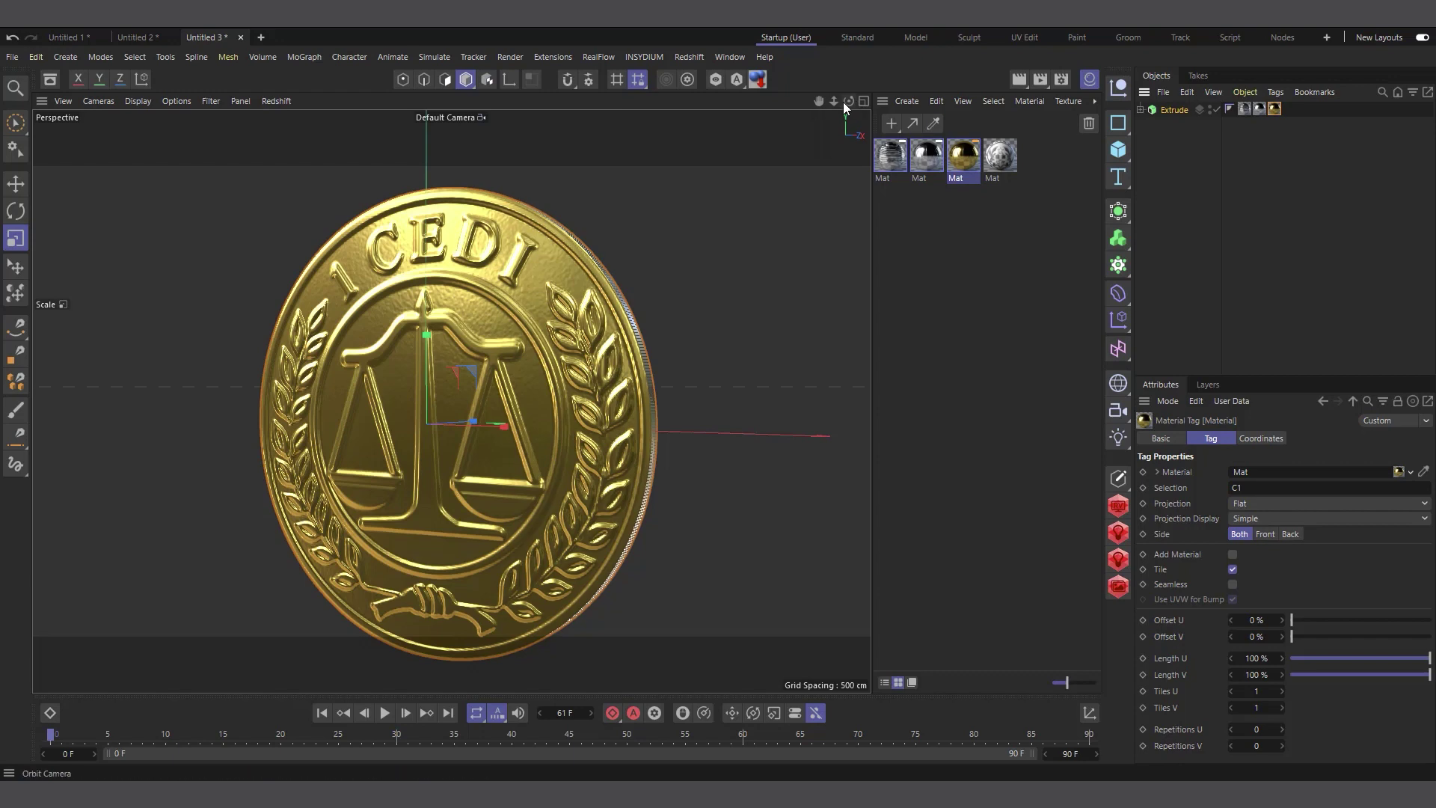
left_click_drag(847, 102, 876, 110)
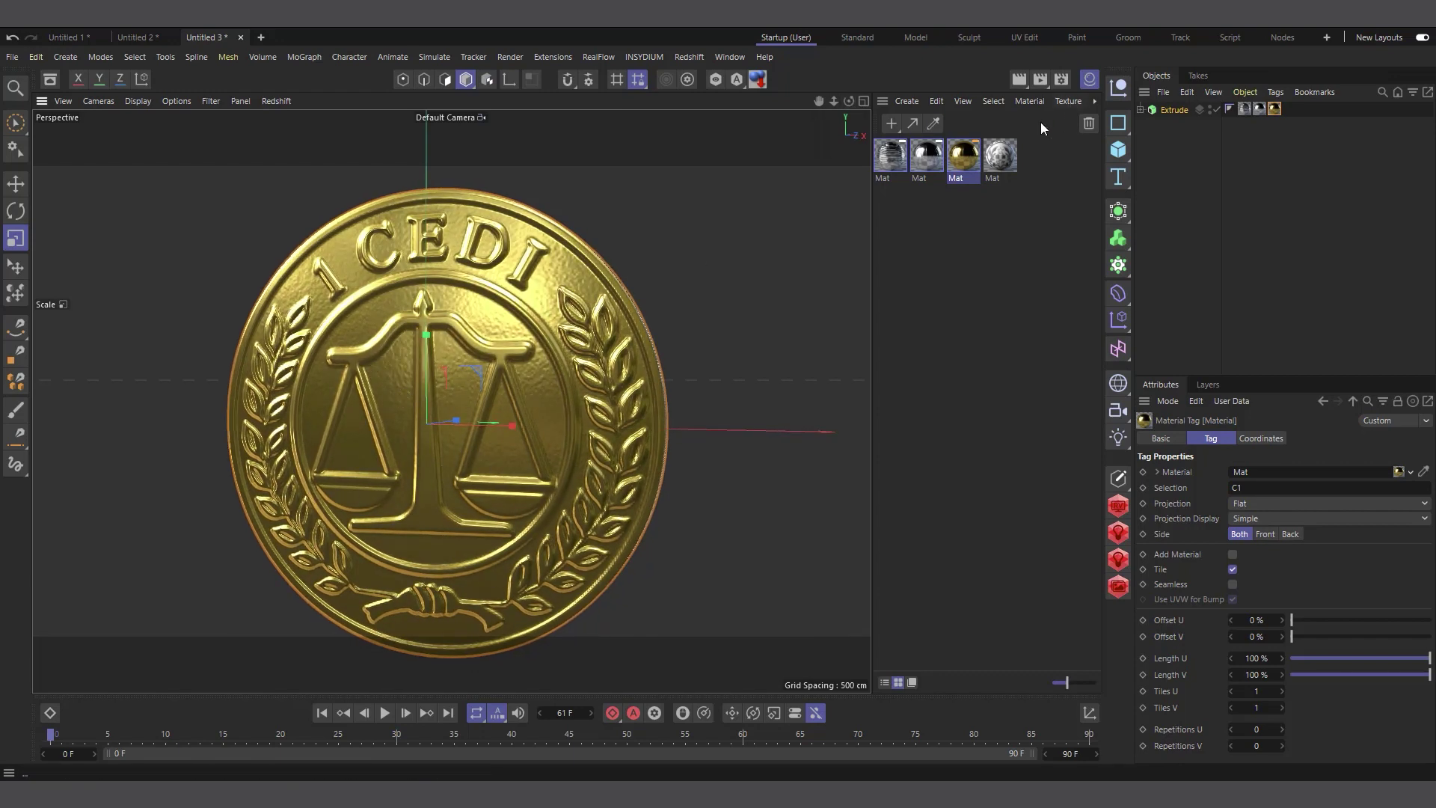
- Enable the gold material's Alpha channel and load a Gradient shader as its texture
left_click(964, 162)
double_click(964, 161)
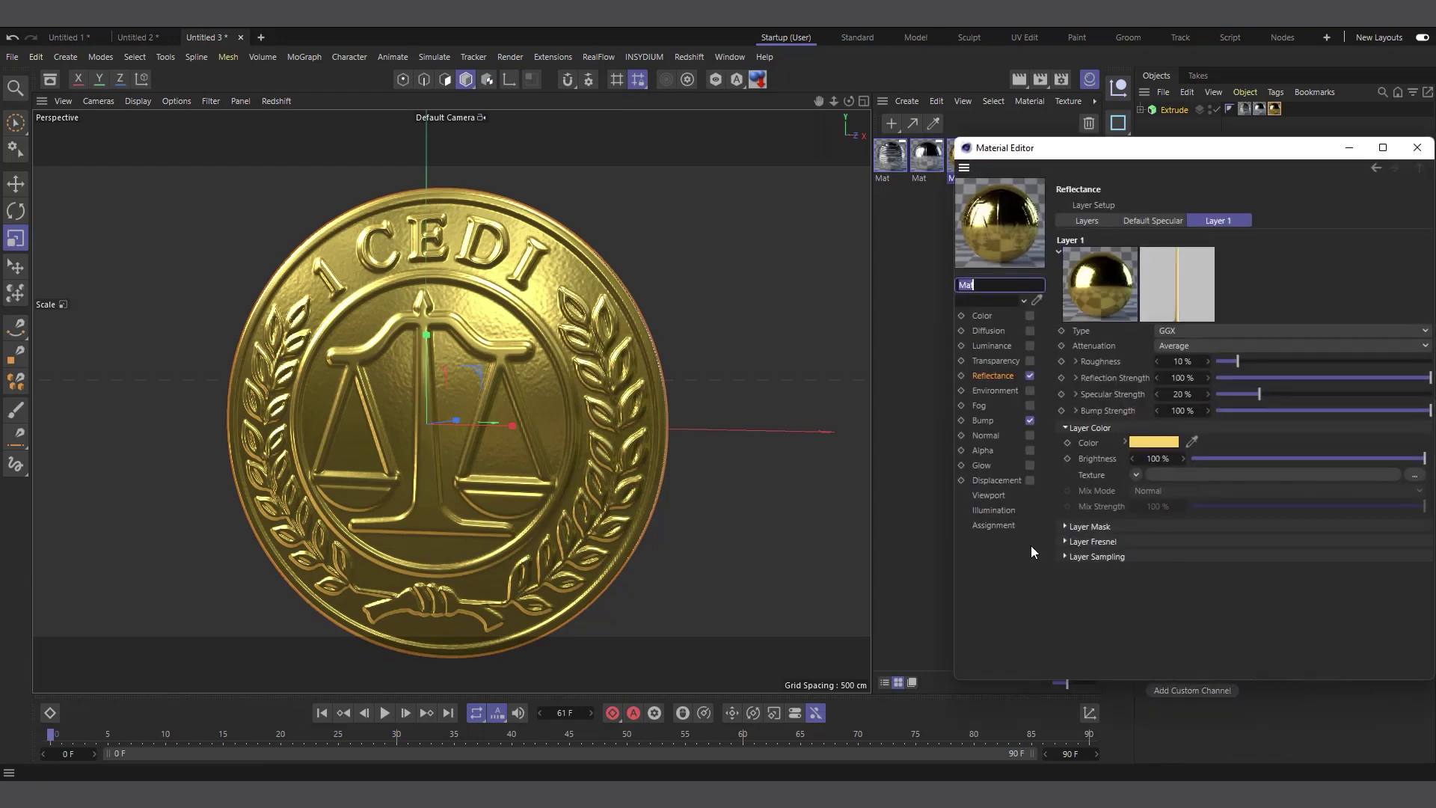
left_click(982, 451)
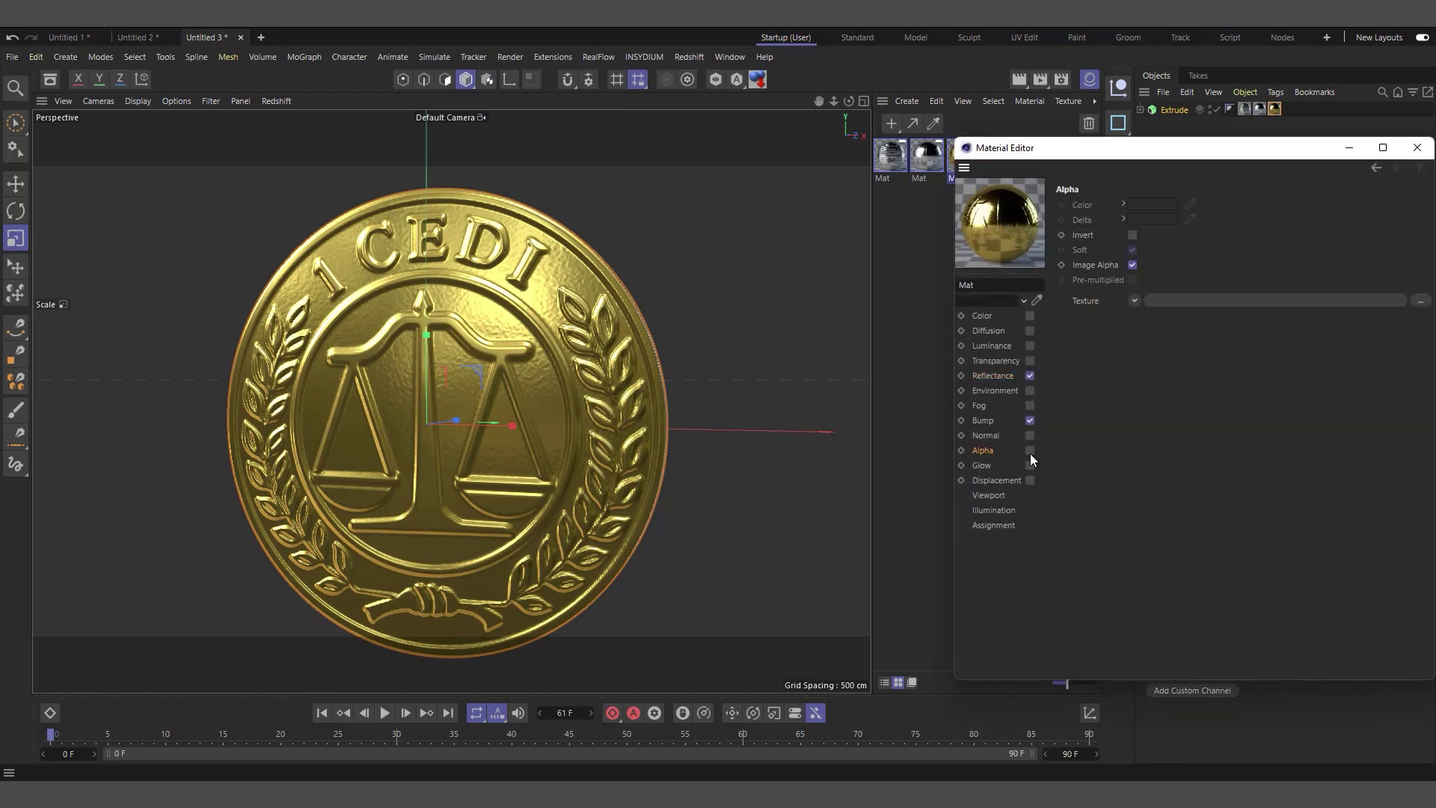
left_click(1030, 451)
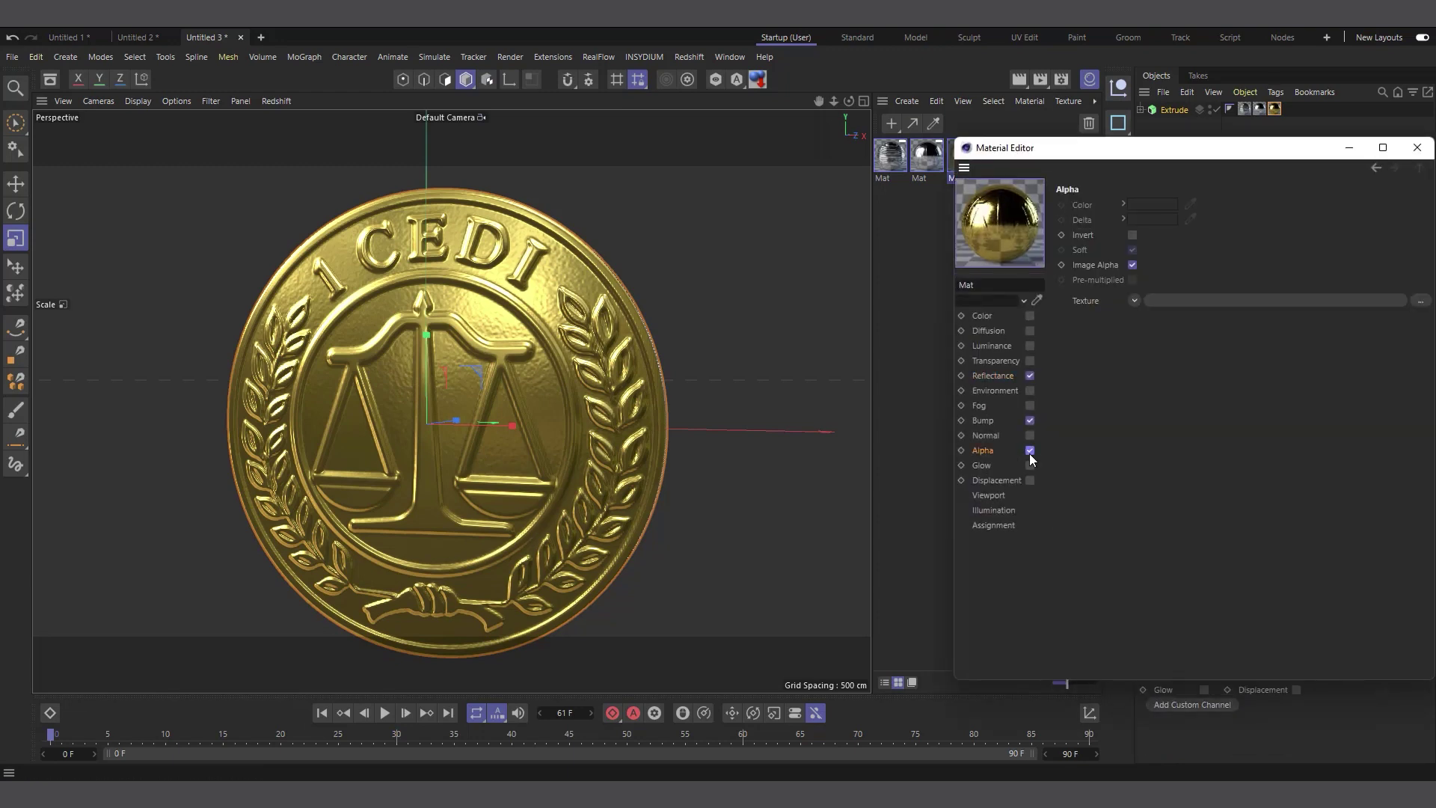
left_click(1133, 299)
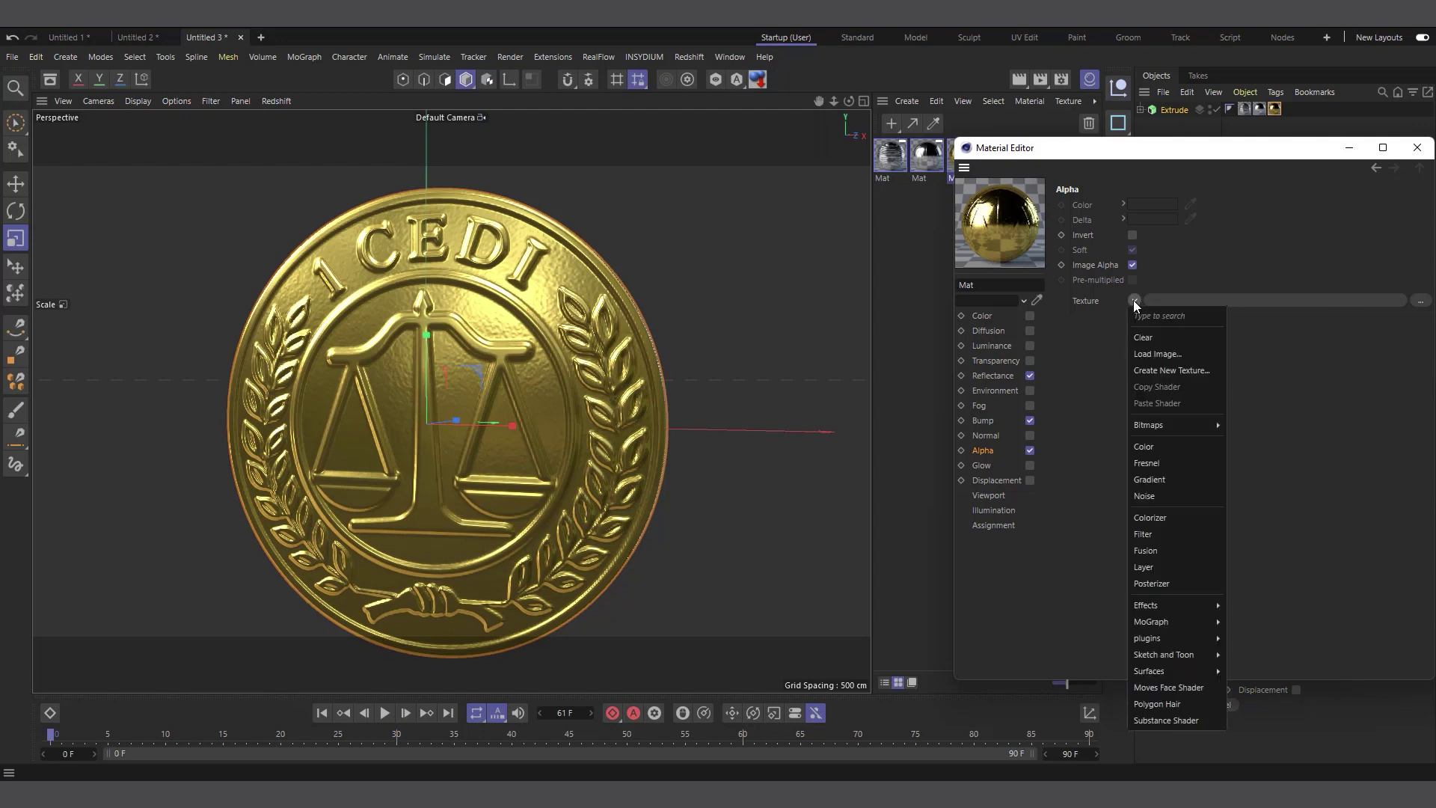
left_click(1151, 482)
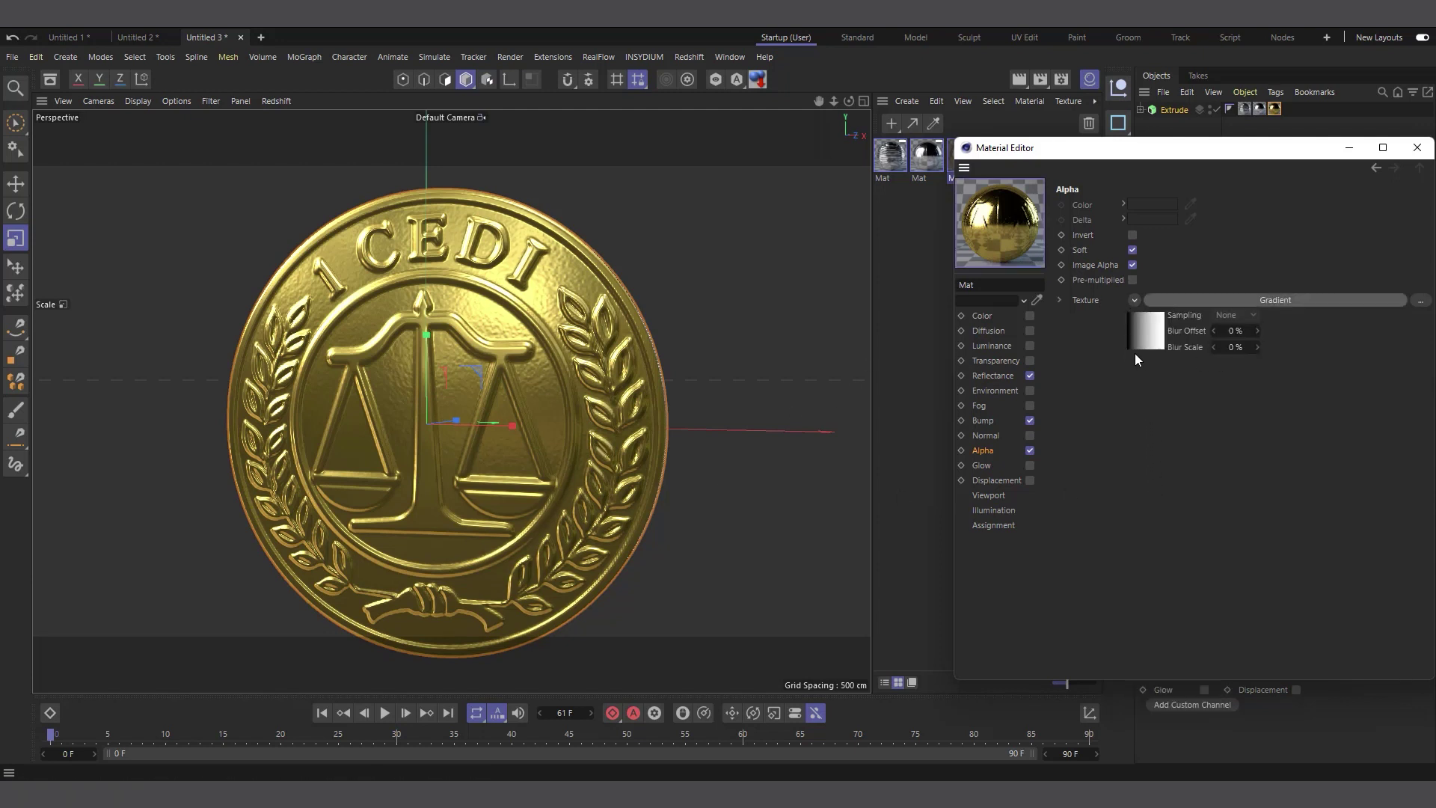
- Set the alpha gradient's type to 2D - Circular and move its black and white knots inward to sharpen the transition
left_click(1129, 329)
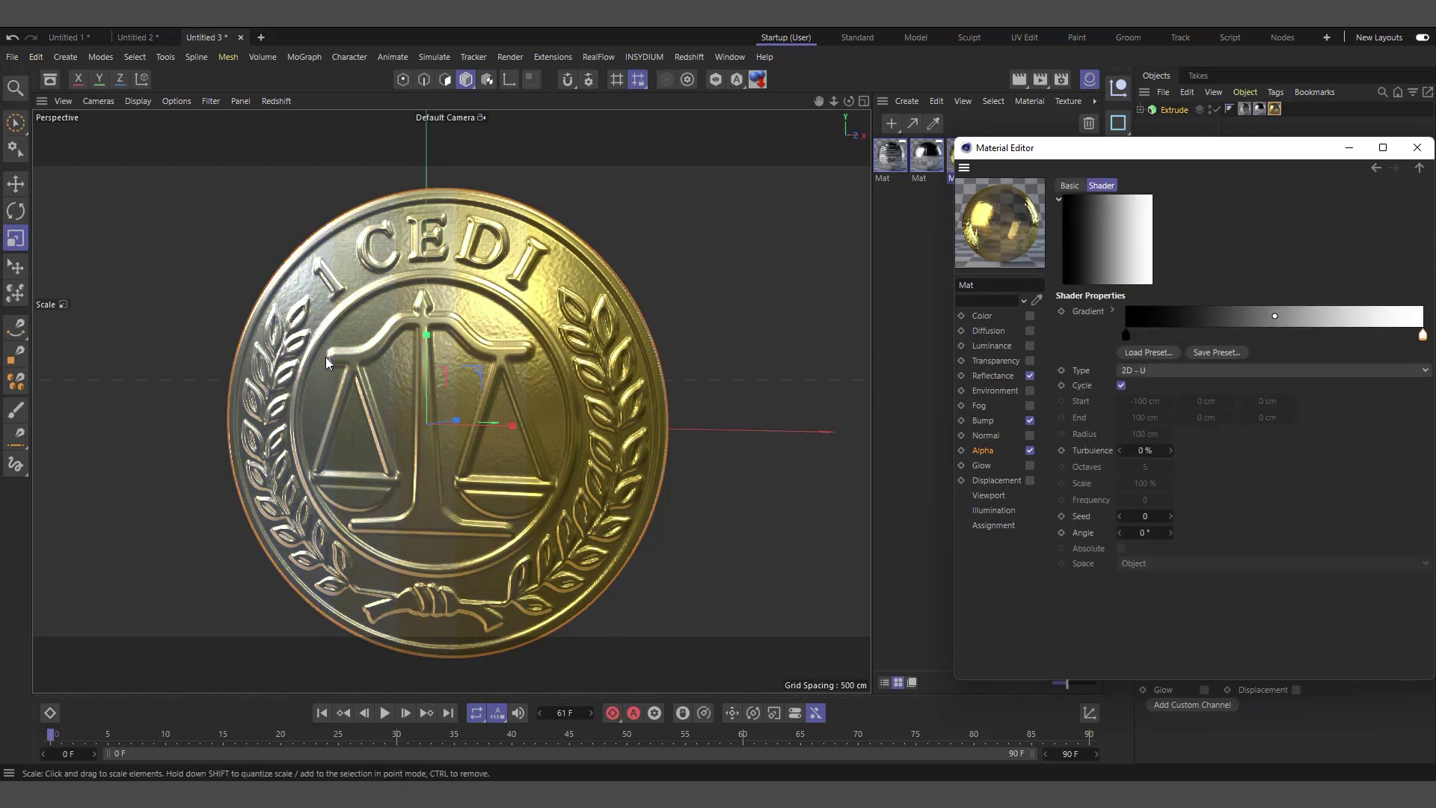
left_click(1148, 370)
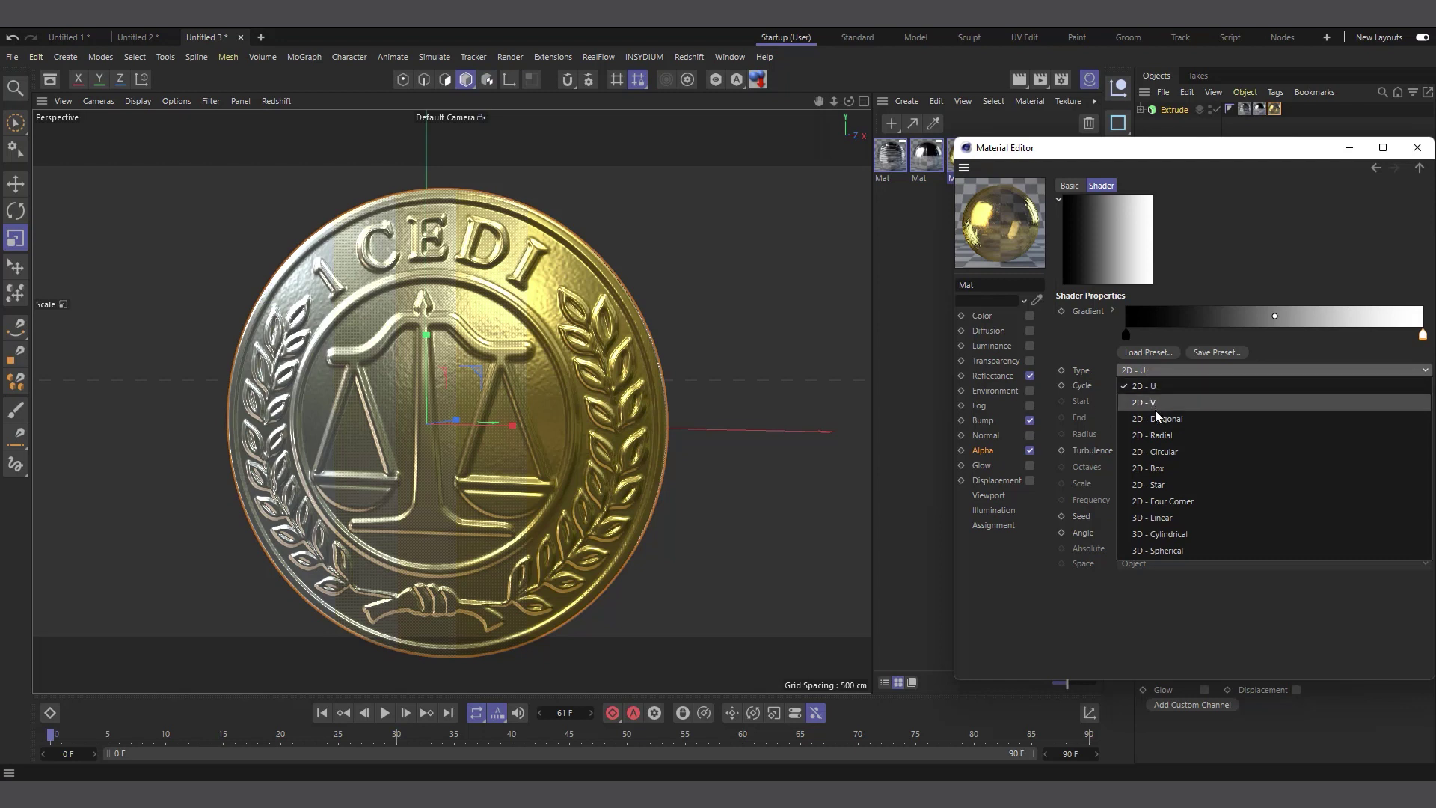
left_click(1174, 450)
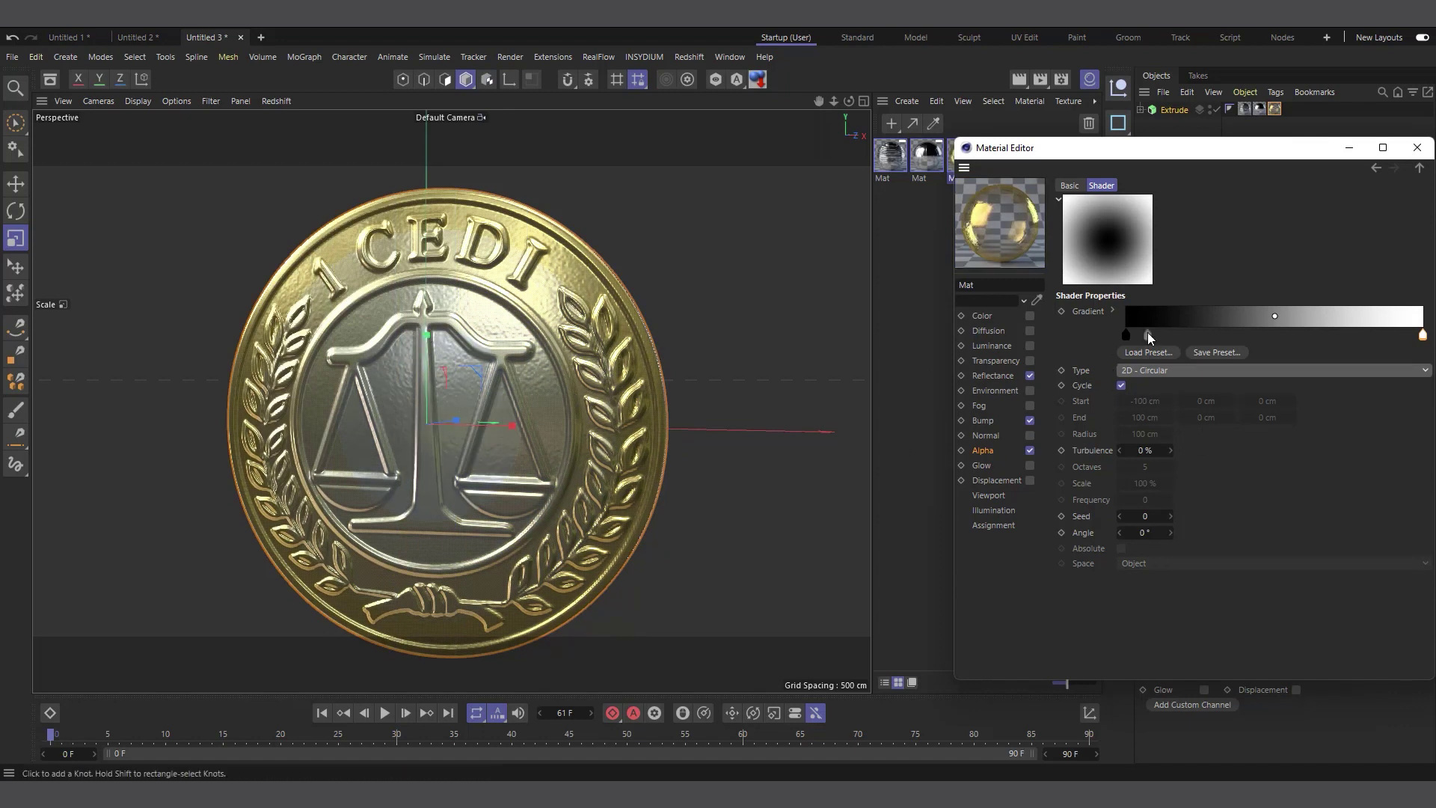
left_click(1126, 335)
left_click_drag(1128, 336, 1181, 336)
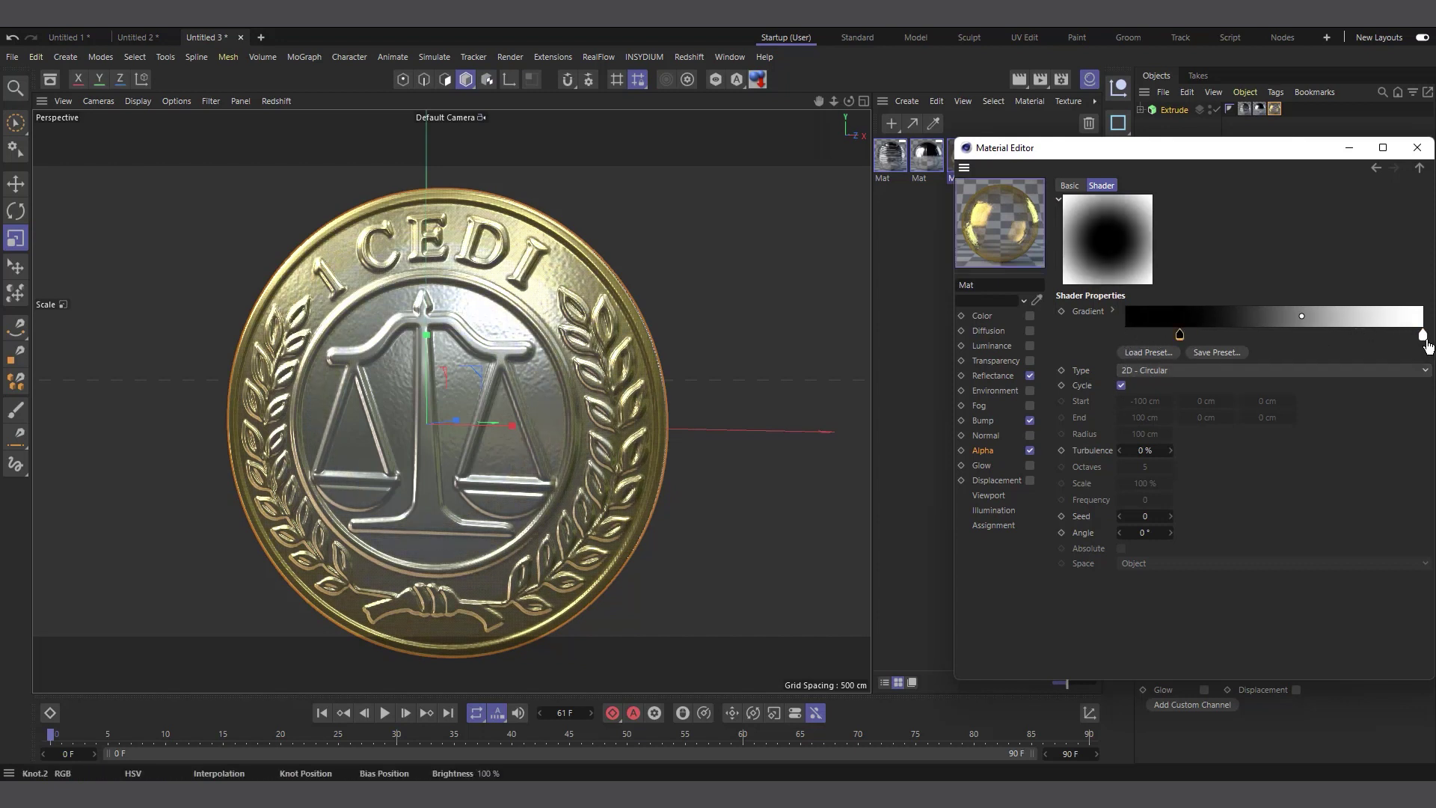
left_click_drag(1422, 338, 1378, 336)
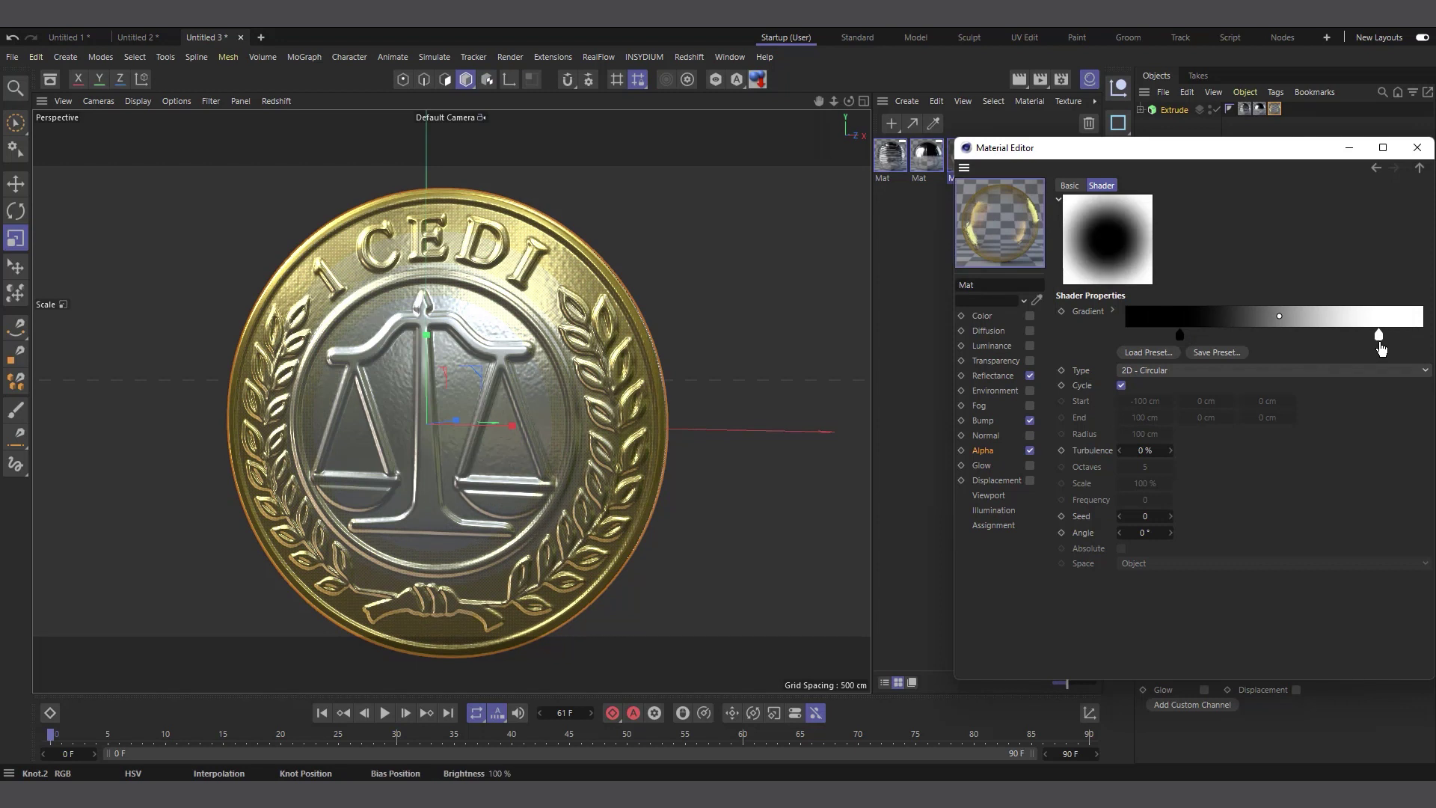
- Set the interpolation of both knots in the gold material's alpha gradient to Step
left_click(1180, 336, "shift")
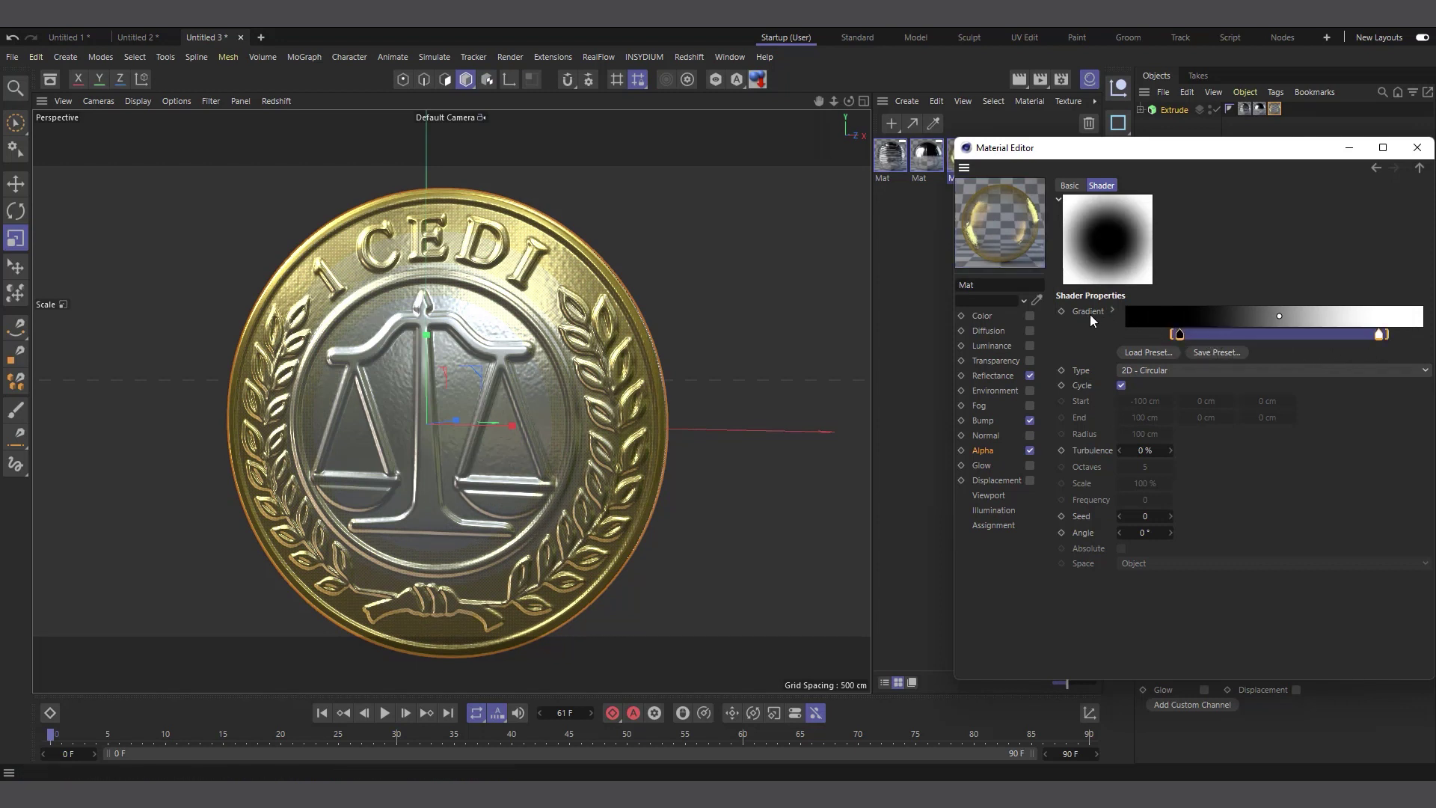
left_click(1112, 311)
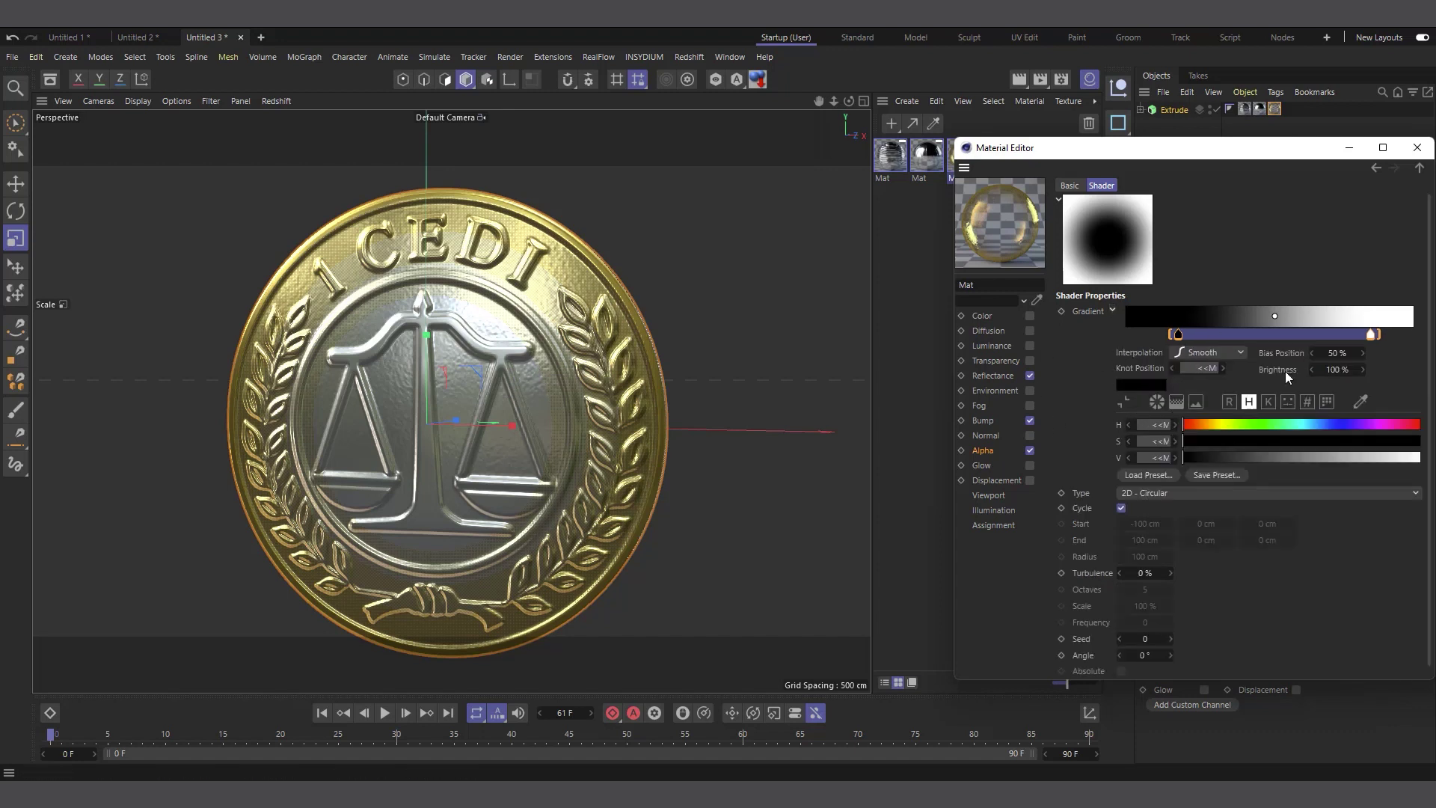
left_click(1199, 352)
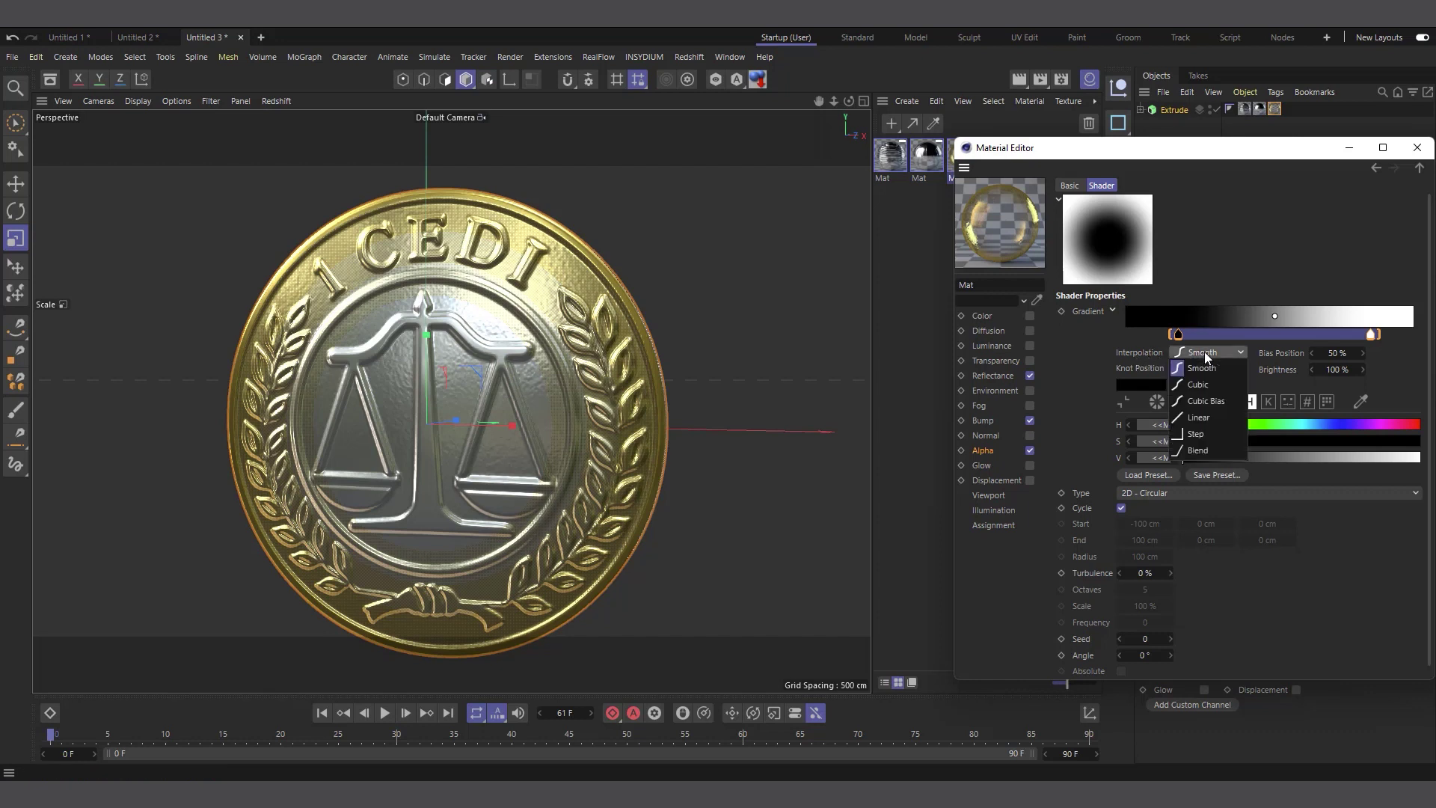
left_click(1199, 434)
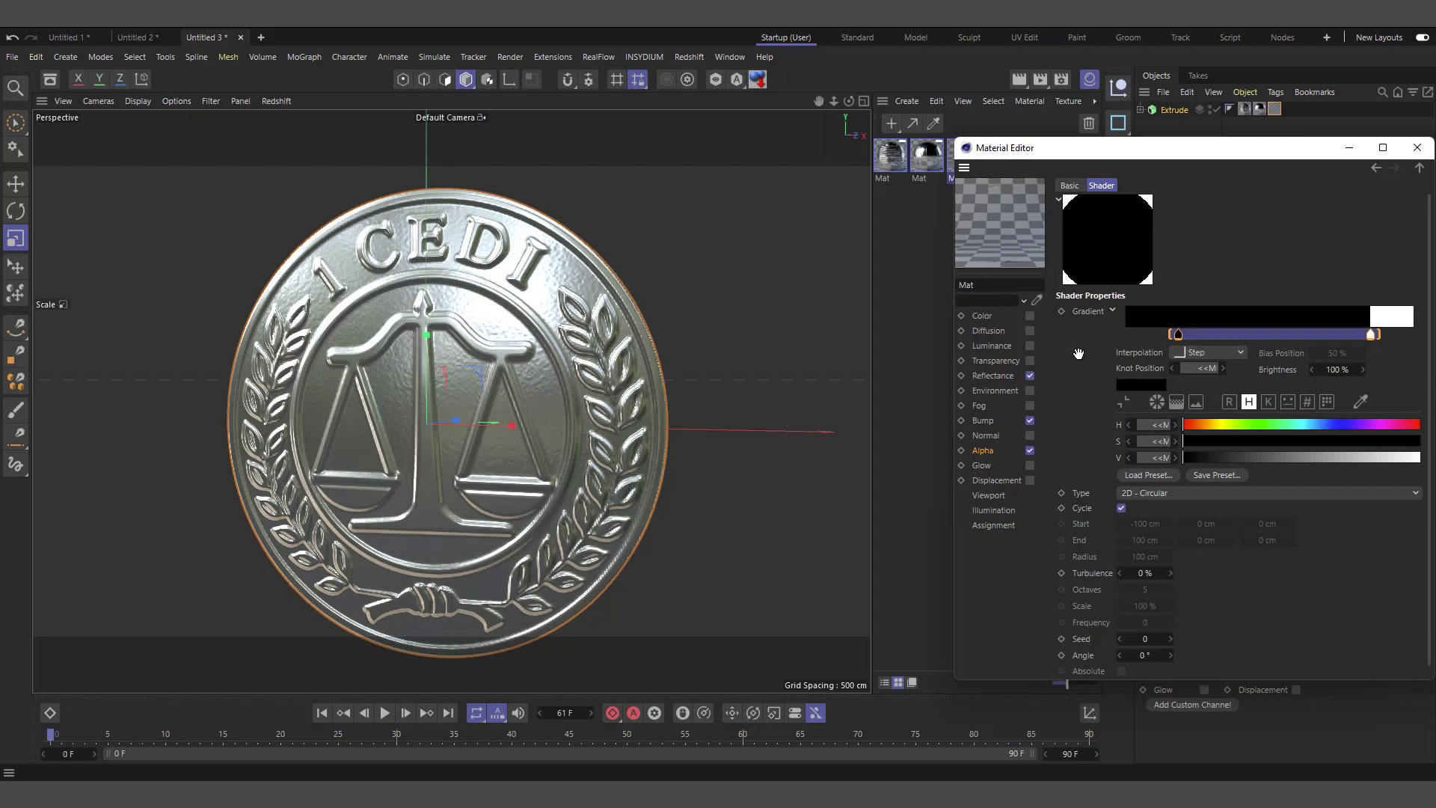
- Rearrange the alpha gradient's knots so white fills the centre and black starts at 41.146%, and close the gold material's settings
left_click(1371, 334)
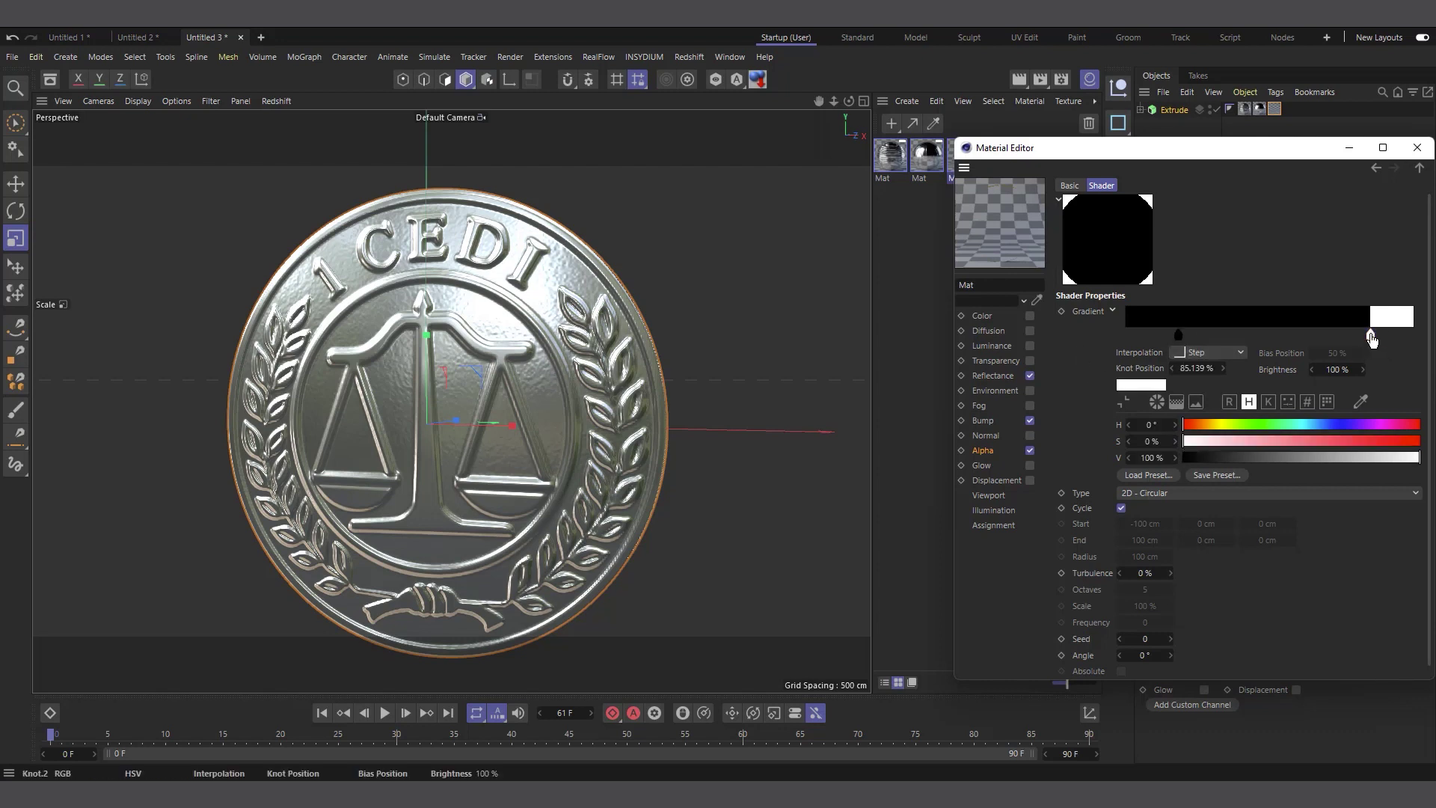
left_click_drag(1372, 340, 1245, 347)
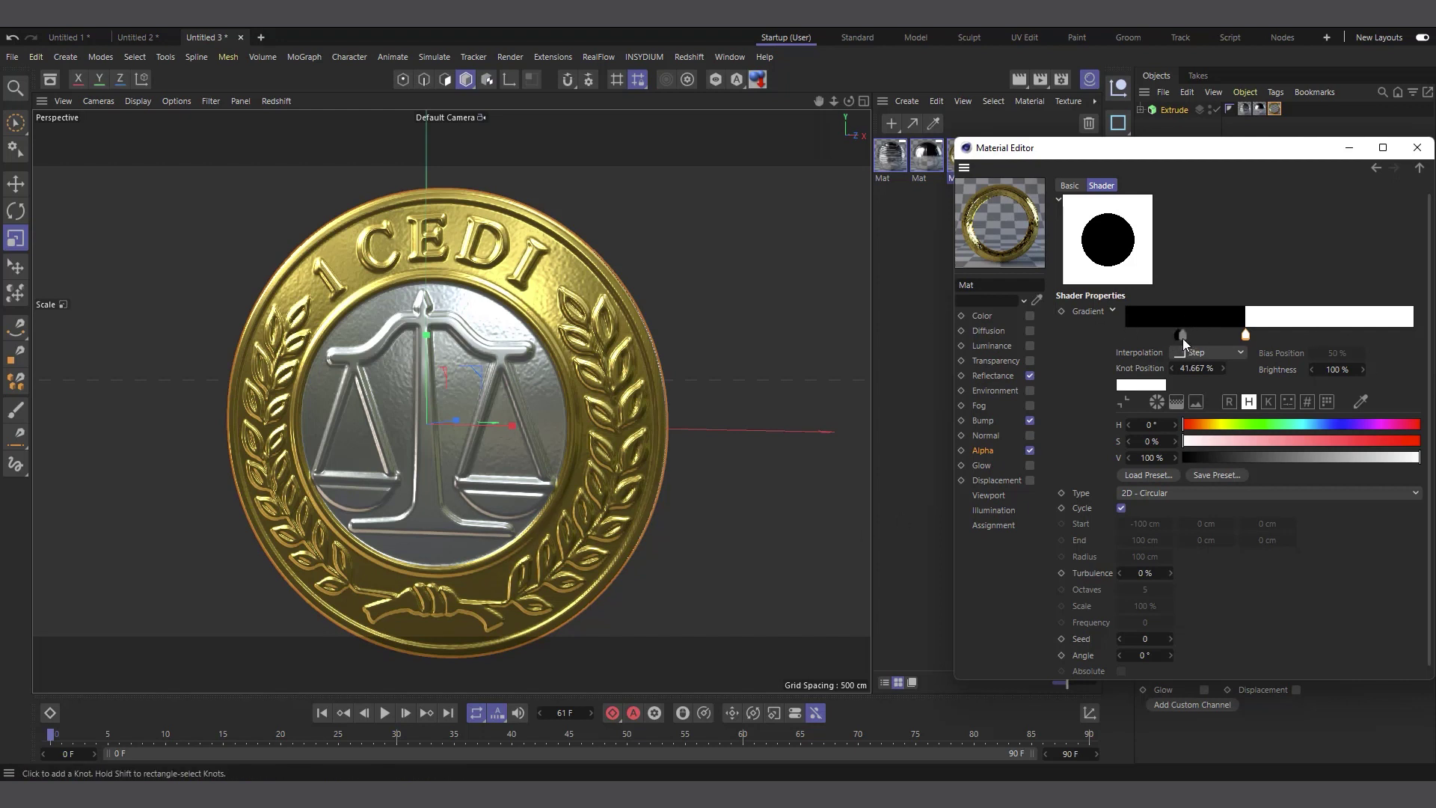
left_click_drag(1182, 341, 1245, 340)
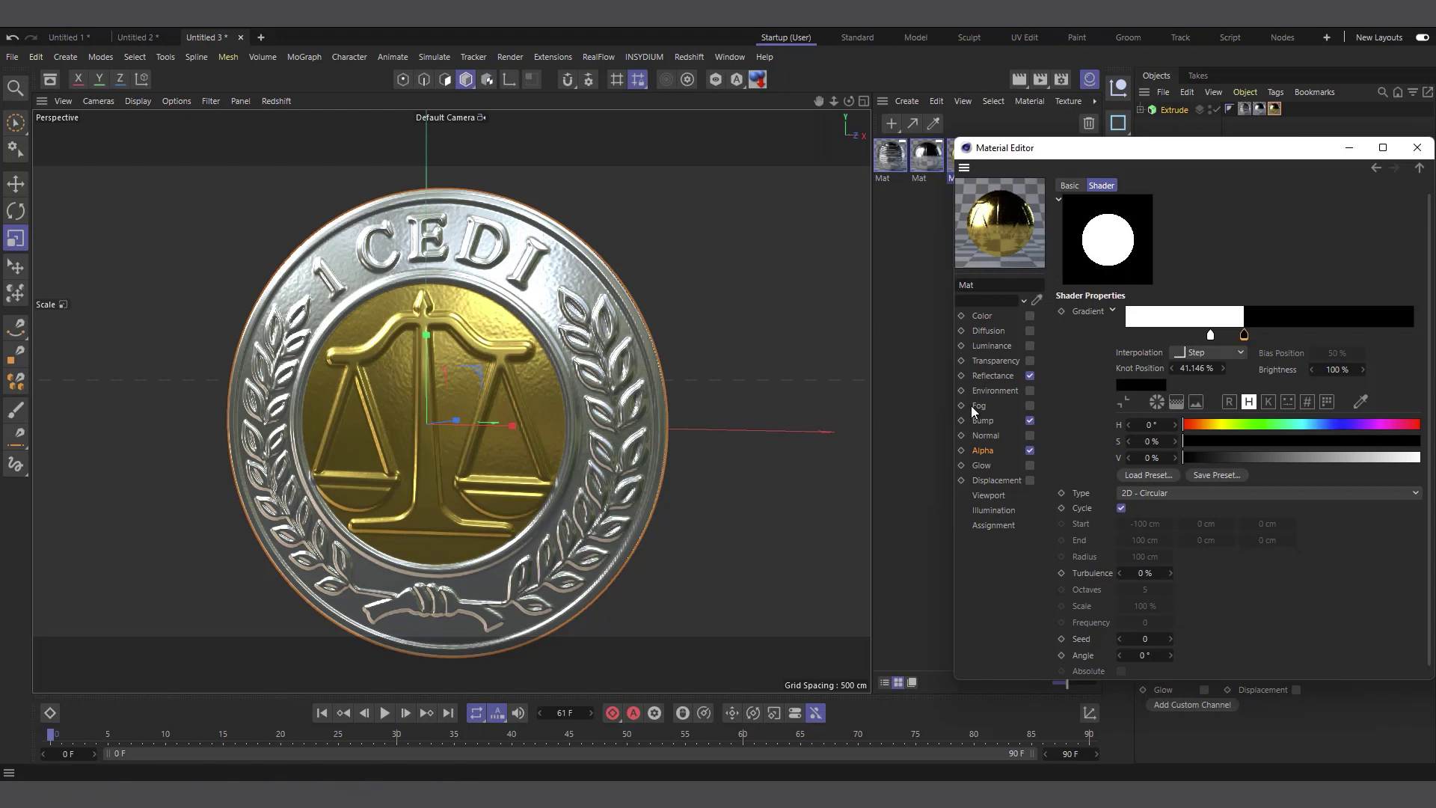
scroll(474, 406, "down", 1)
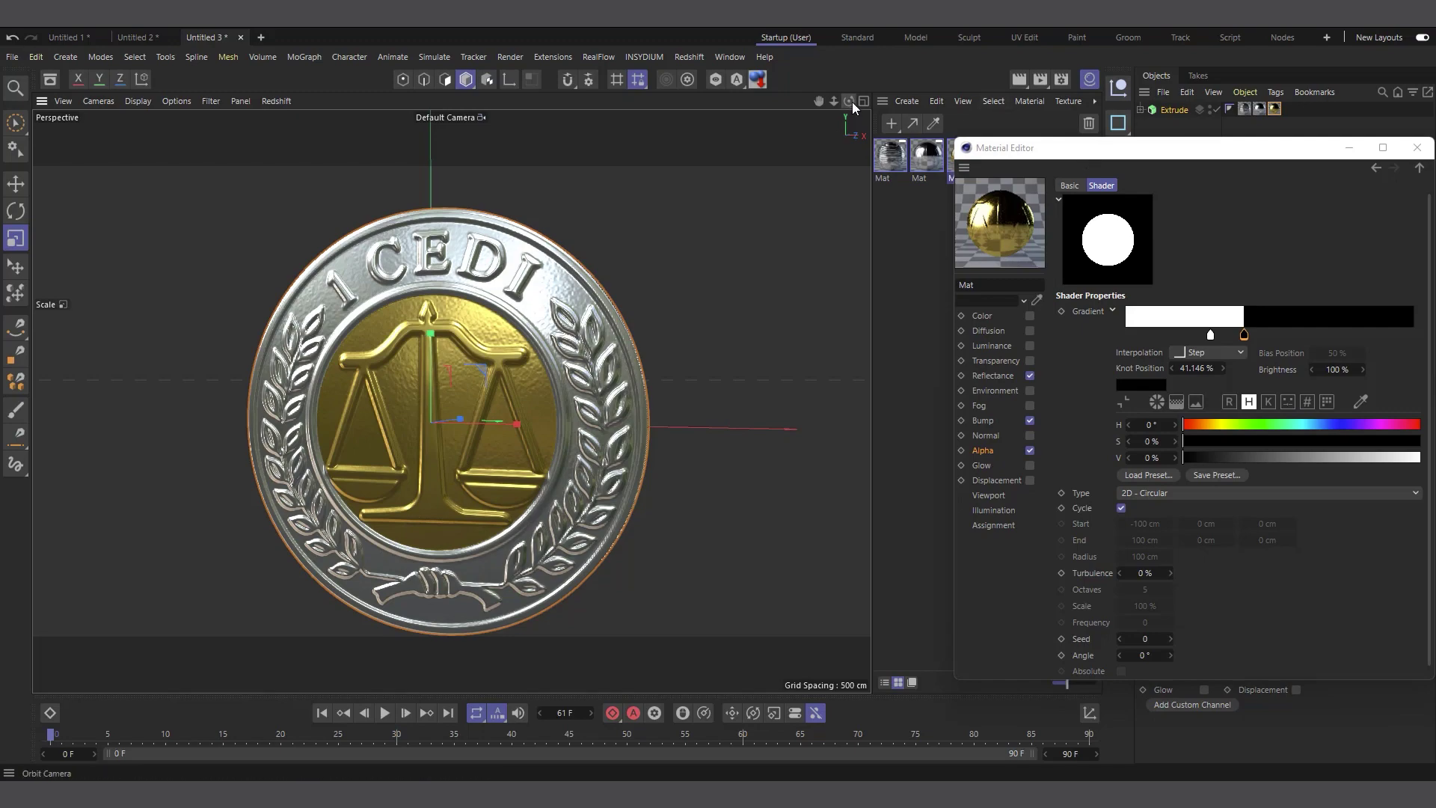
left_click_drag(850, 101, 850, 101)
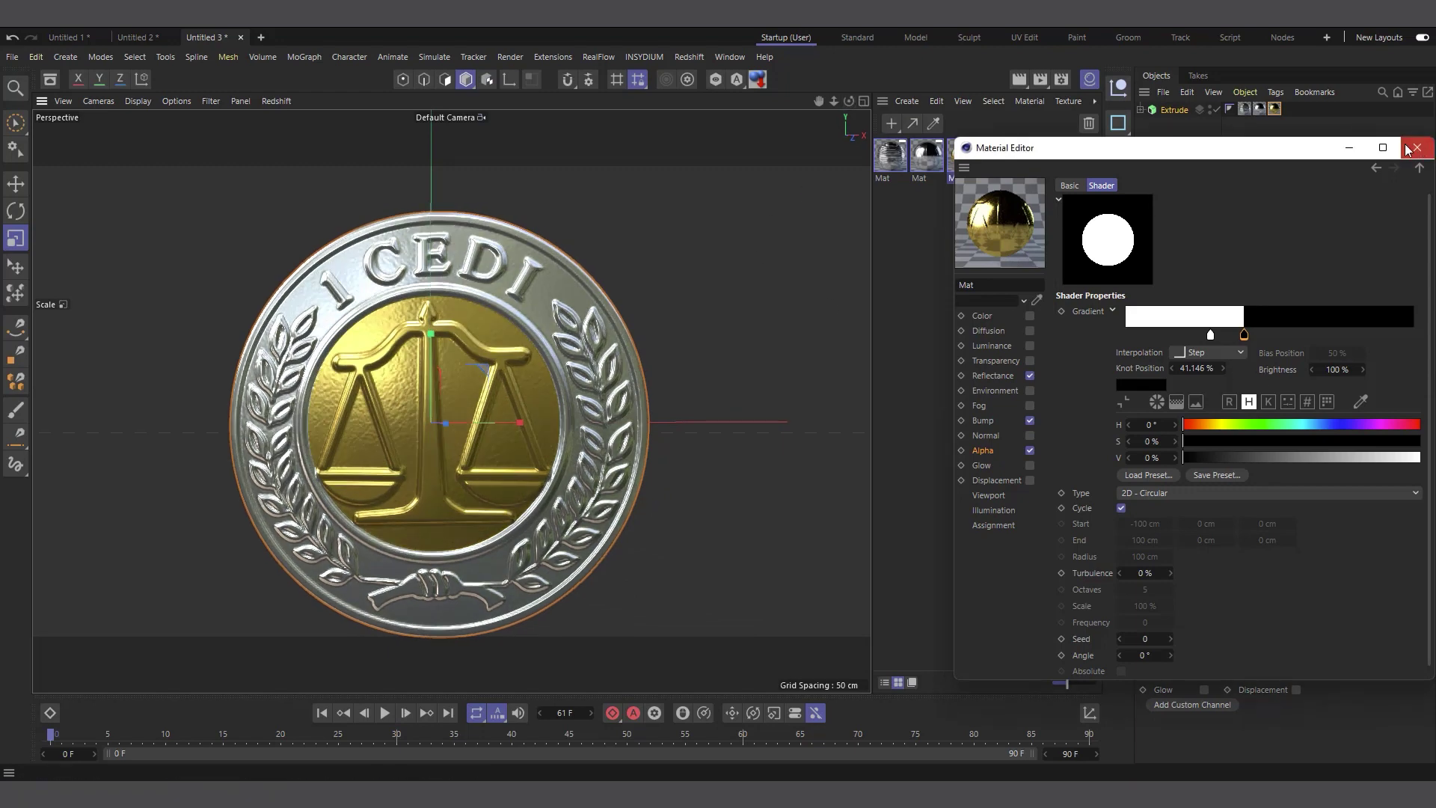
left_click(1416, 147)
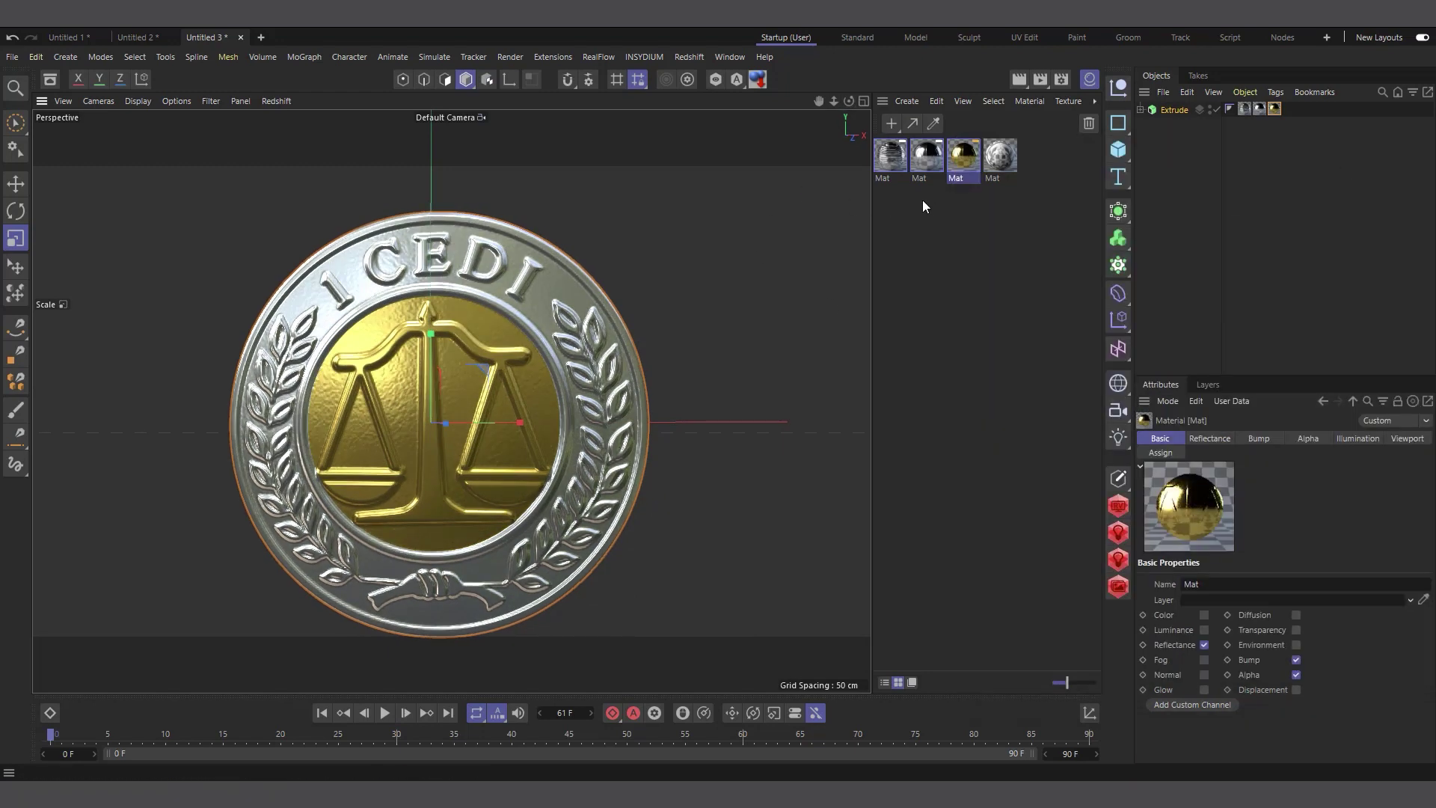
- Check the back-face material's color texture, apply the material to the Extrude object, and restrict it to selection C2
double_click(996, 160)
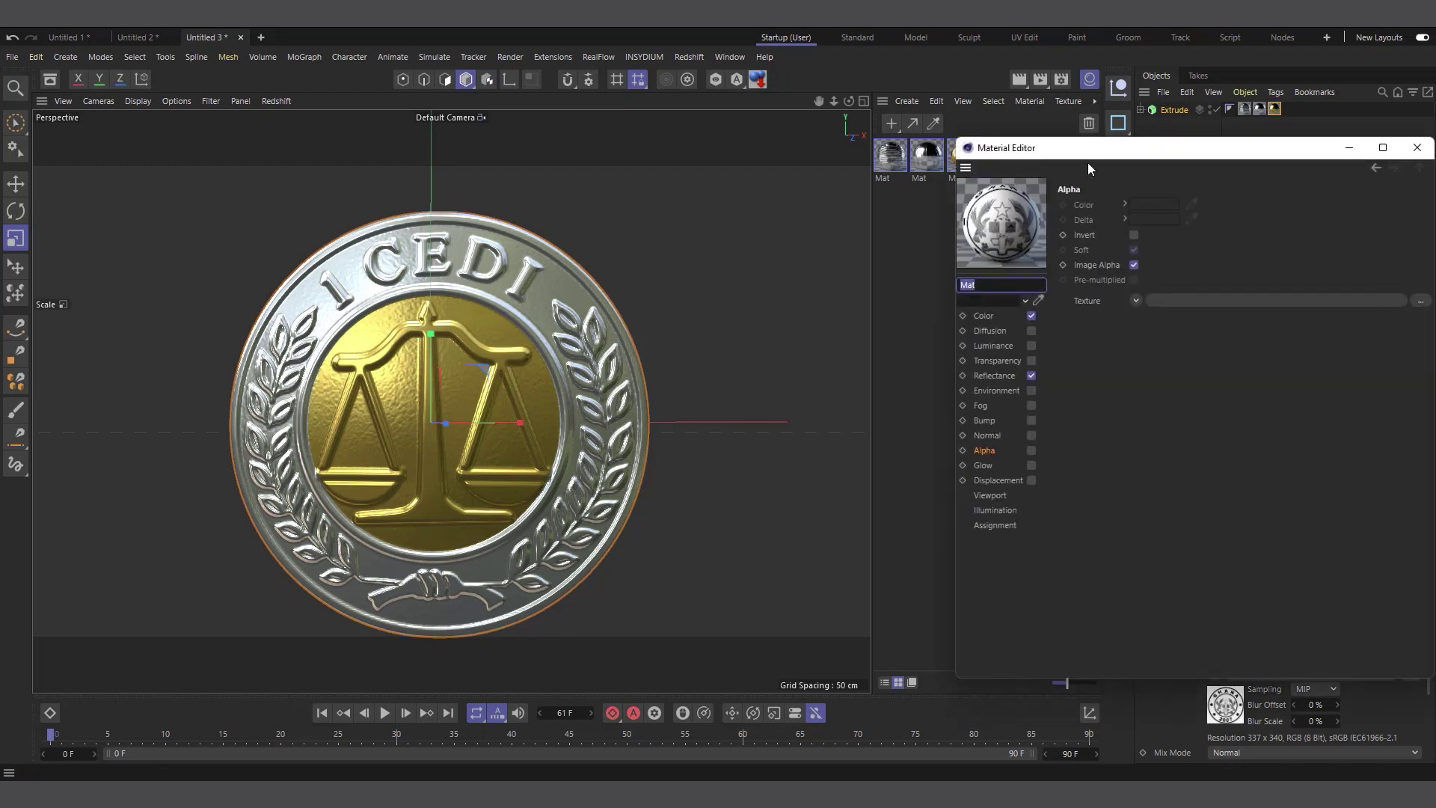
left_click_drag(1088, 163, 787, 165)
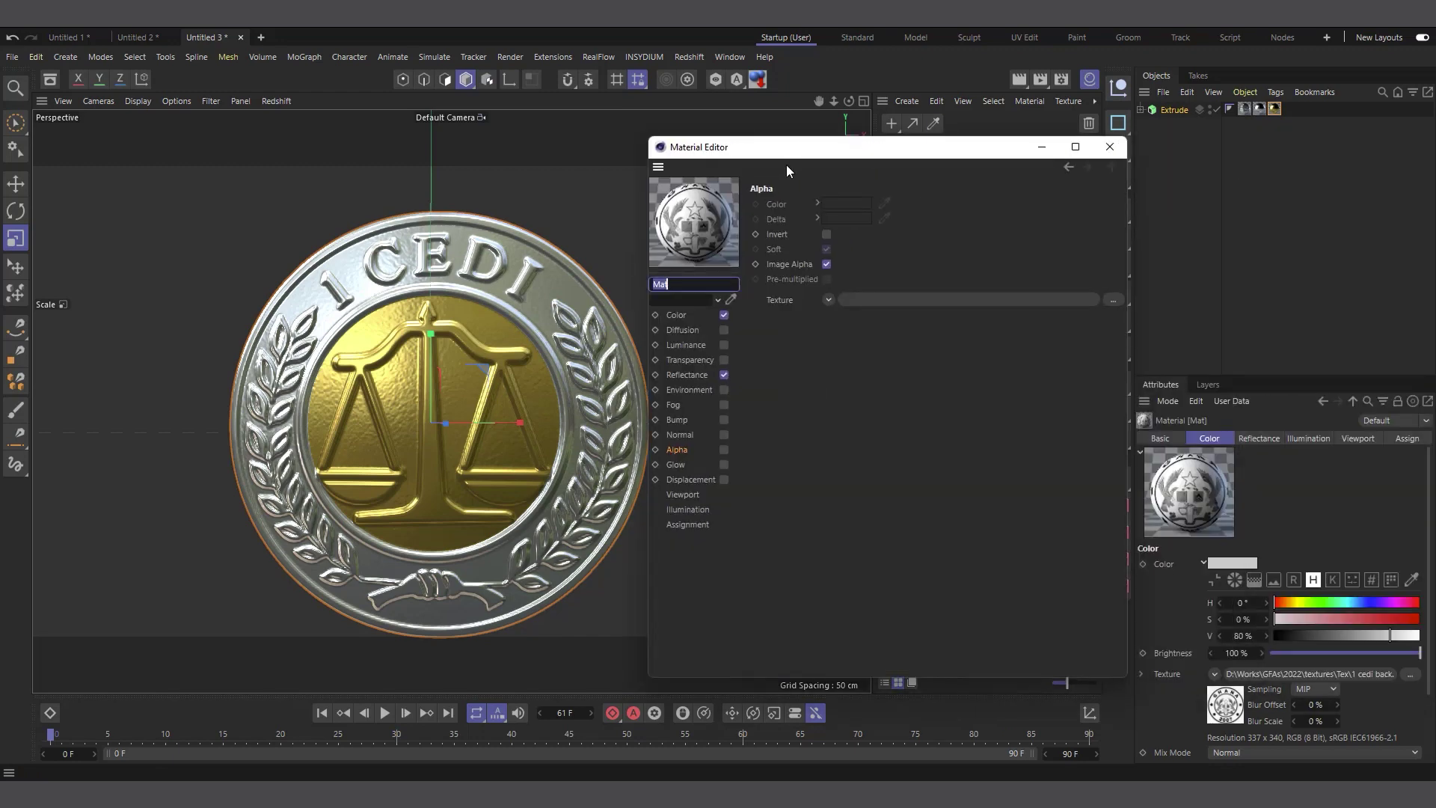
left_click(674, 317)
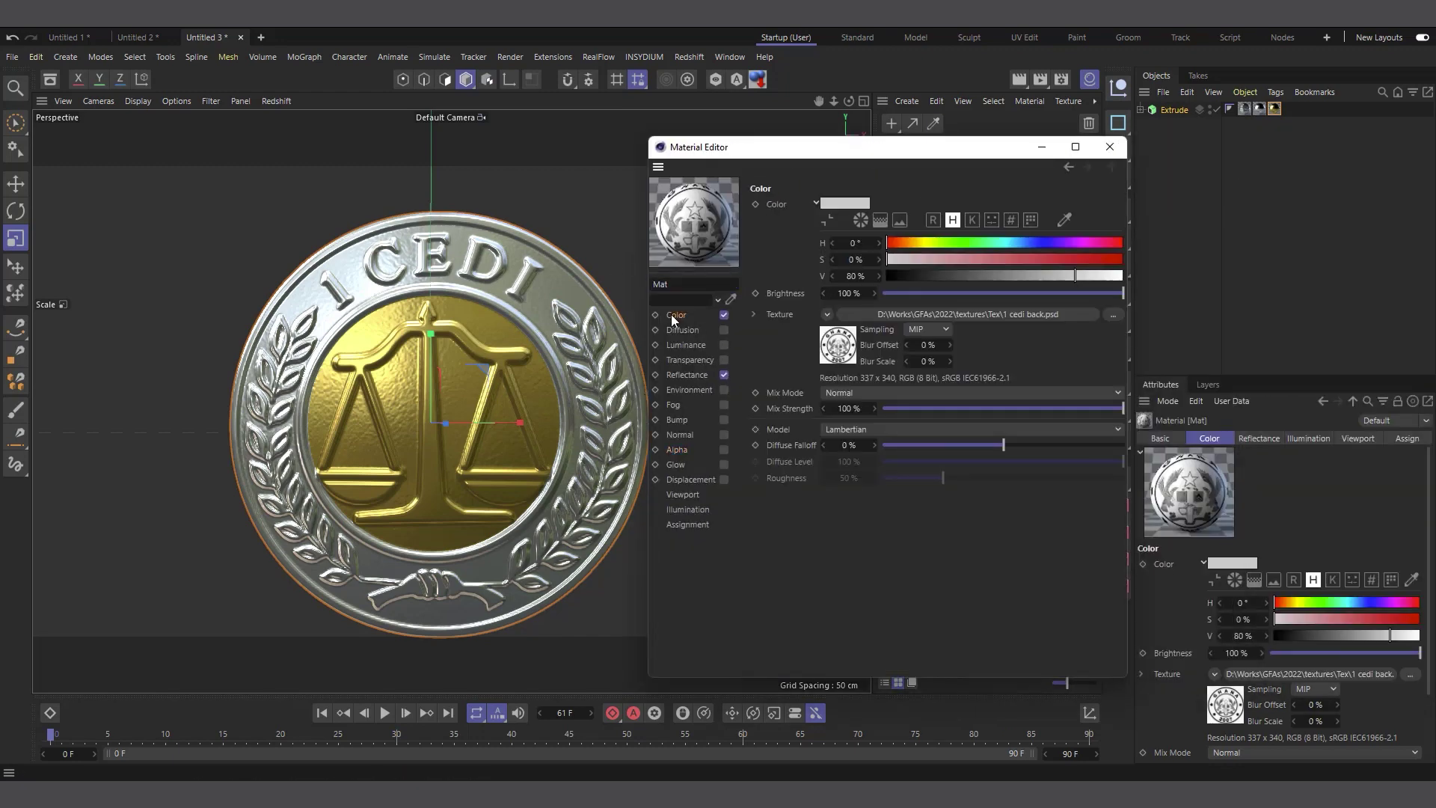
left_click(1110, 149)
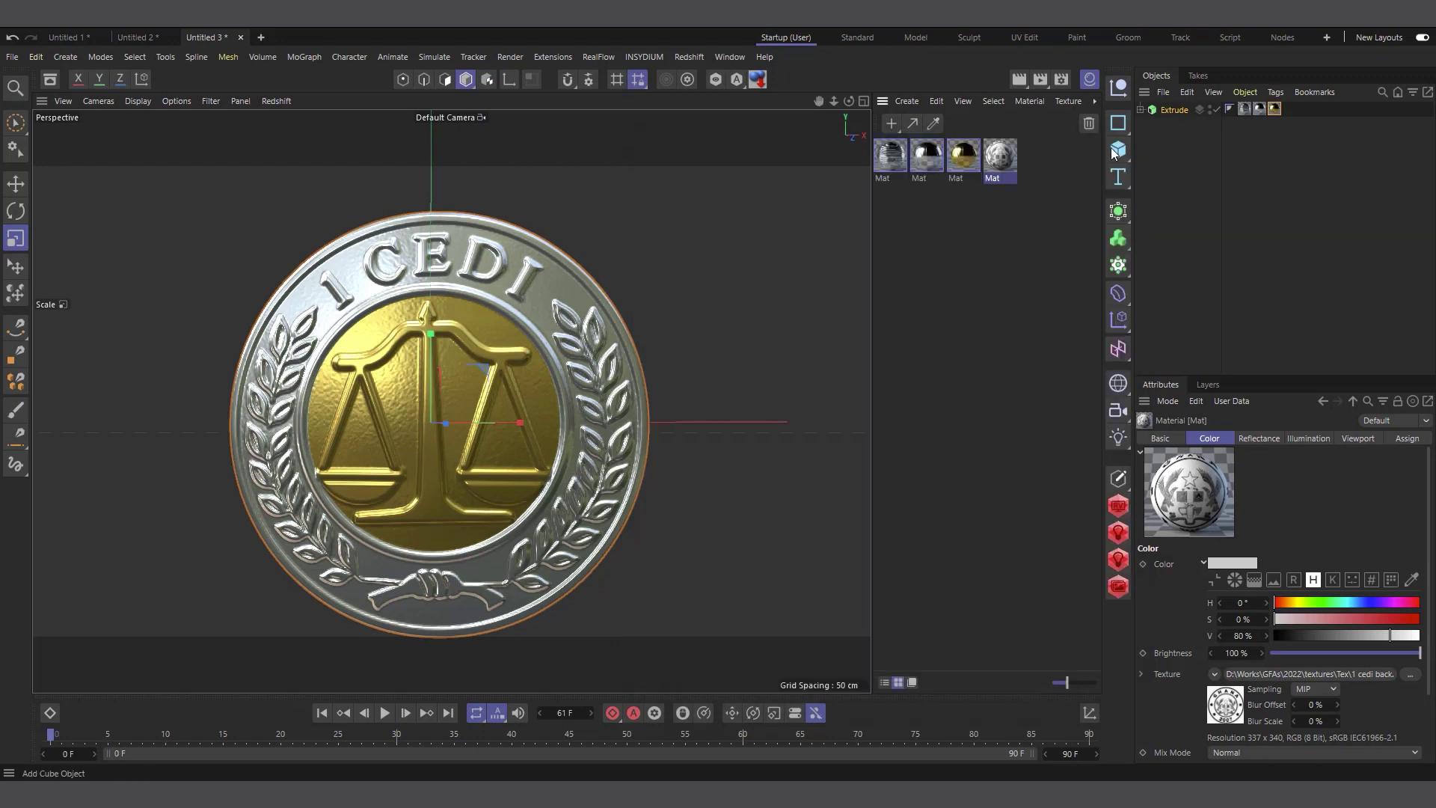
left_click_drag(1001, 158, 1177, 114)
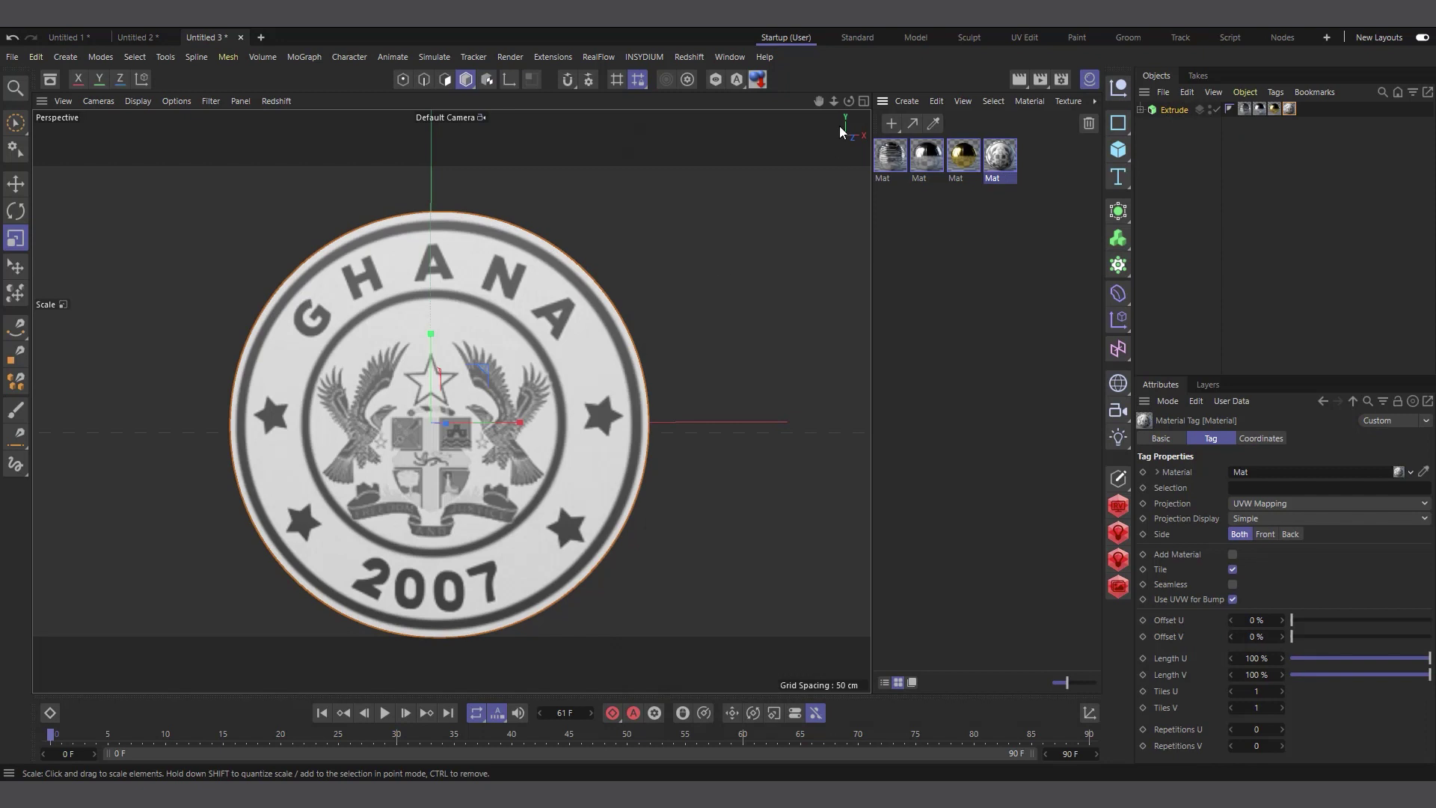
left_click_drag(852, 100, 965, 104)
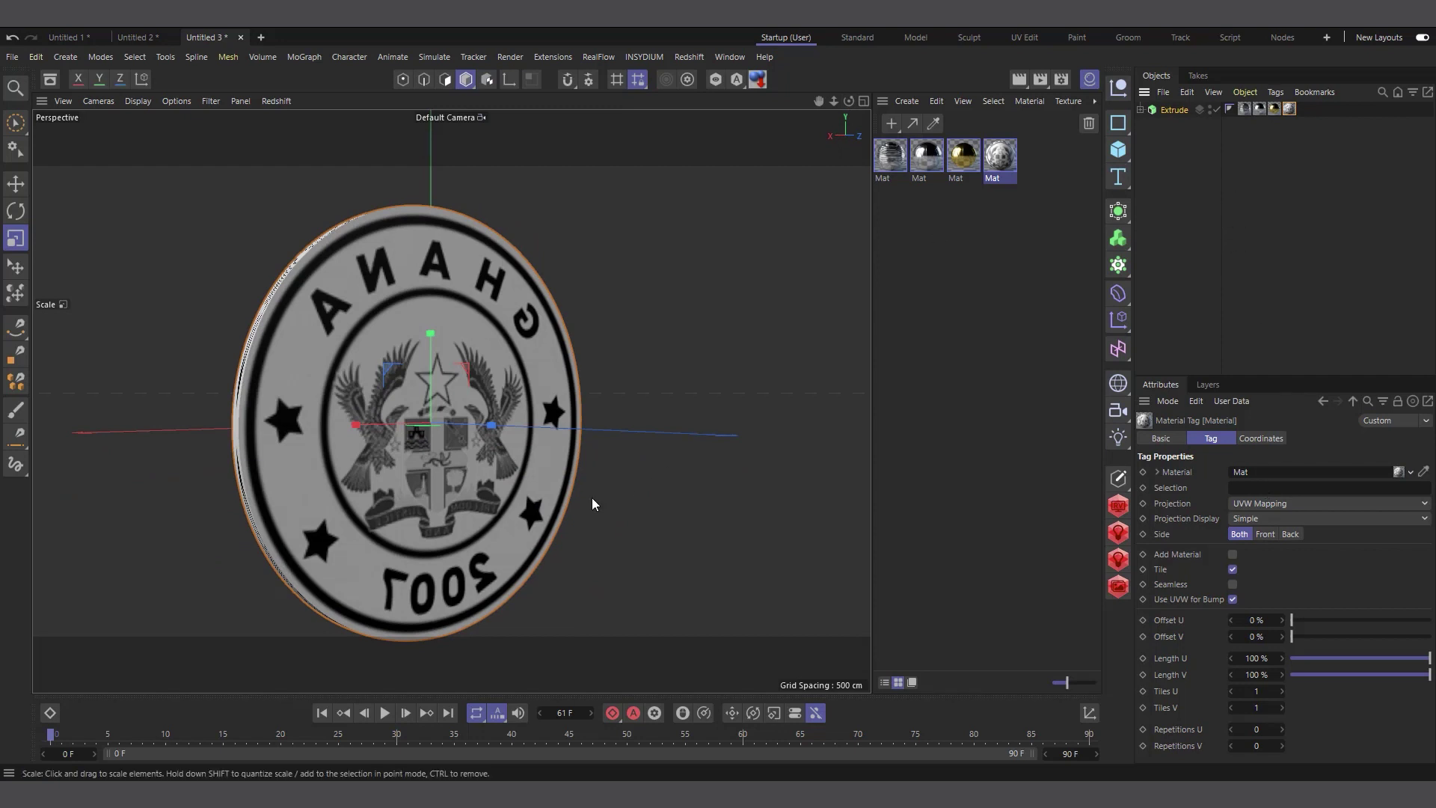
left_click(1232, 488)
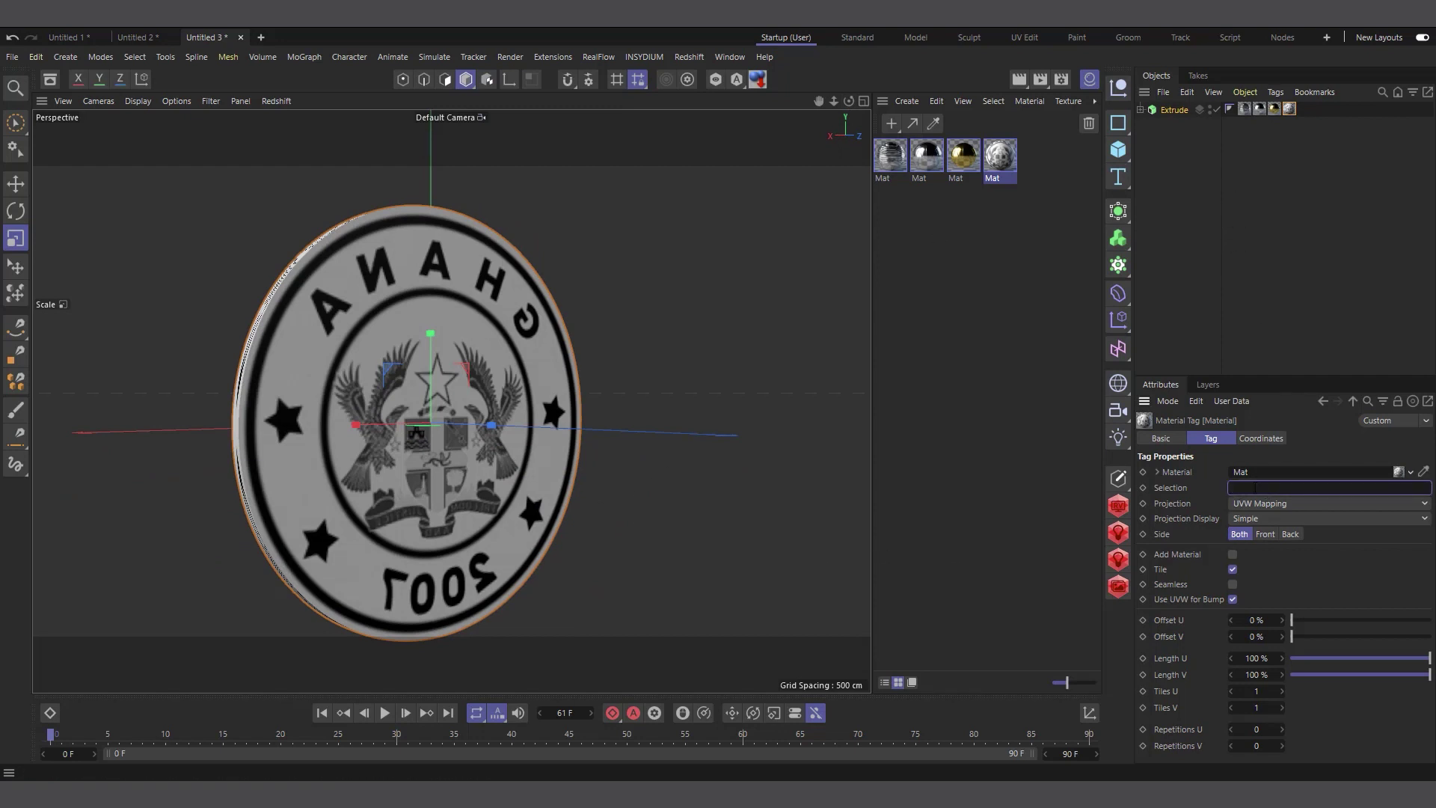
type("C2")
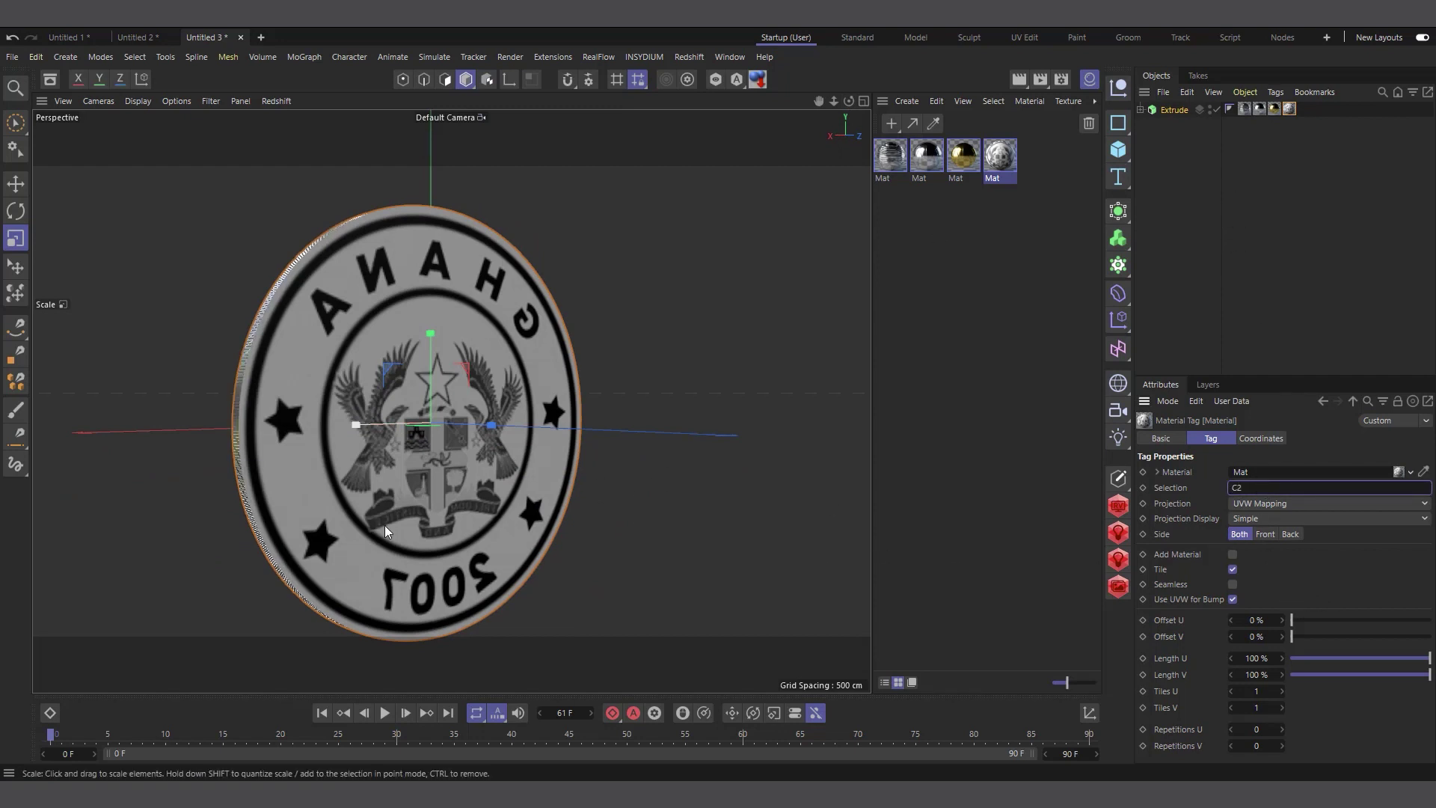
- Set the back-face material tag's projection to Flat and scale the texture up to fit the coin's back face
mouse_move(849, 102)
left_mouse_down()
mouse_move(1028, 139)
mouse_move(1062, 86)
mouse_move(851, 110)
left_mouse_up()
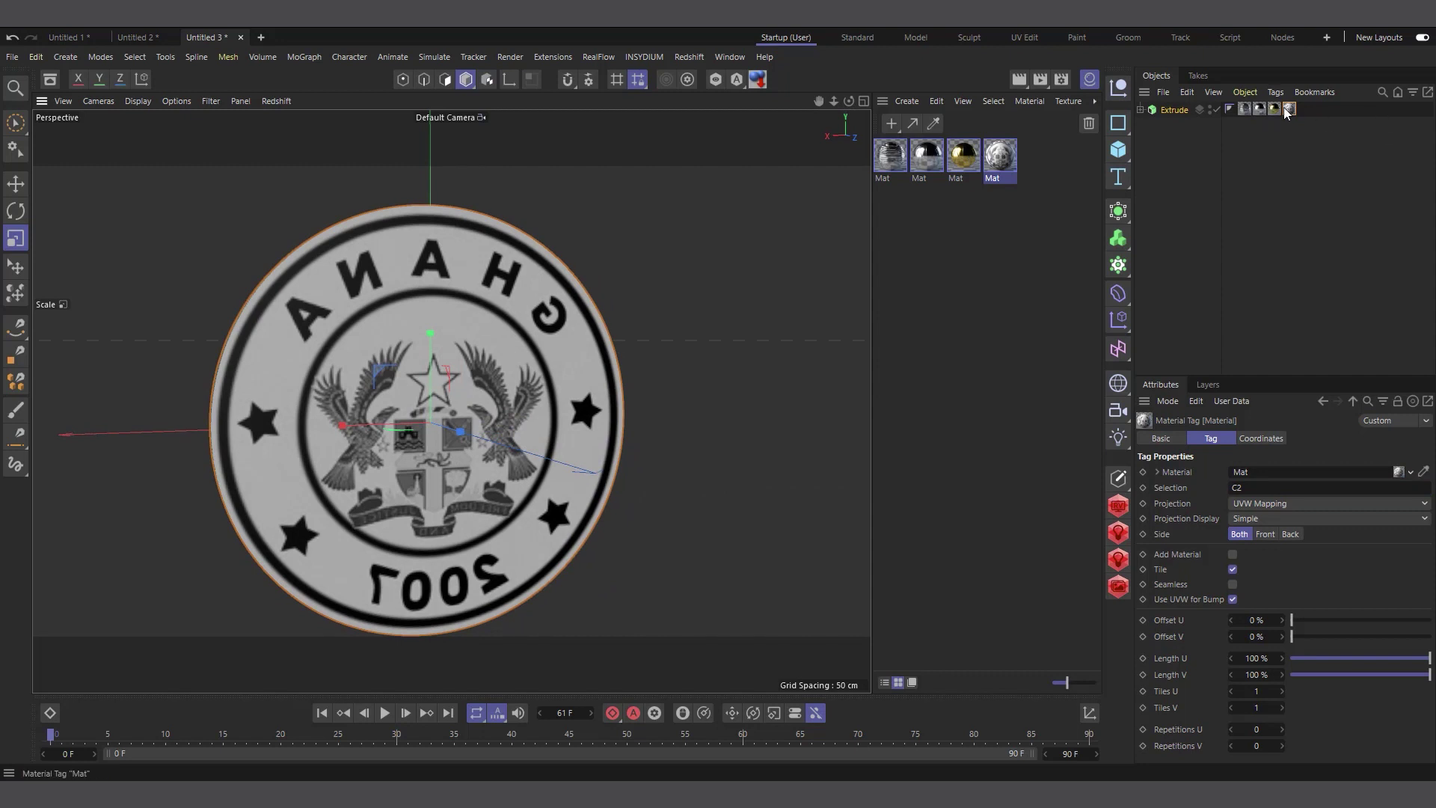
left_click(1258, 505)
left_click(1259, 550)
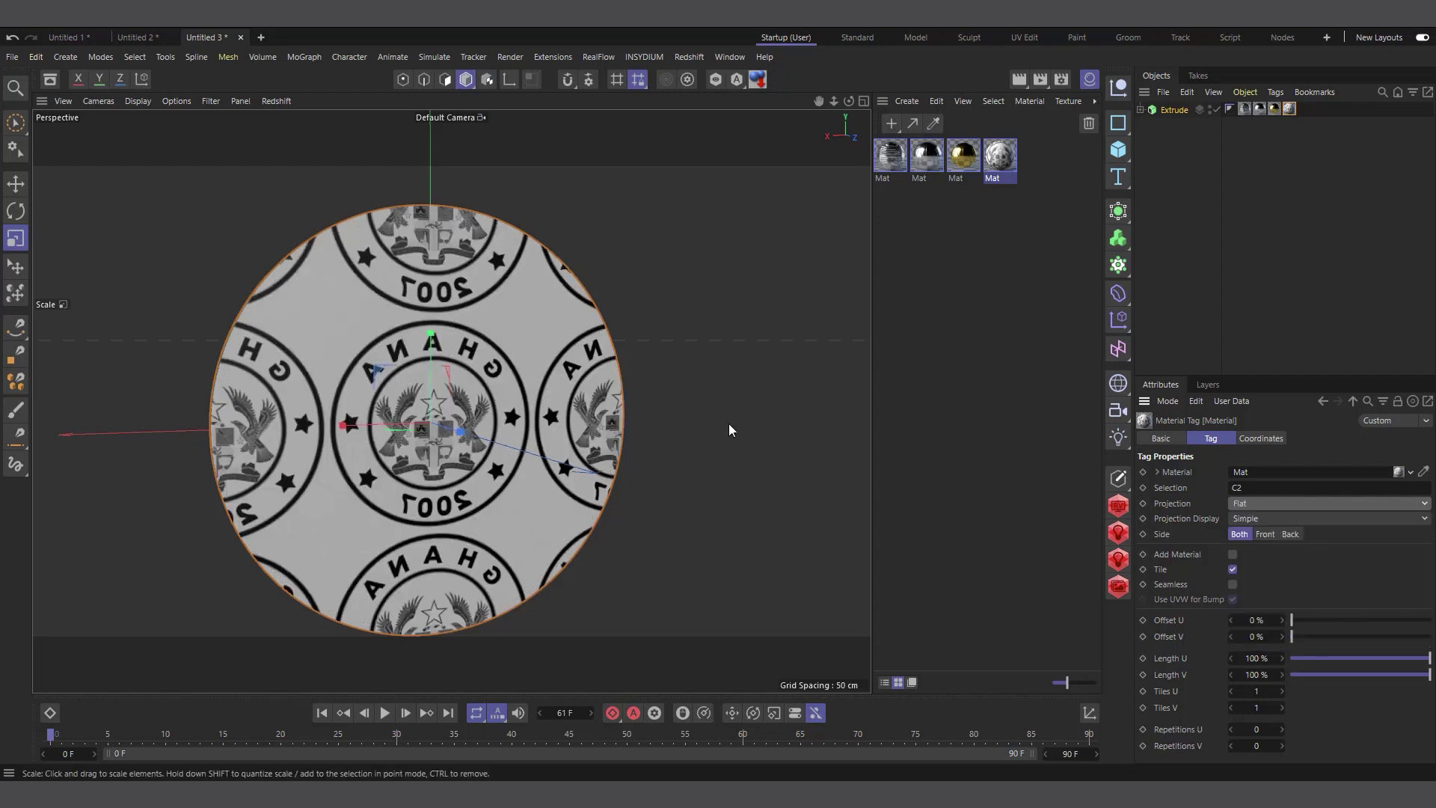
left_click(486, 80)
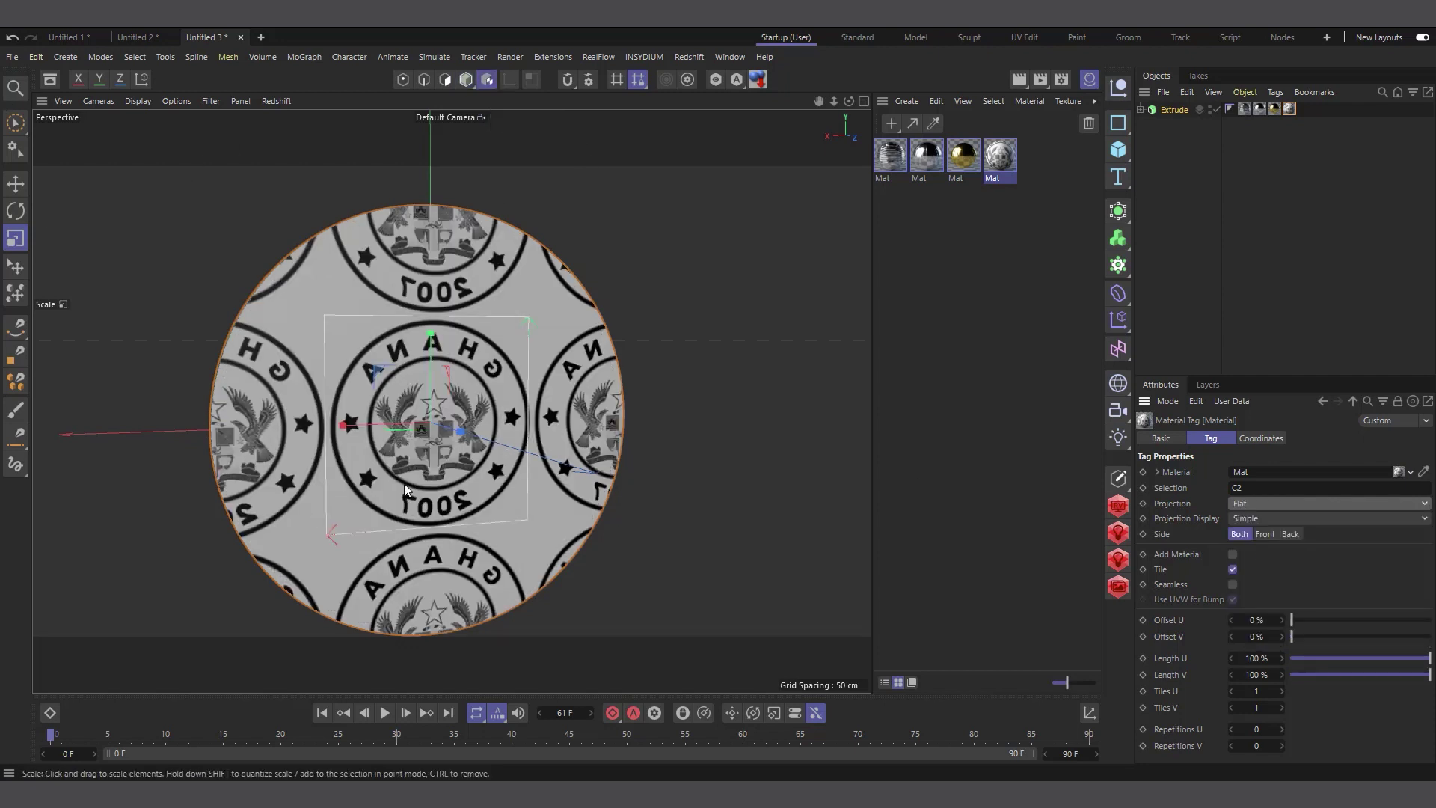
left_click_drag(404, 483, 870, 281)
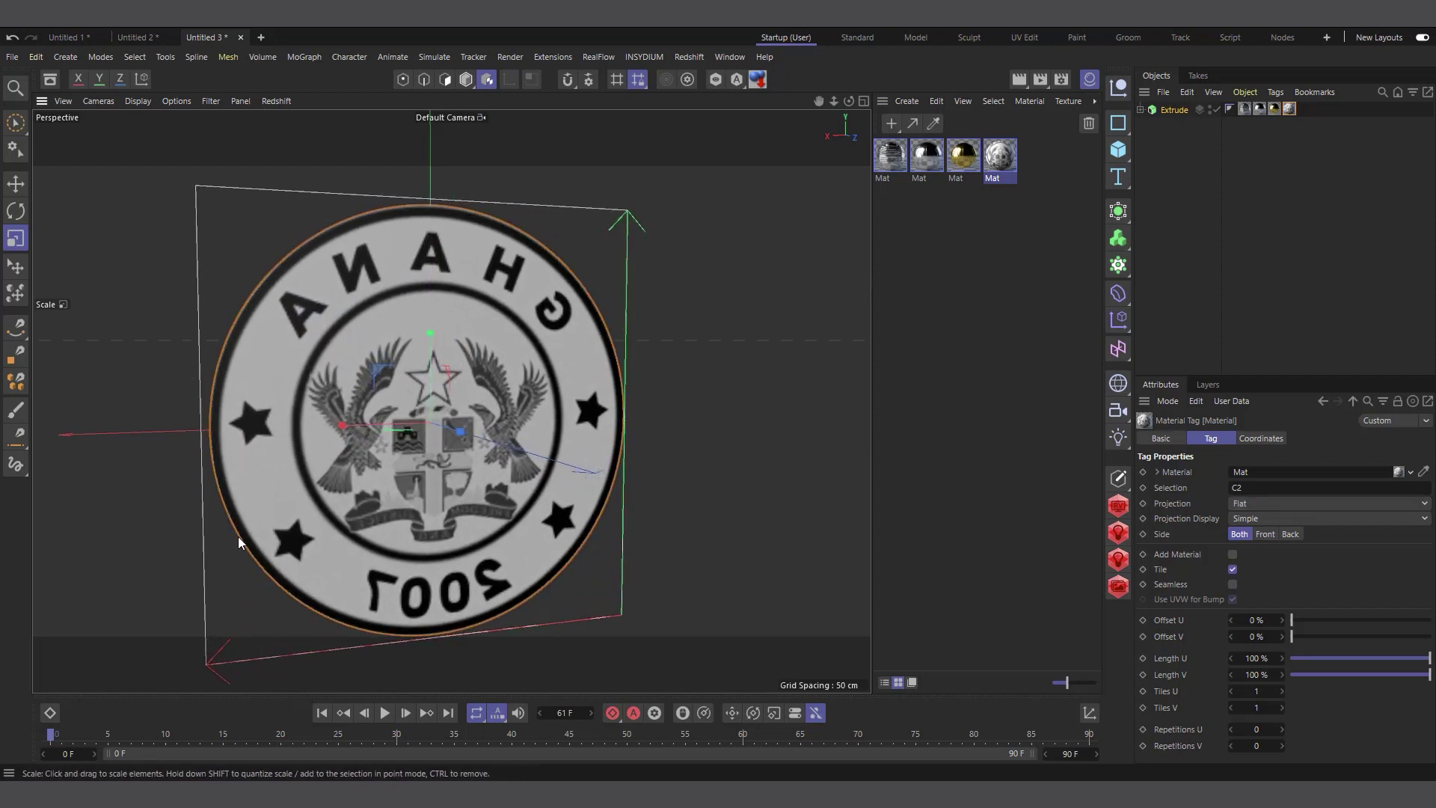
left_click(465, 81)
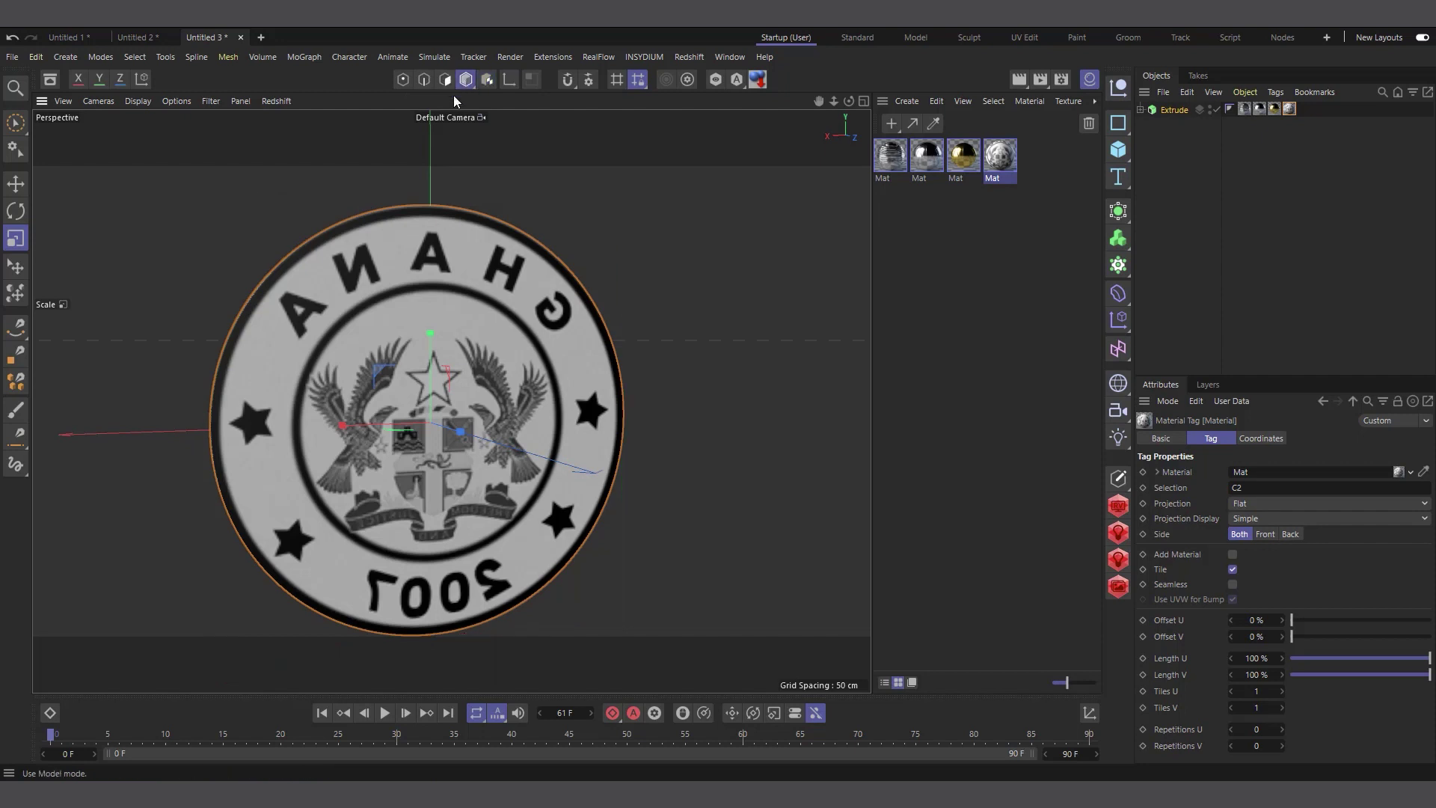
- Copy the back-face material's "1 cedi back.psd" color texture to its Bump channel, enable Bump and disable Color
double_click(1000, 155)
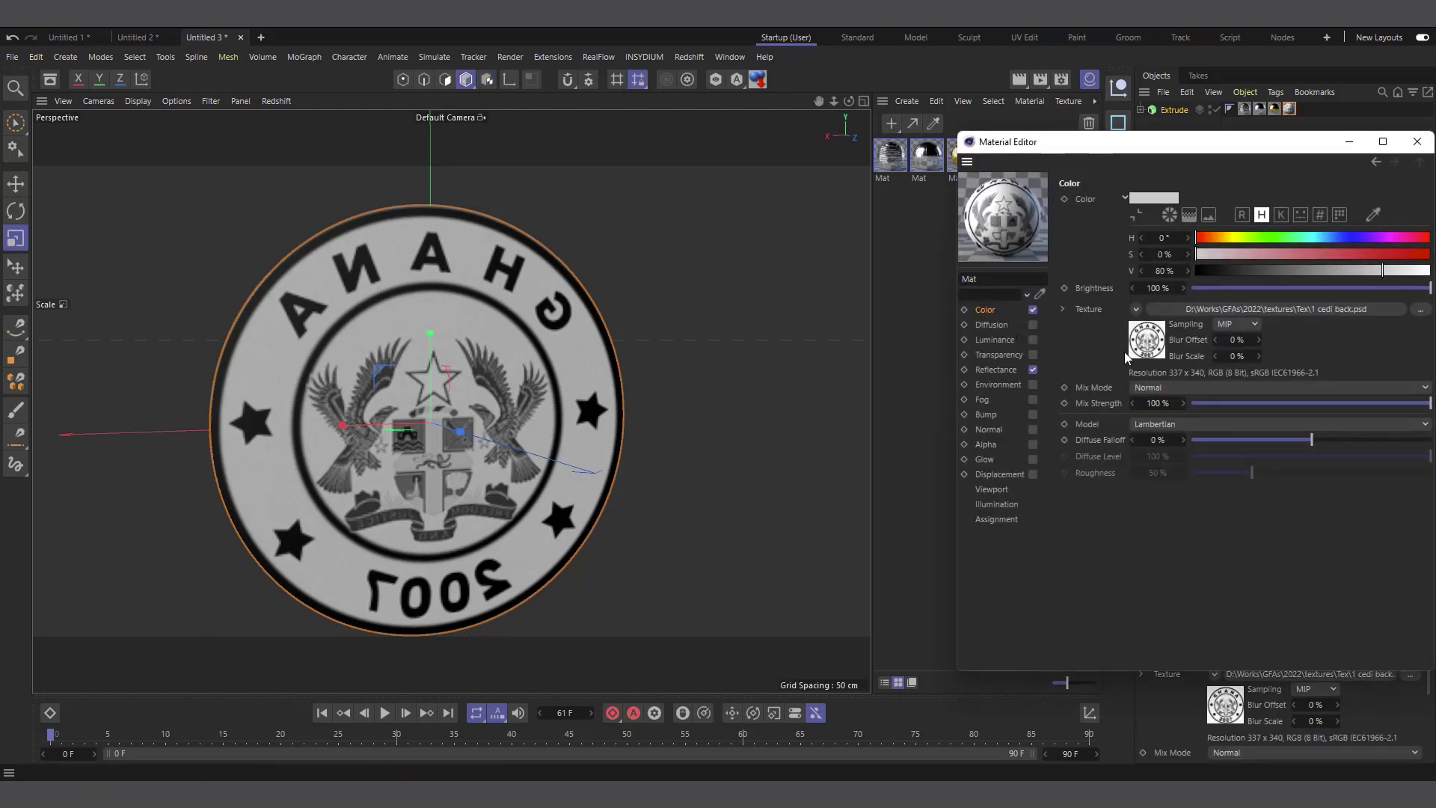
left_click_drag(1148, 341, 1136, 313)
left_click(994, 310)
right_click(1088, 311)
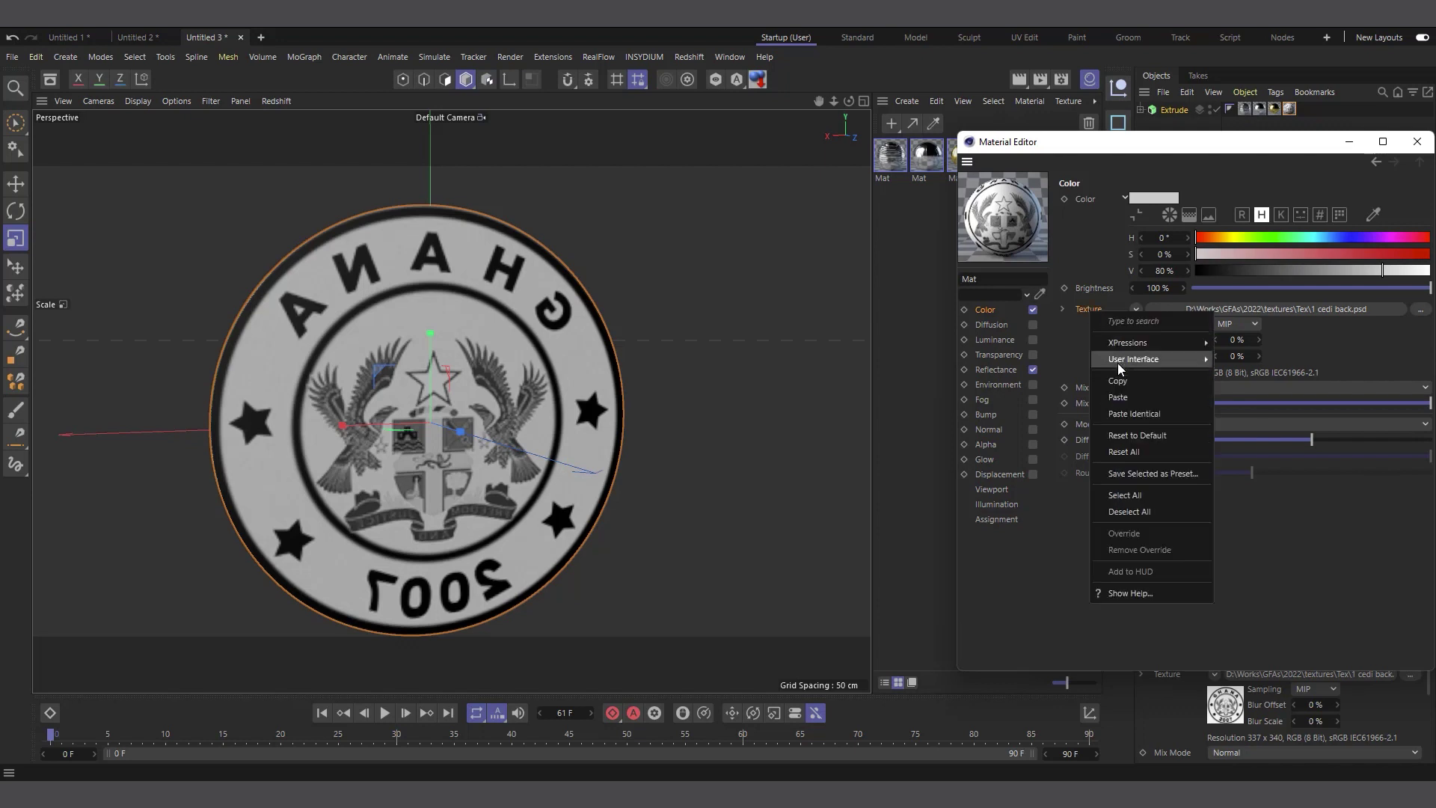
left_click(1061, 358)
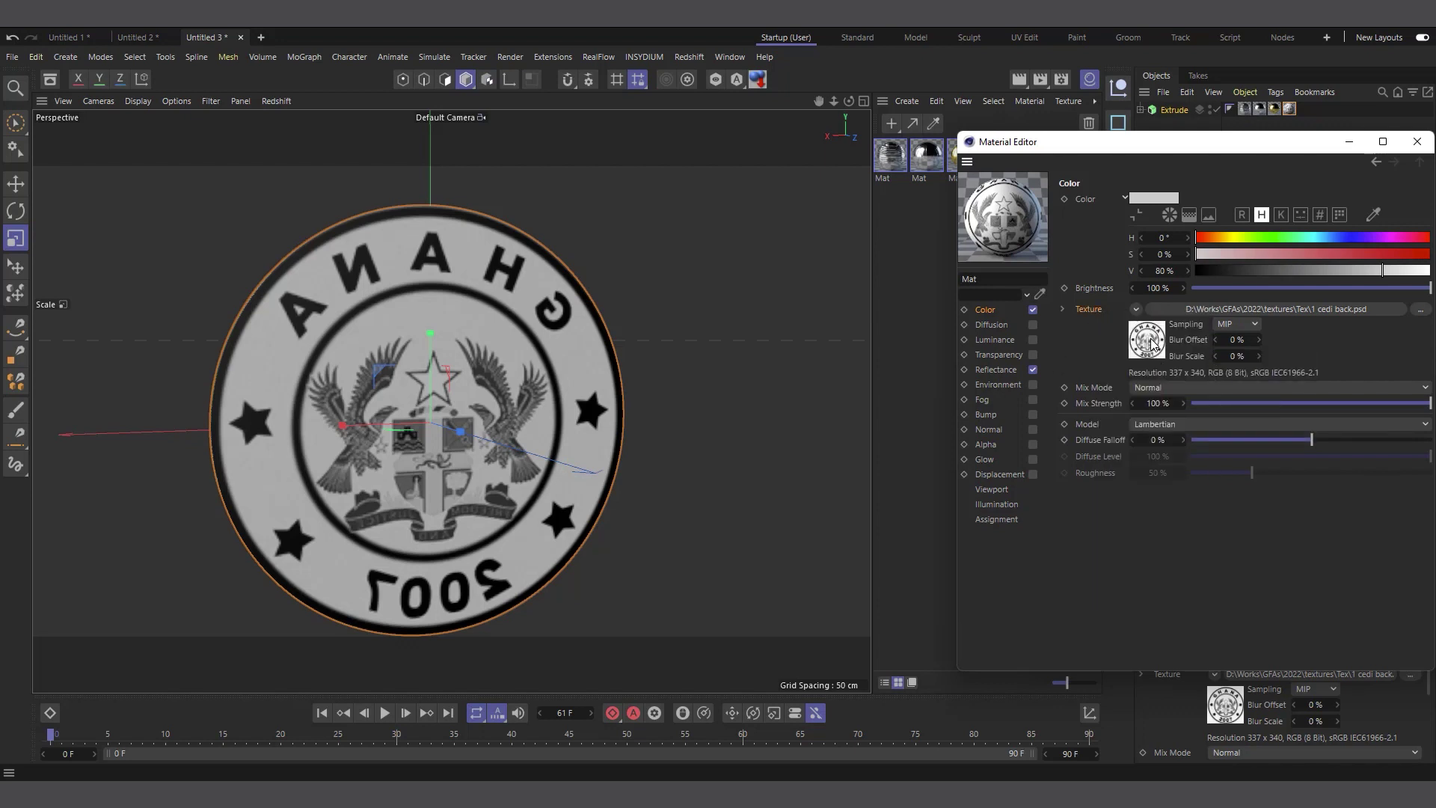
left_click_drag(1145, 335, 1126, 241)
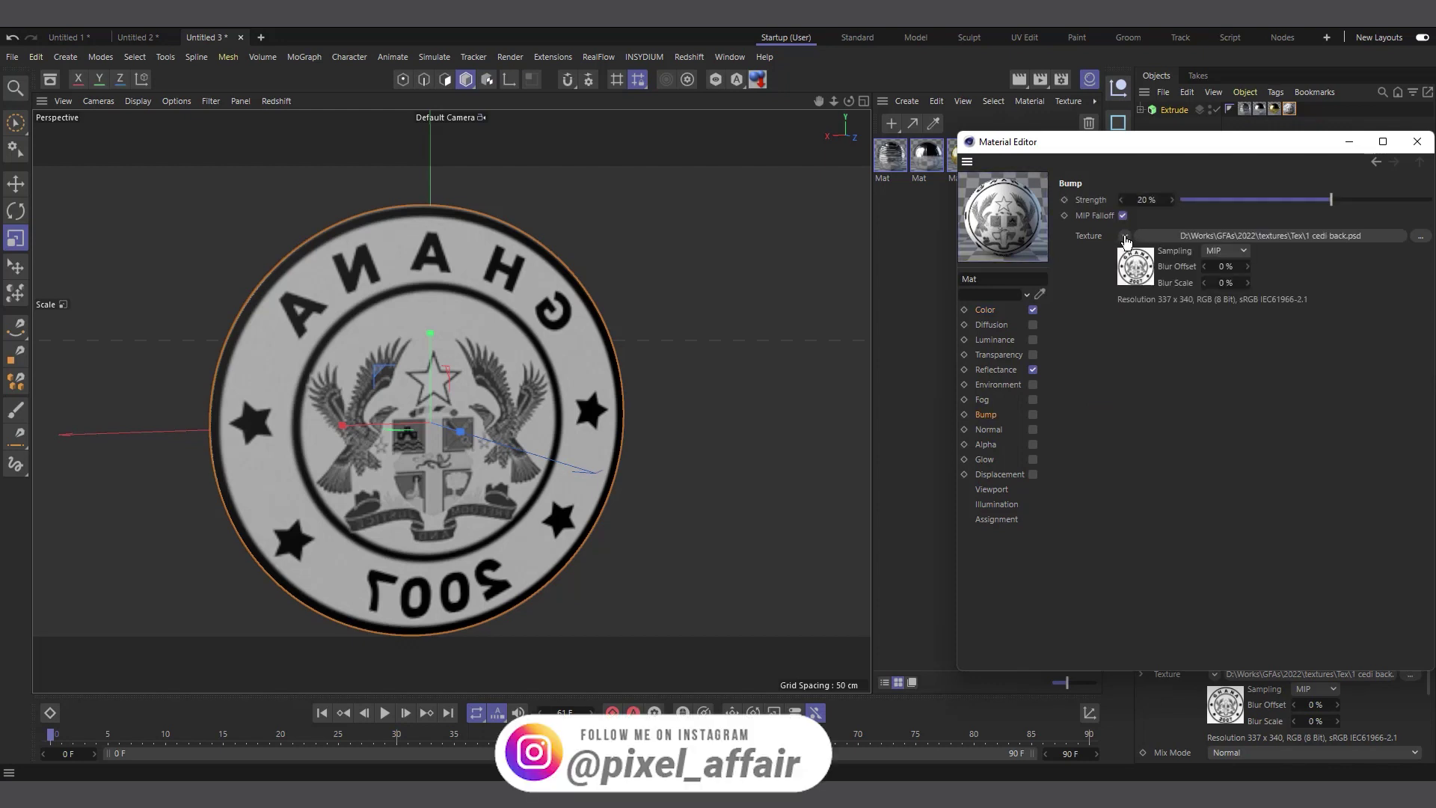
left_click(1033, 414)
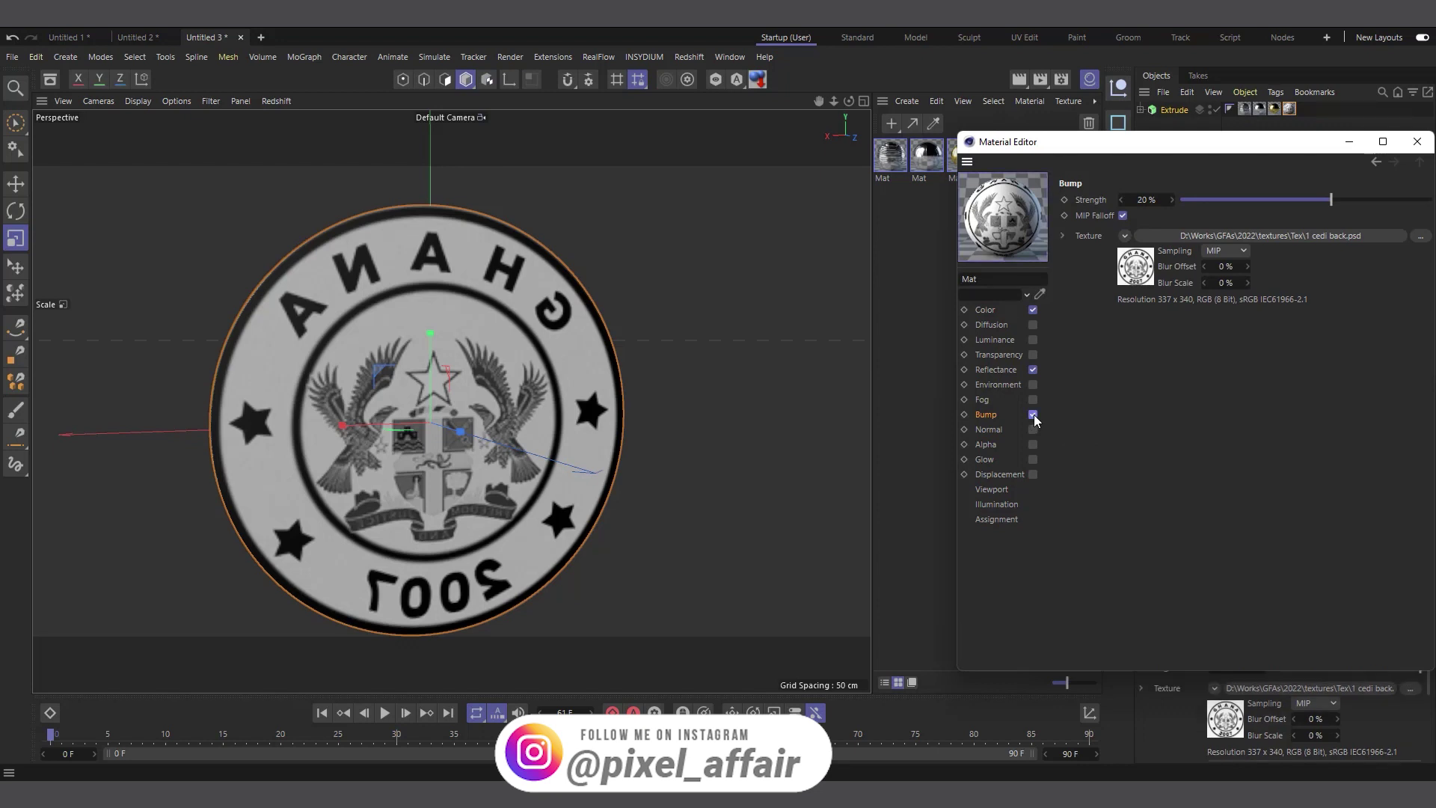
left_click(1033, 310)
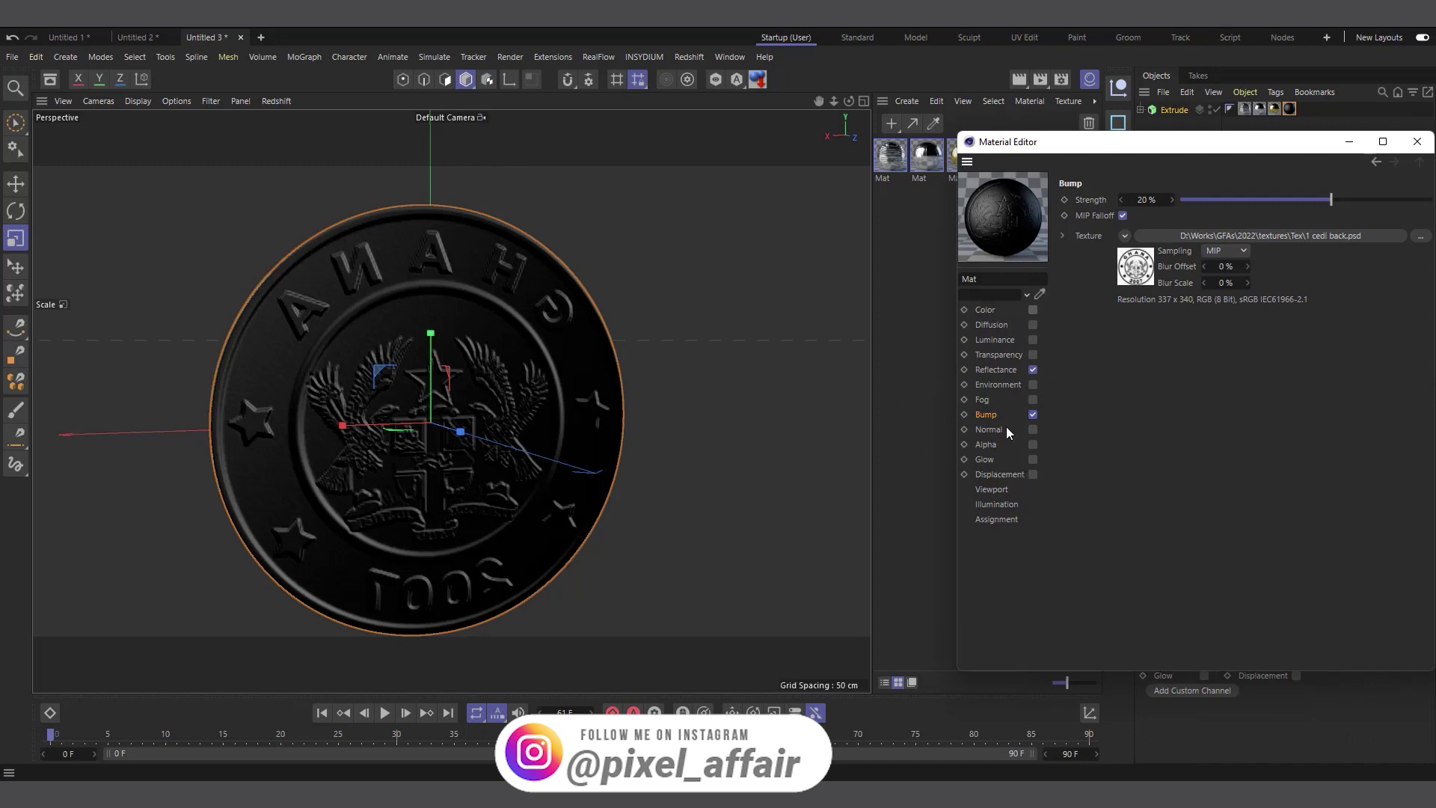
- Invert the back-face bump image by setting its black point to 1 and its white point to 0
left_click(1135, 276)
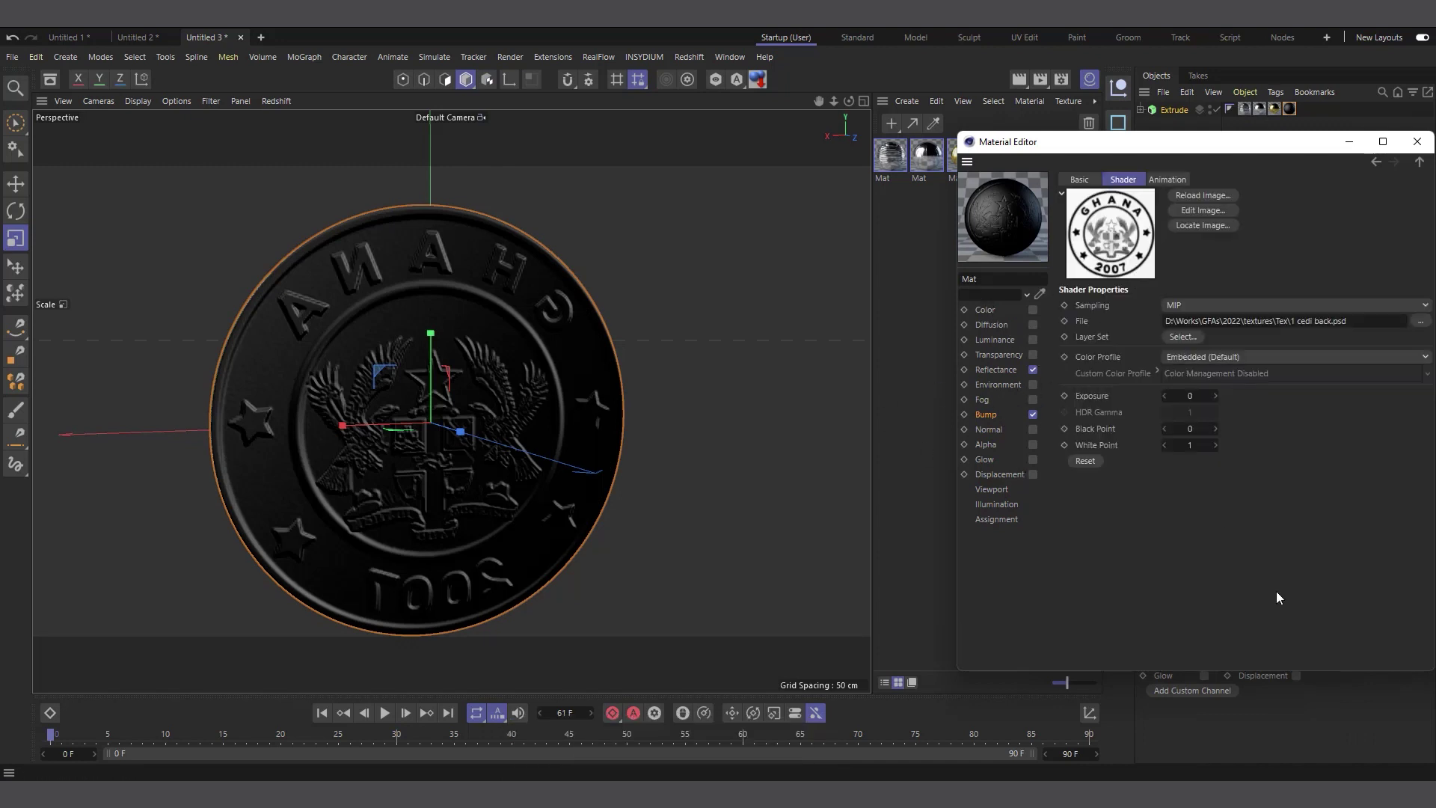
left_click(1193, 428)
type("1")
left_click(1190, 445)
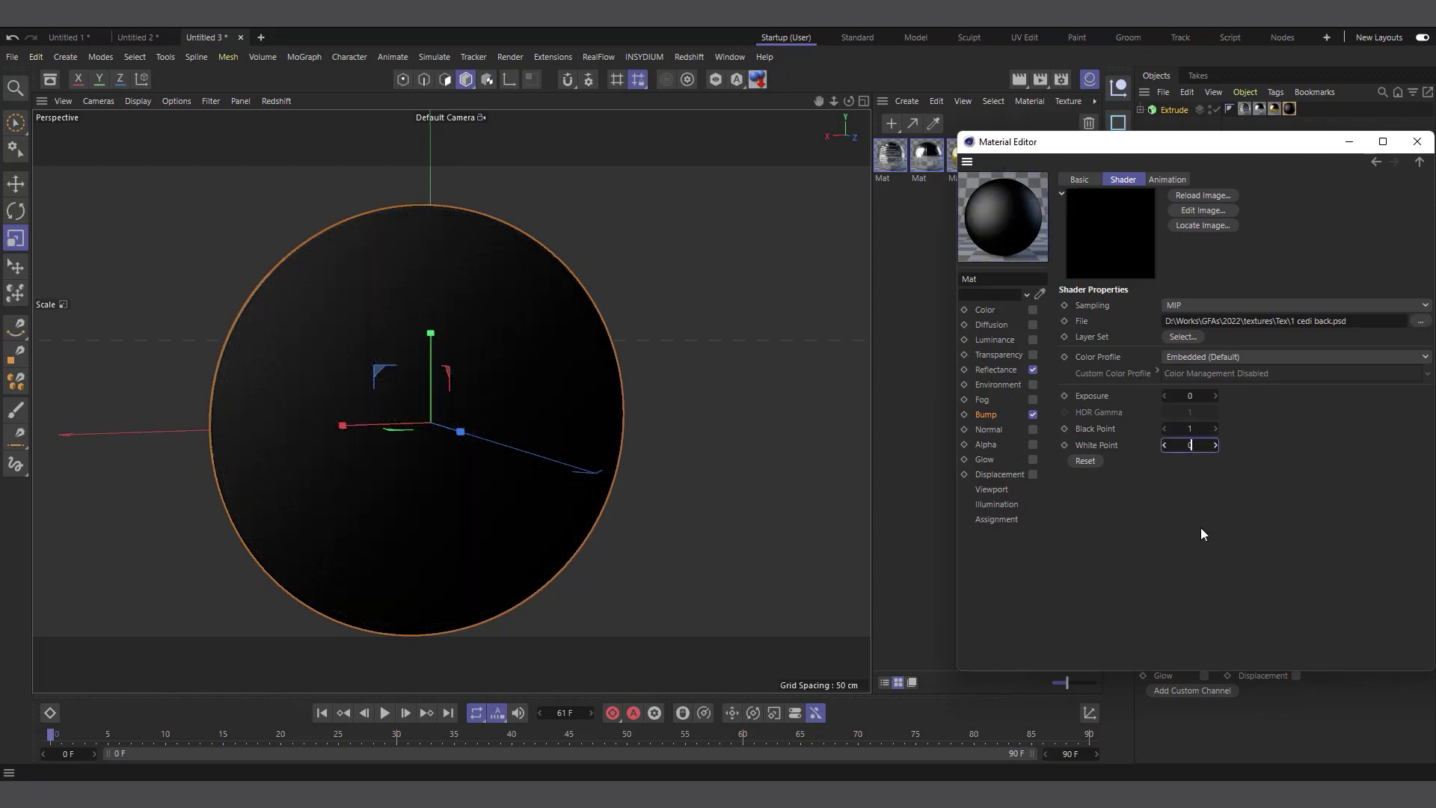
key("Return")
scroll(333, 438, "up", 3)
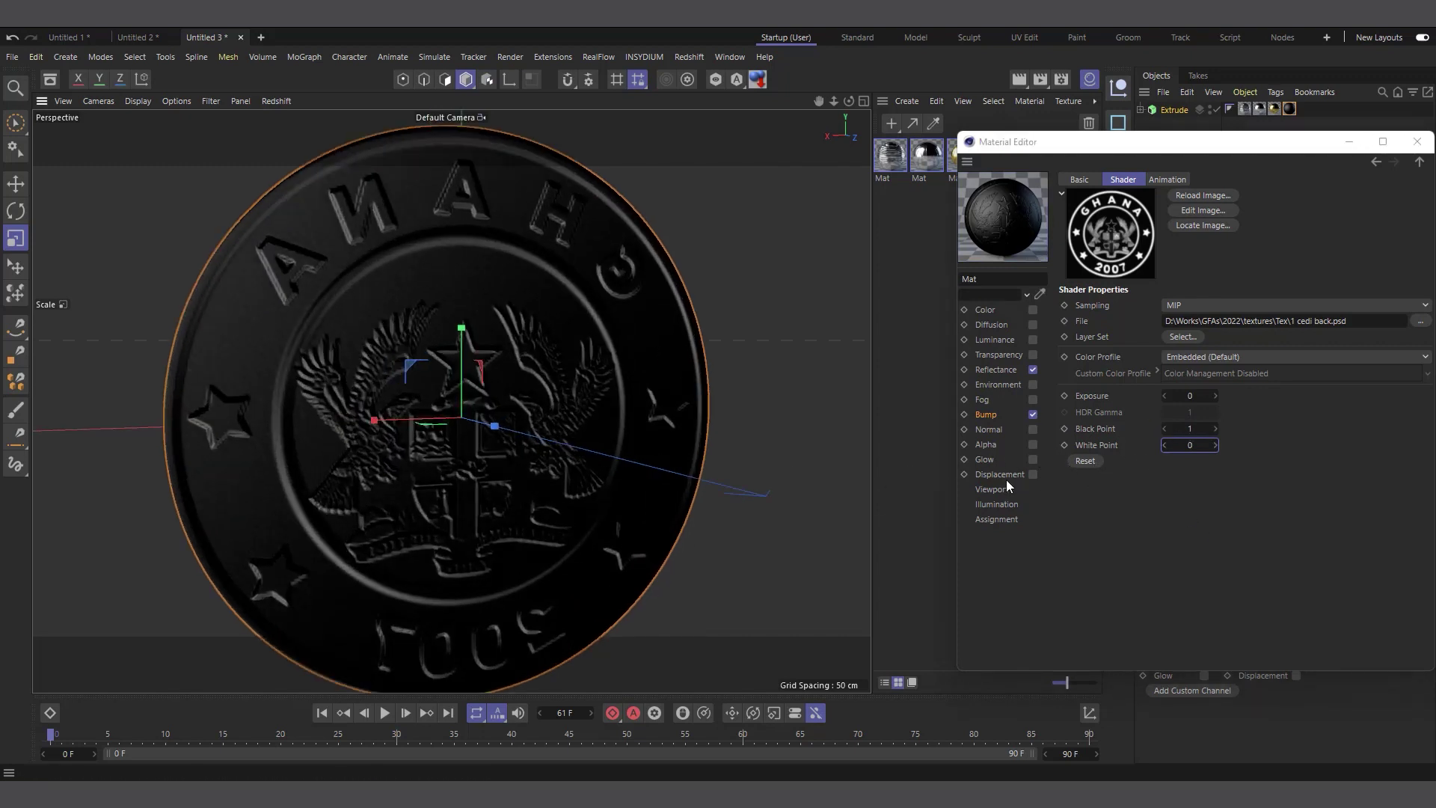
- Set the back-face material's bump strength to 10%
left_click(986, 414)
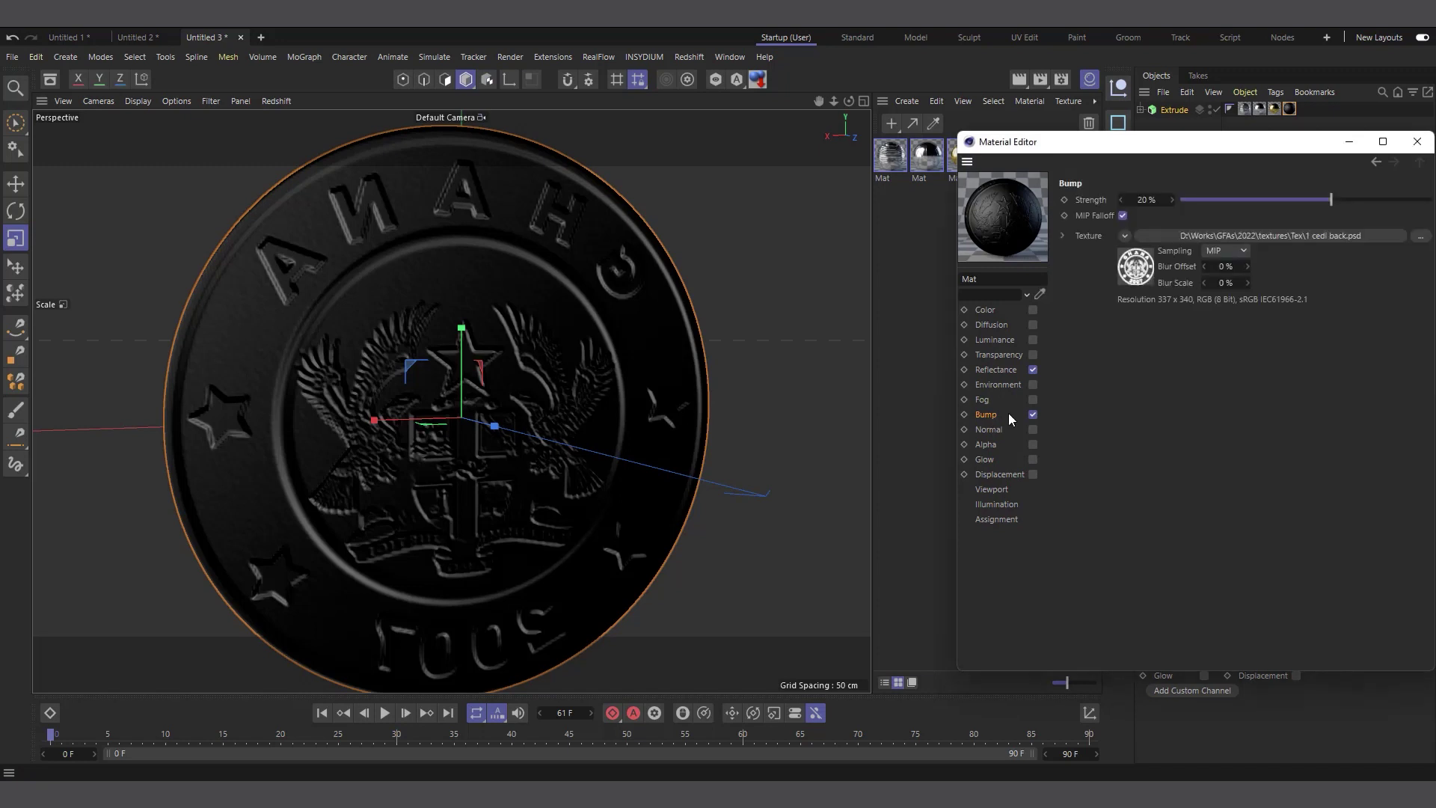
left_click(1144, 199)
type("10")
key("Return")
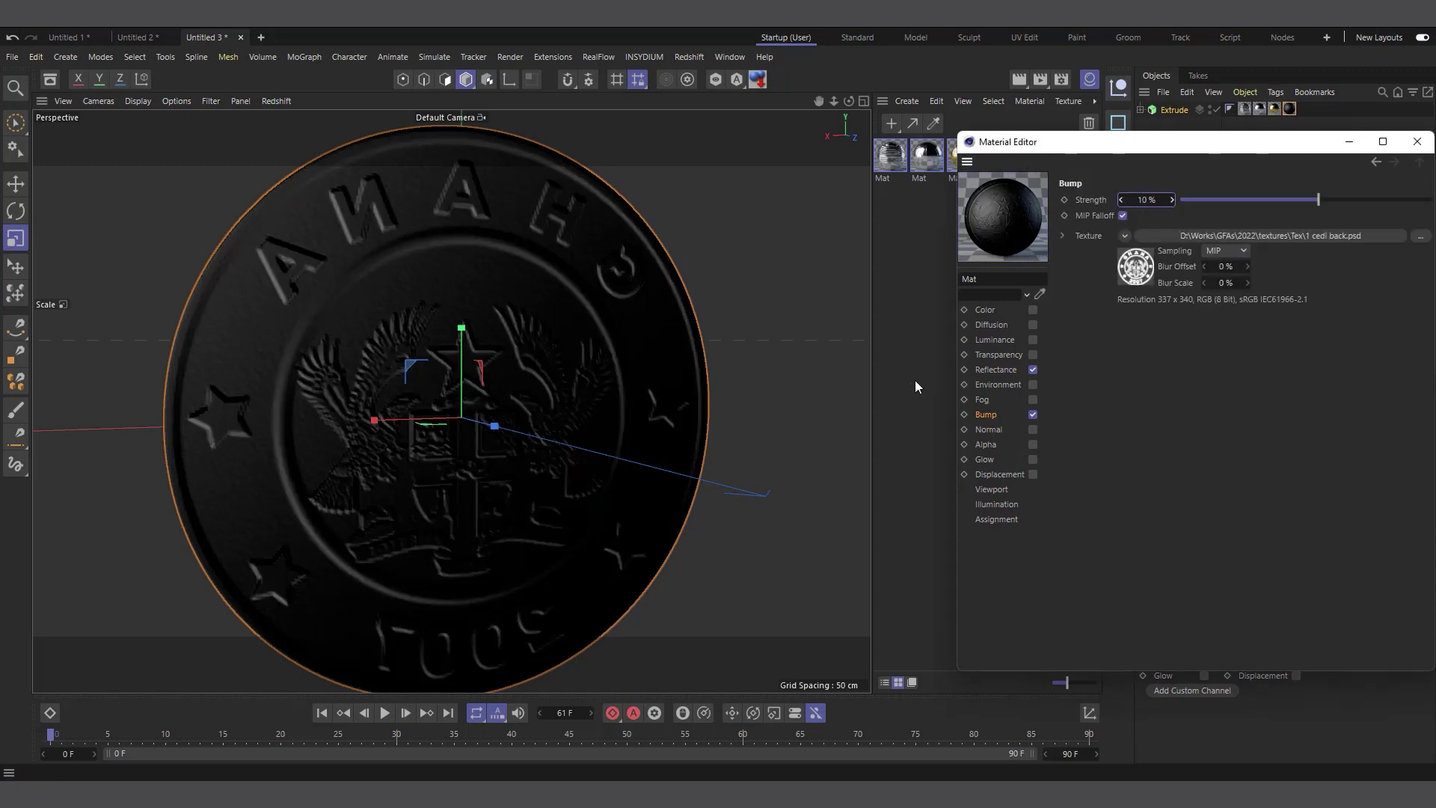
- Add a GGX reflection layer to the back-face material's Reflectance channel and close the material's settings
left_click(998, 370)
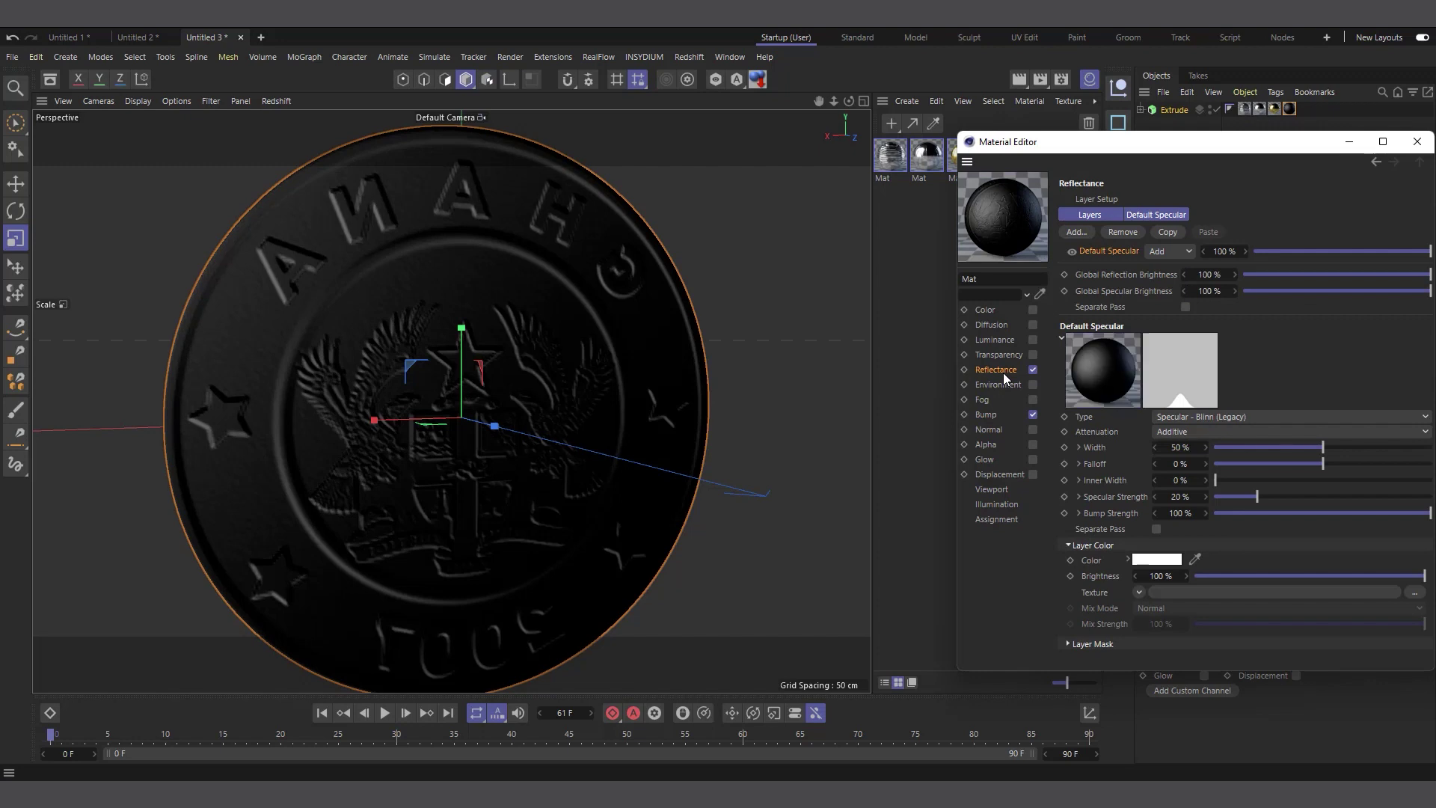
left_click(1079, 237)
left_click(1106, 272)
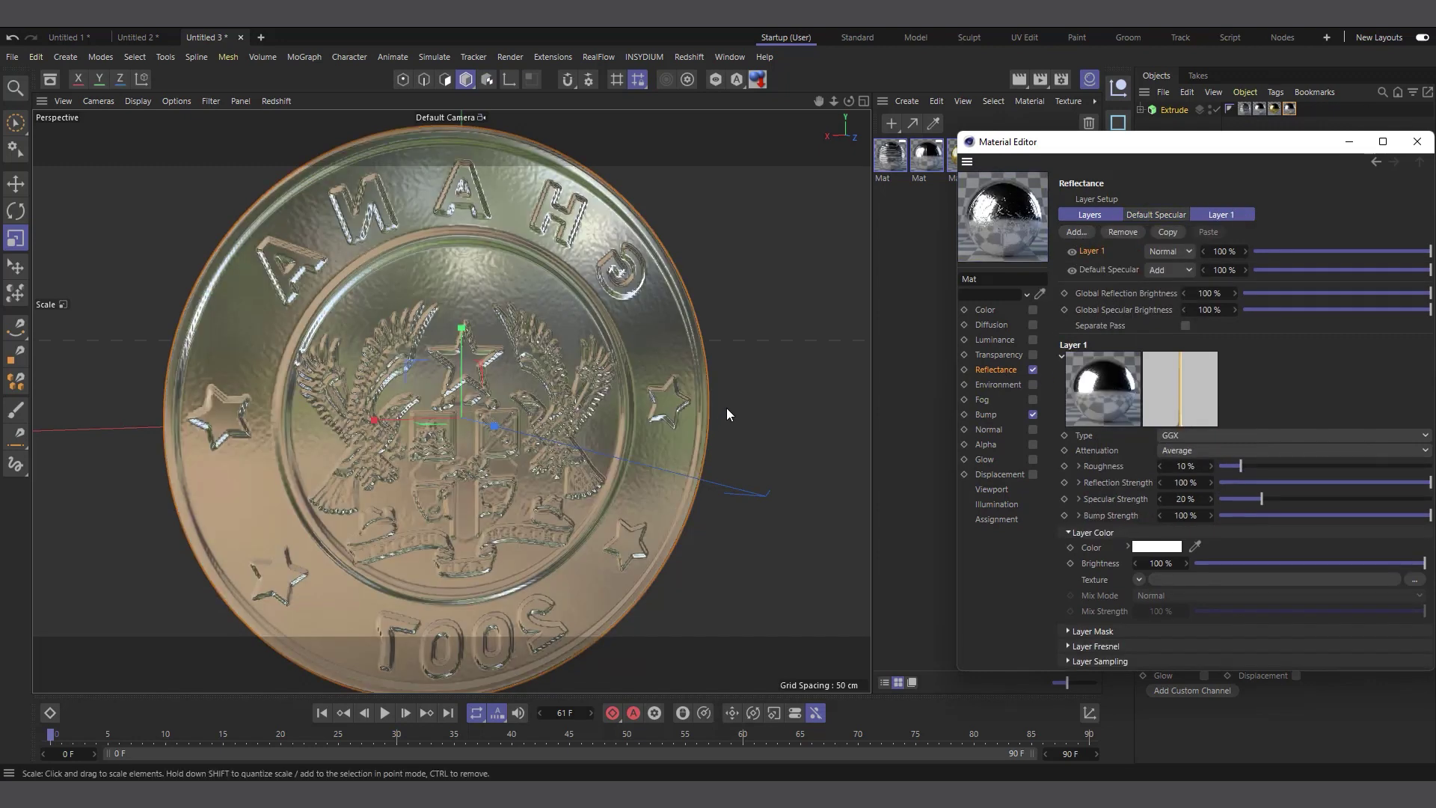
scroll(439, 400, "down", 2)
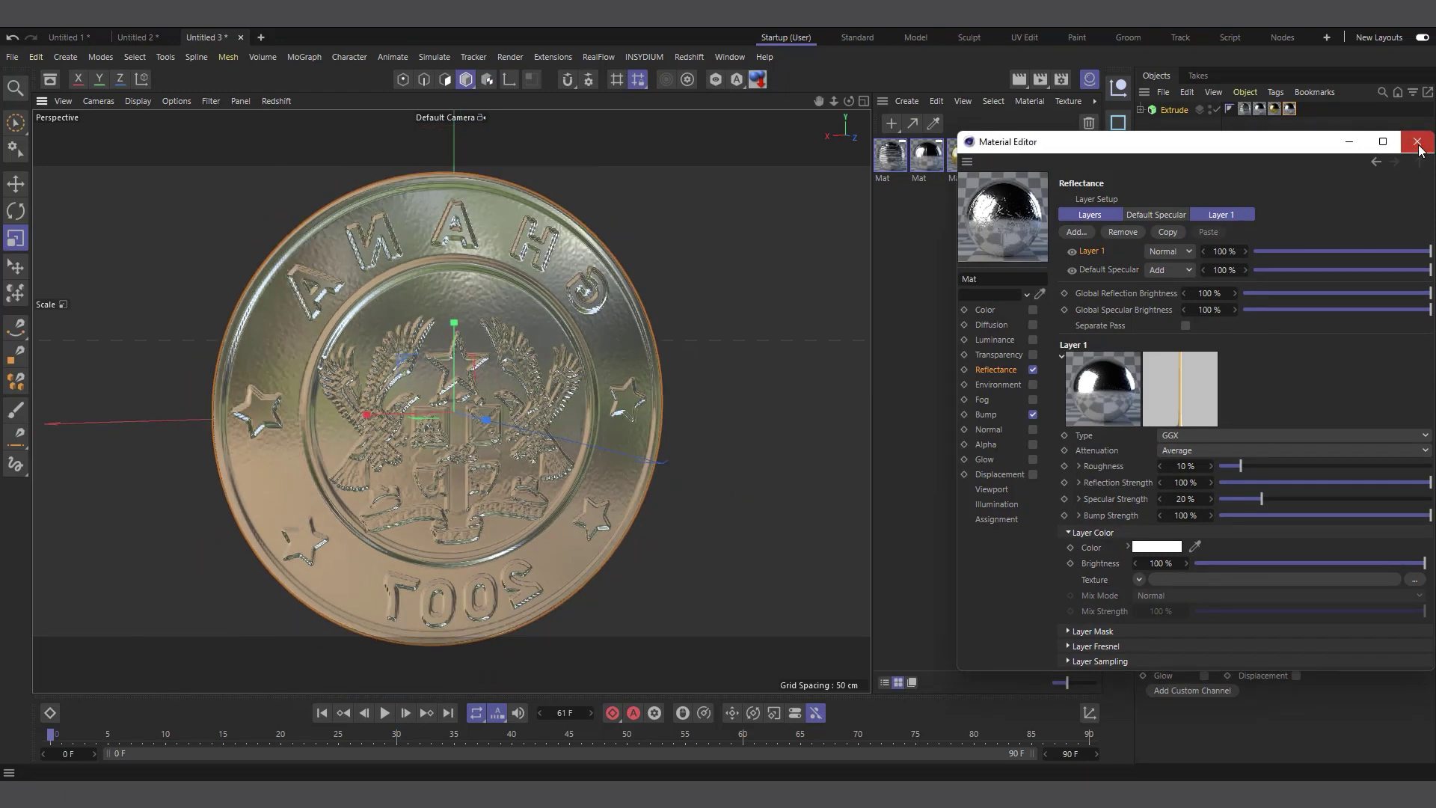
left_click(1417, 141)
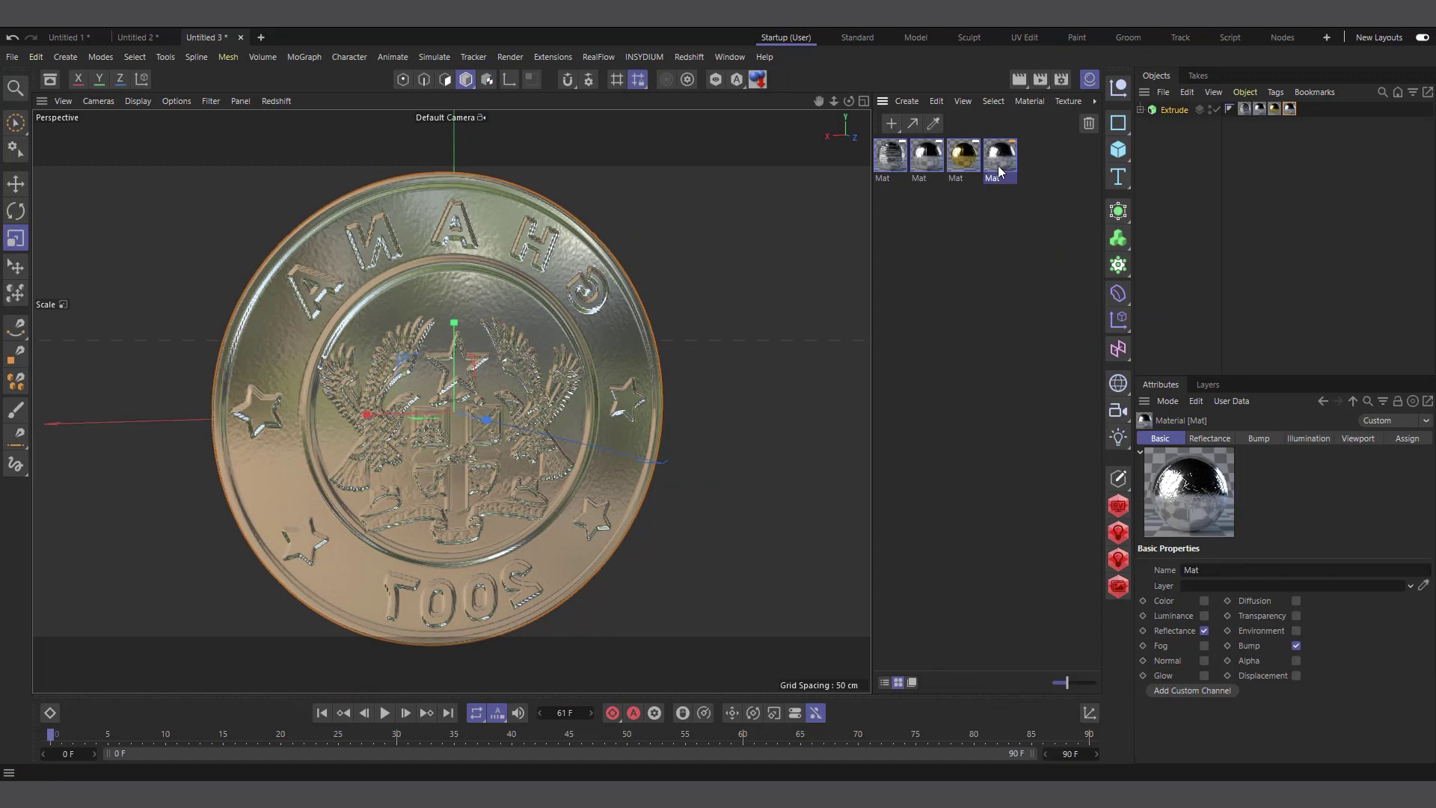
- Duplicate the silver back-face material and turn the view to the coin's front face
mouse_move(995, 161)
left_mouse_down("ctrl")
mouse_move(1018, 163)
mouse_move(999, 168)
left_mouse_up("ctrl")
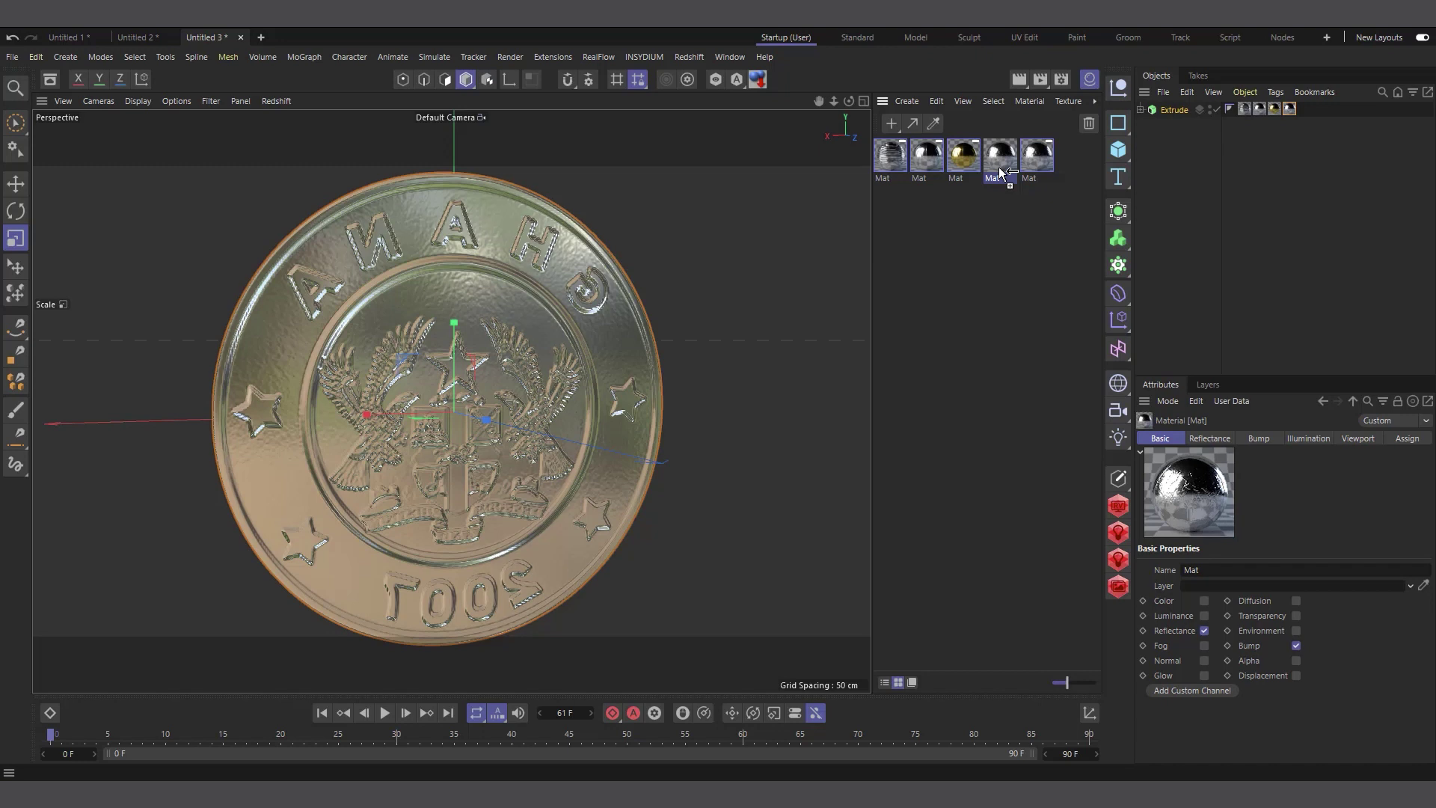
left_click(1041, 163)
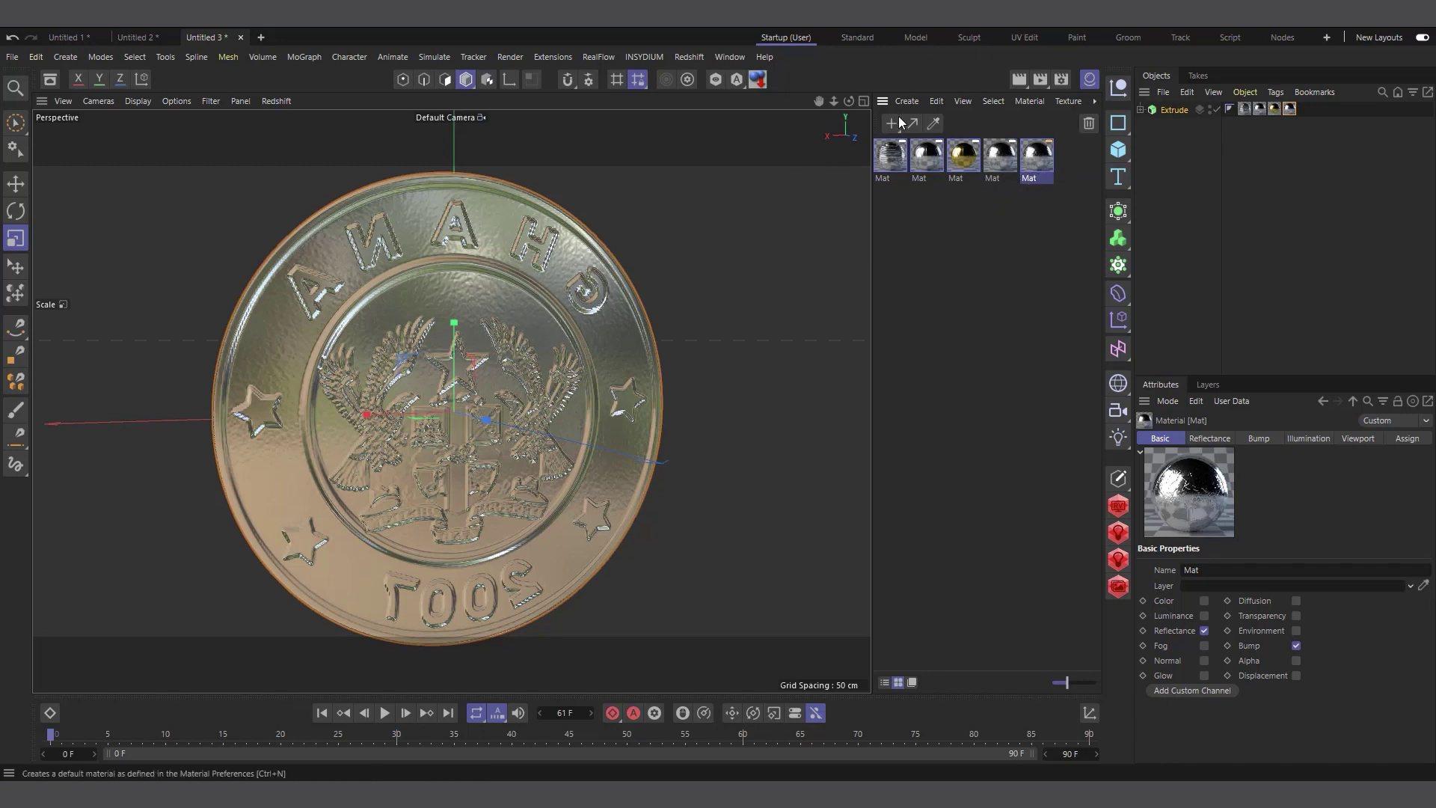
left_click_drag(848, 101, 1070, 68)
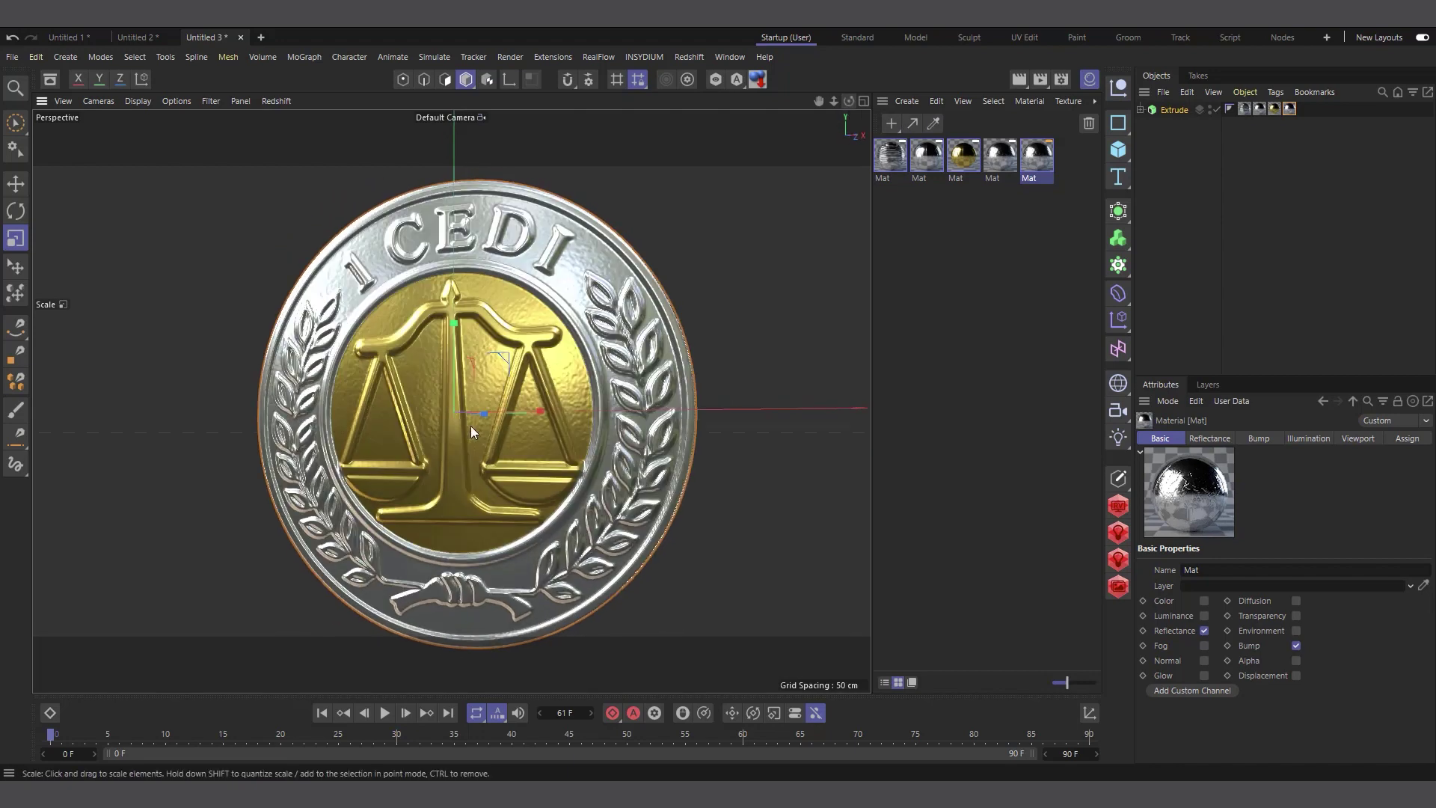
double_click(964, 156)
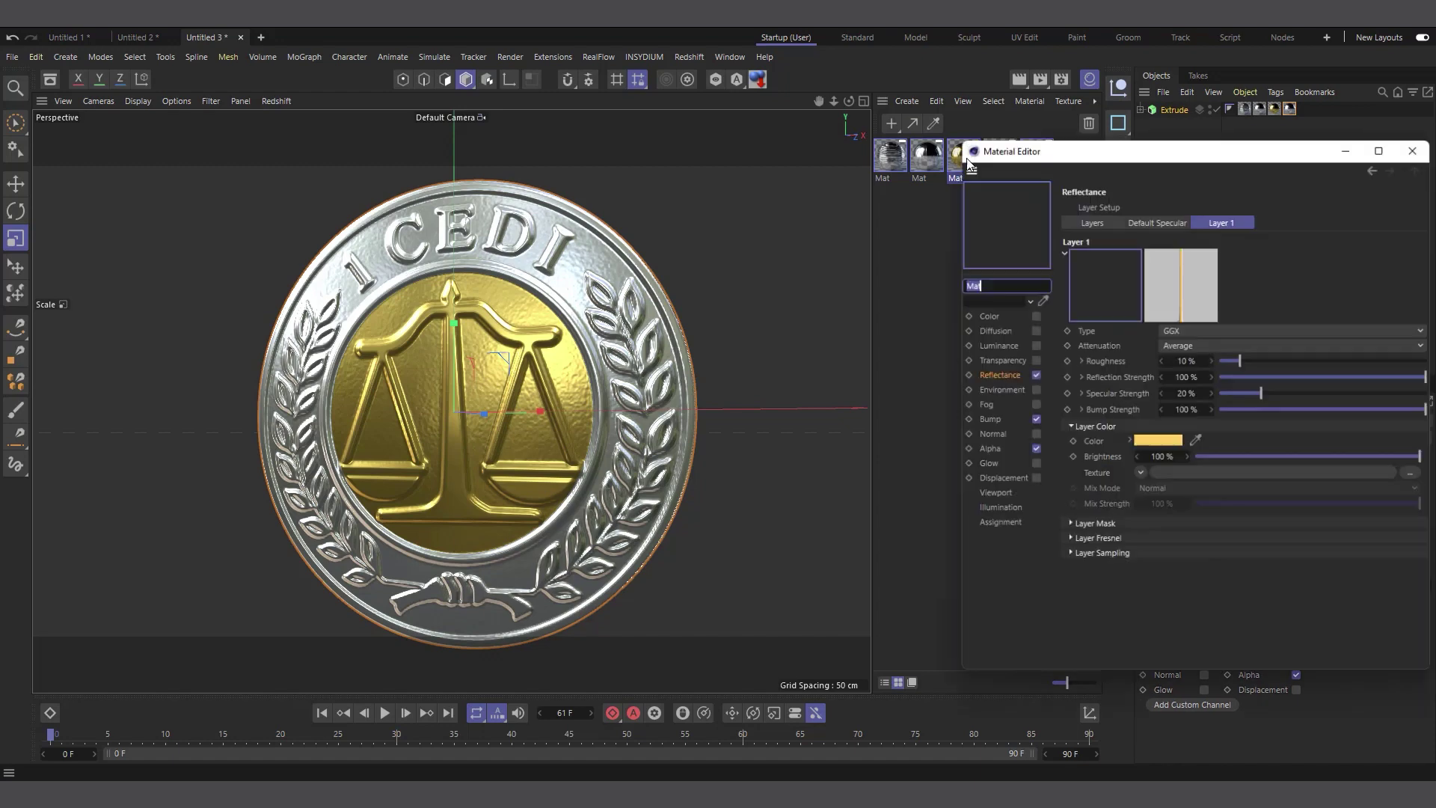
right_click(1090, 442)
mouse_move(1107, 489)
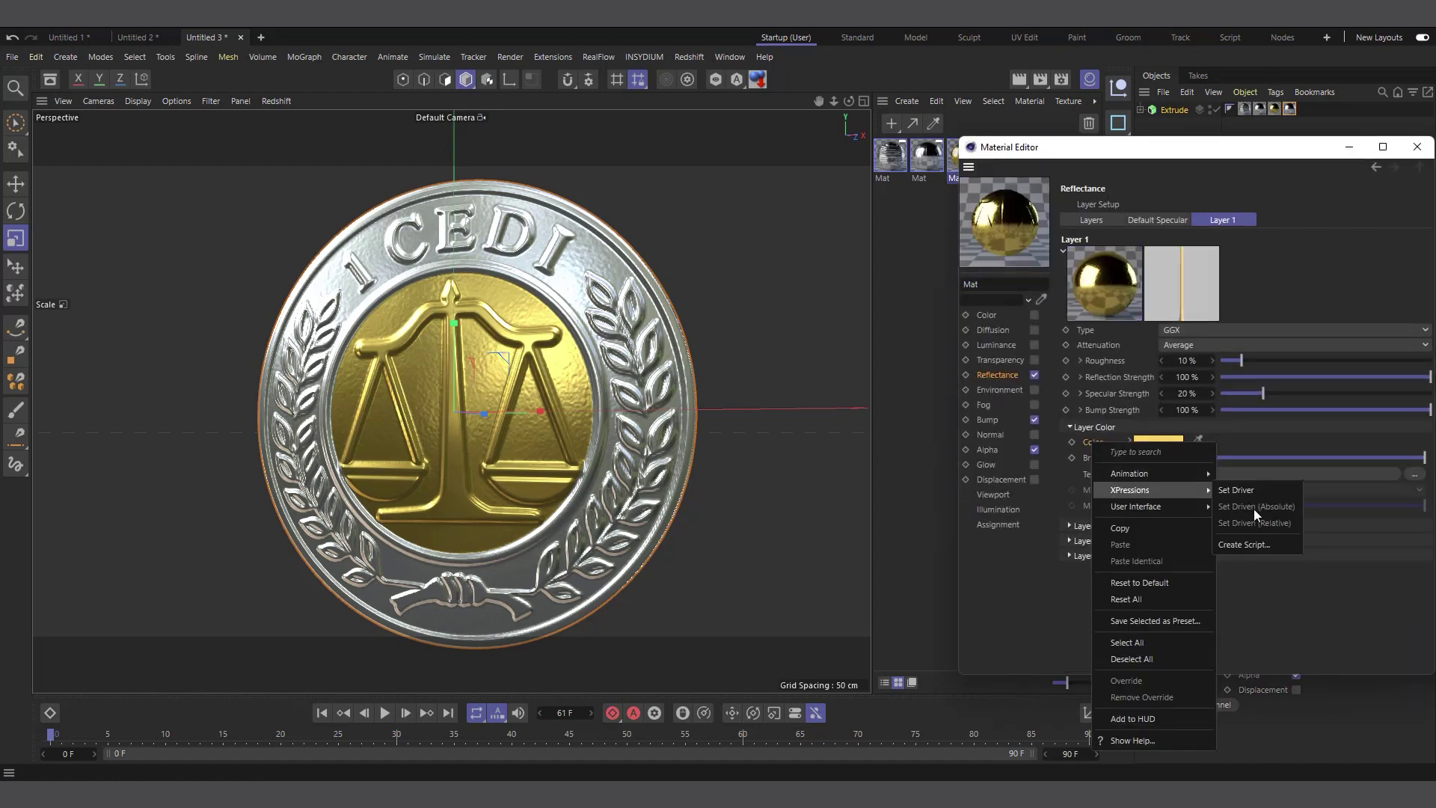
left_click(935, 16)
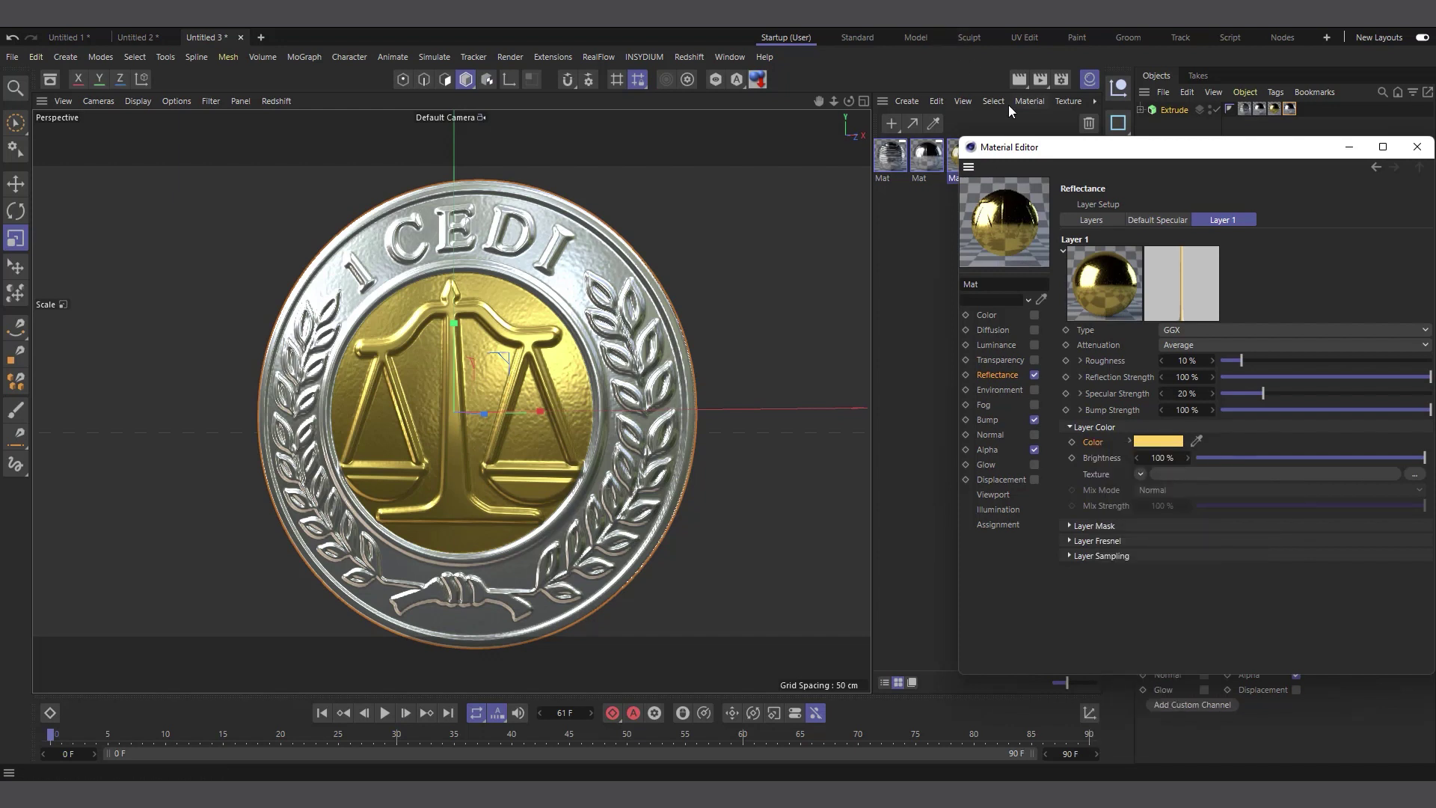
left_click(1417, 147)
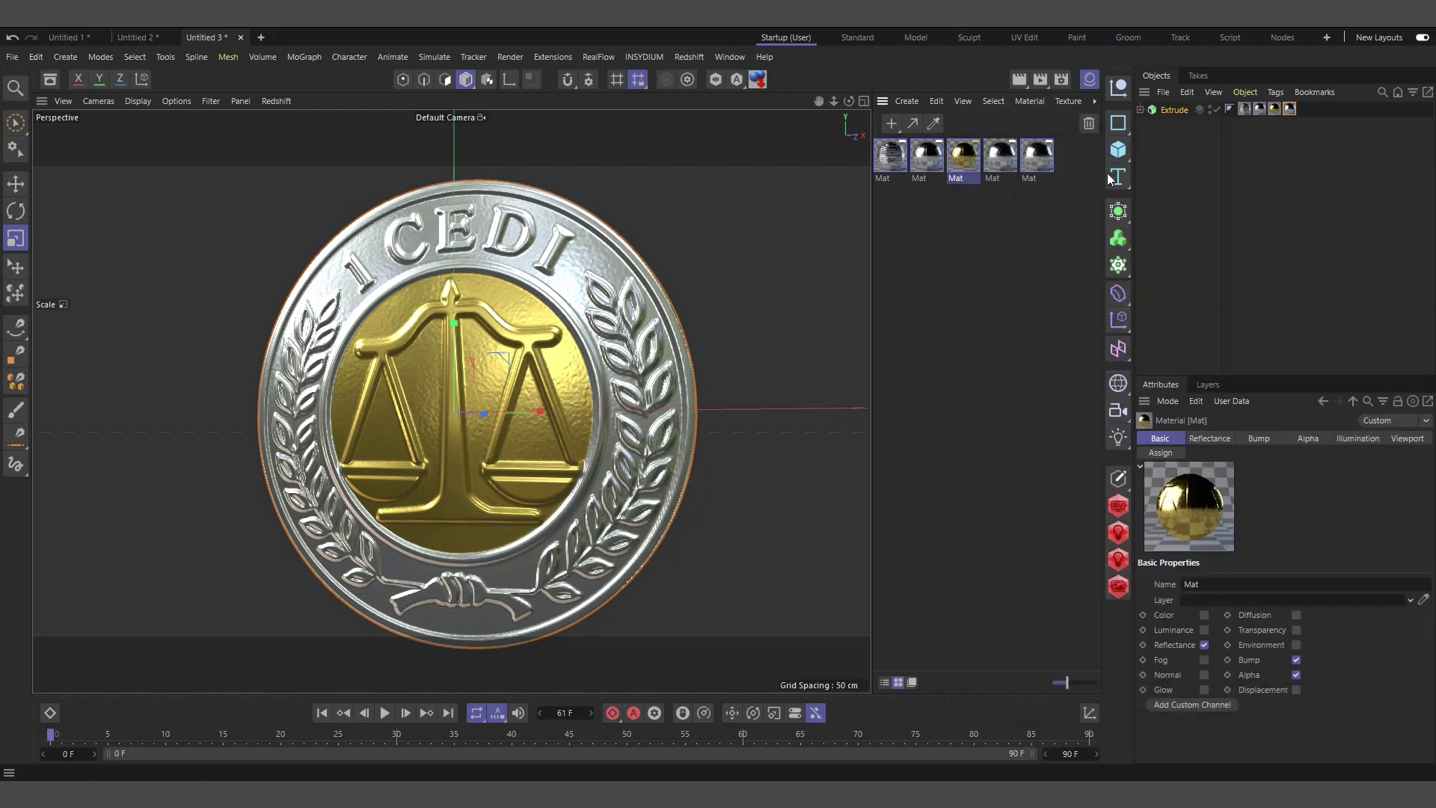
- Copy the gold front material's reflectance layer color and paste it into Layer 1 of the last back-face material
double_click(963, 157)
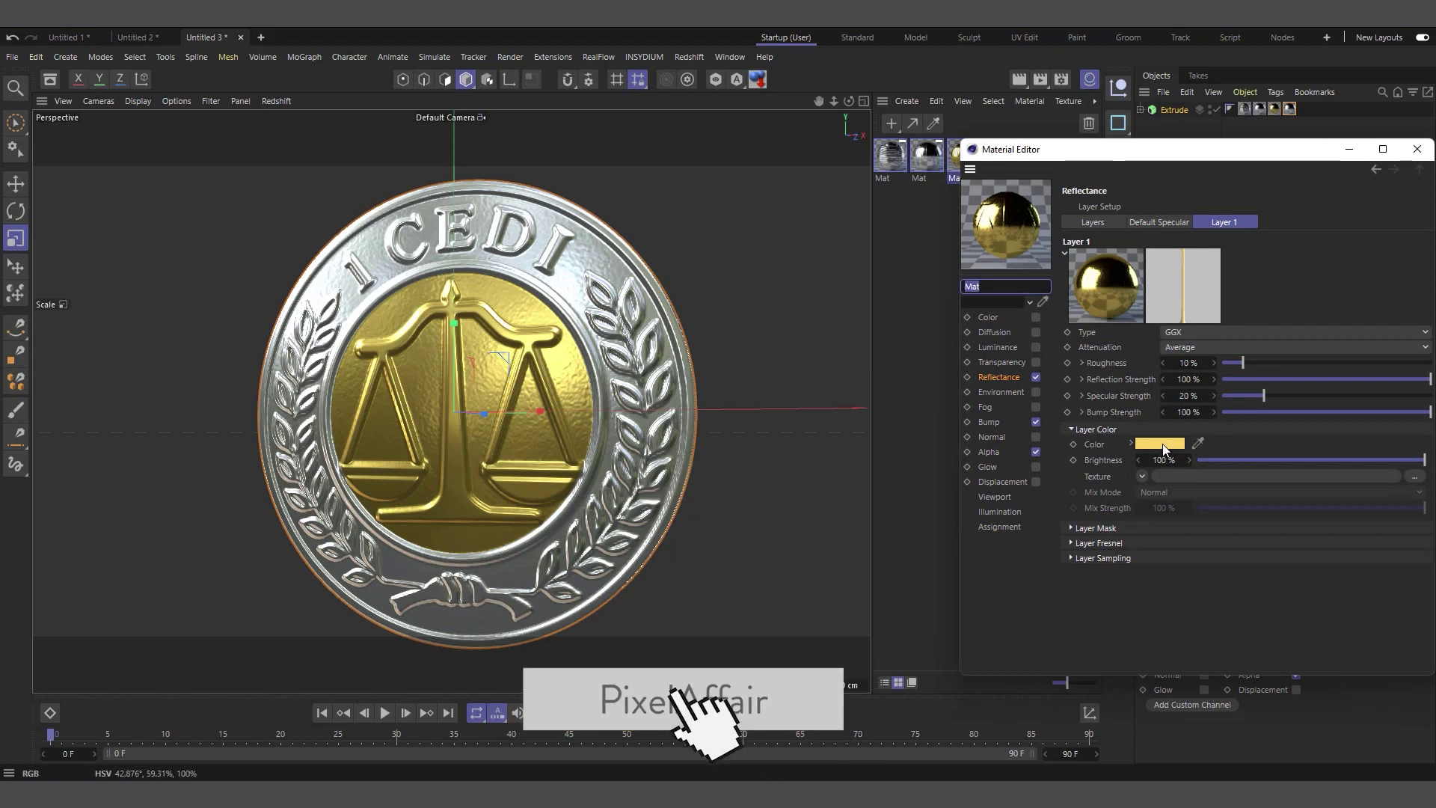
right_click(1162, 446)
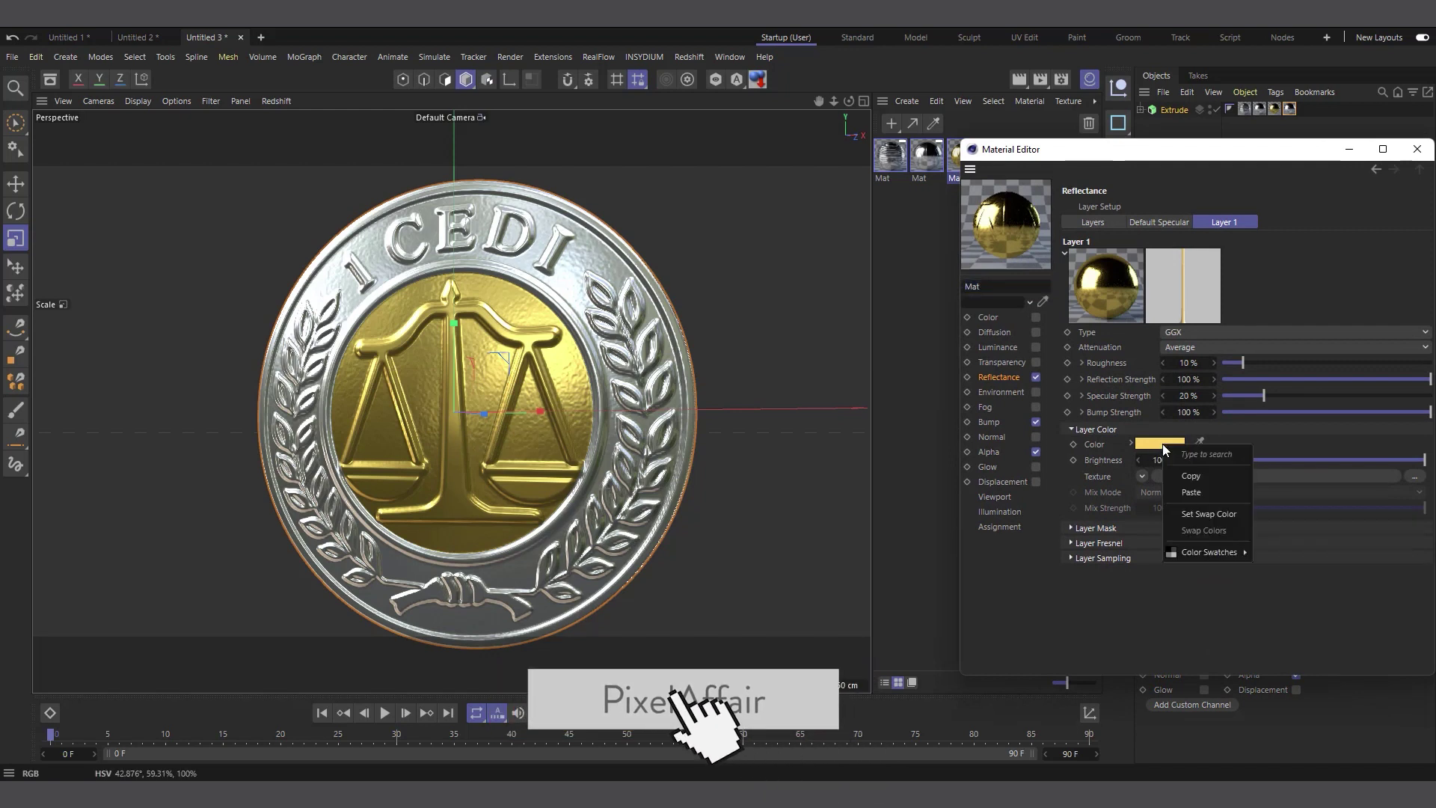
left_click(1191, 476)
left_click(1416, 148)
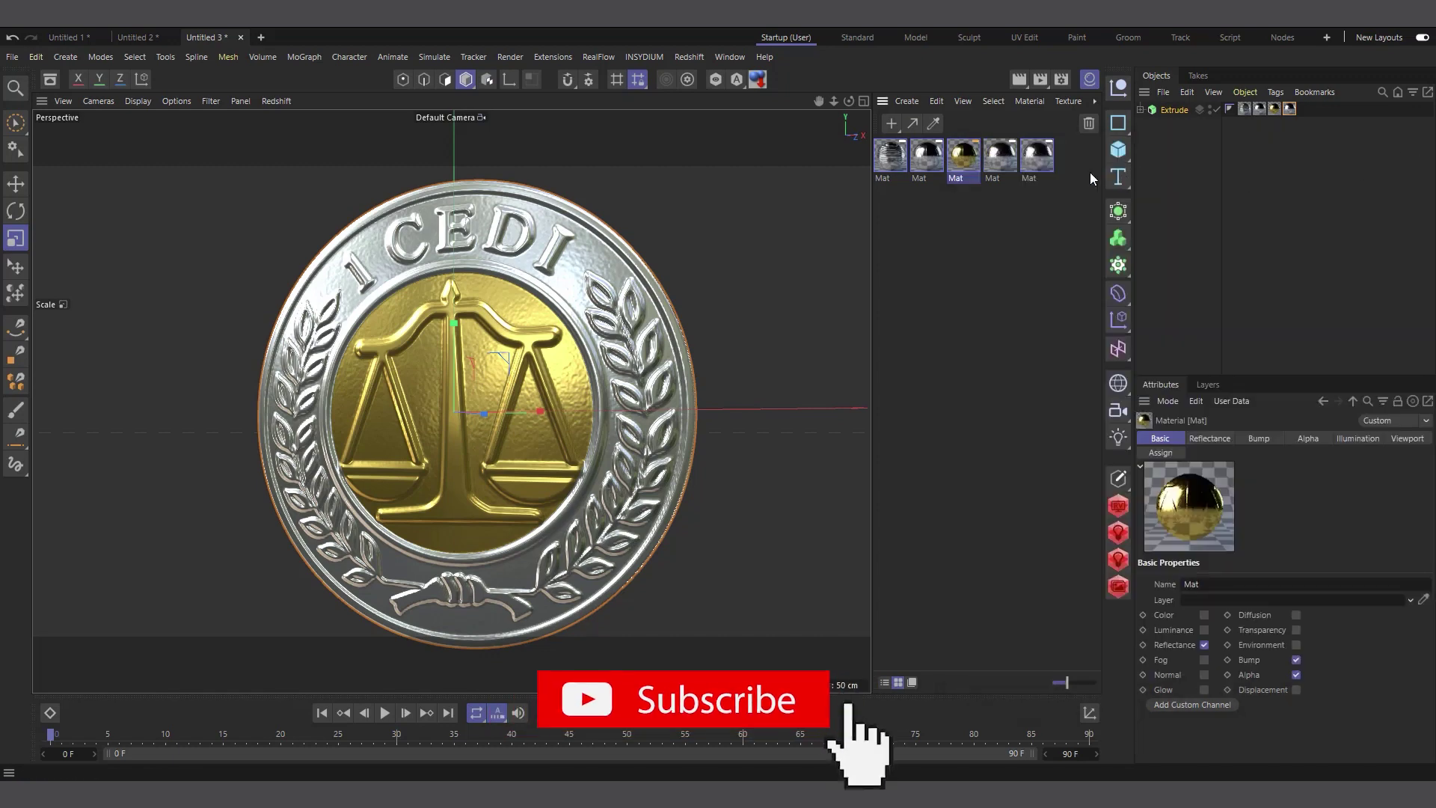
double_click(1034, 159)
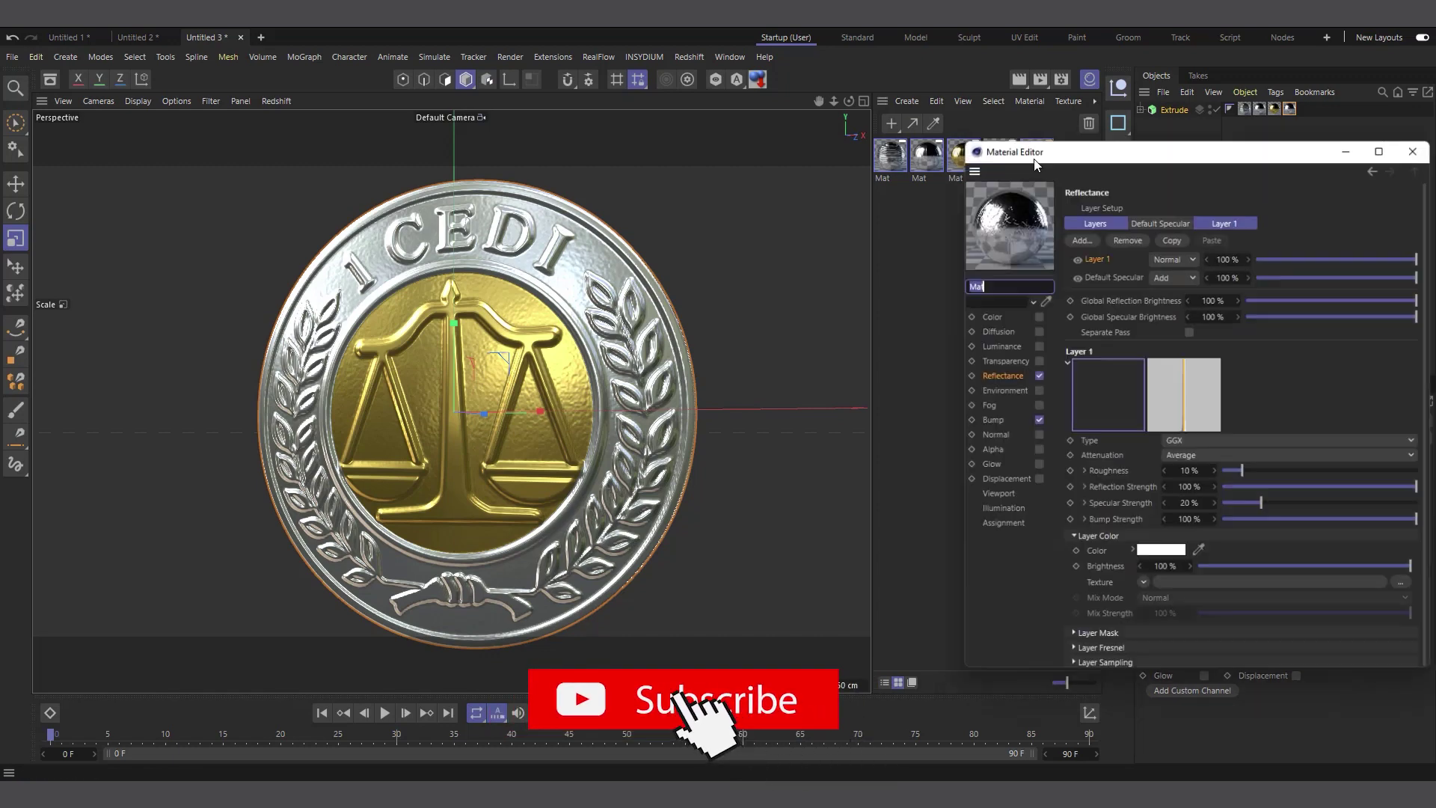
right_click(1161, 560)
left_click(1188, 603)
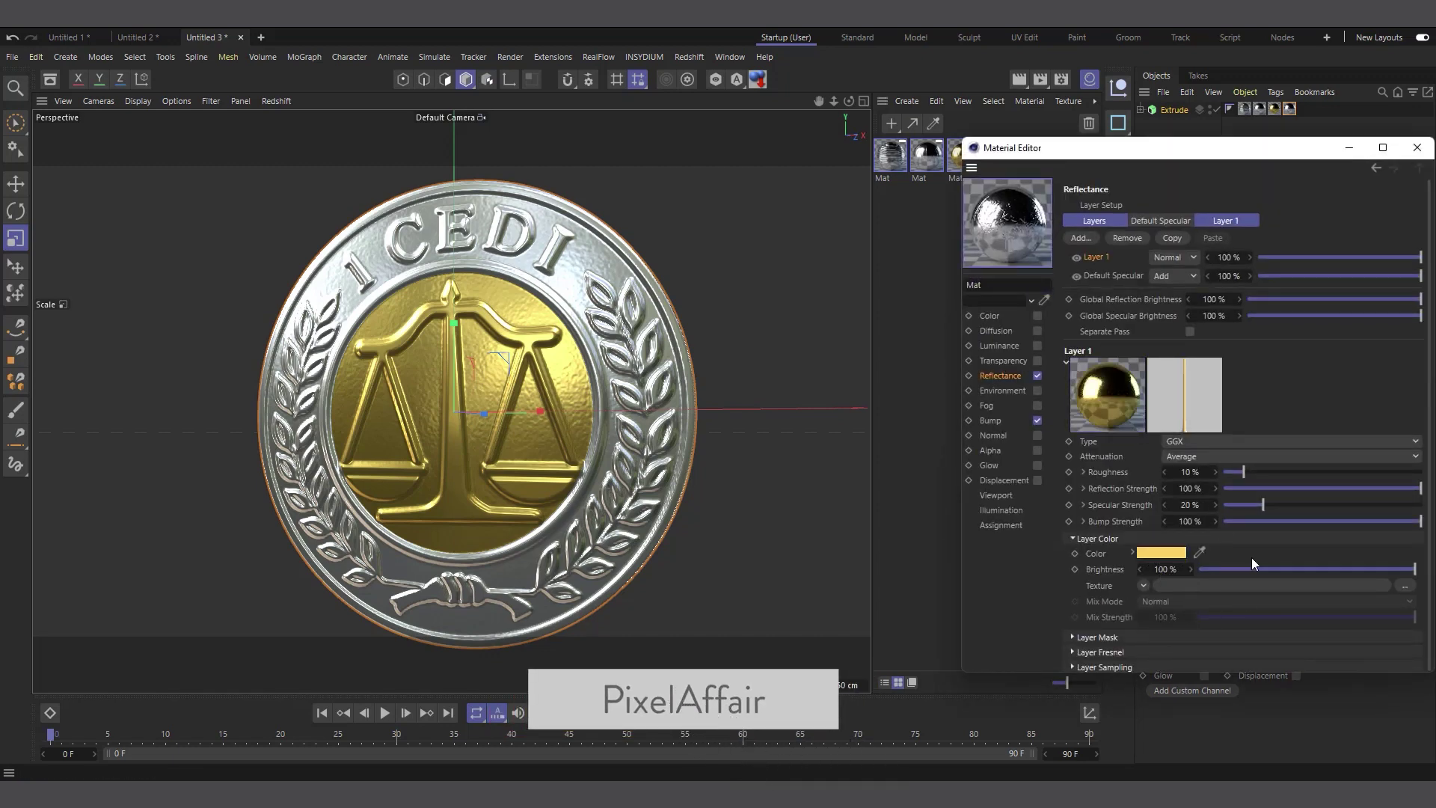
left_click(1415, 149)
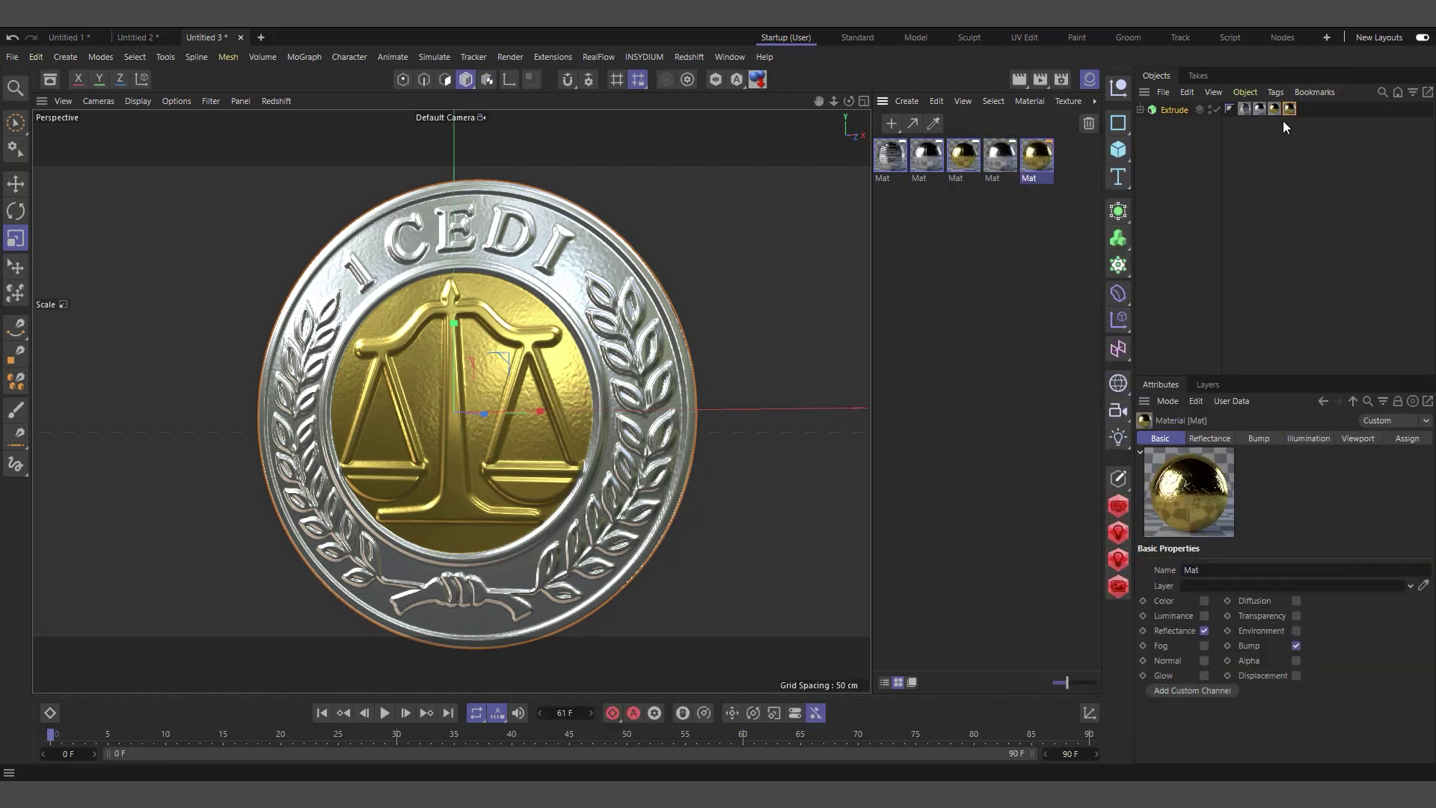
- Move the silver back-face material after the gold one in the material list
left_click_drag(848, 101, 635, 108)
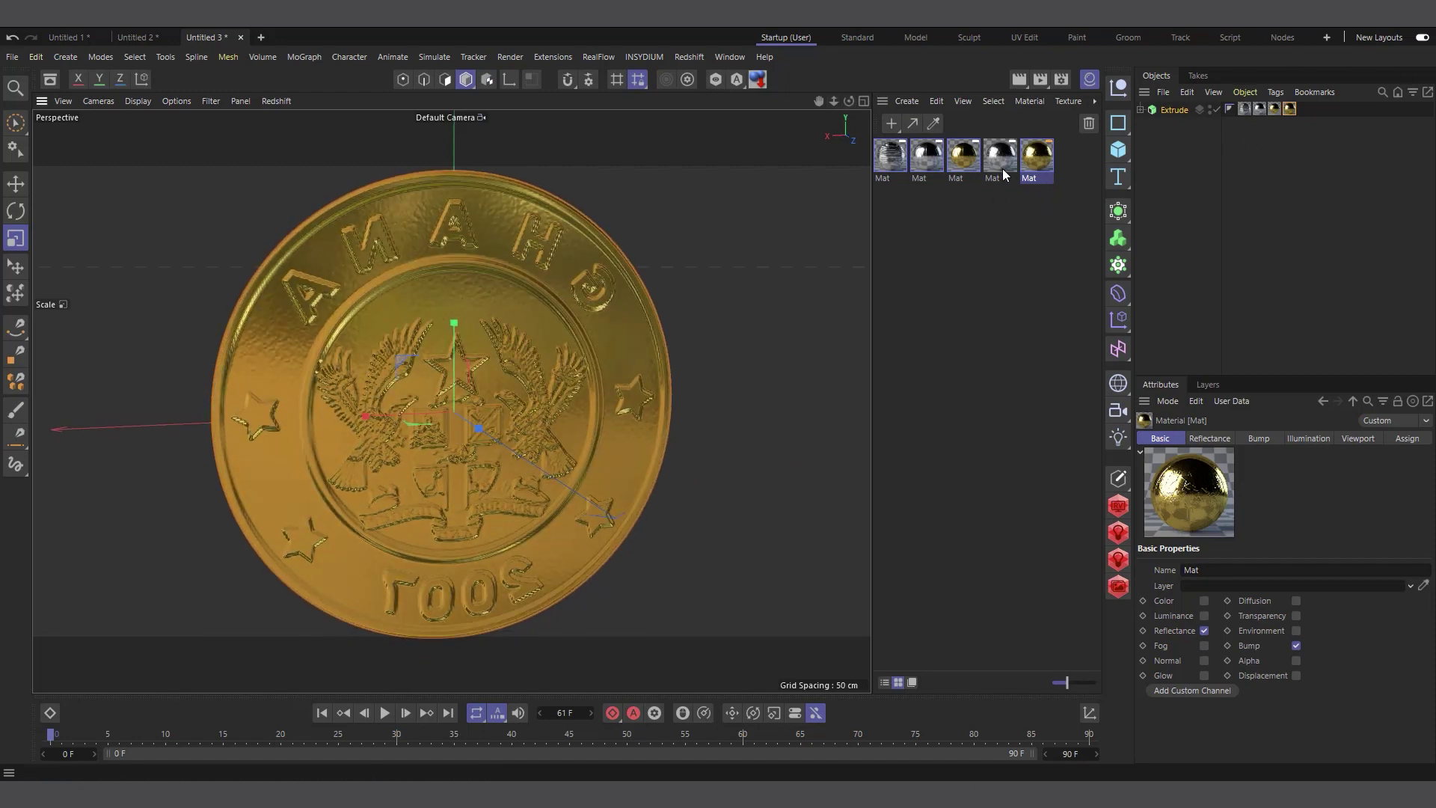
left_click_drag(1002, 168, 1038, 164)
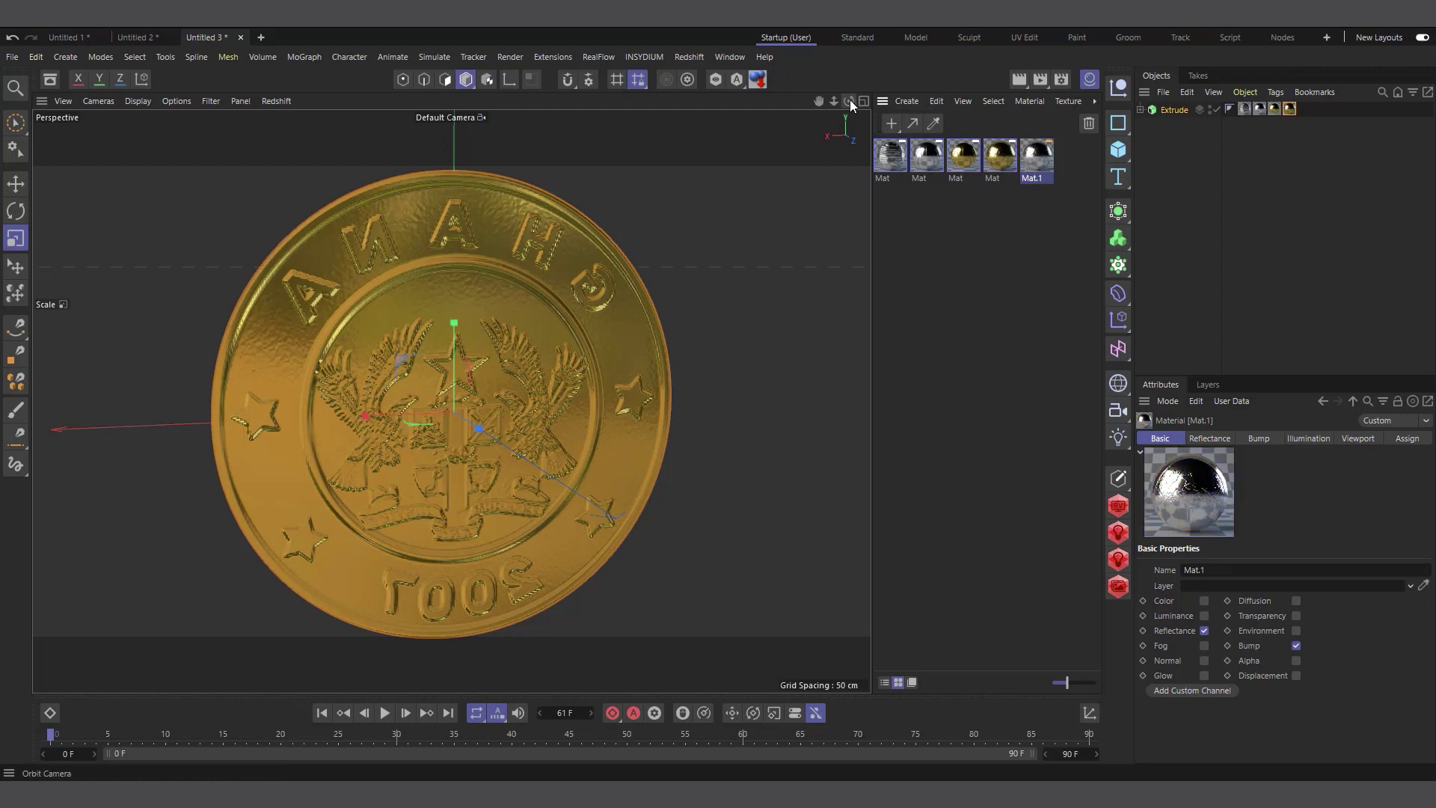
left_click_drag(849, 101, 815, 102)
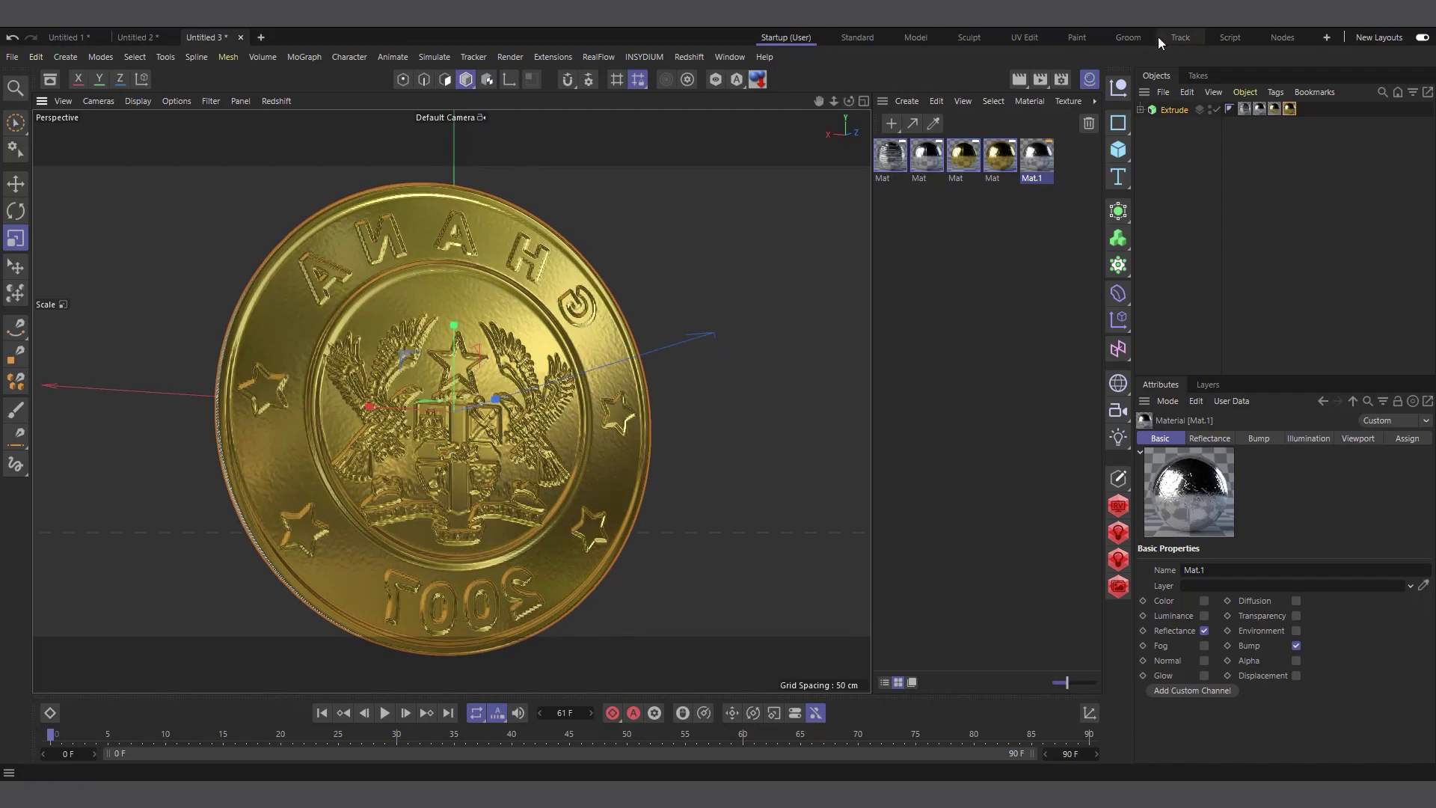
mouse_move(1036, 158)
left_mouse_down()
mouse_move(1213, 145)
mouse_move(1299, 118)
mouse_move(811, 210)
mouse_move(1028, 155)
left_mouse_up()
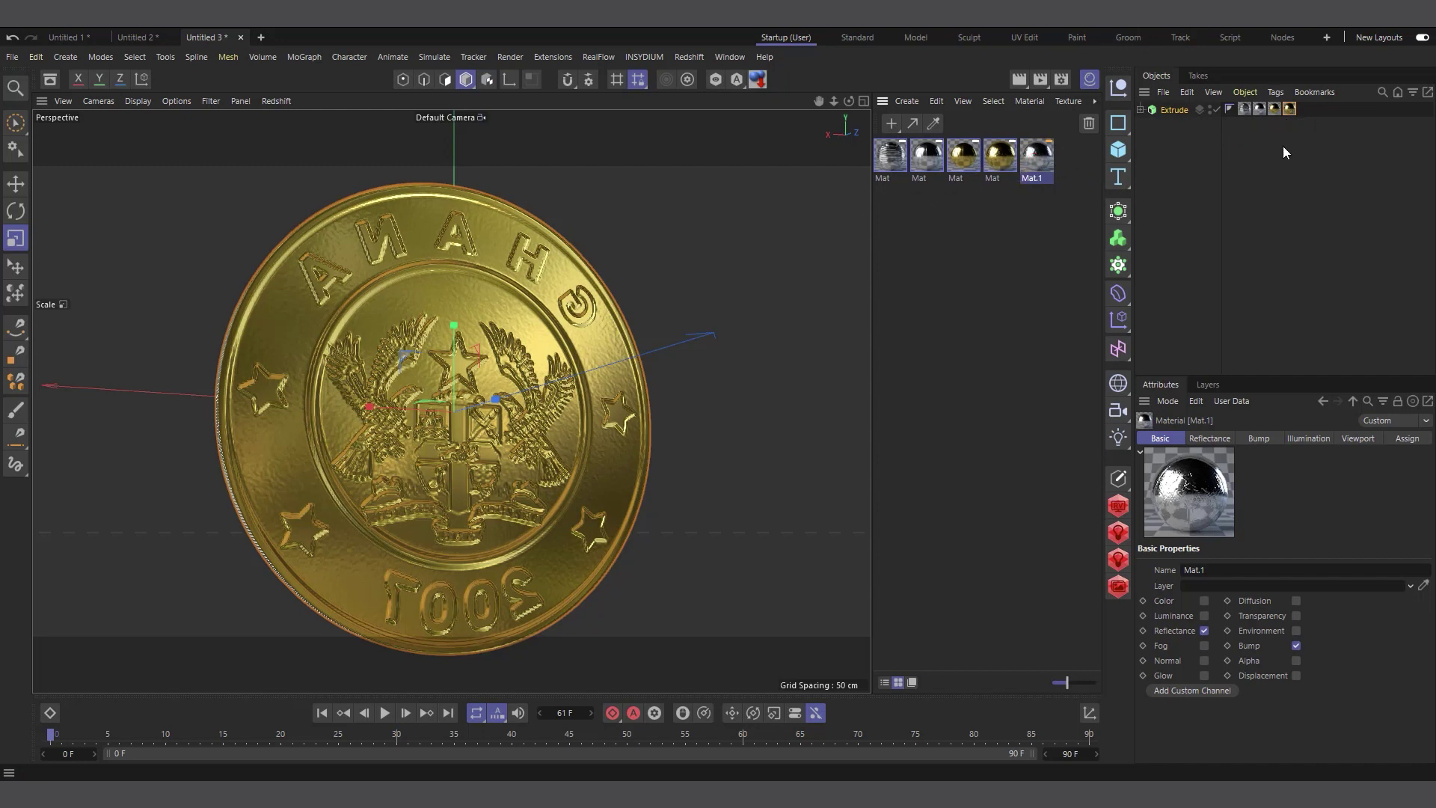
- Duplicate the Extrude's gold back-face material tag and assign the silver Mat.1 material to the copy
left_click(1294, 107)
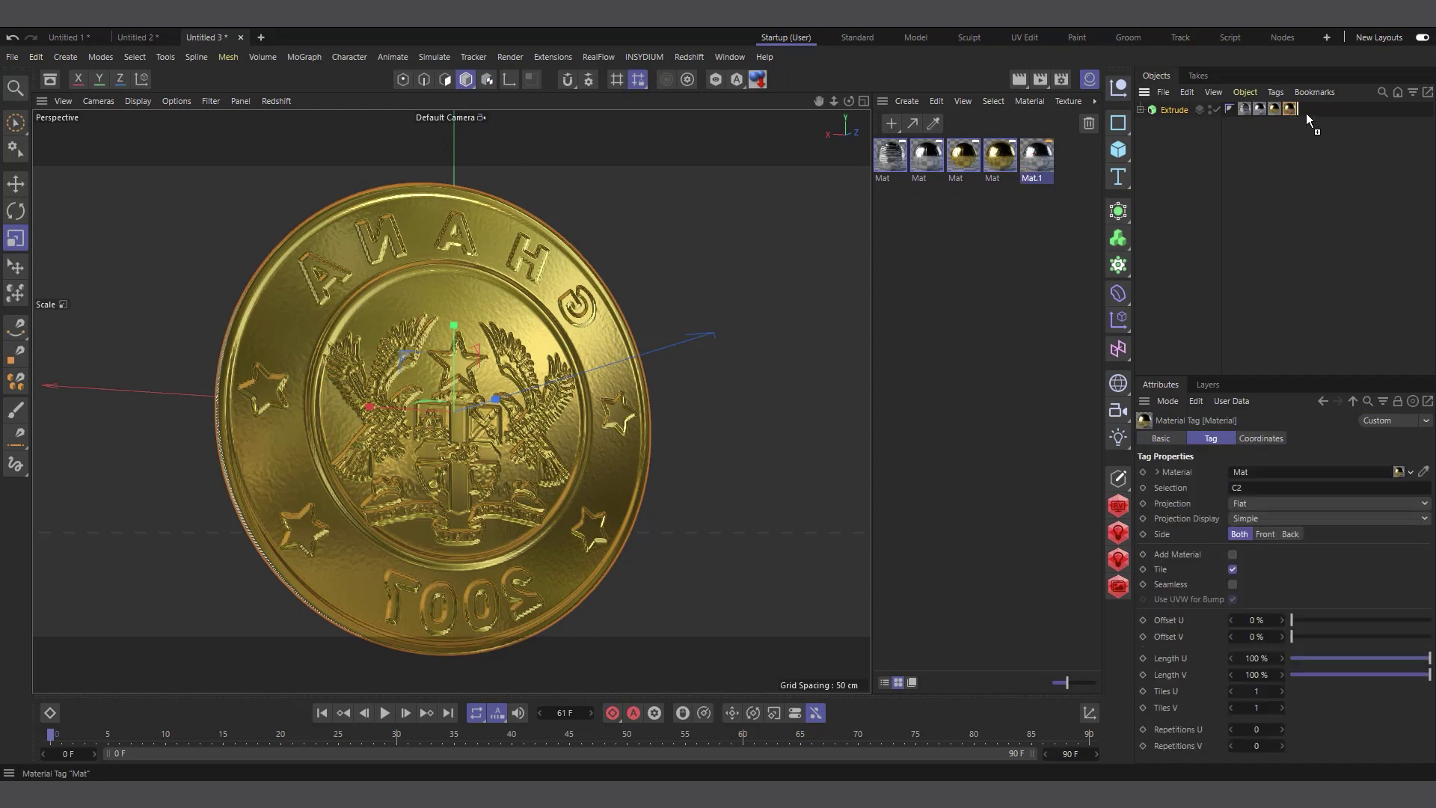
left_click_drag(1042, 164, 1305, 109)
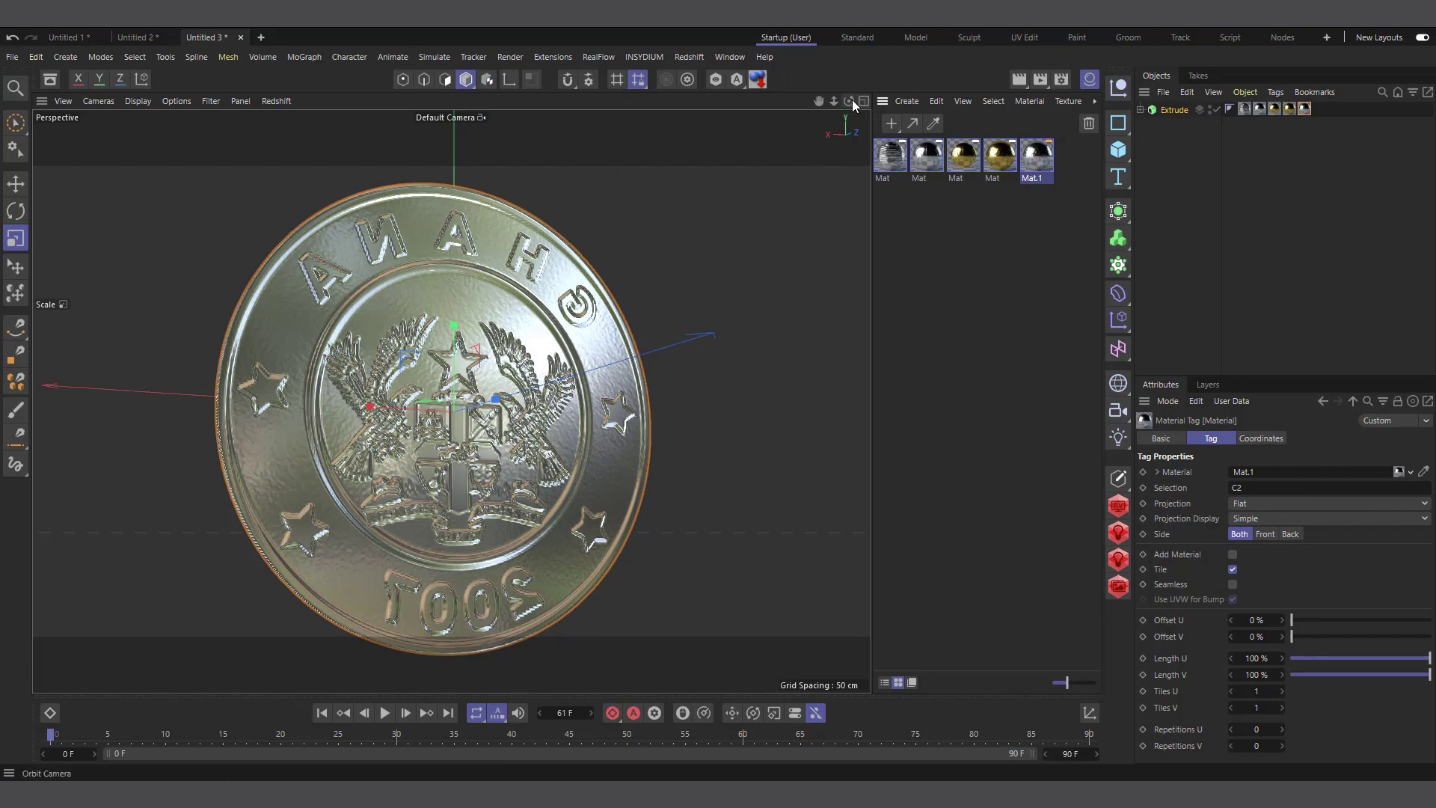
mouse_move(850, 100)
left_mouse_down()
mouse_move(871, 105)
mouse_move(884, 84)
mouse_move(831, 75)
mouse_move(861, 71)
mouse_move(831, 105)
mouse_move(845, 101)
left_mouse_up()
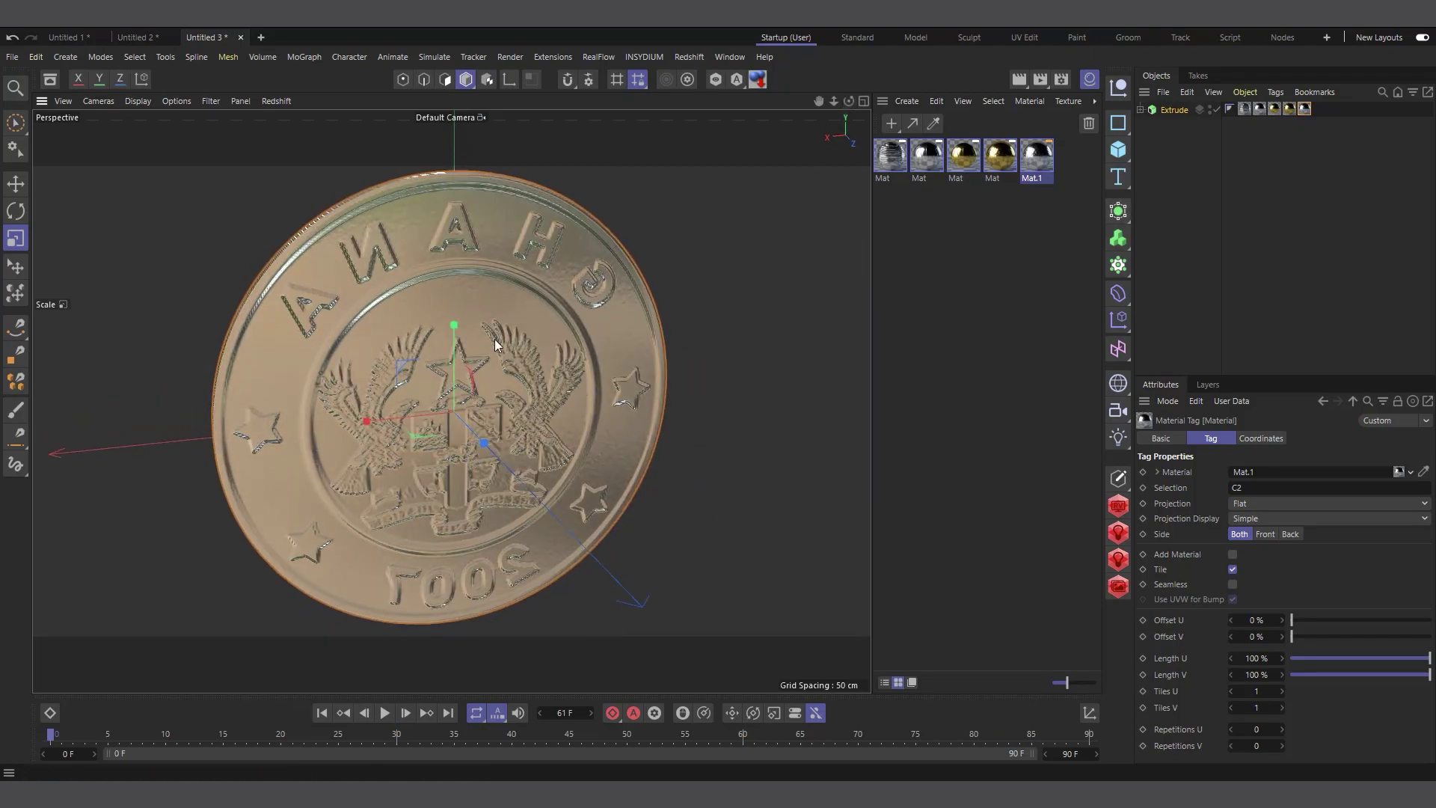
mouse_move(849, 101)
left_mouse_down()
mouse_move(942, 103)
mouse_move(848, 101)
left_mouse_up()
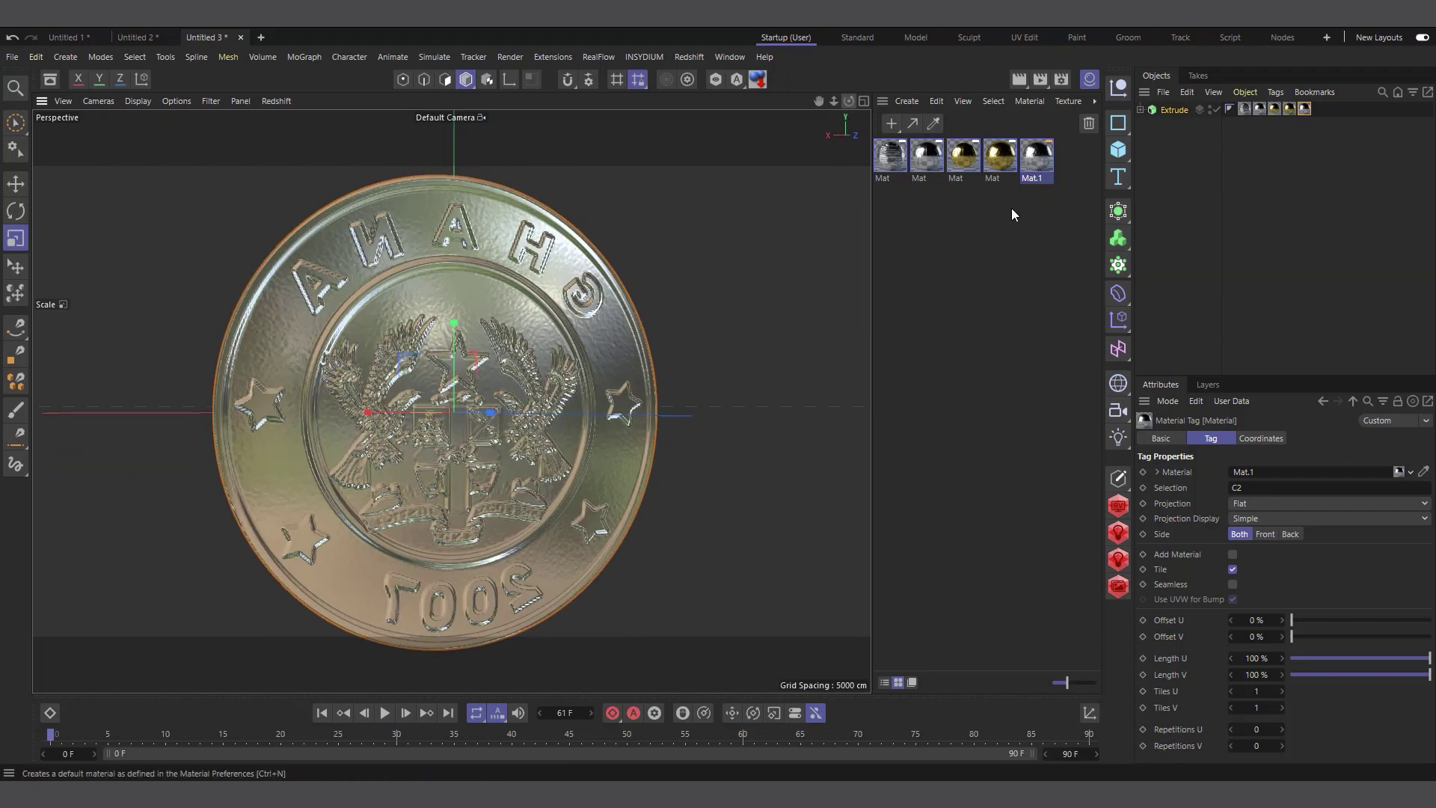
- Enable the Alpha channel of the silver Mat.1 material and load a Gradient shader as its texture
left_click(1040, 165)
double_click(1040, 166)
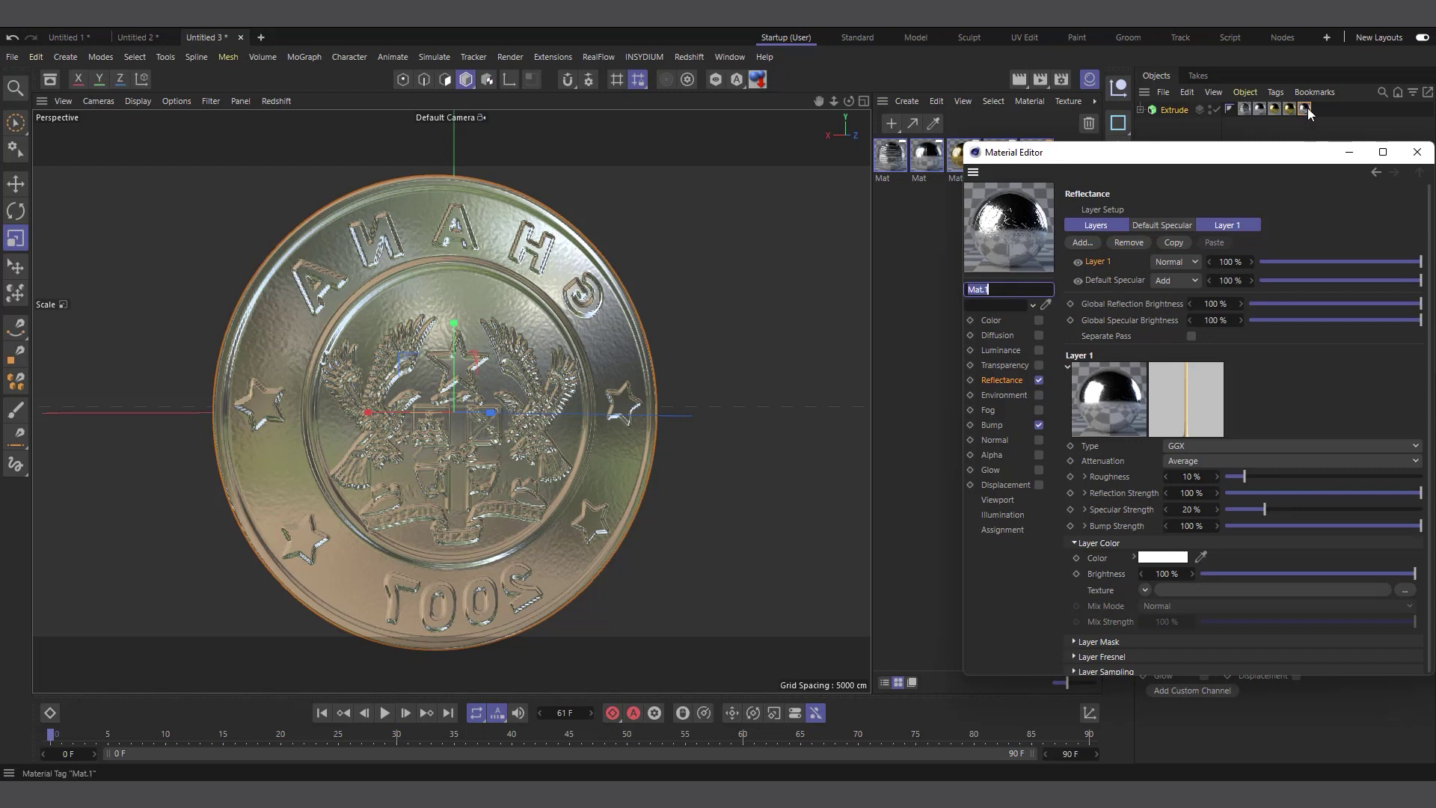
left_click_drag(1180, 152, 1004, 144)
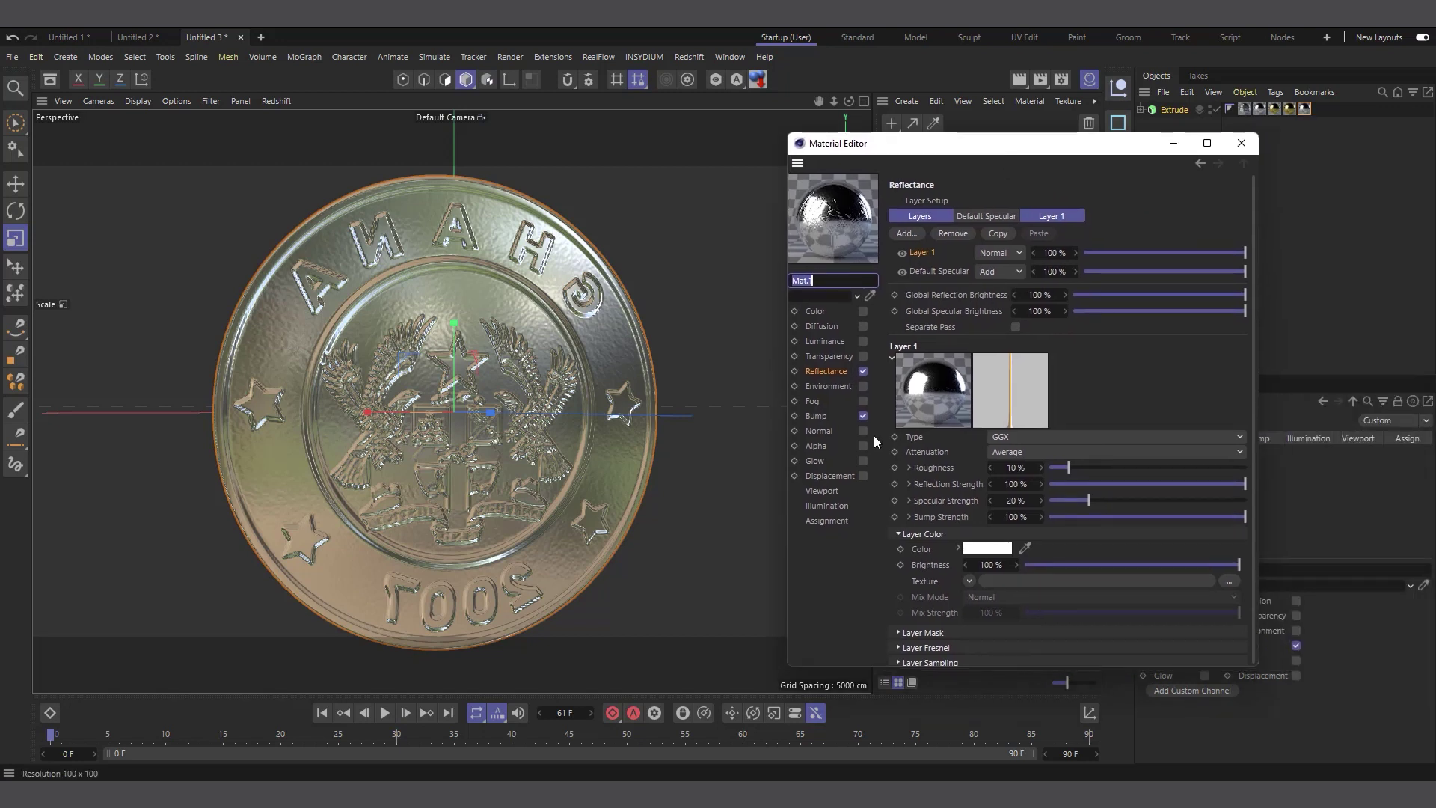
left_click(827, 446)
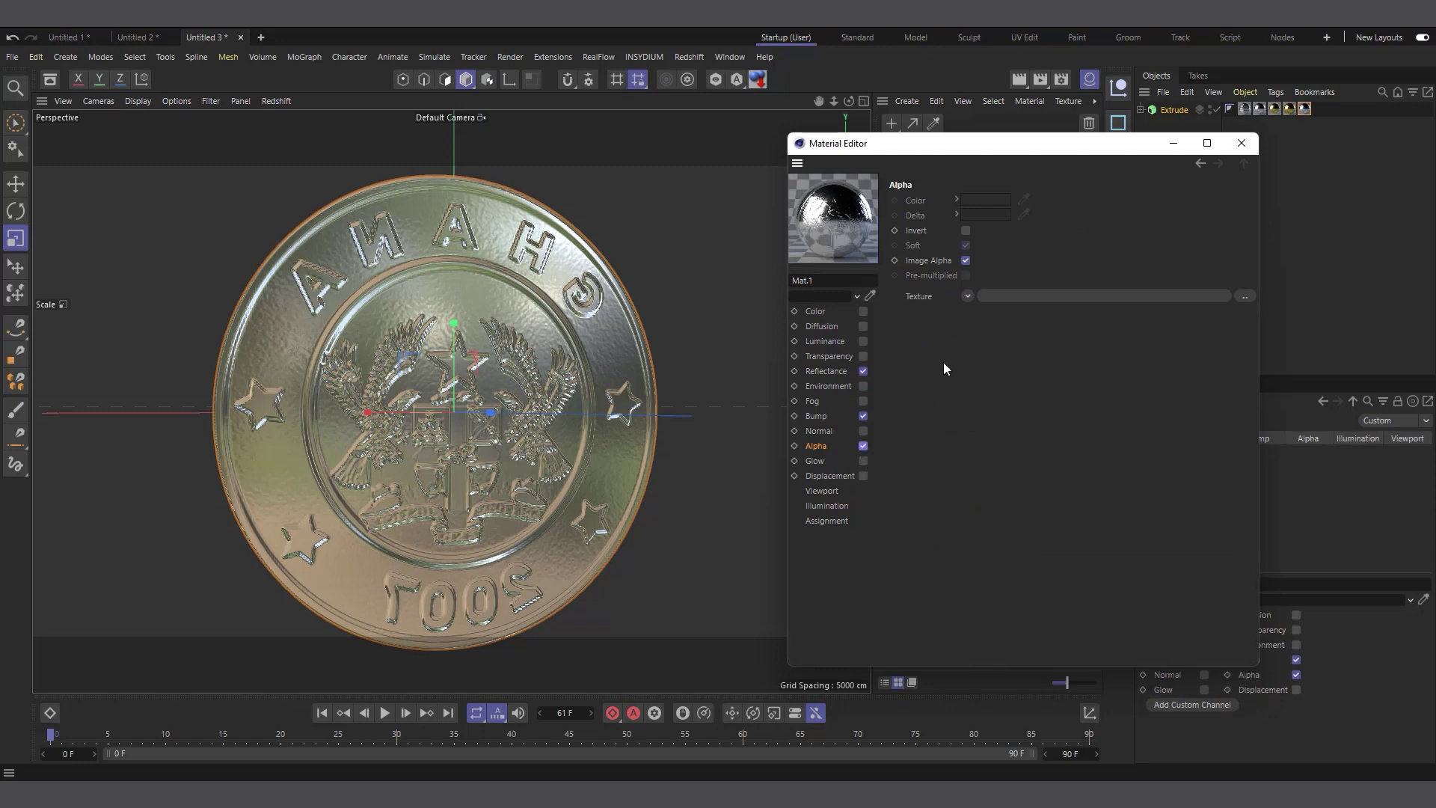
left_click(967, 296)
left_click(982, 476)
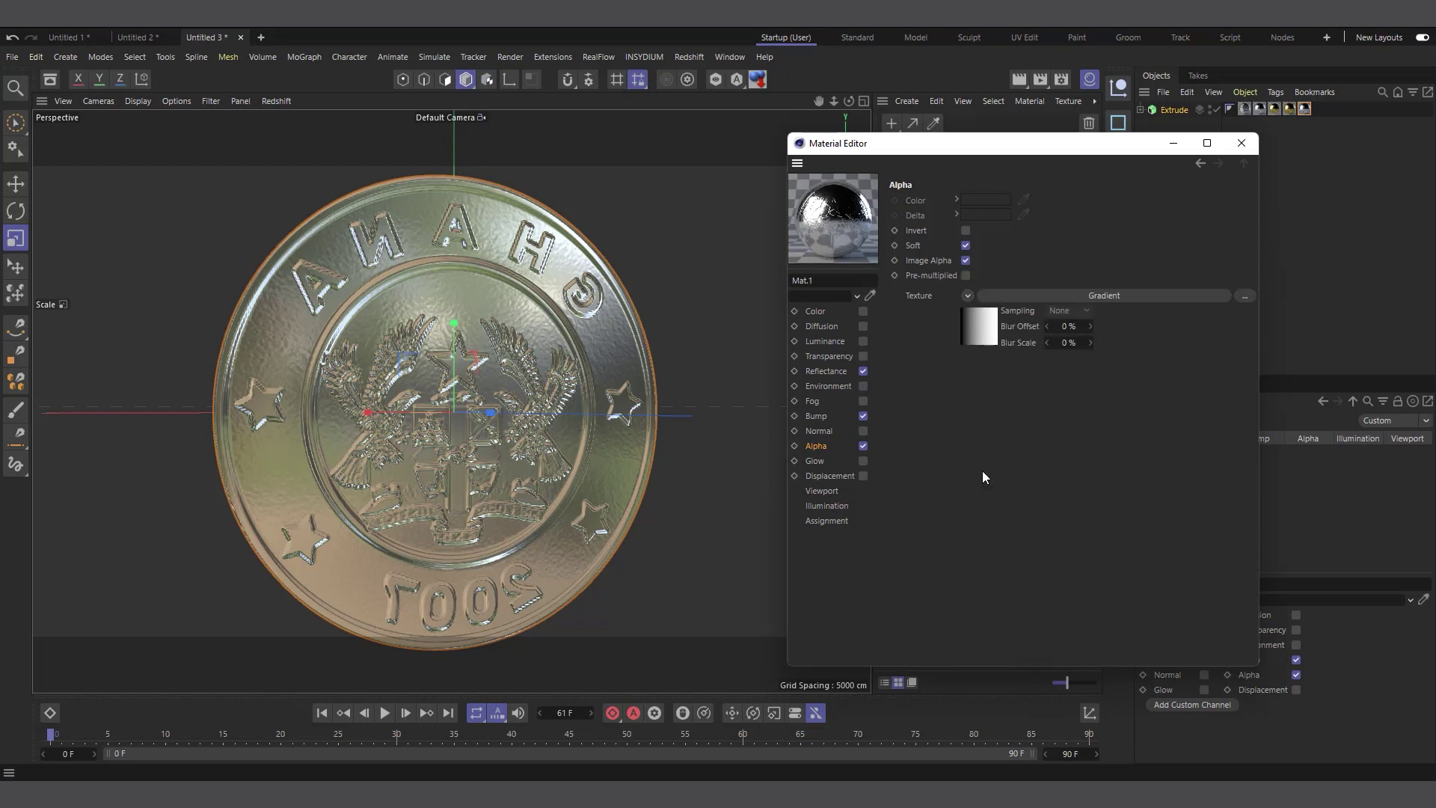
- Set the alpha gradient's type to 2D - Circular
left_click(989, 337)
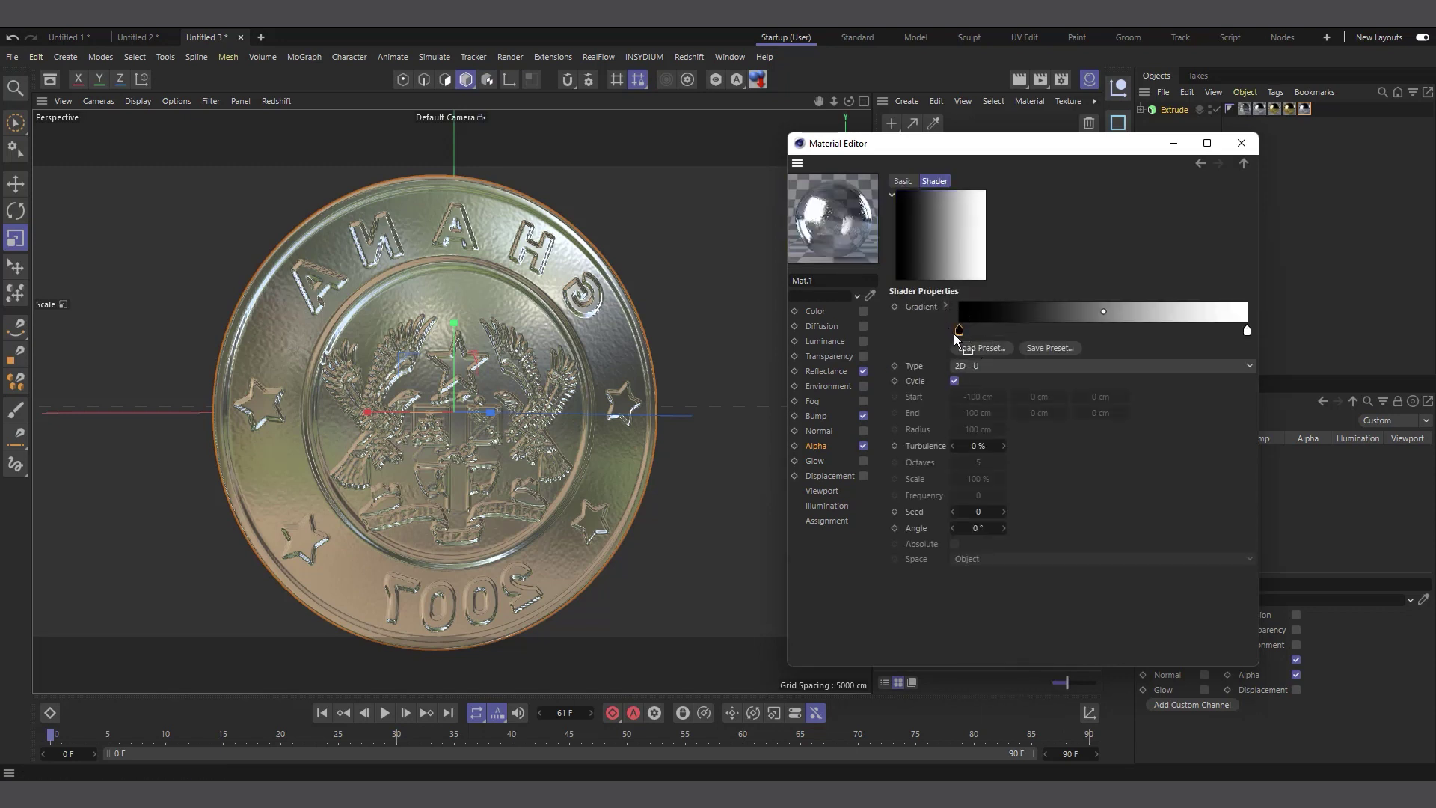
left_click(977, 368)
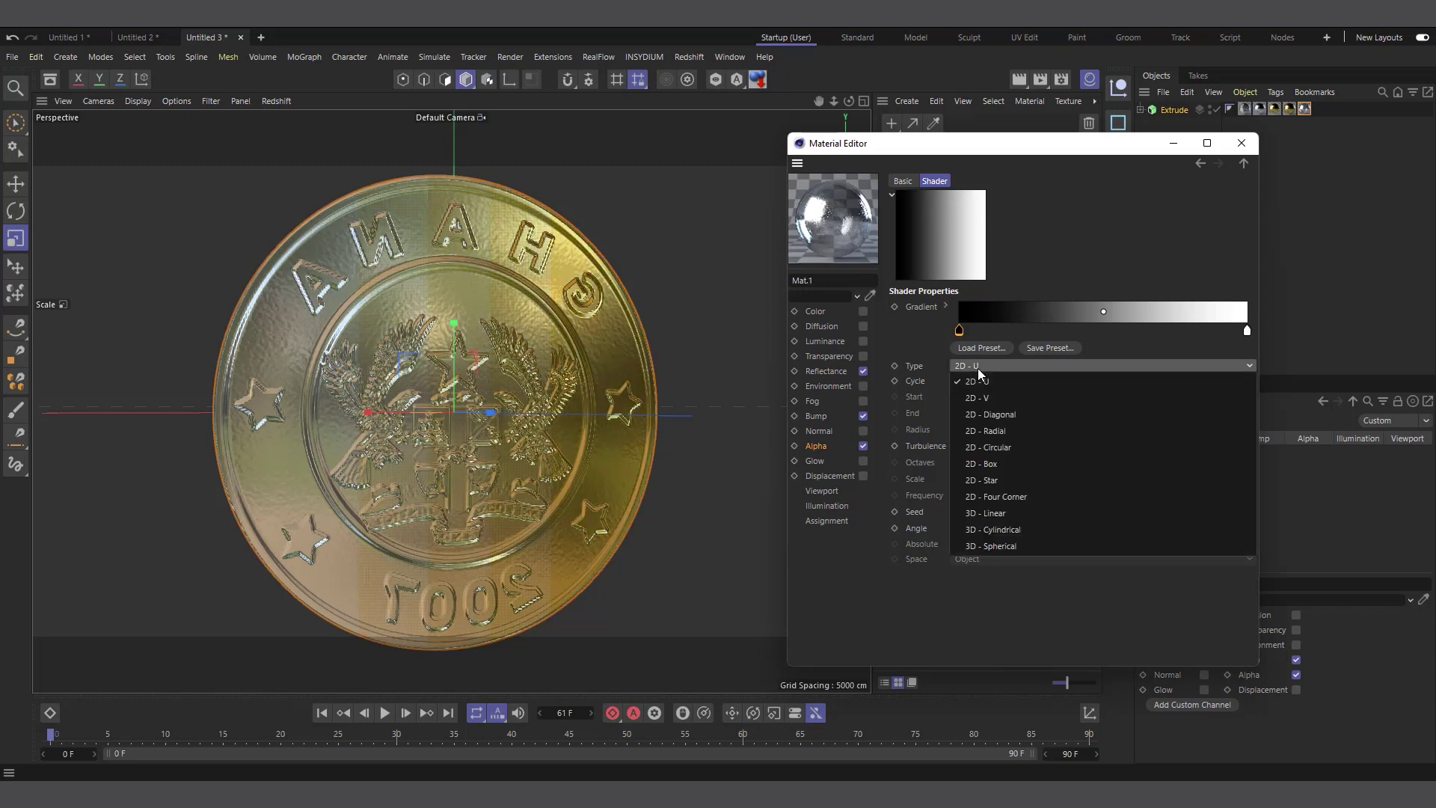
left_click(1004, 449)
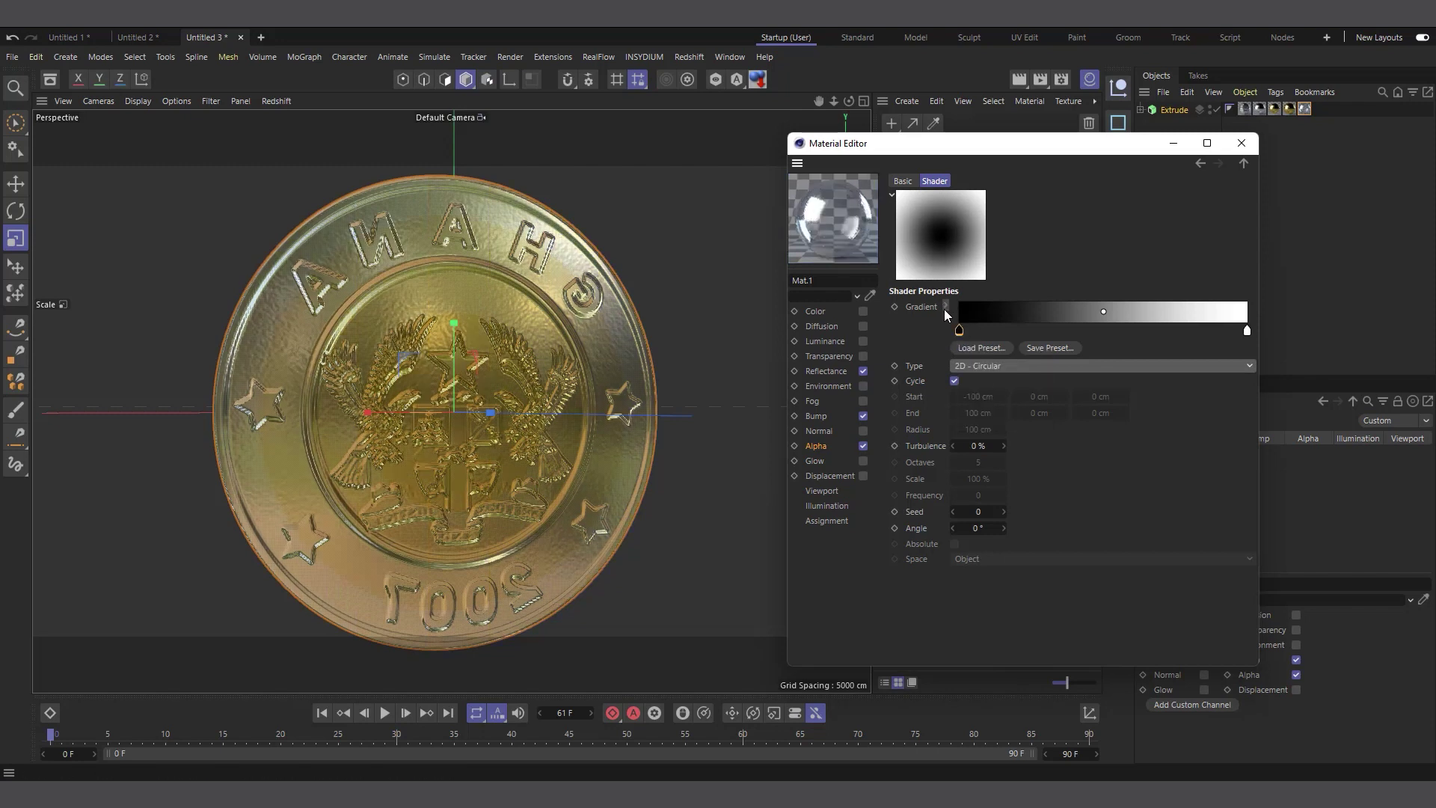
- Set the interpolation of both alpha gradient knots to Step
left_click(945, 307)
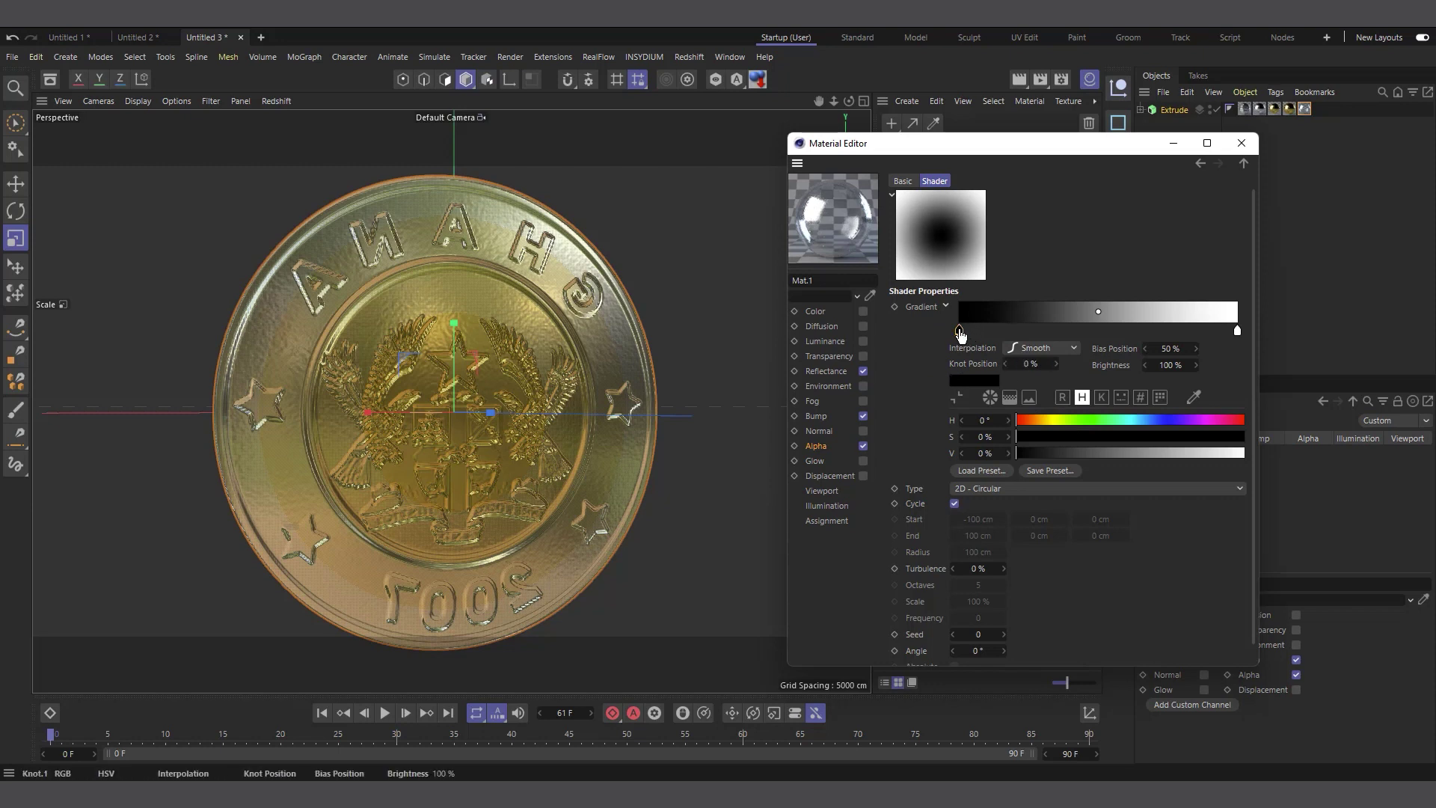
left_click(1237, 329, "shift")
left_click(1043, 349)
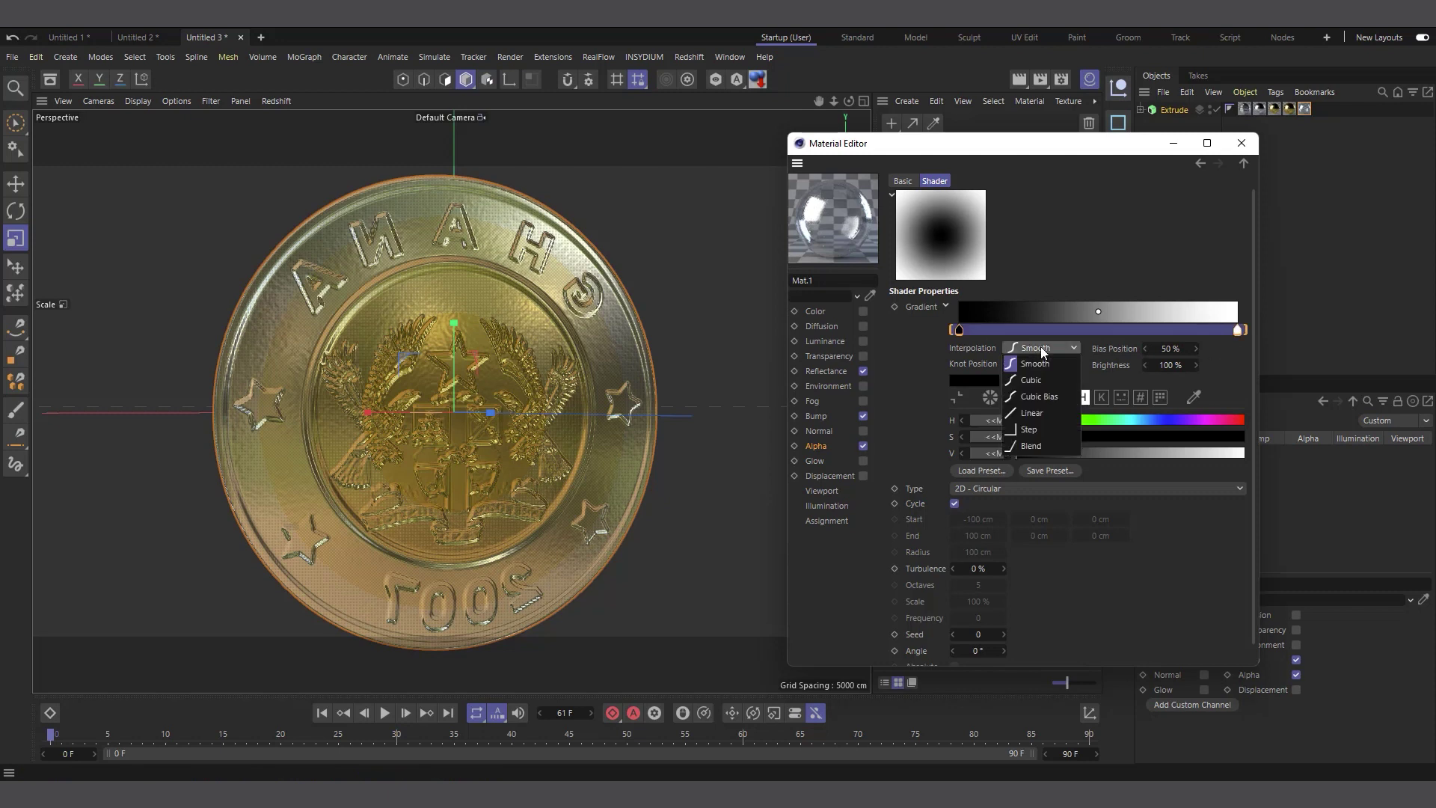
left_click(1032, 429)
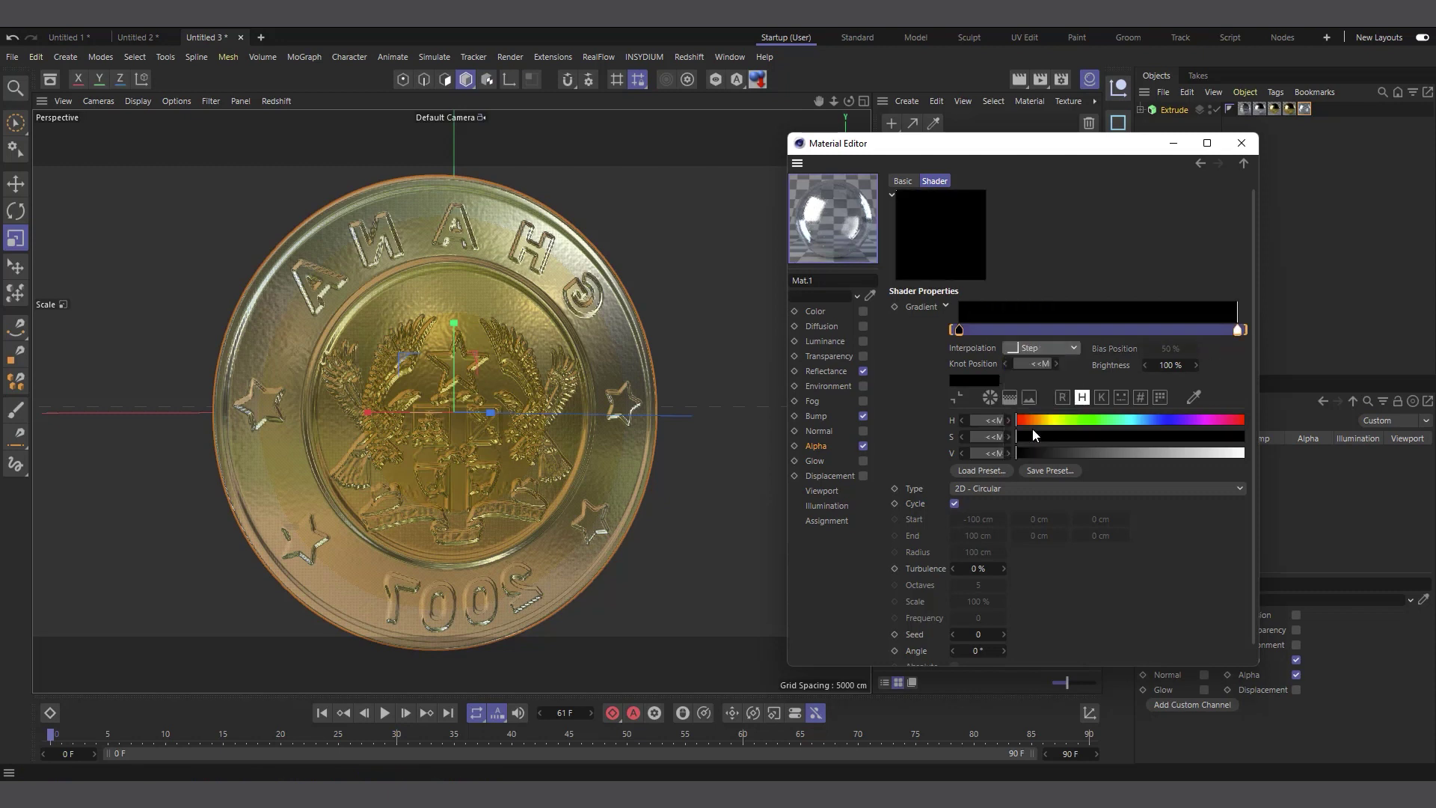
- Move the white knot of Mat.1's circular alpha gradient to 43.28%, limiting the silver to the coin back's outer ring
double_click(961, 332)
left_click(984, 404)
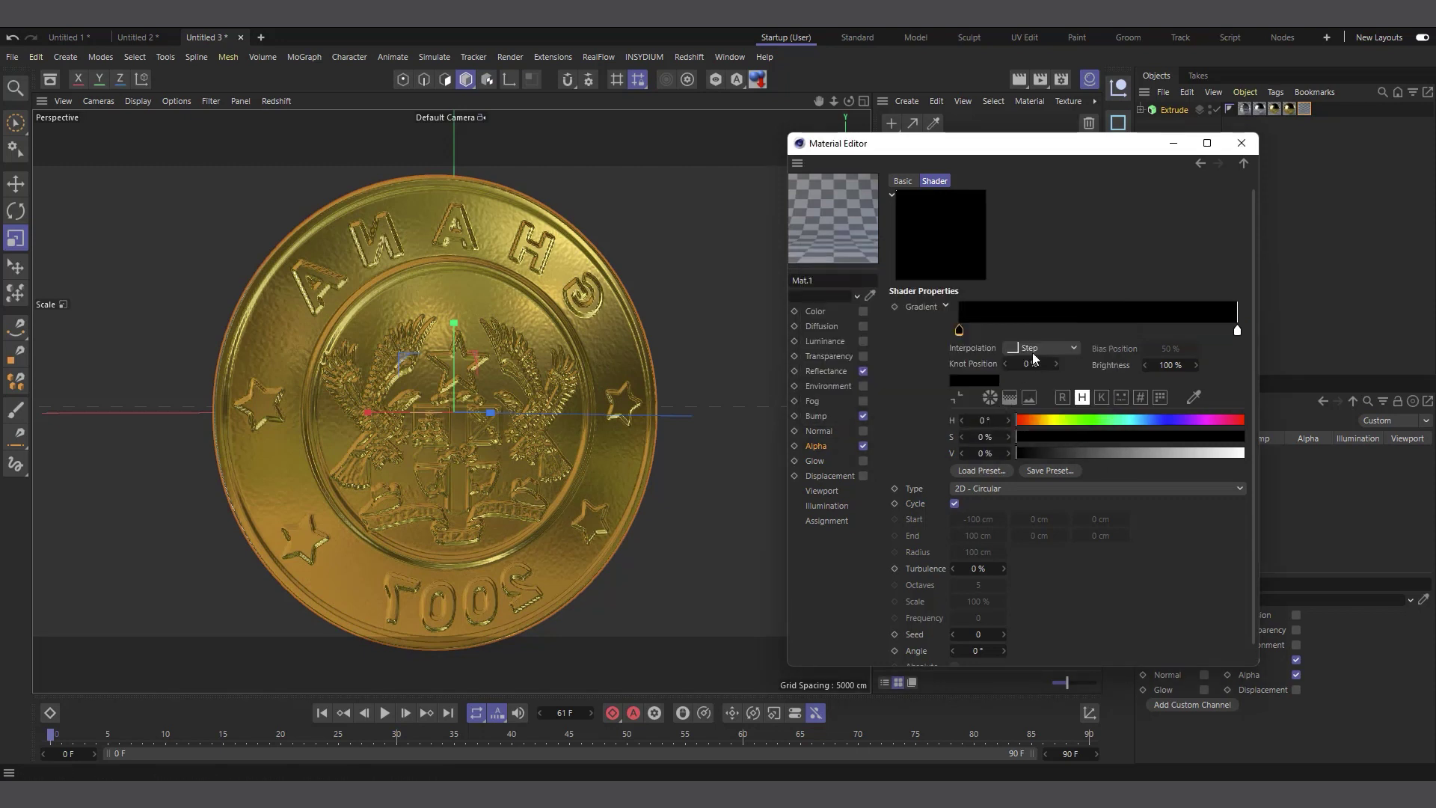
left_click_drag(1237, 331, 1077, 343)
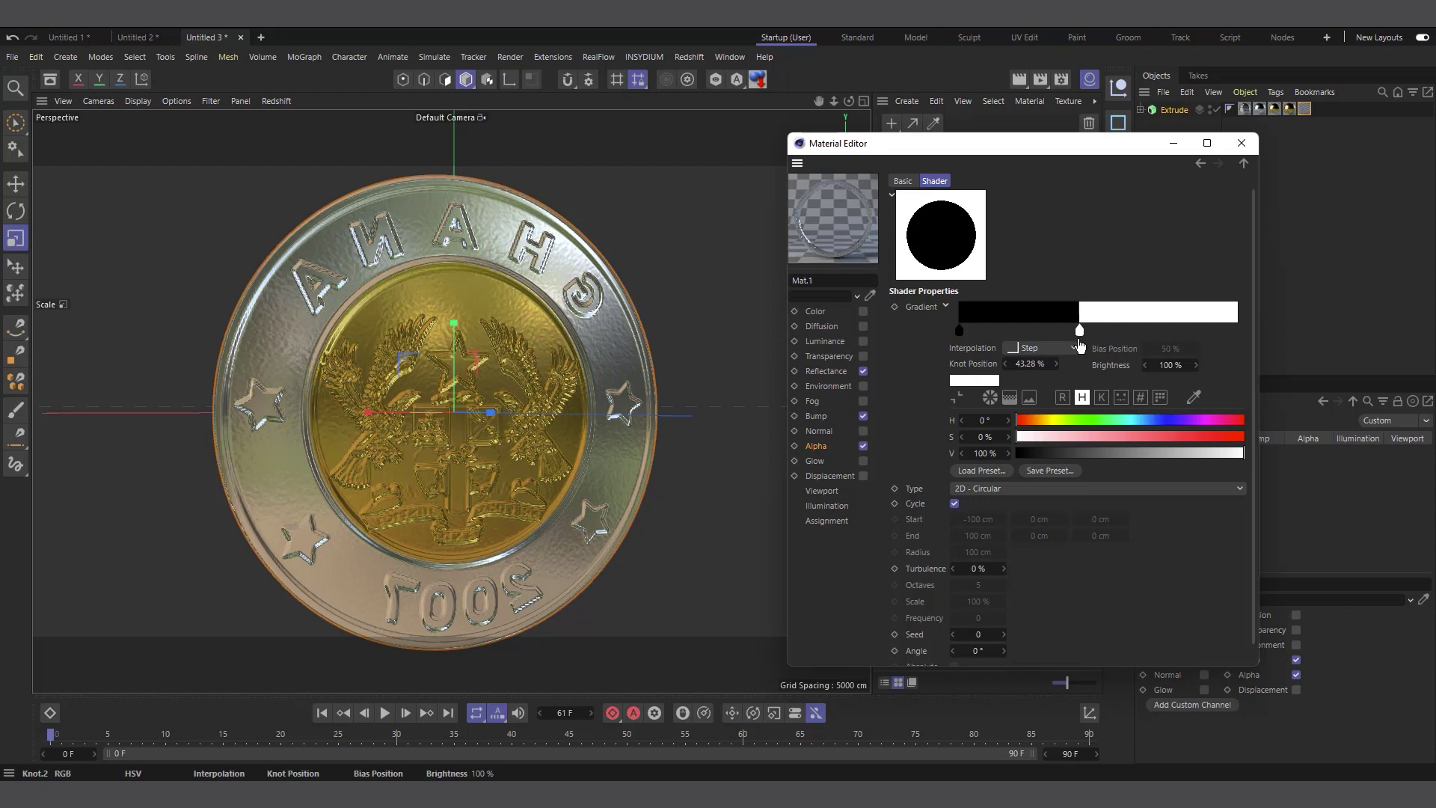
left_click(1242, 143)
- Turn the view to the coin's 1 CEDI front face and render it in the viewport
scroll(500, 290, "down", 3)
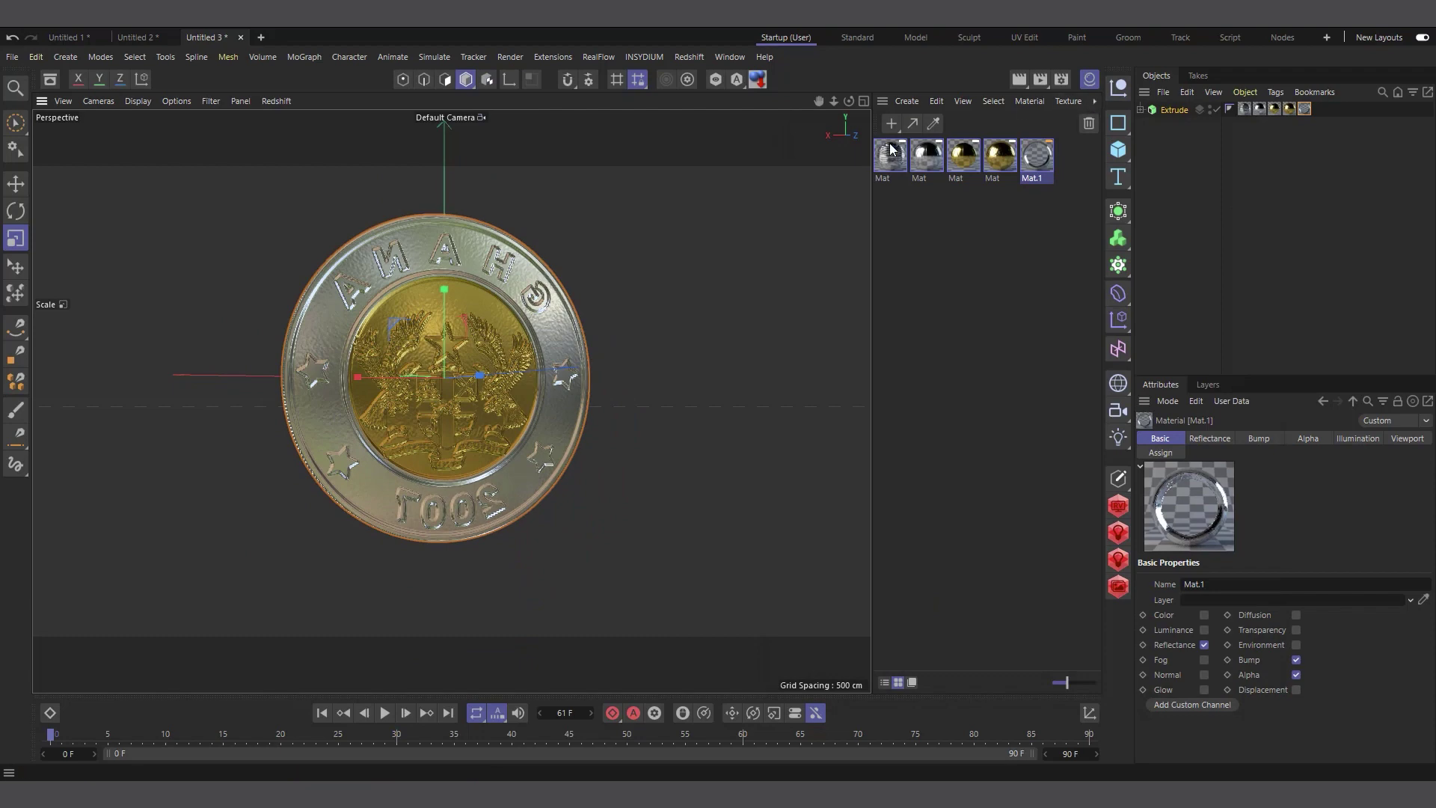
left_click_drag(849, 102, 1086, 94)
scroll(582, 312, "down", 2)
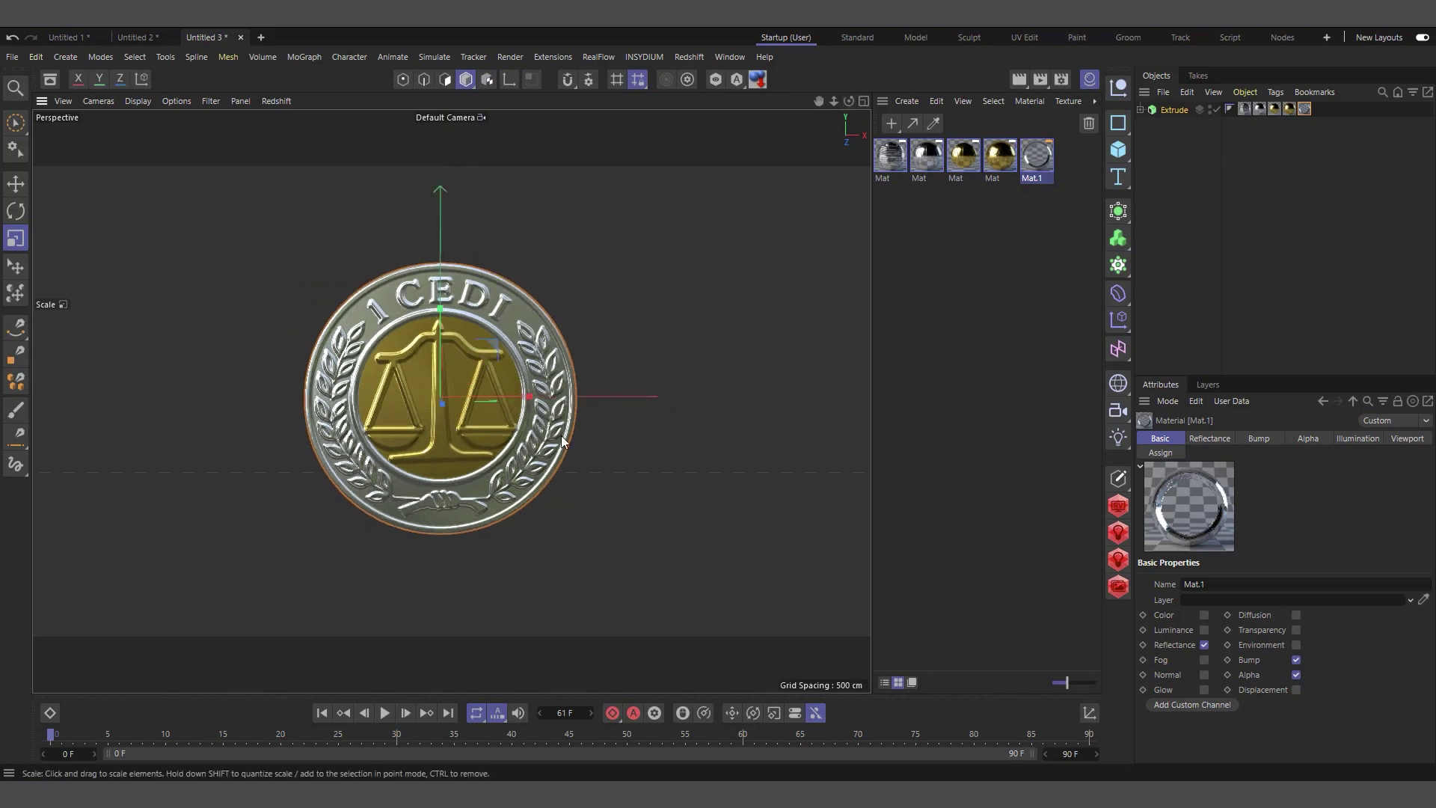
scroll(281, 436, "up", 3)
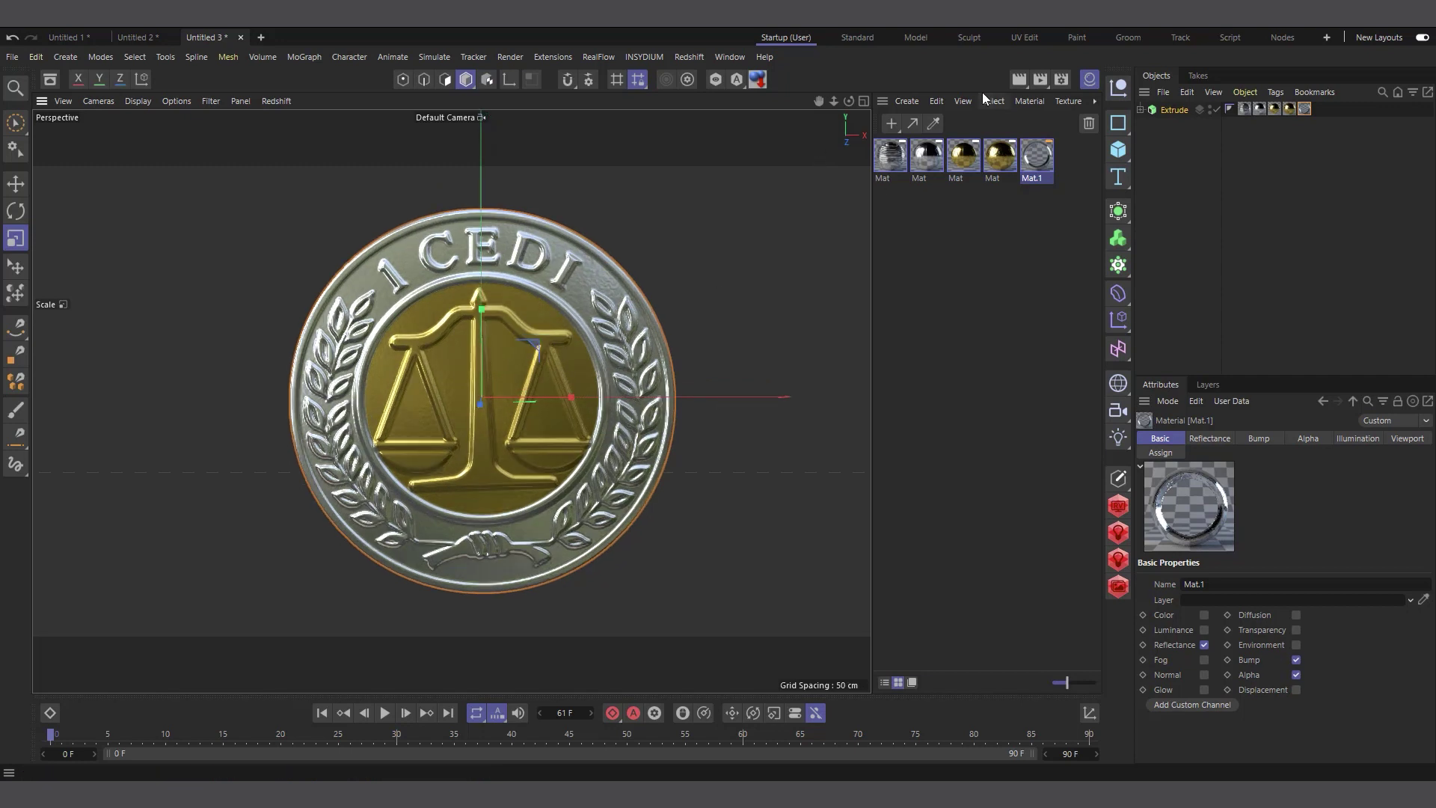
left_click(1014, 79)
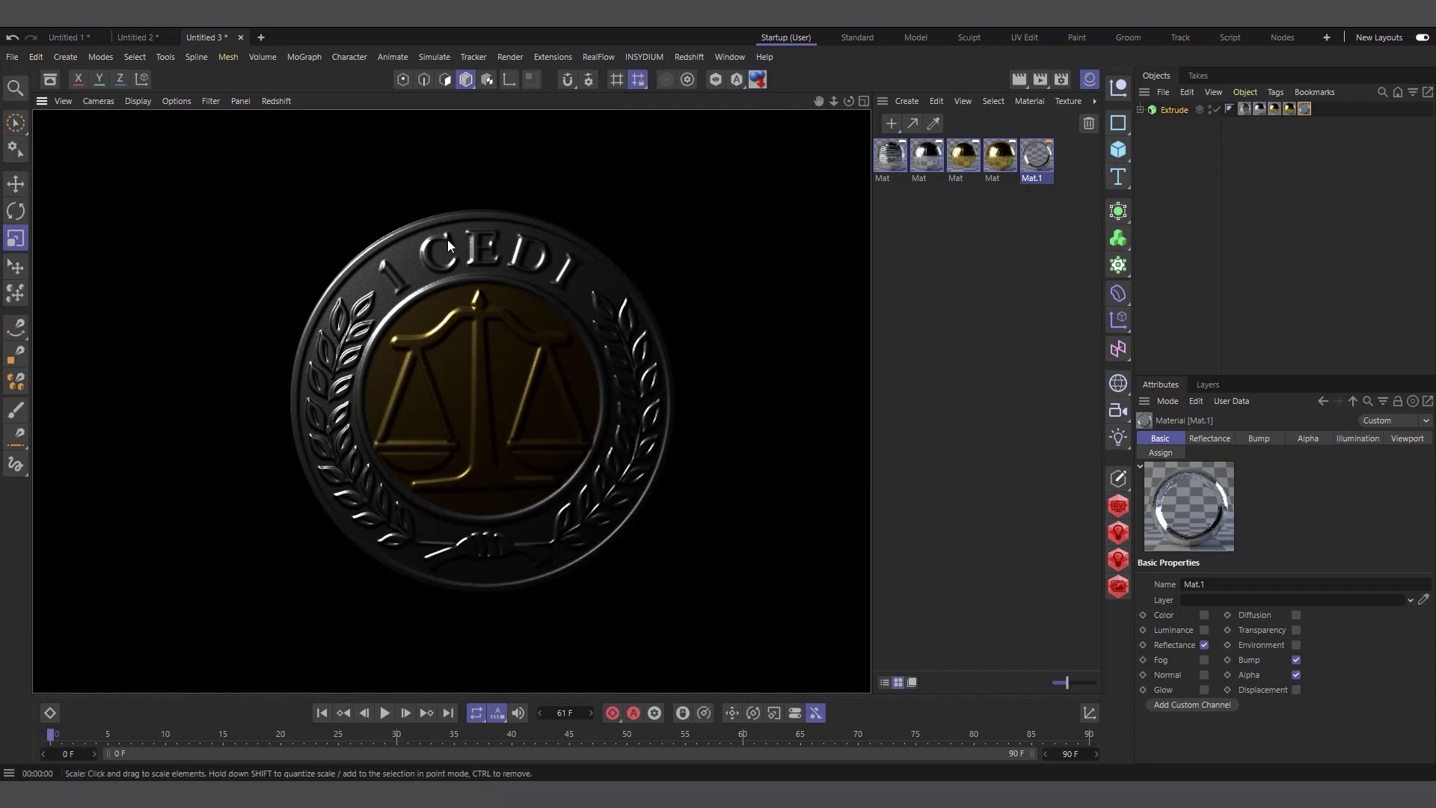
- Examine the coin's front and back faces at an angle, checking the relief of the GHANA lettering and coat of arms up close
scroll(416, 430, "down", 6)
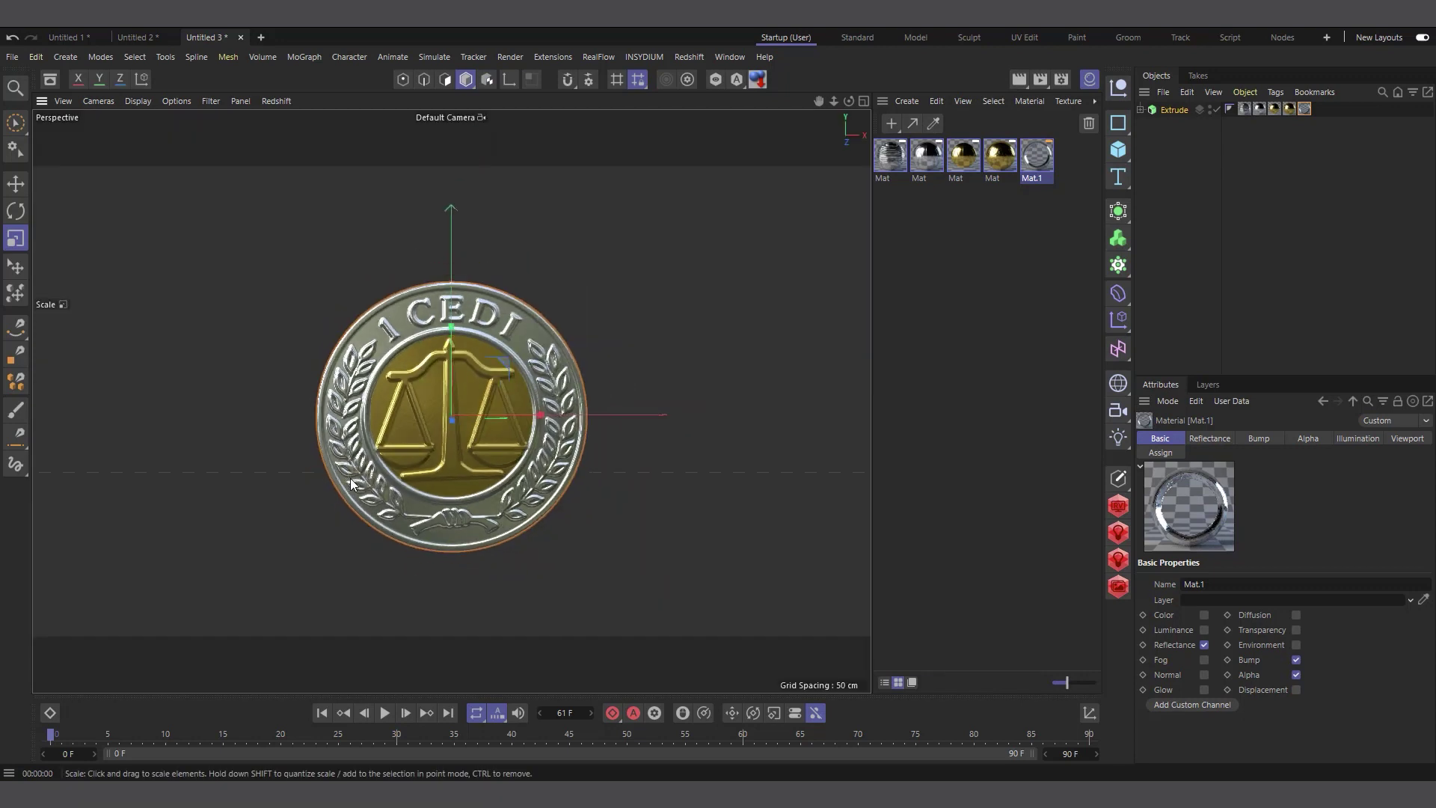
mouse_move(848, 100)
left_mouse_down()
mouse_move(871, 109)
mouse_move(857, 100)
left_mouse_up()
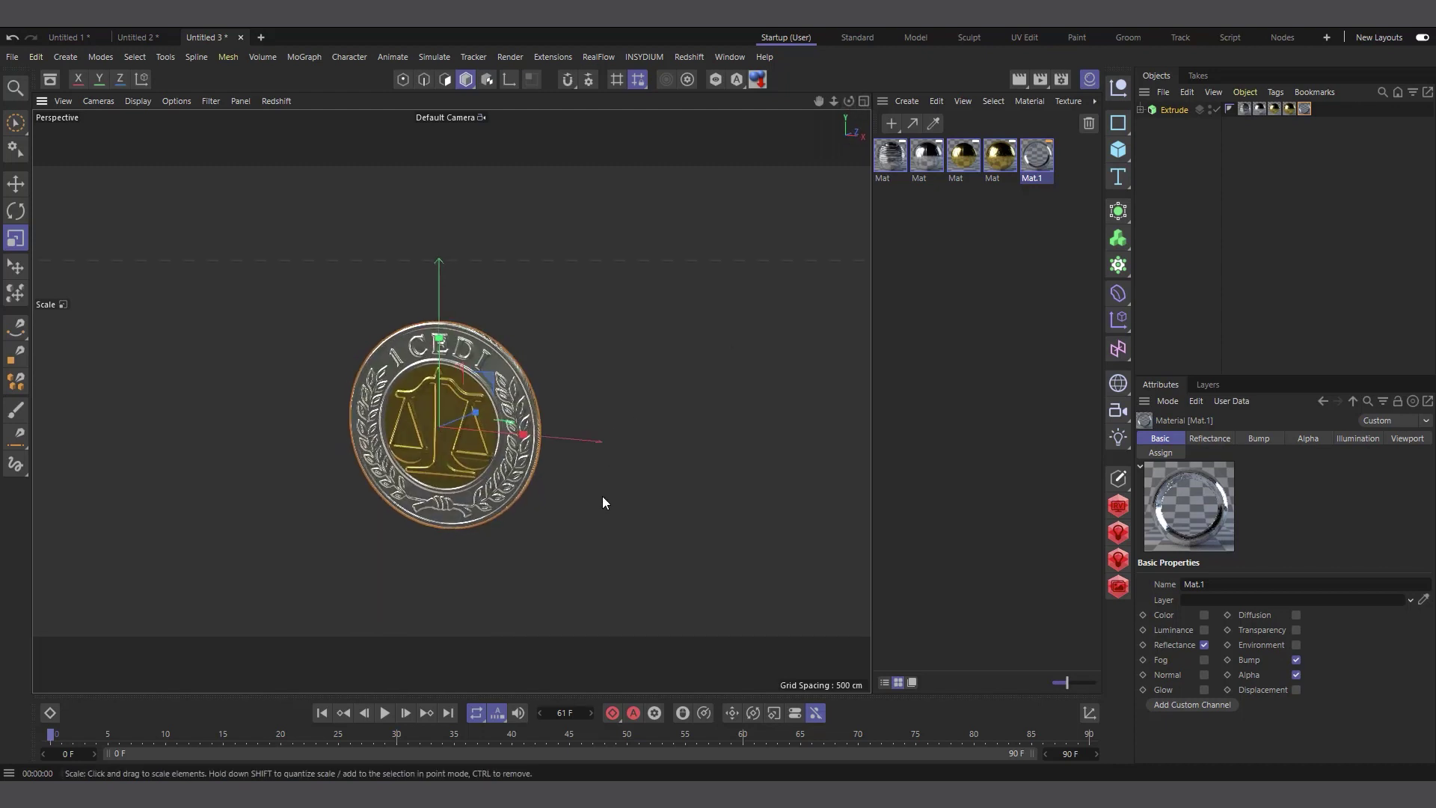
scroll(455, 404, "up", 4)
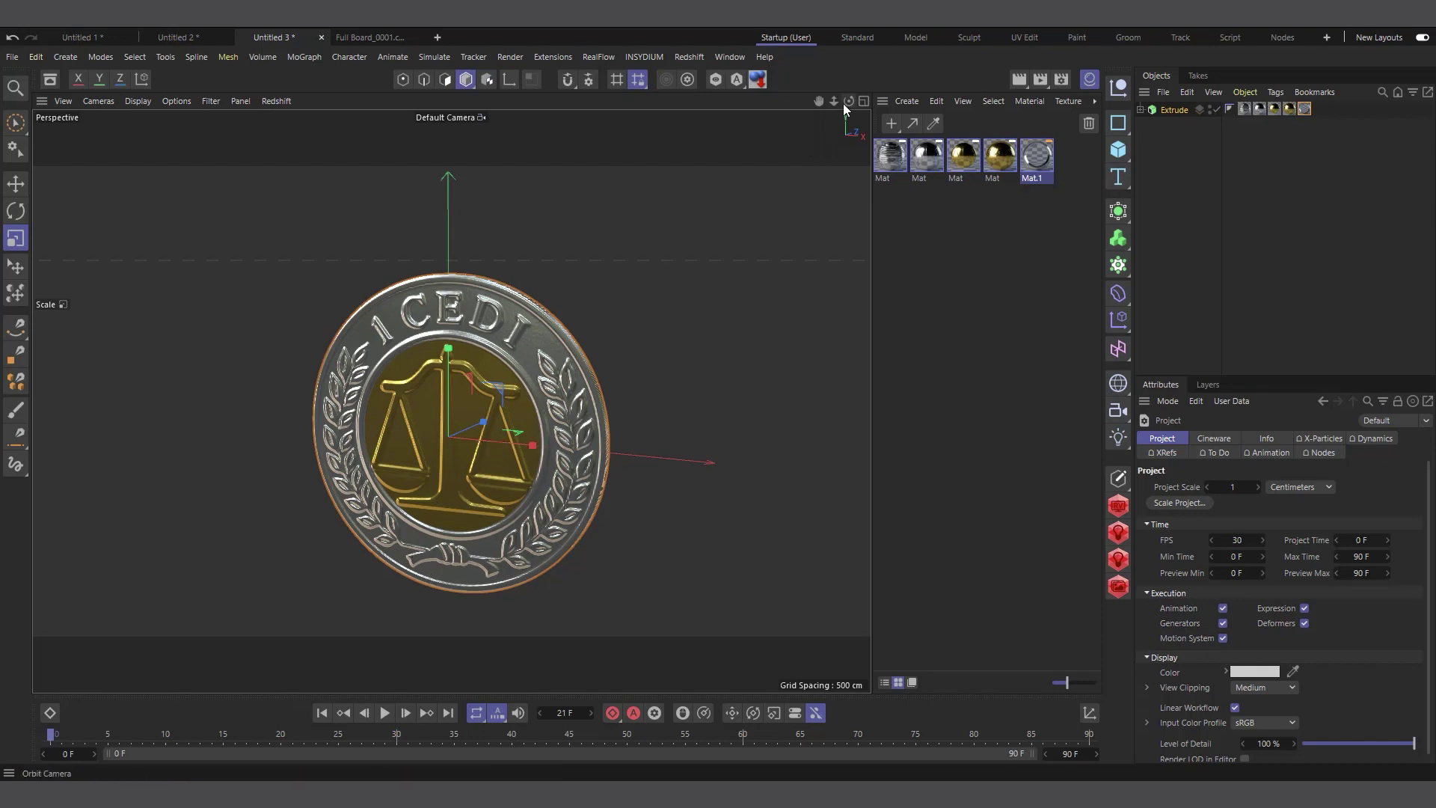
left_click_drag(568, 565, 424, 527, "alt")
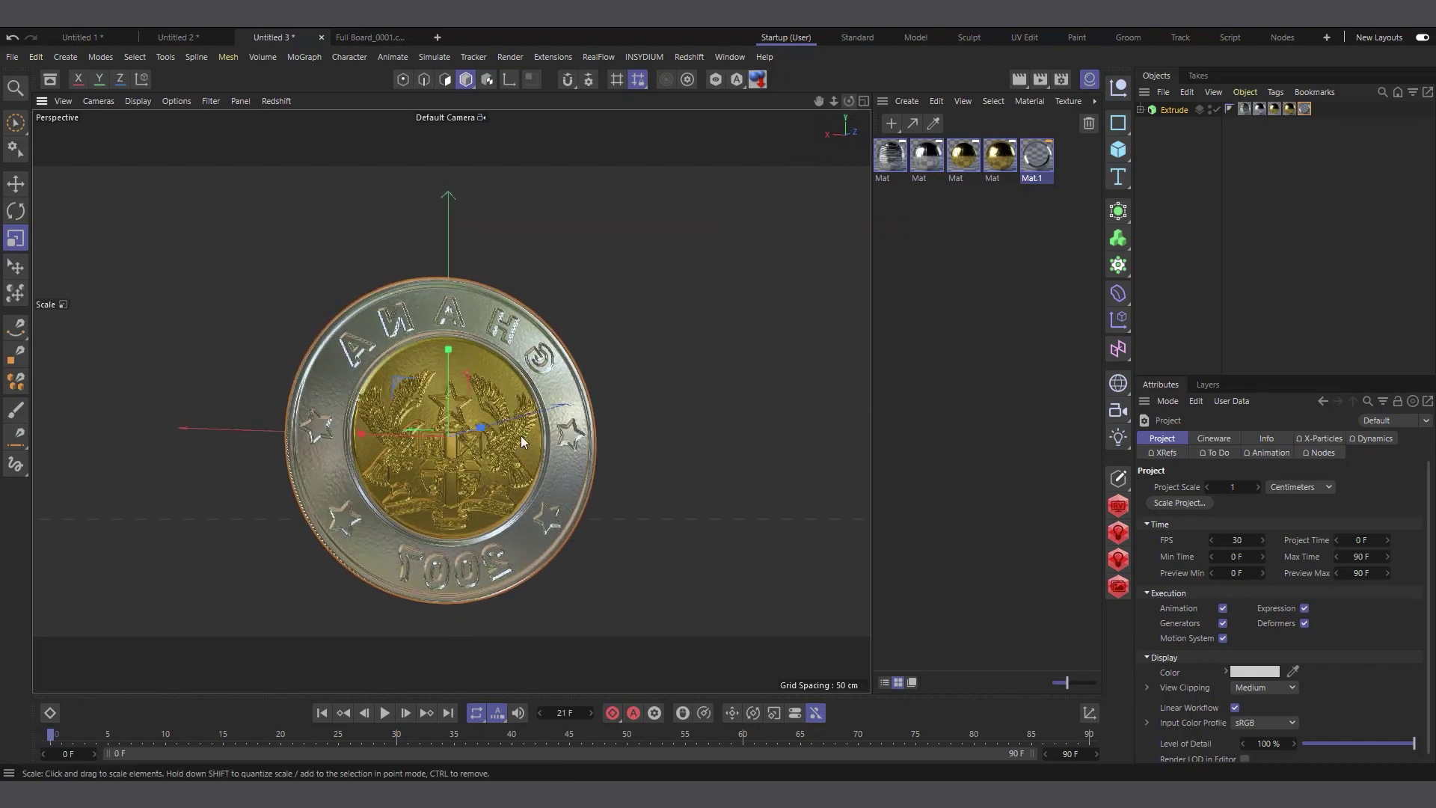
scroll(423, 527, "up", 3)
scroll(415, 479, "up", 2)
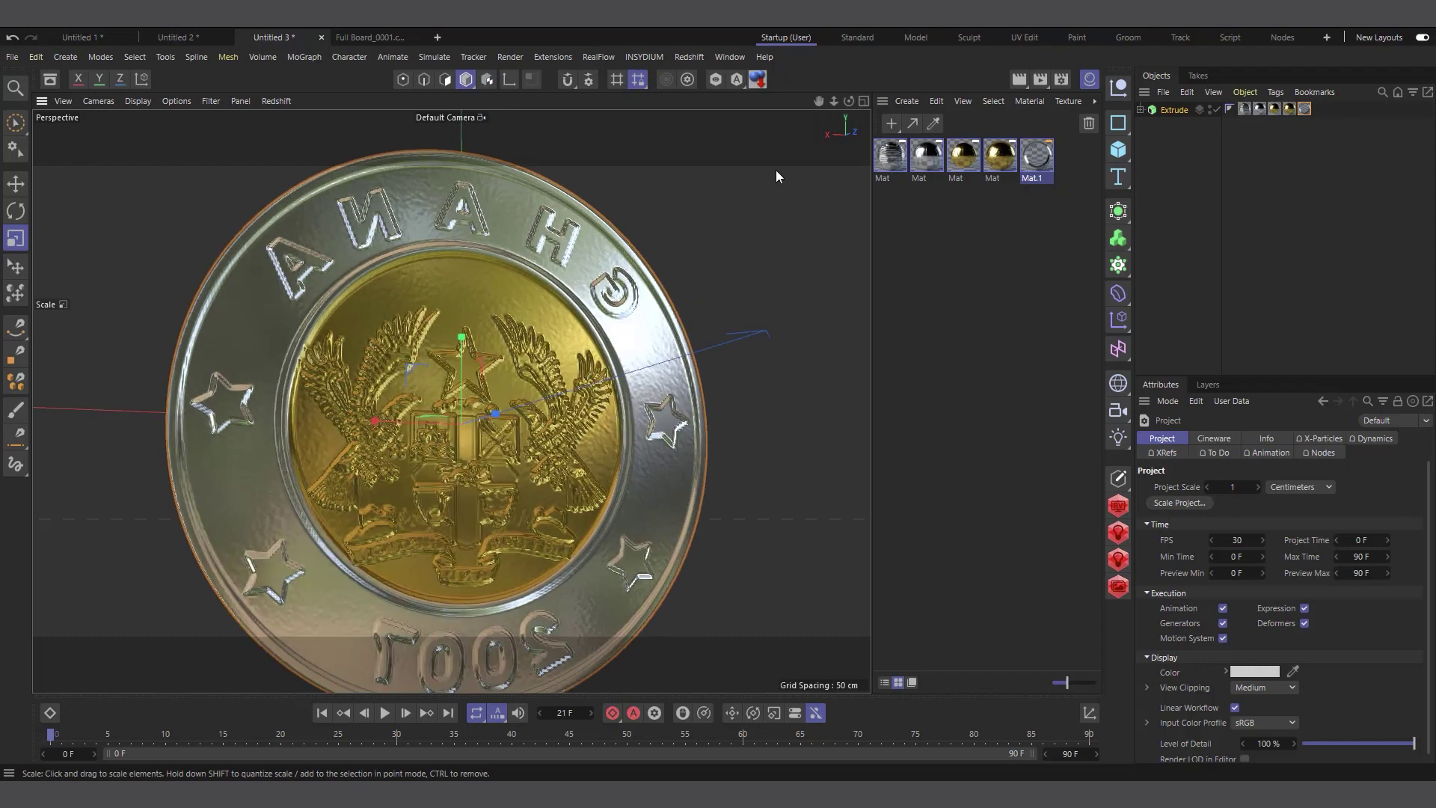
left_click_drag(848, 102, 877, 123)
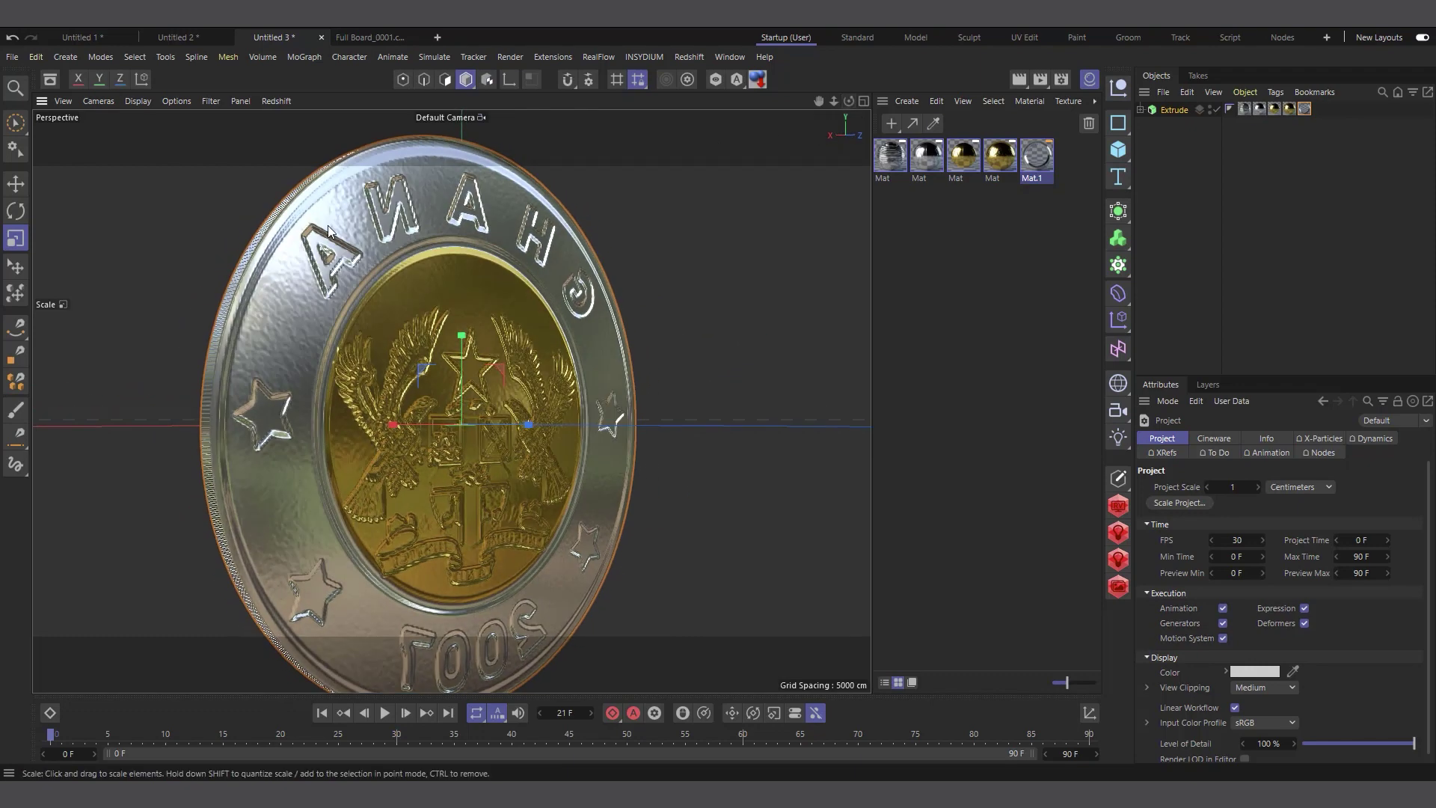
scroll(312, 278, "up", 1)
scroll(313, 278, "up", 1)
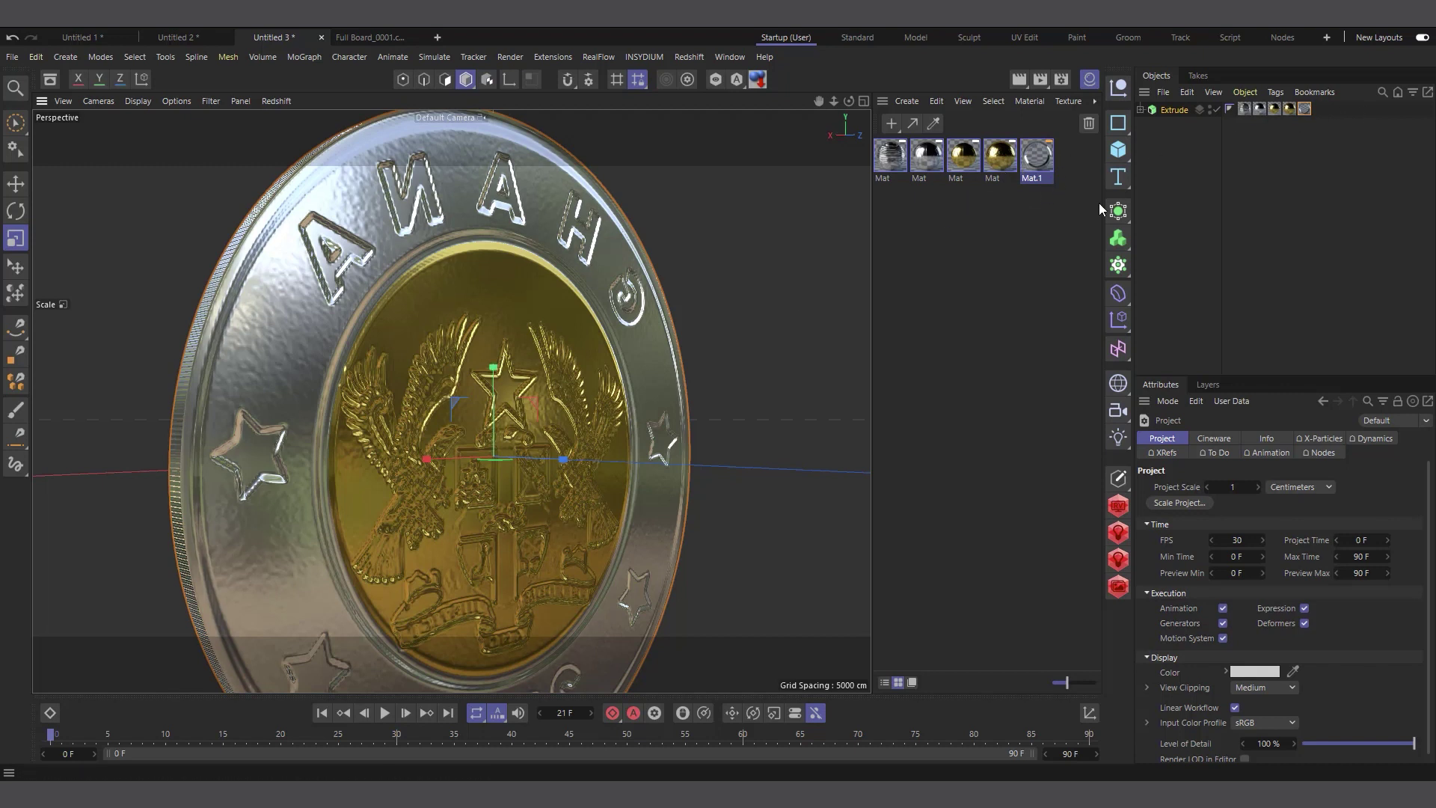
- Set the black point to 0 and the white point to 1 for the gold back-face material's bump image
double_click(999, 159)
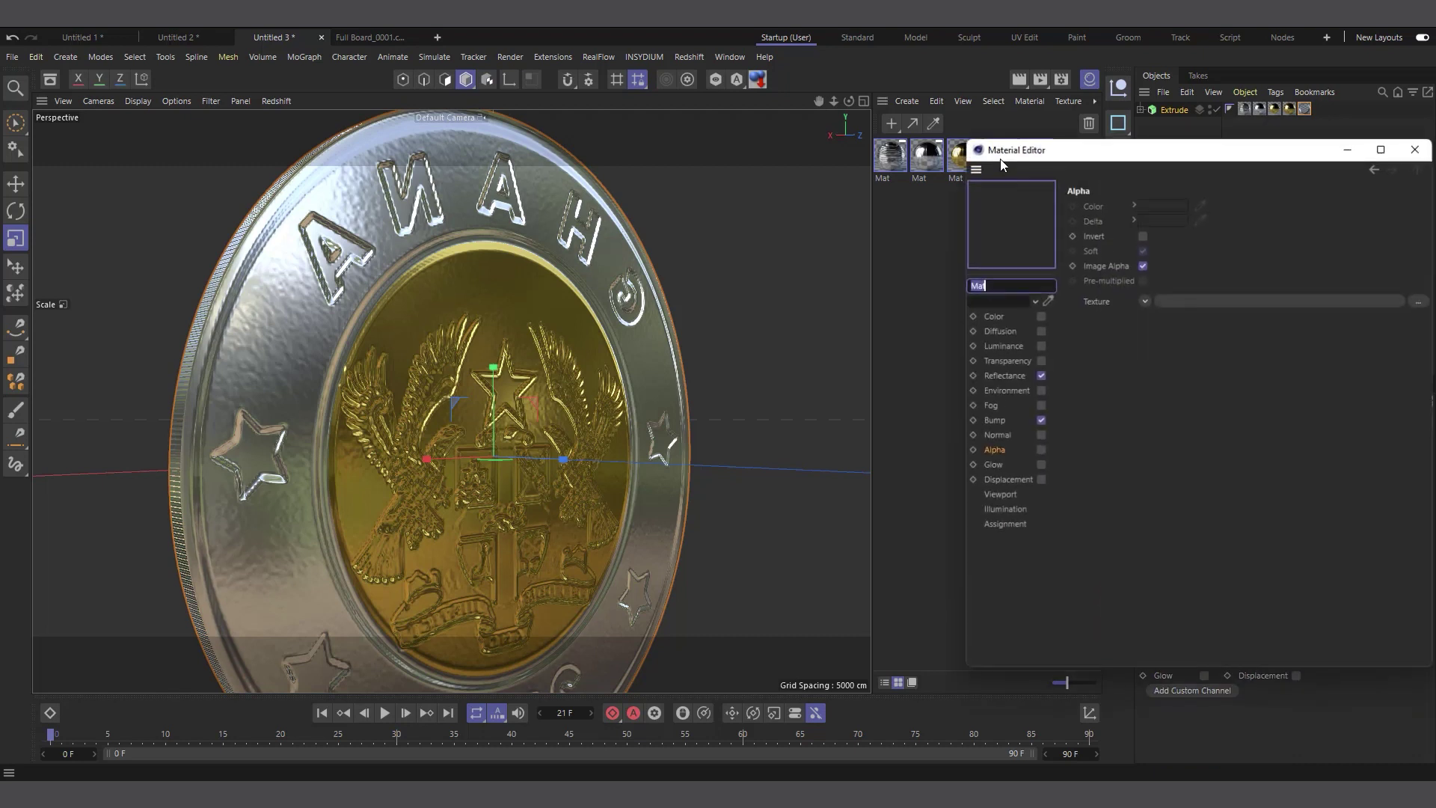
left_click(994, 421)
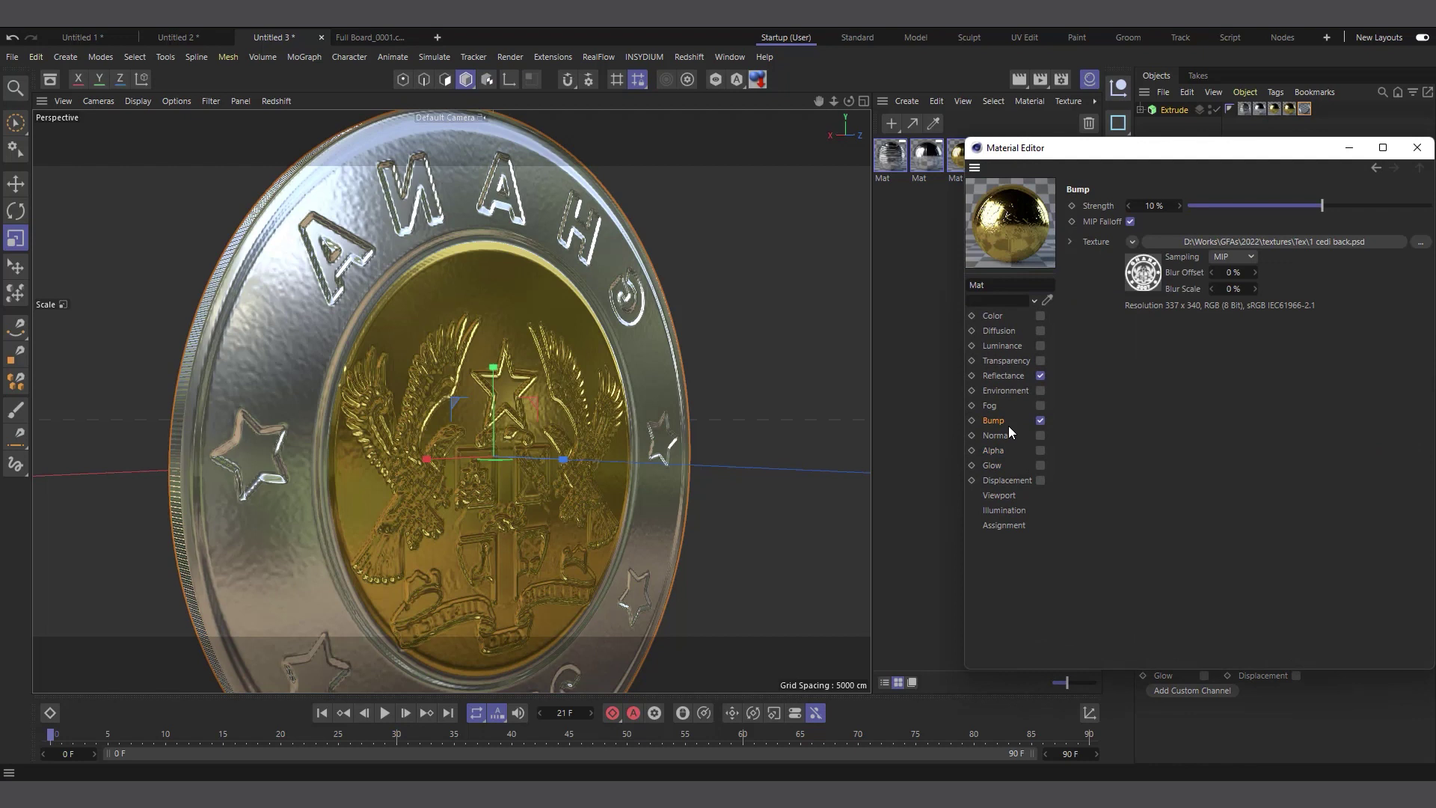
left_click(1142, 271)
left_click_drag(1200, 441, 1189, 441)
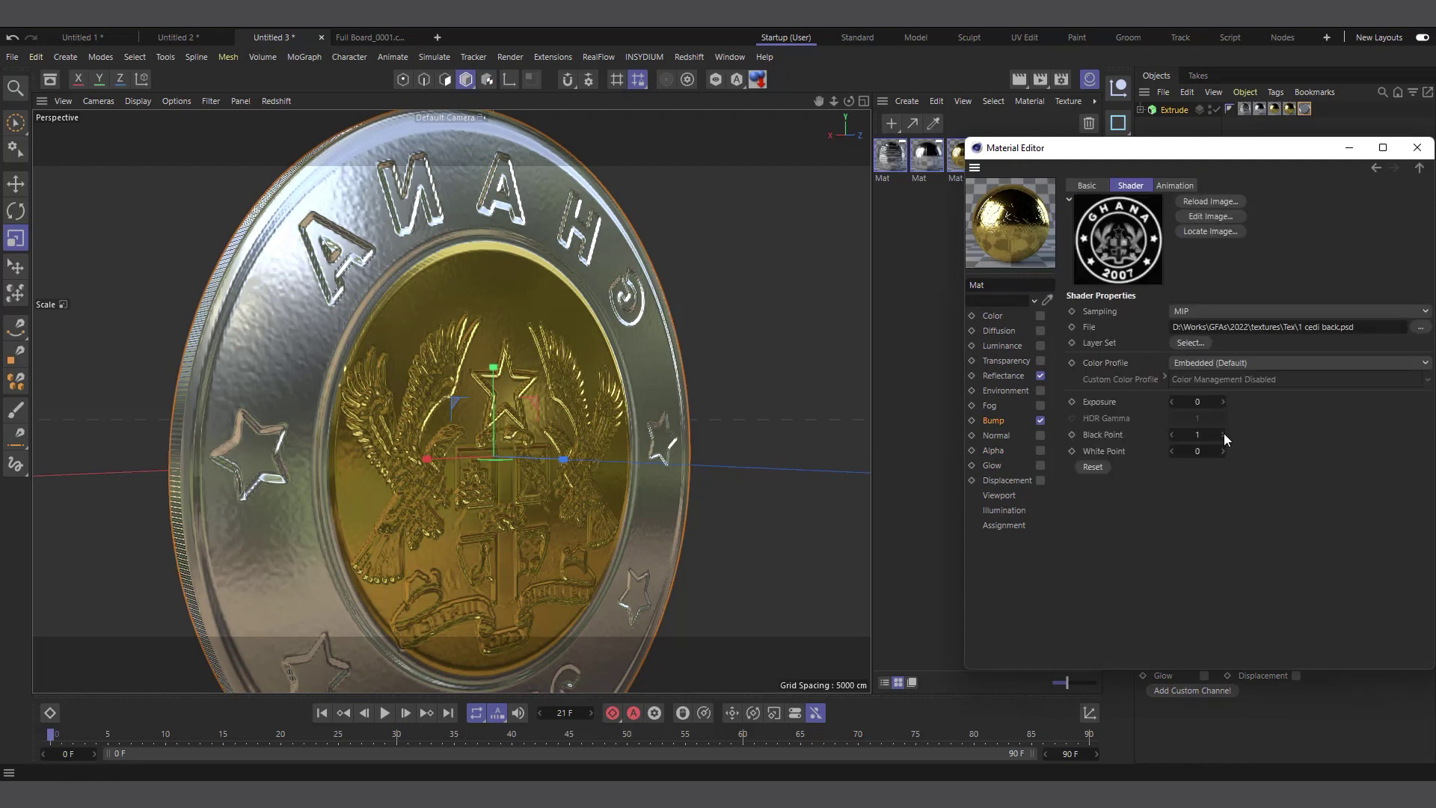
right_click(1223, 434)
left_click(1223, 450)
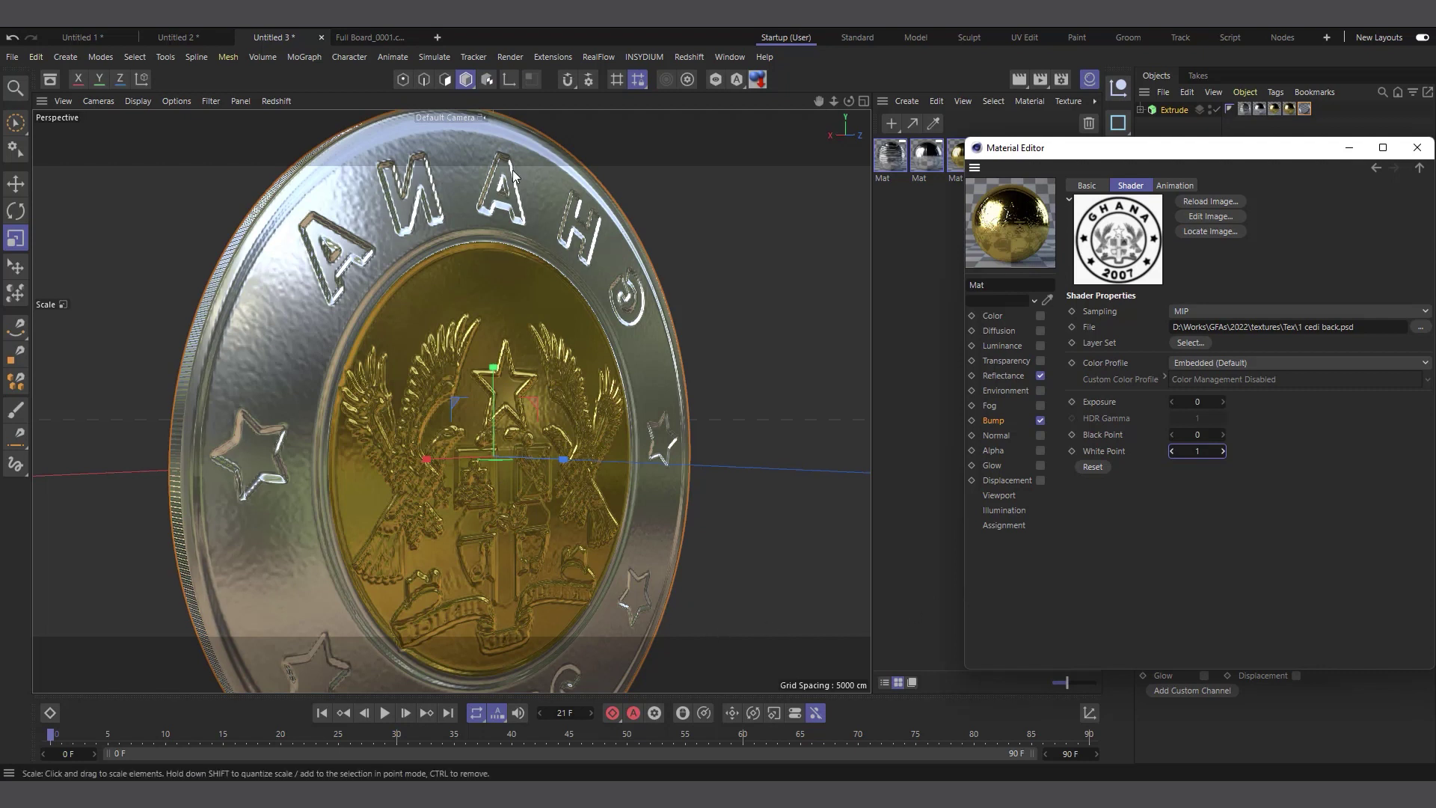
- Set the black point to 0 and the white point to 1 for the silver Mat.1 material's bump image
left_click_drag(1117, 150, 961, 230)
left_click(1045, 156)
double_click(1045, 155)
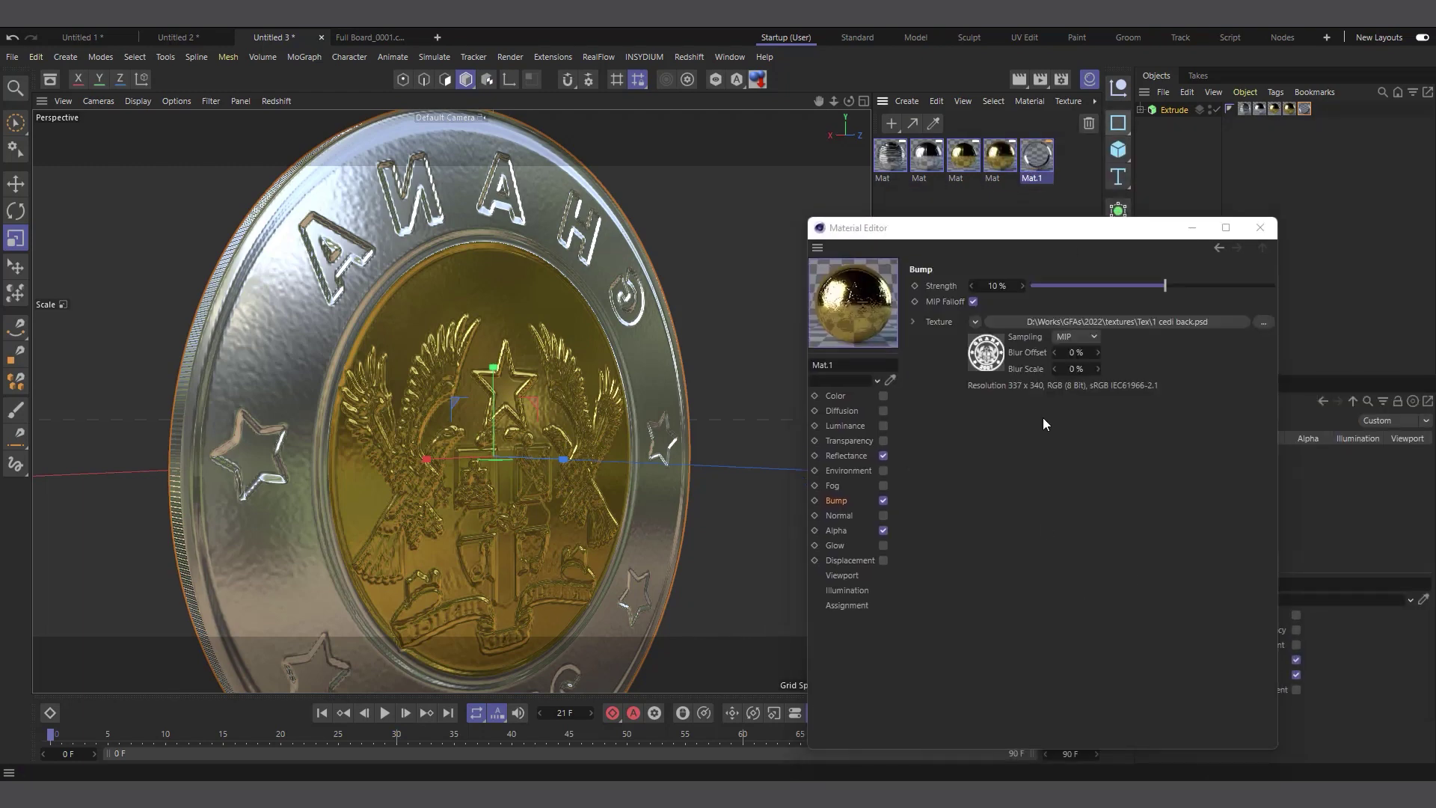
left_click(989, 353)
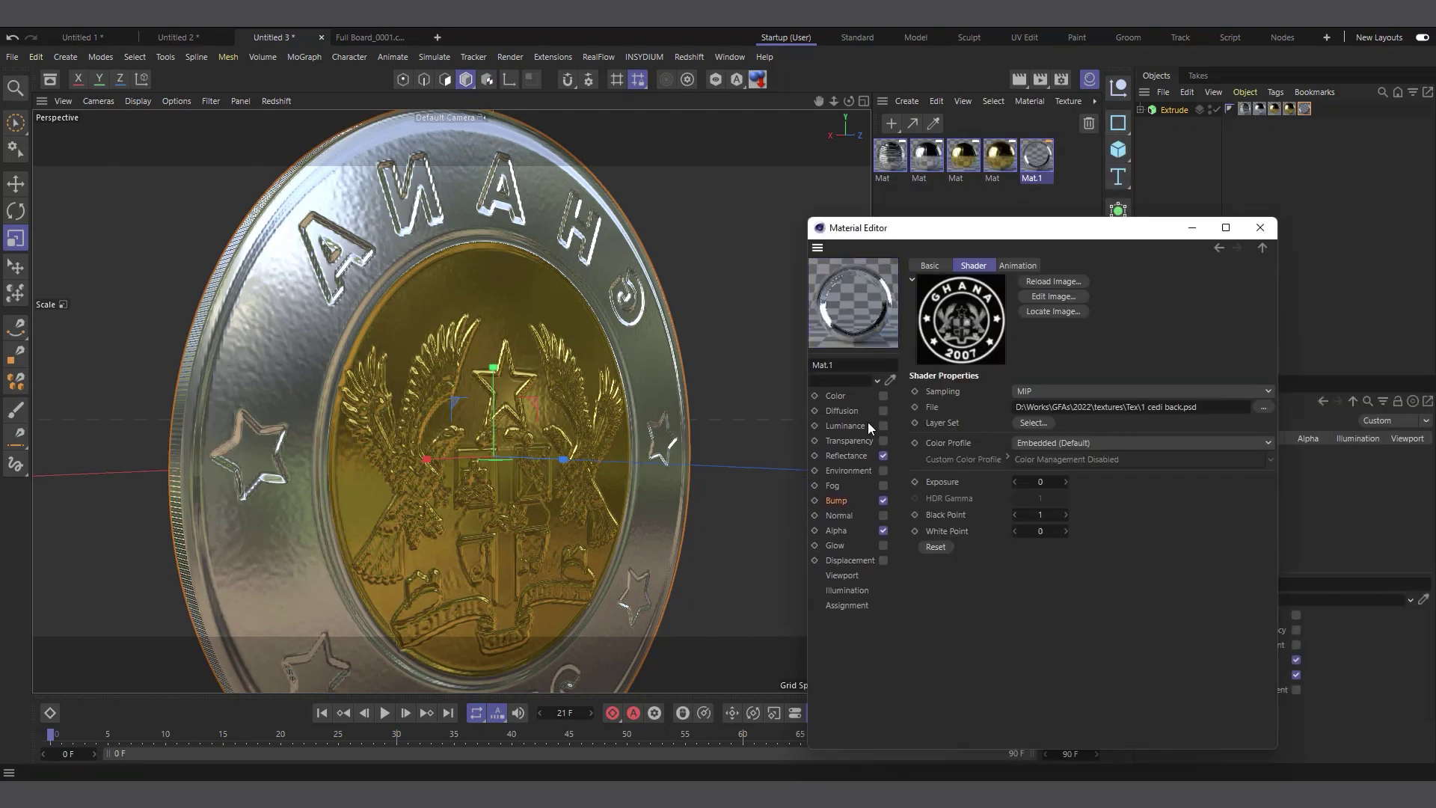
right_click(1066, 516)
right_click(1066, 529)
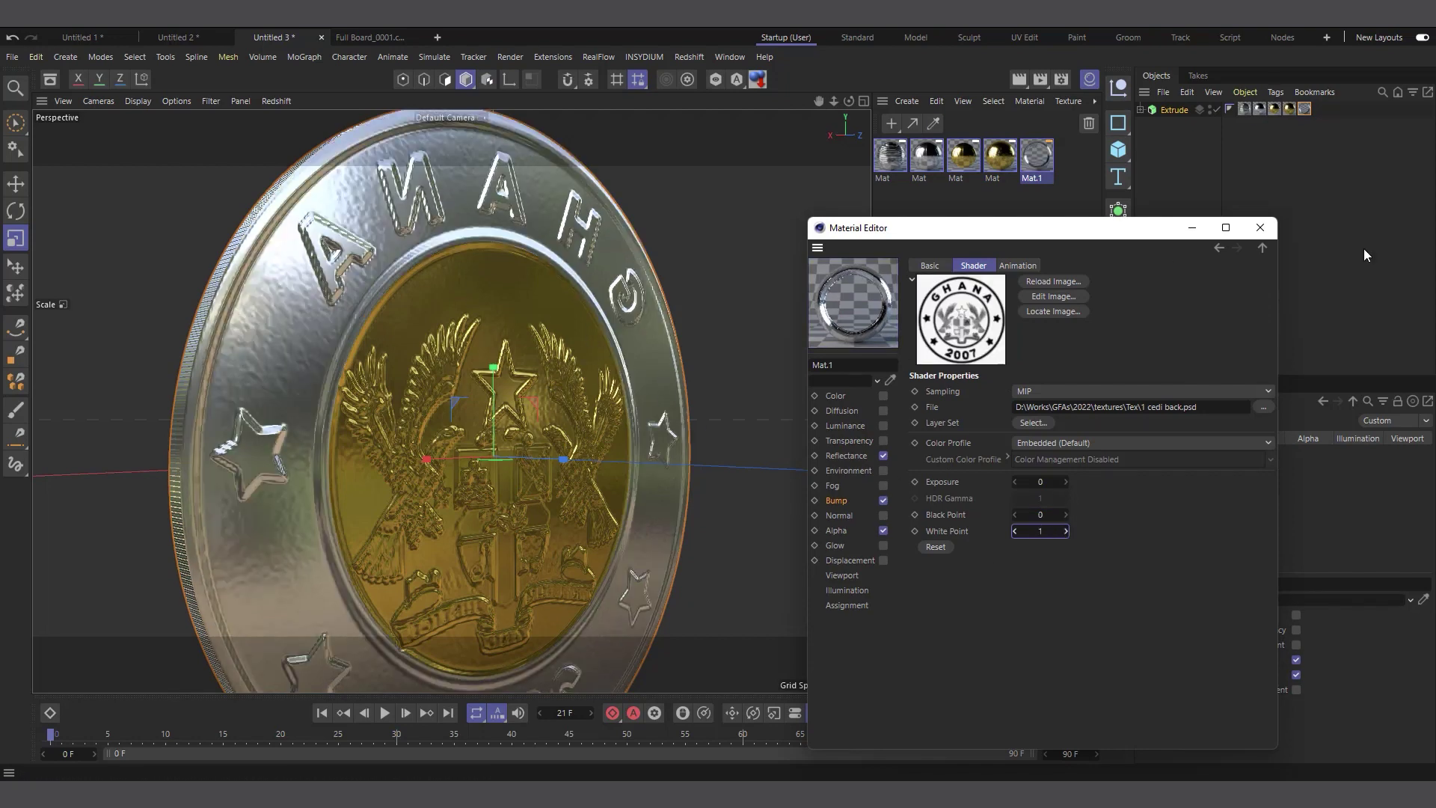
left_click(1260, 227)
scroll(579, 407, "down", 2)
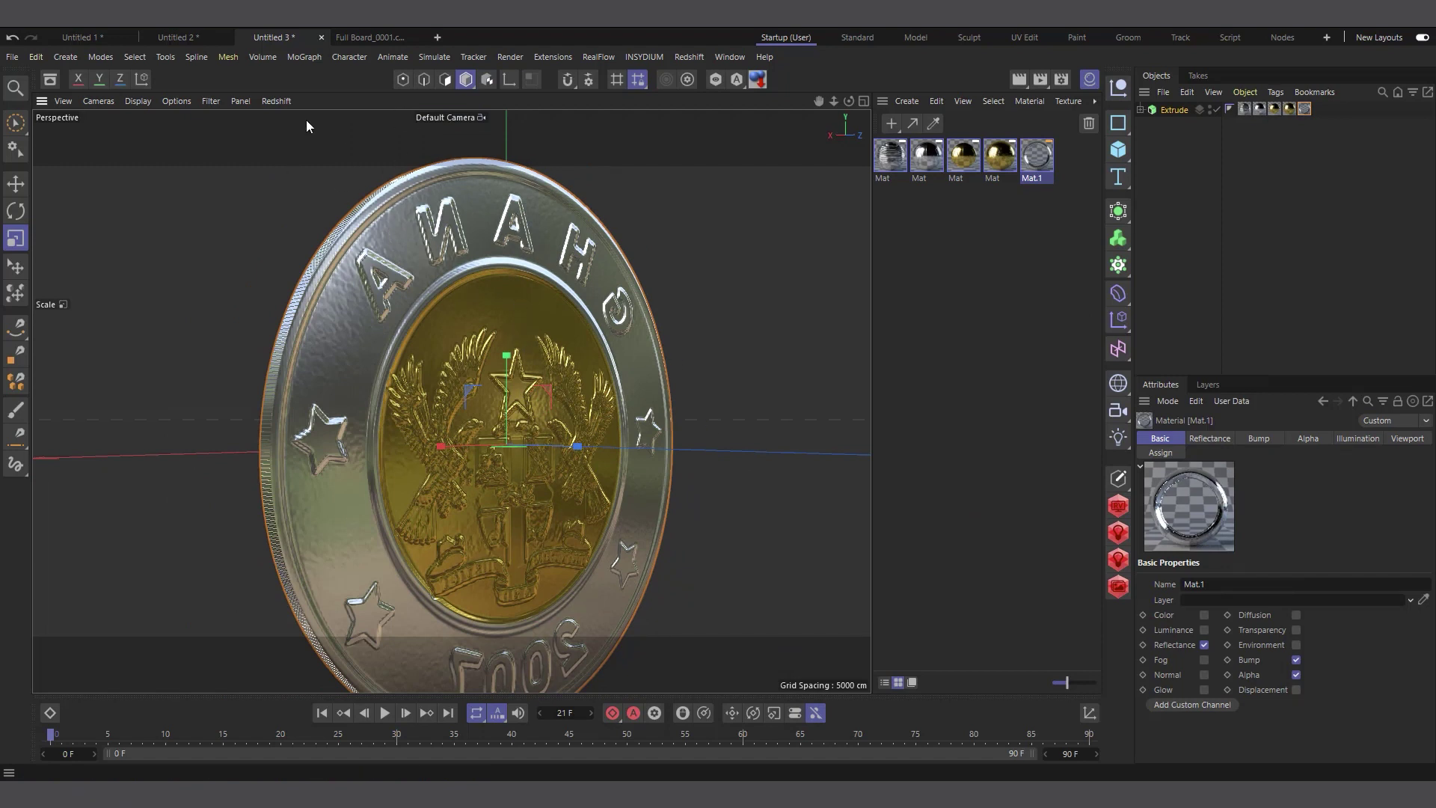
- Switch to the Full Board project and start an interactive Redshift RenderView preview of its coin
left_click(360, 37)
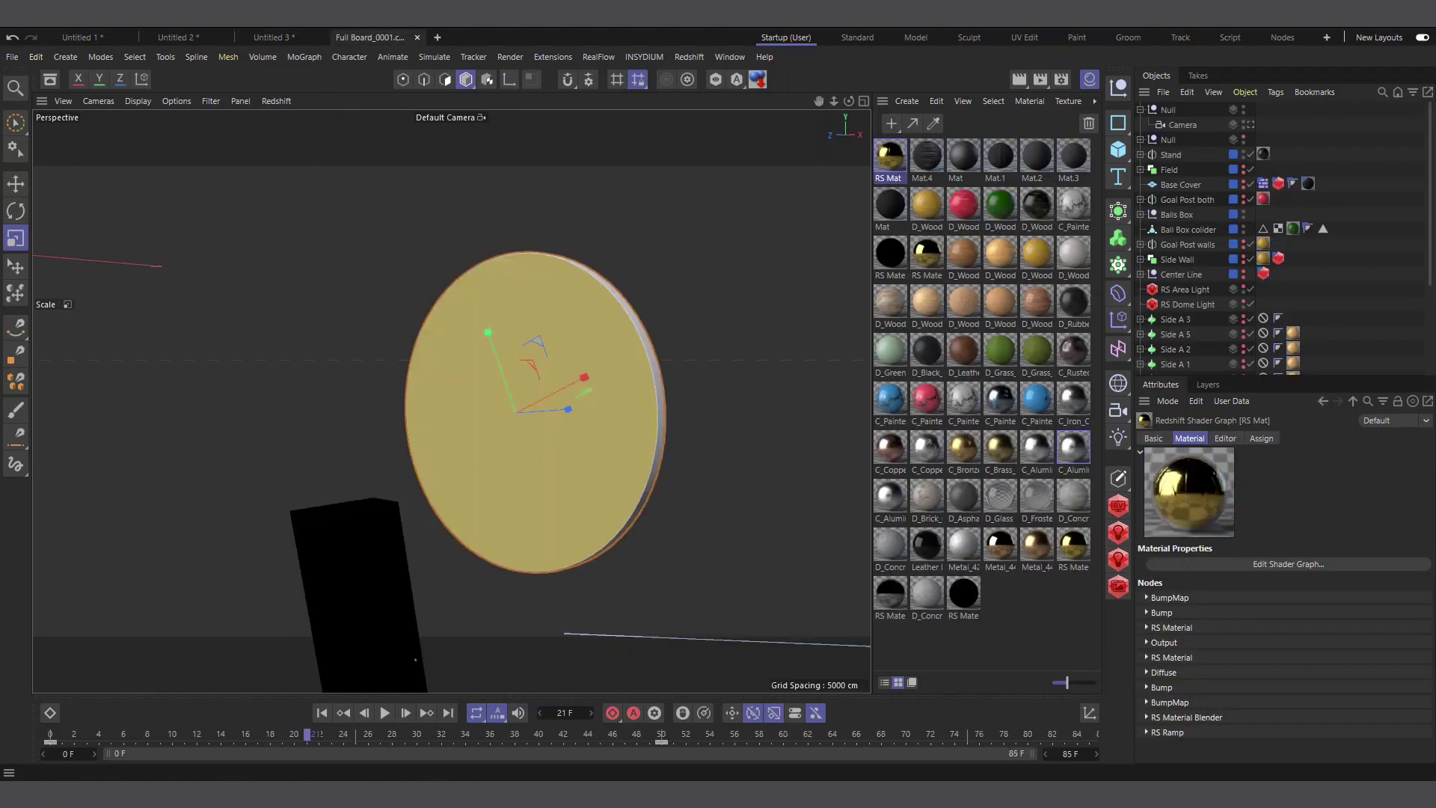
left_click_drag(0, 198, 1099, 191)
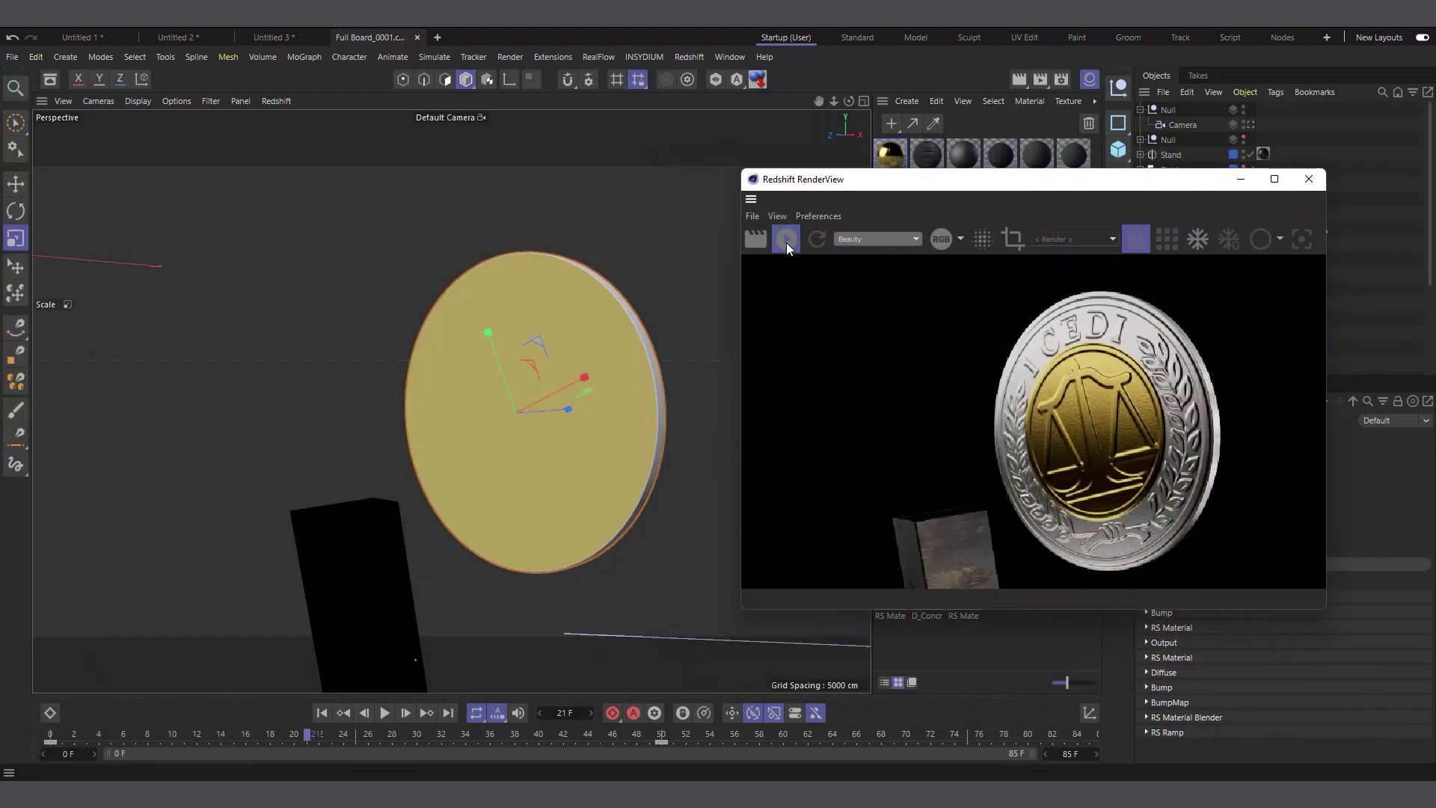
left_click(787, 242)
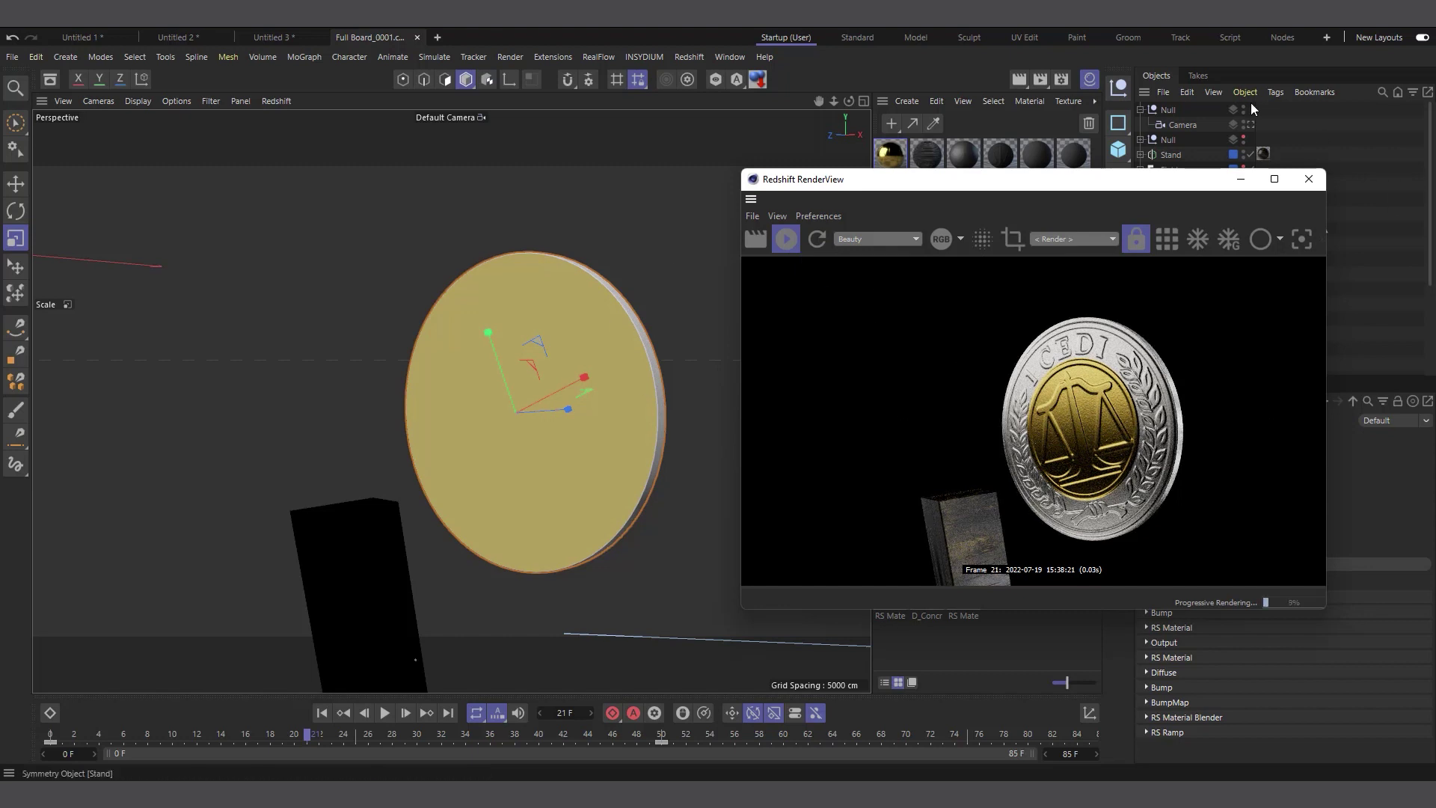
left_click_drag(1043, 187, 1088, 233)
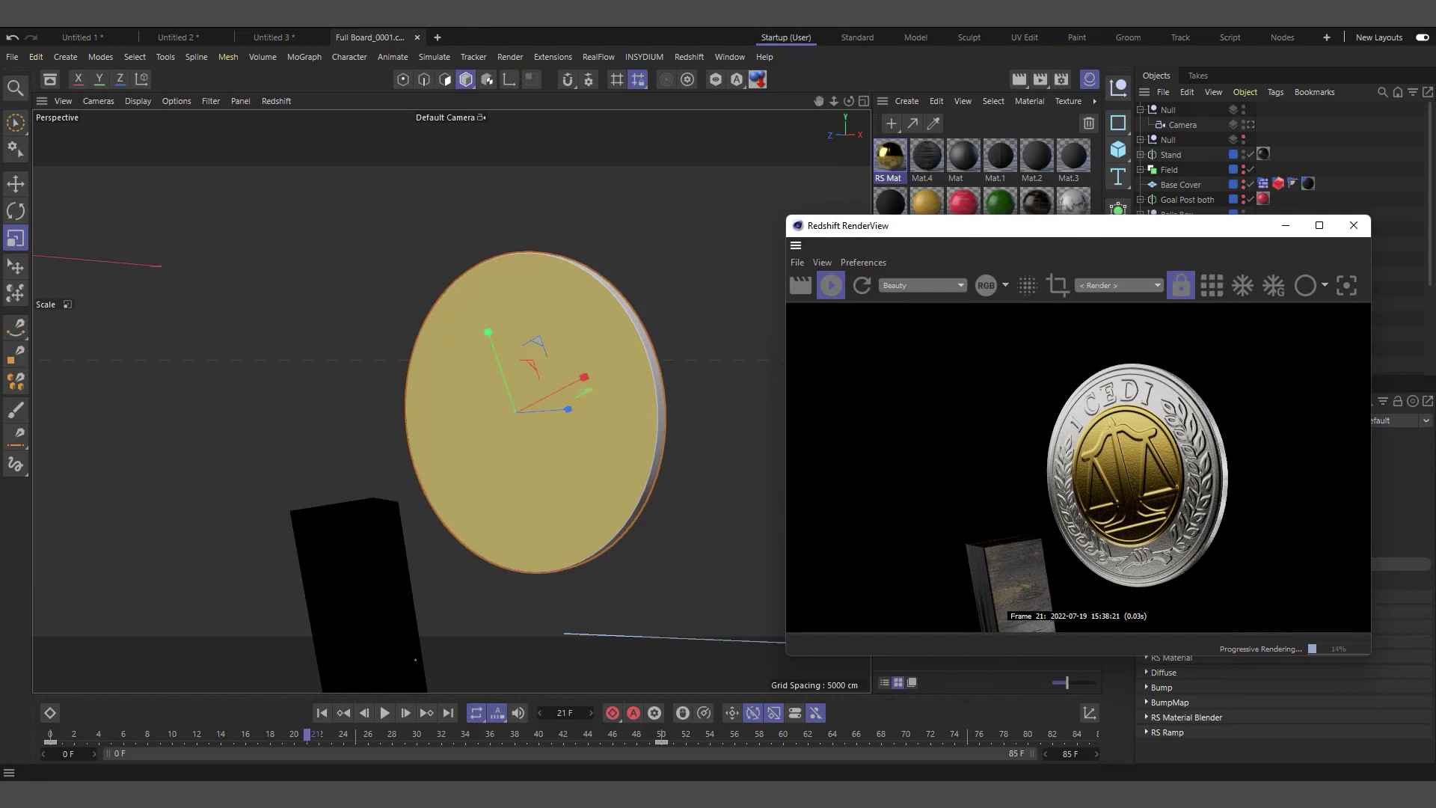
- Open the shader graph of RS Mat and examine the upper chain of bump texture, bump map and RS Material nodes
double_click(889, 156)
left_click_drag(774, 224, 589, 180)
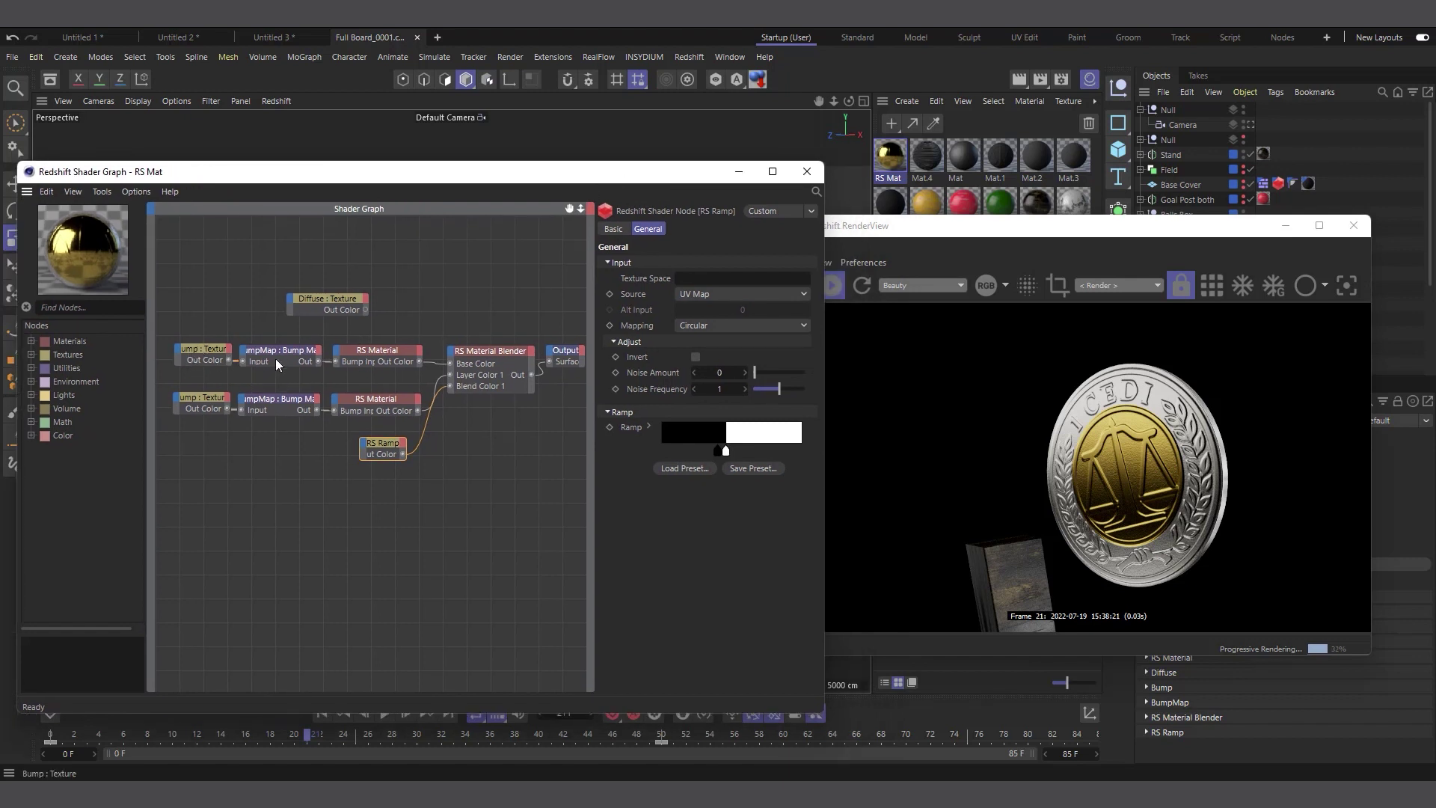
left_click(888, 161)
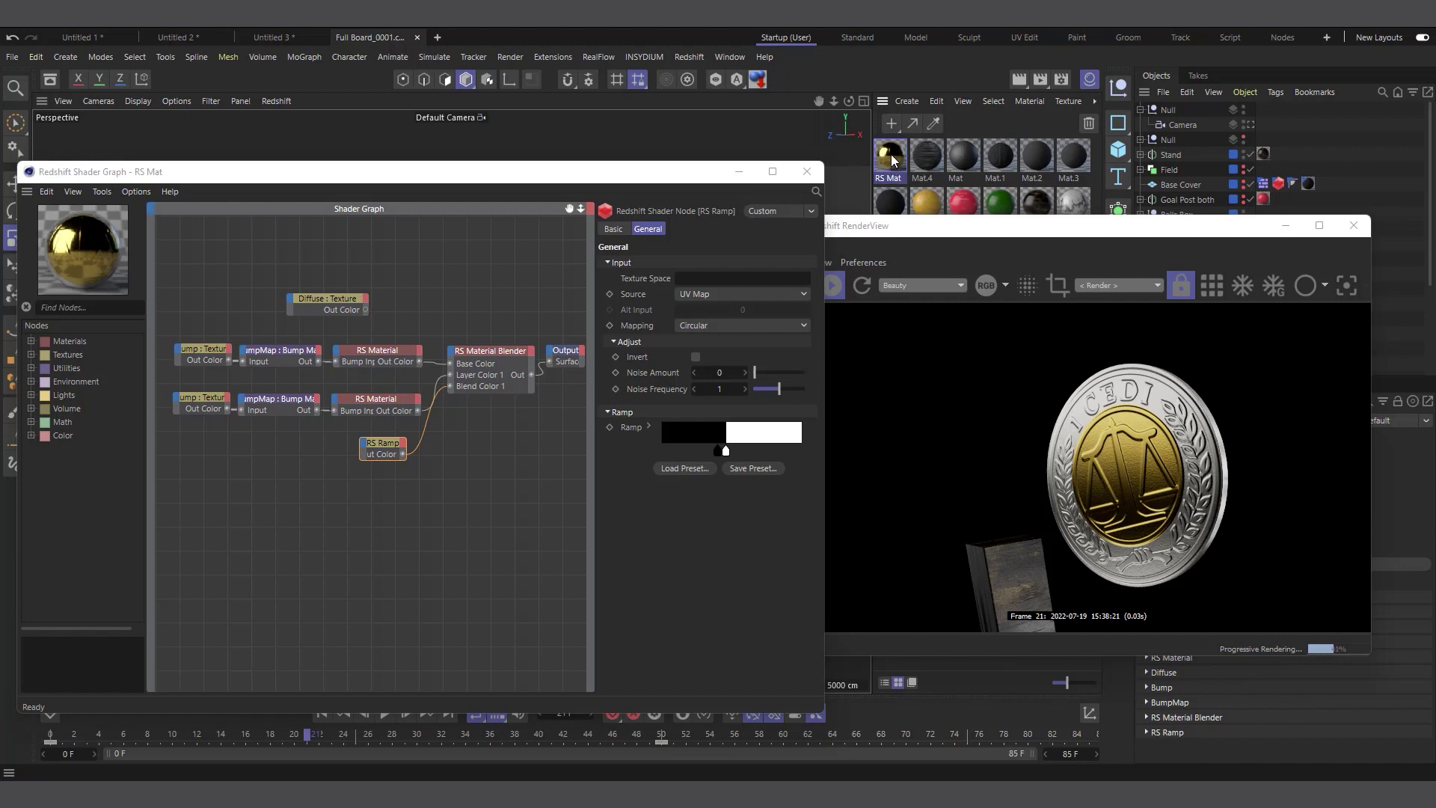
left_click_drag(568, 215, 384, 411)
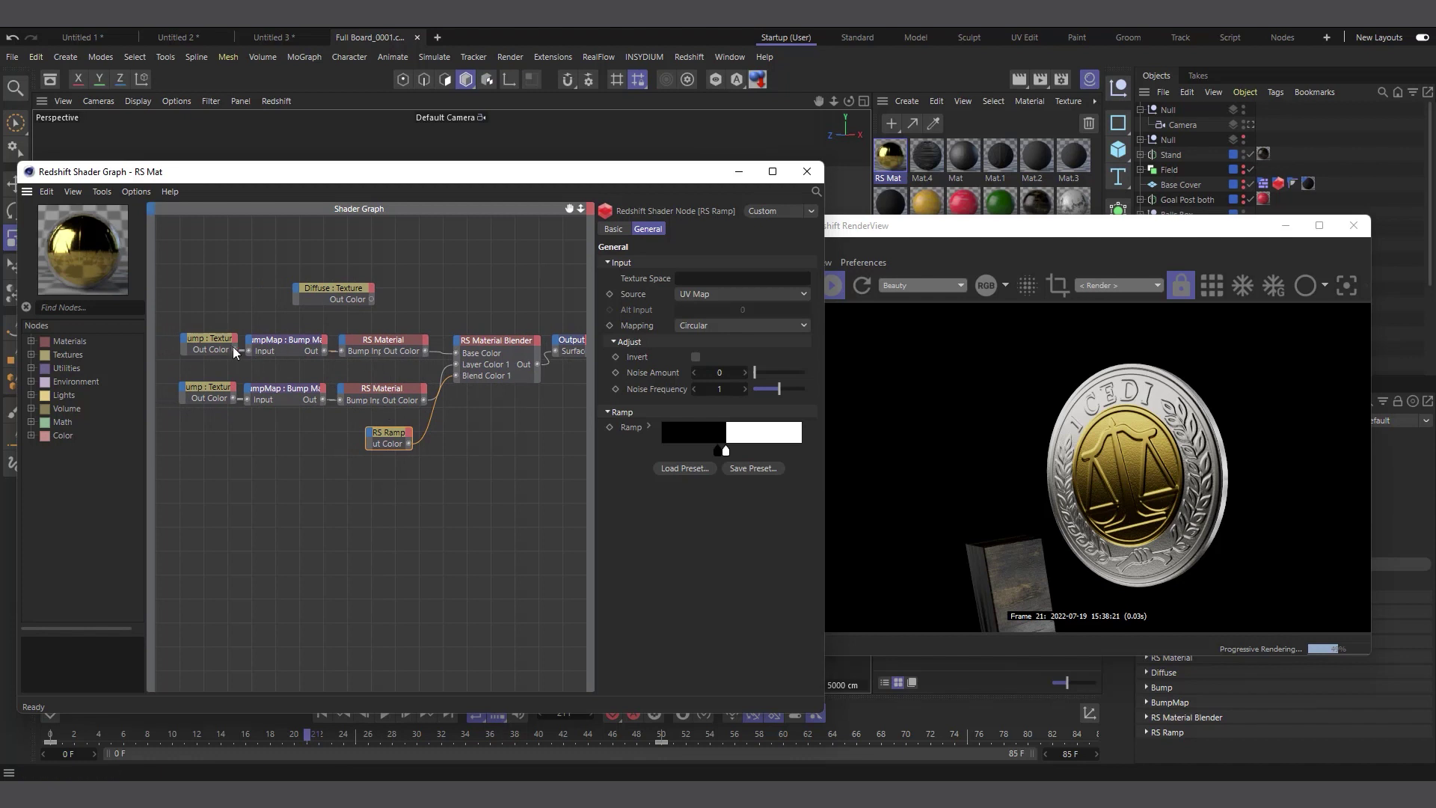
left_click_drag(271, 343, 435, 359)
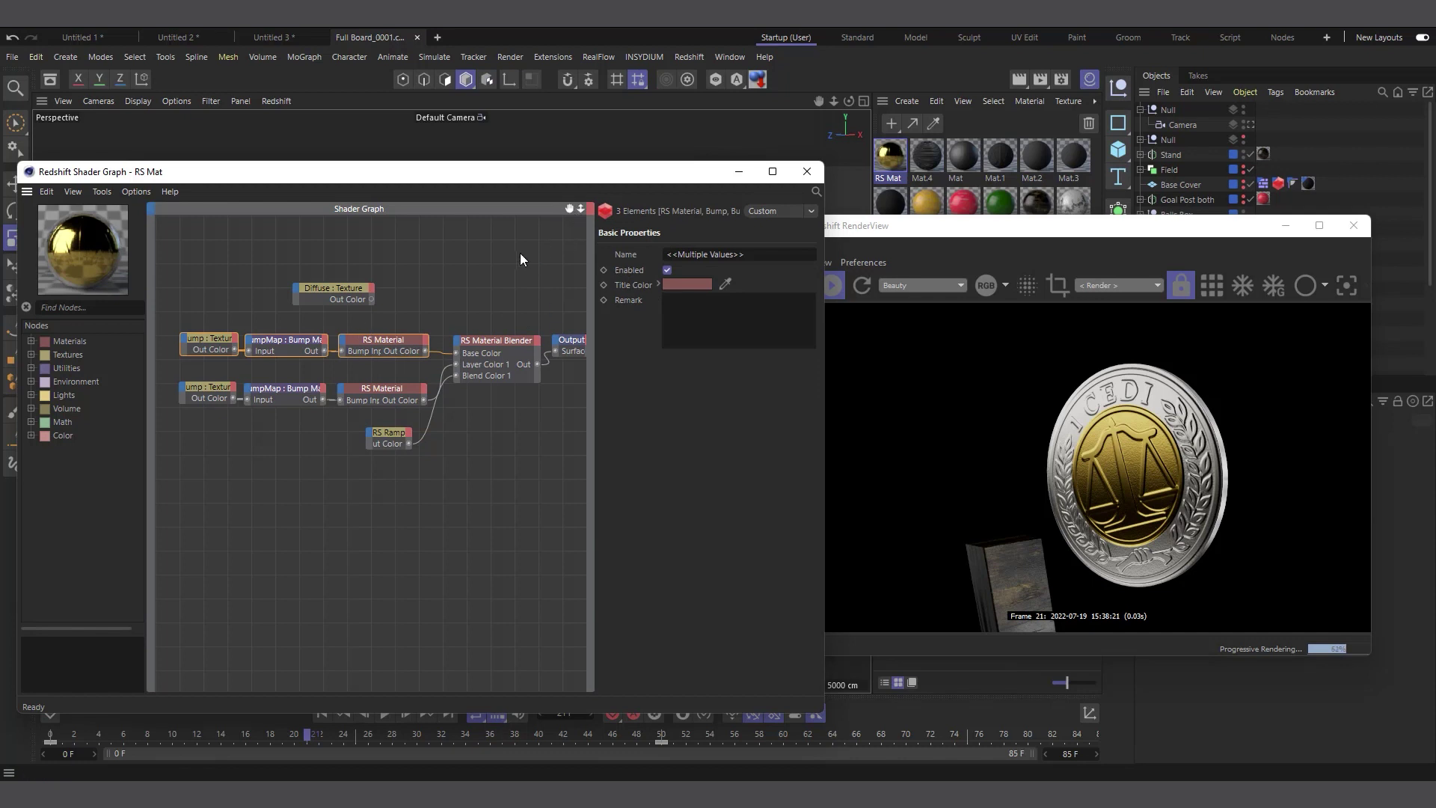
- Preview the gold and the silver RS Material separately by connecting each one's Out Color directly to the Output node's Surface
left_click(423, 350)
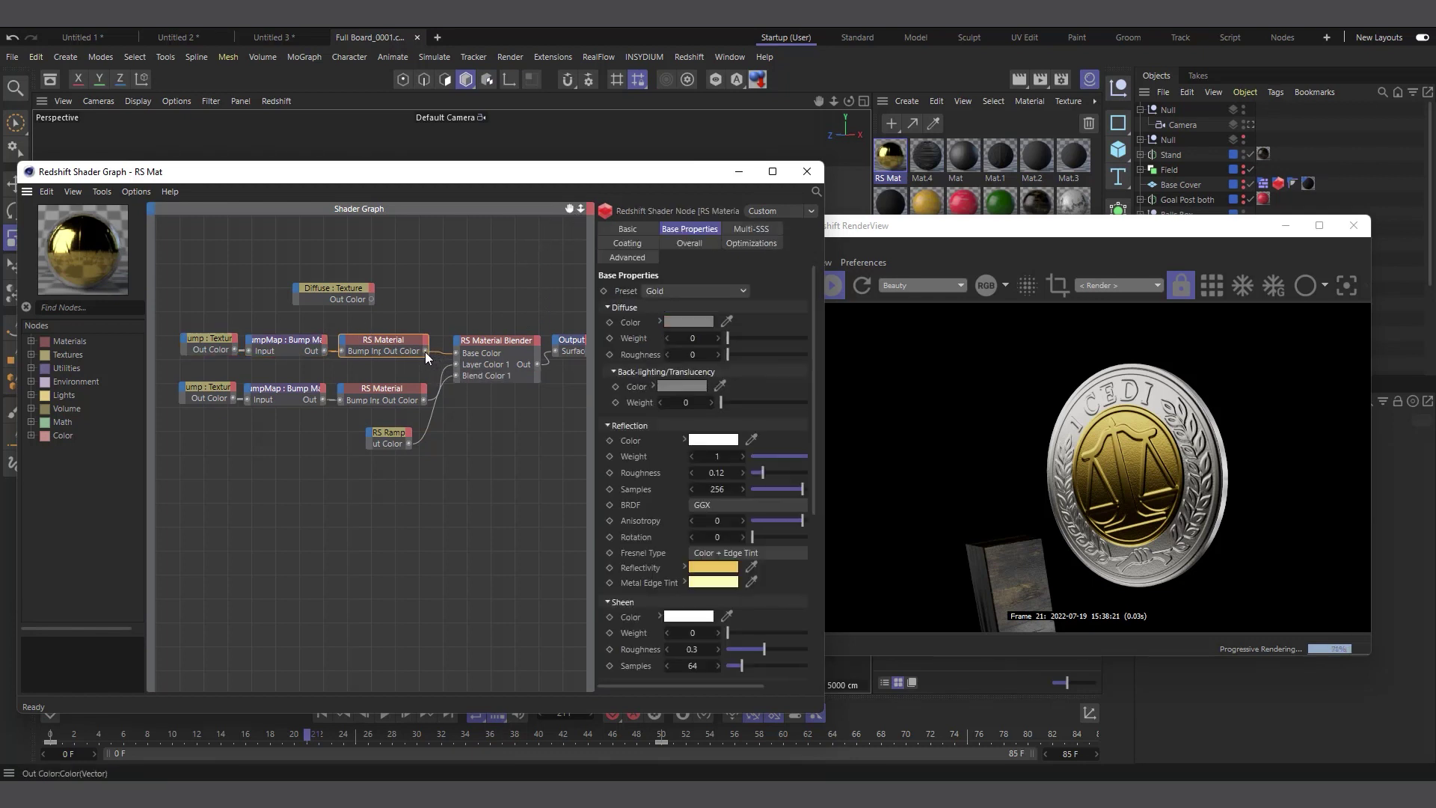
left_click_drag(516, 359, 554, 351)
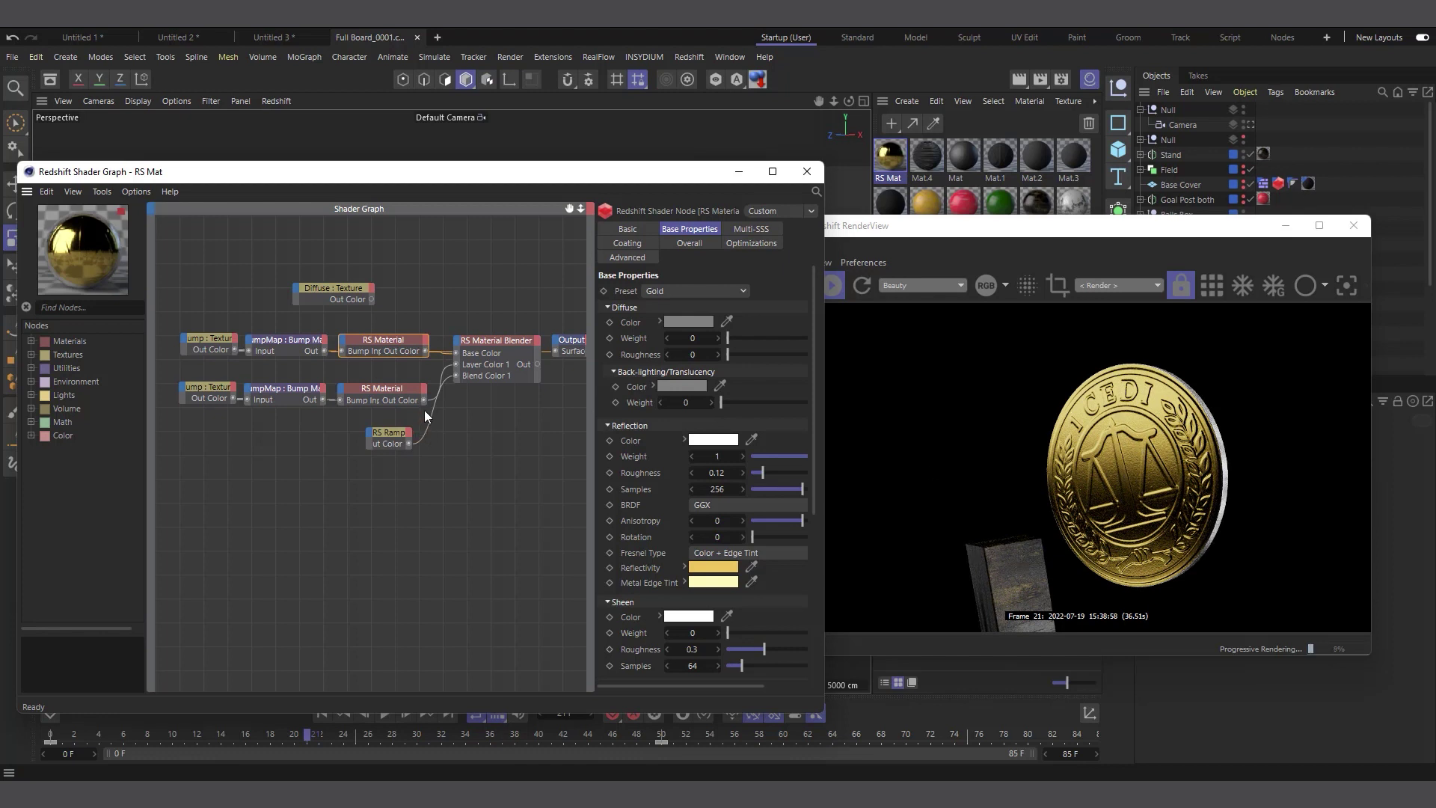
left_click_drag(425, 398, 556, 349)
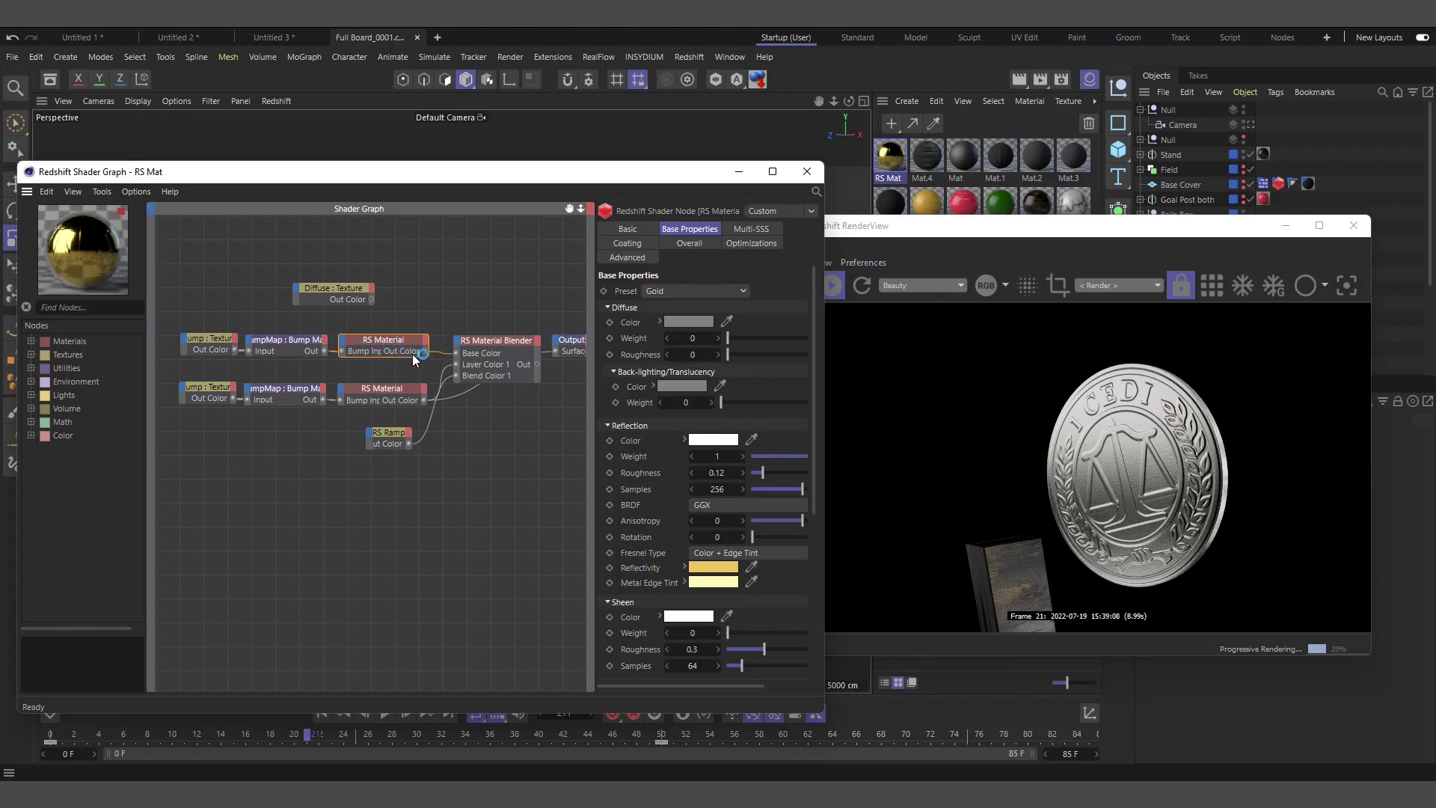
- Examine the settings of the gold RS Material and the RS Material Blender that layers both materials
left_click_drag(215, 320, 393, 351)
left_click(500, 341)
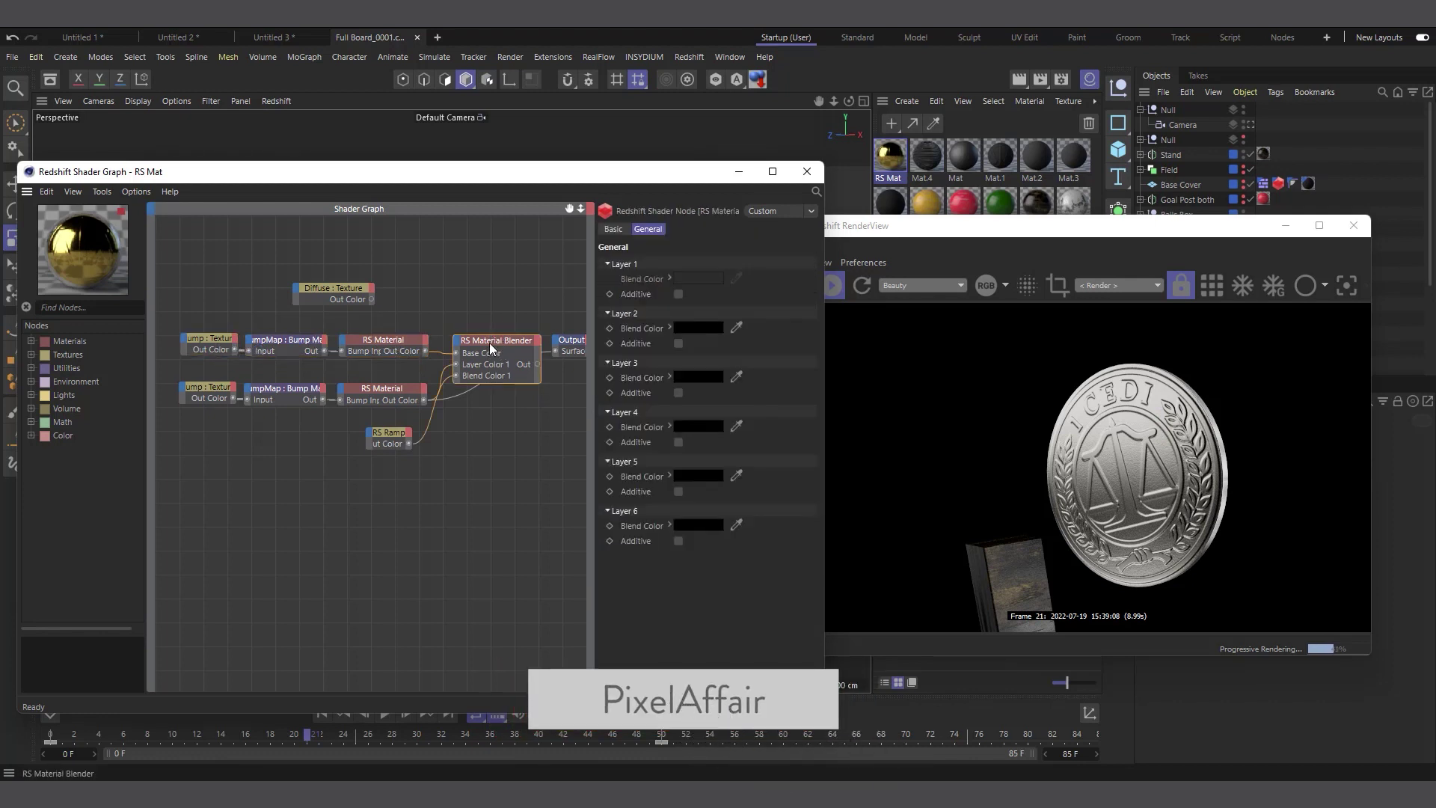
left_click(401, 348)
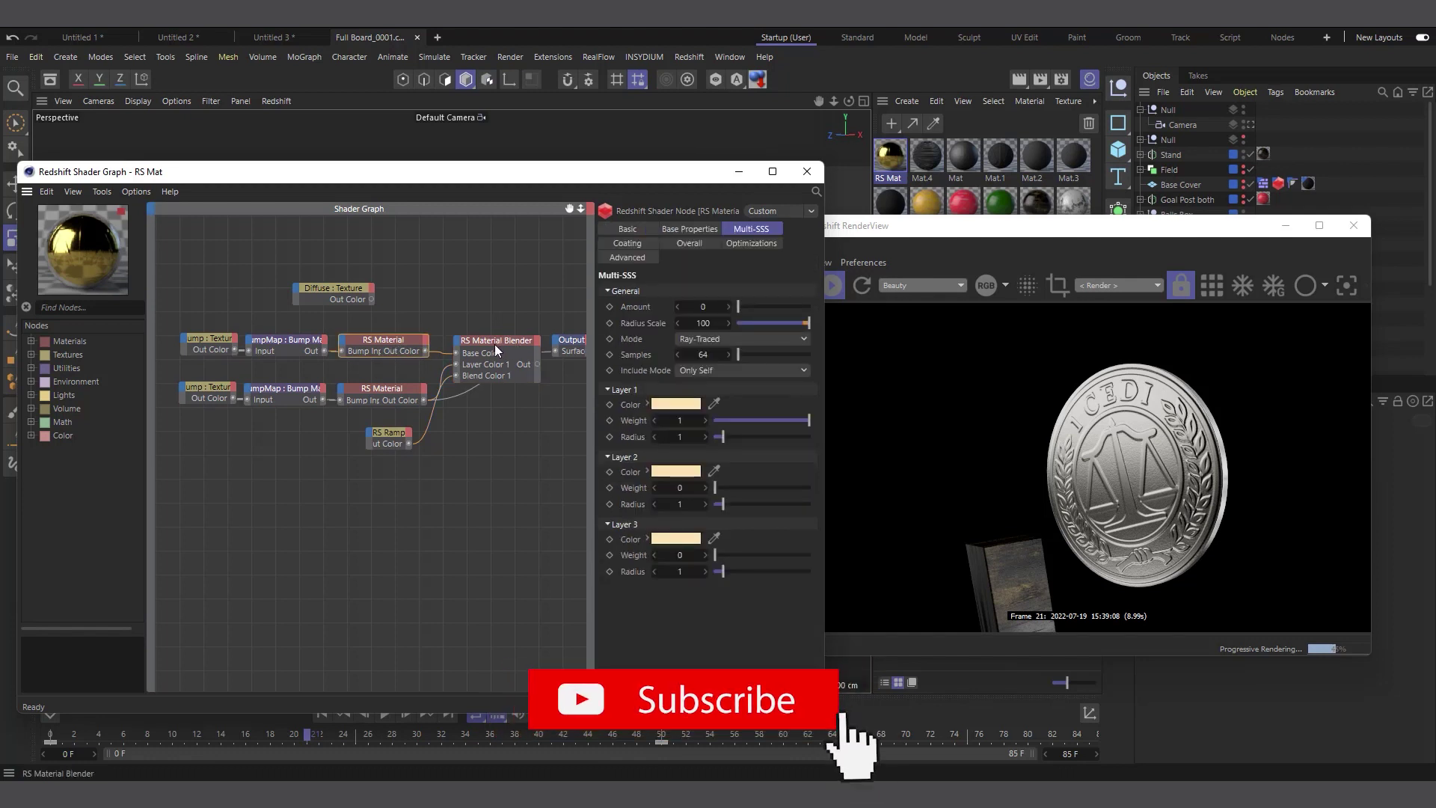
left_click(496, 343)
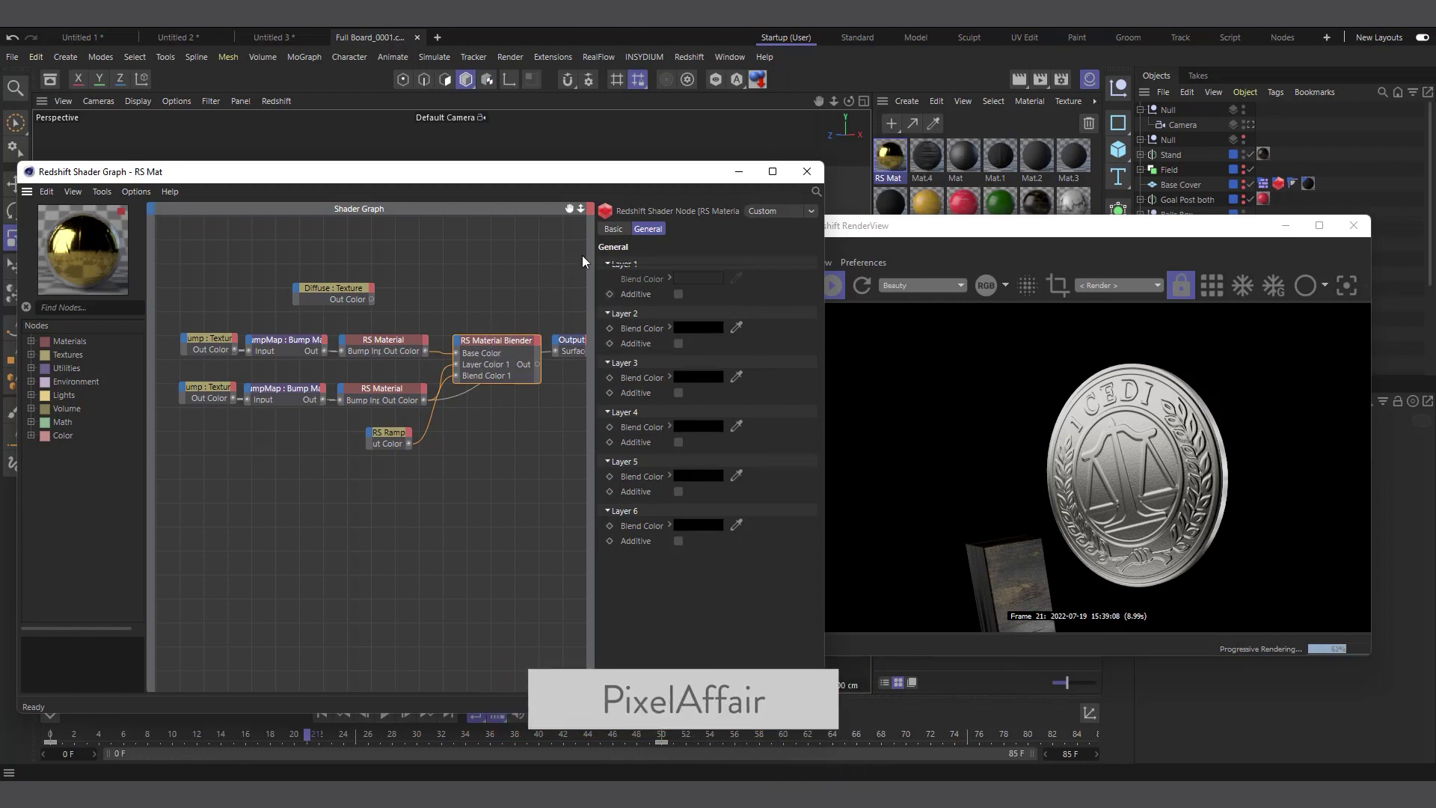
- Examine the blender's Layer 1 settings and the lower chain of bump texture, bump map and RS Material nodes
left_click(607, 263)
left_click(607, 263)
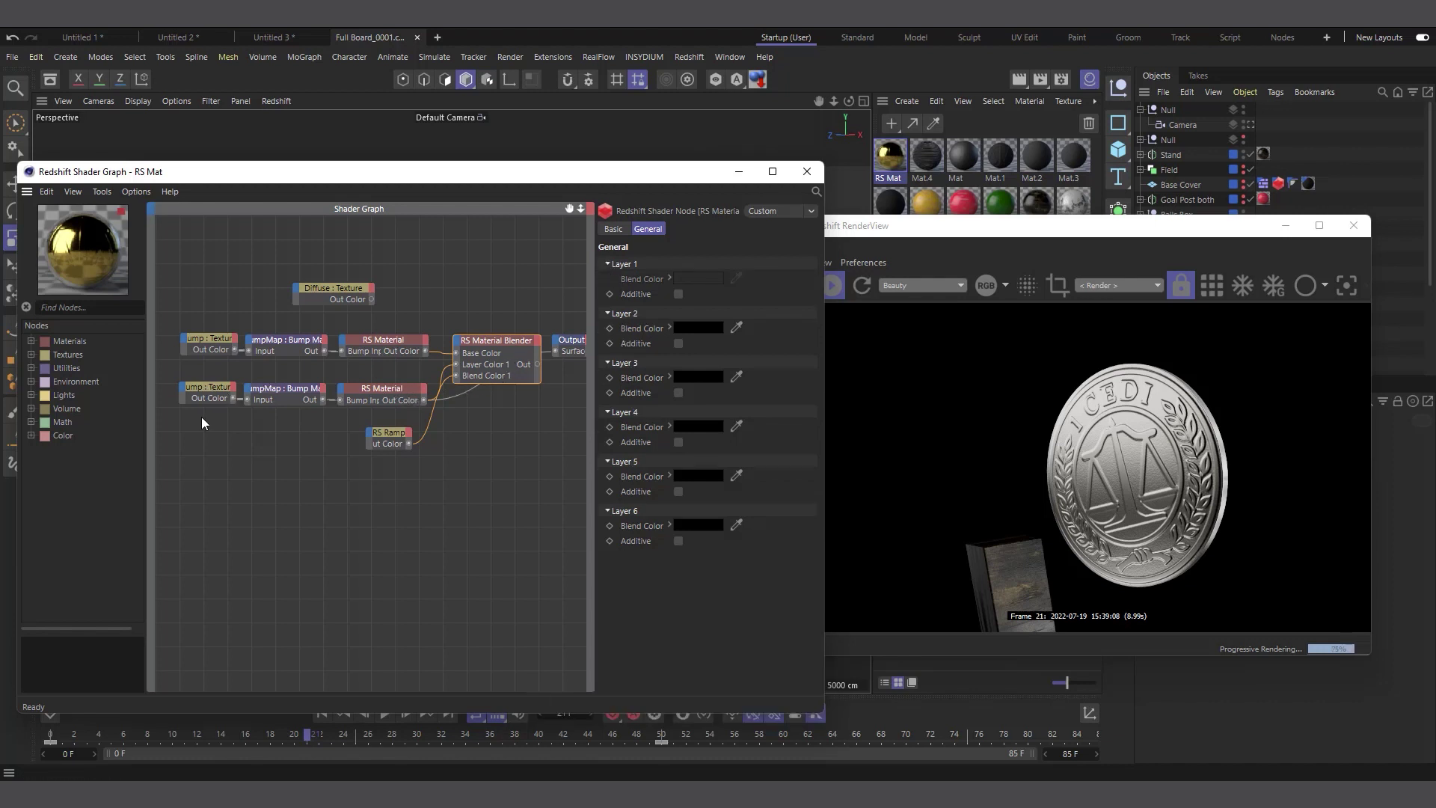
left_click_drag(202, 417, 367, 390)
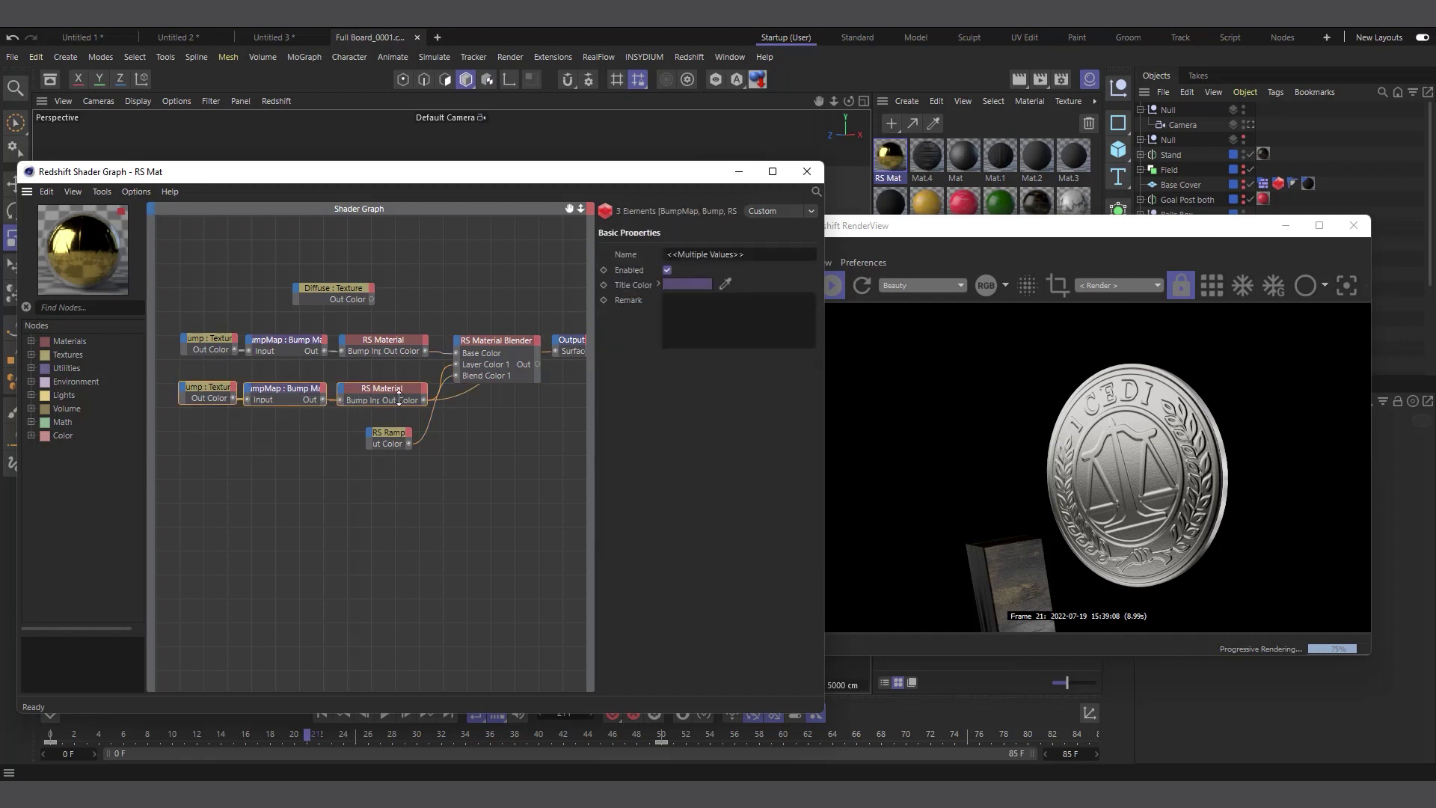
left_click(379, 393)
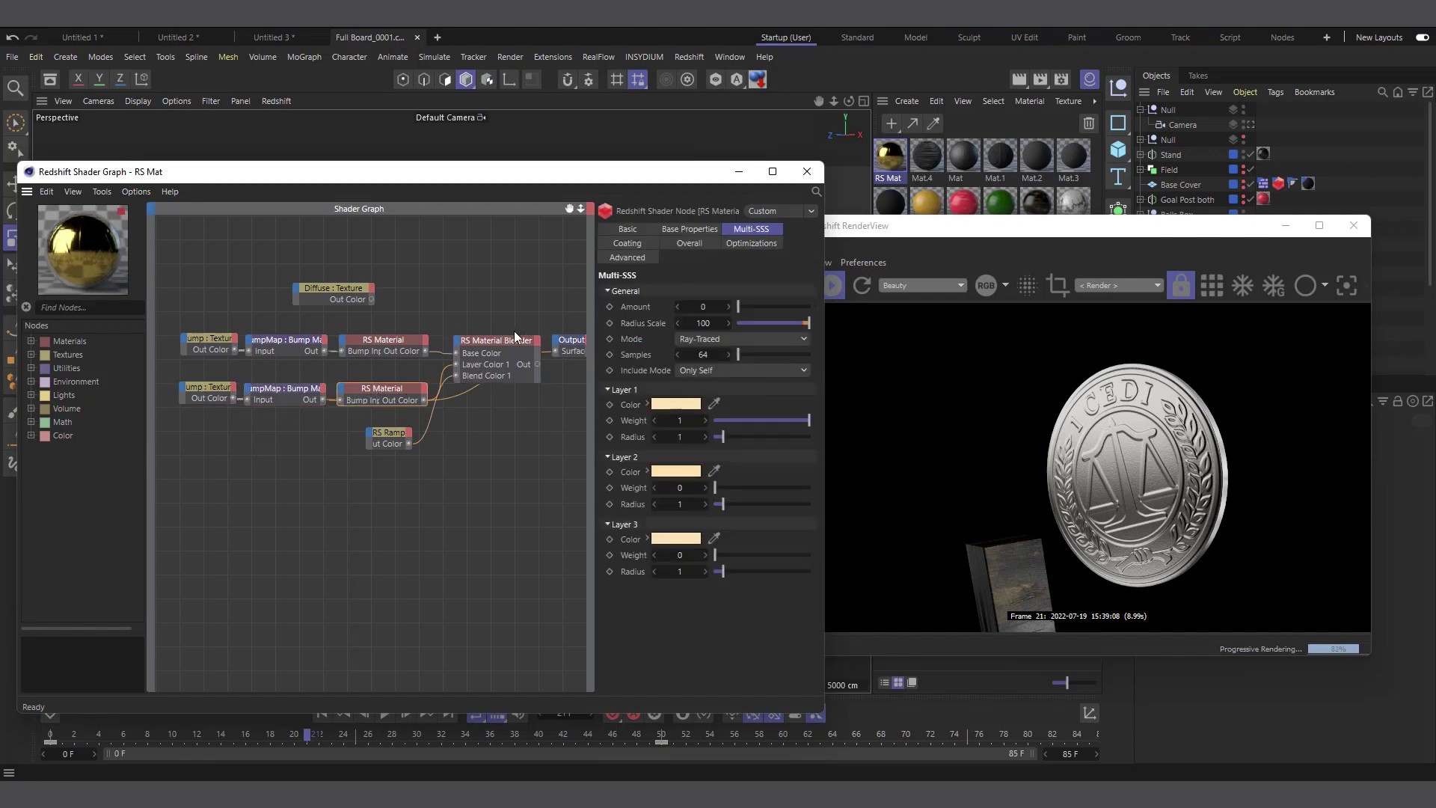
- Preview the circular RS Ramp mask by connecting its Out Color directly to the Output node's Surface
left_click(389, 435)
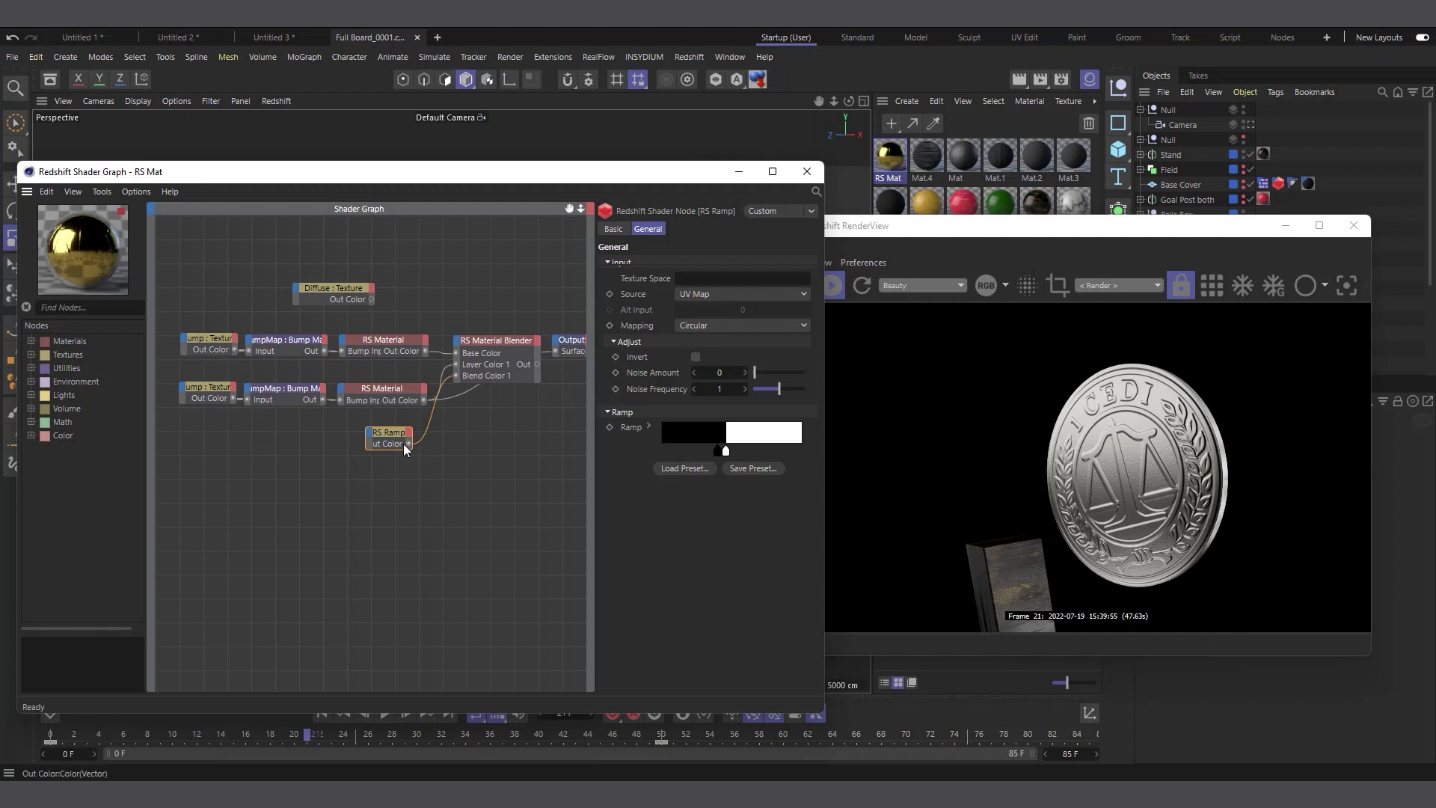
left_click_drag(409, 444, 555, 352)
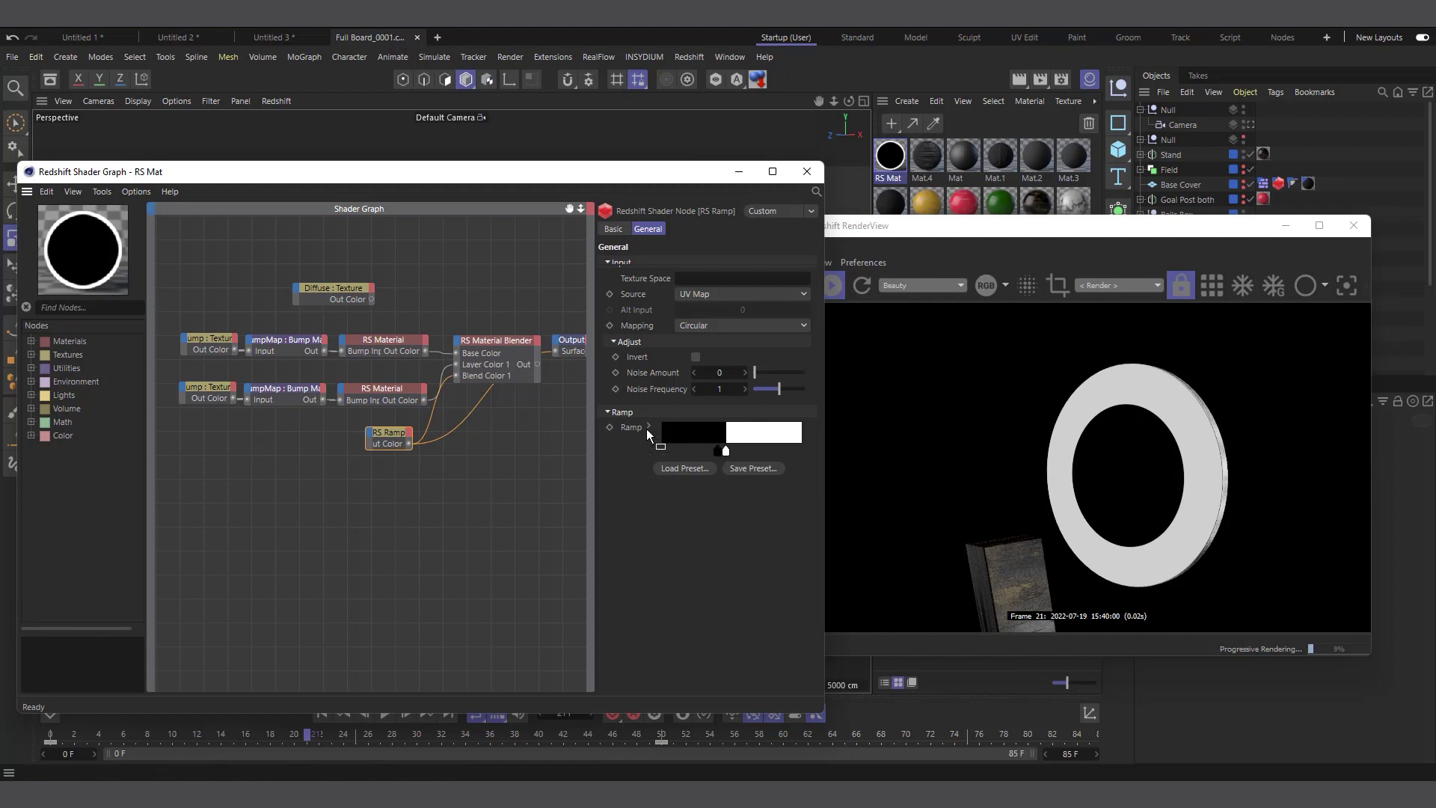
- Connect the RS Material Blender's output to the Output node's Surface and move the RS Ramp node slightly lower in the graph
left_click(537, 362)
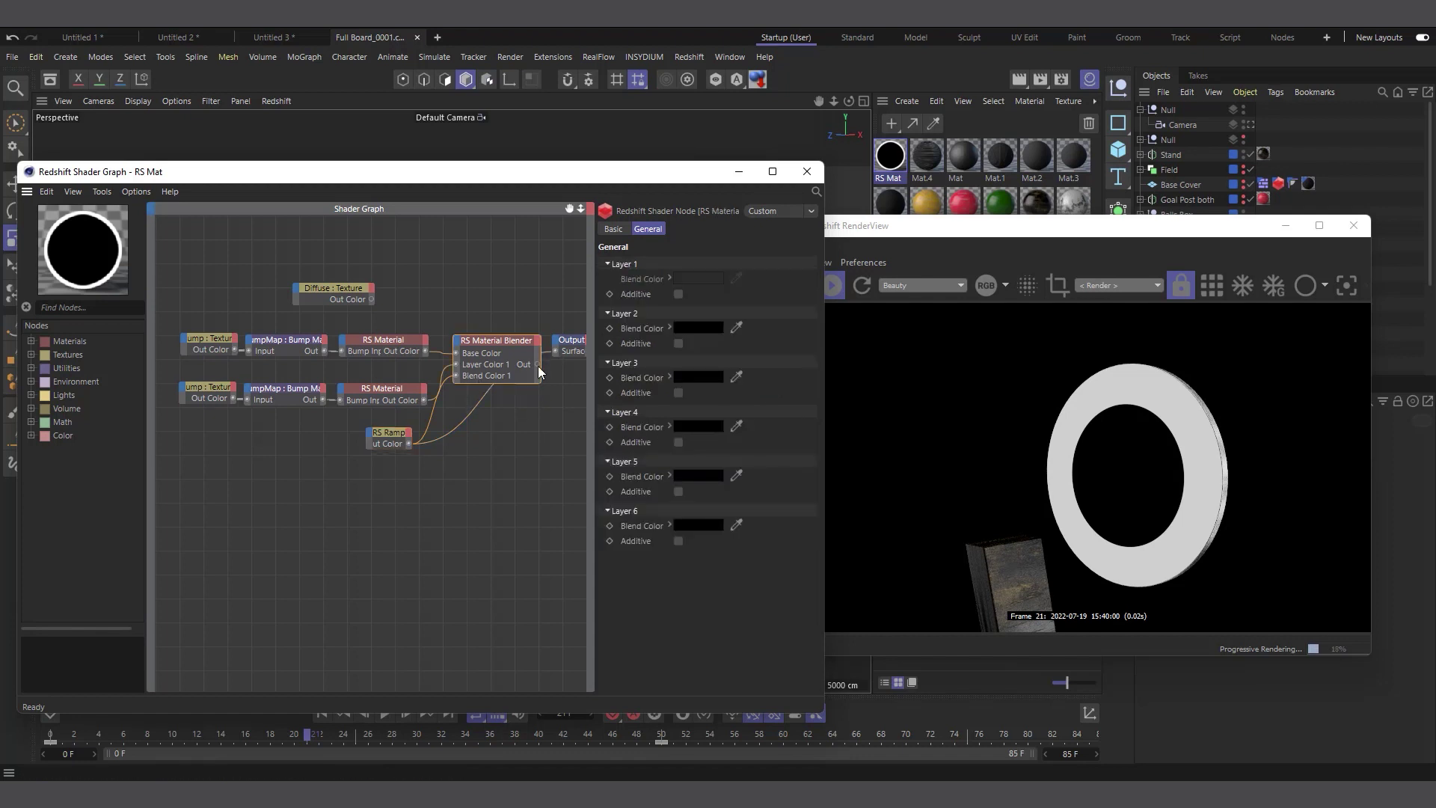
left_click_drag(555, 352, 555, 351)
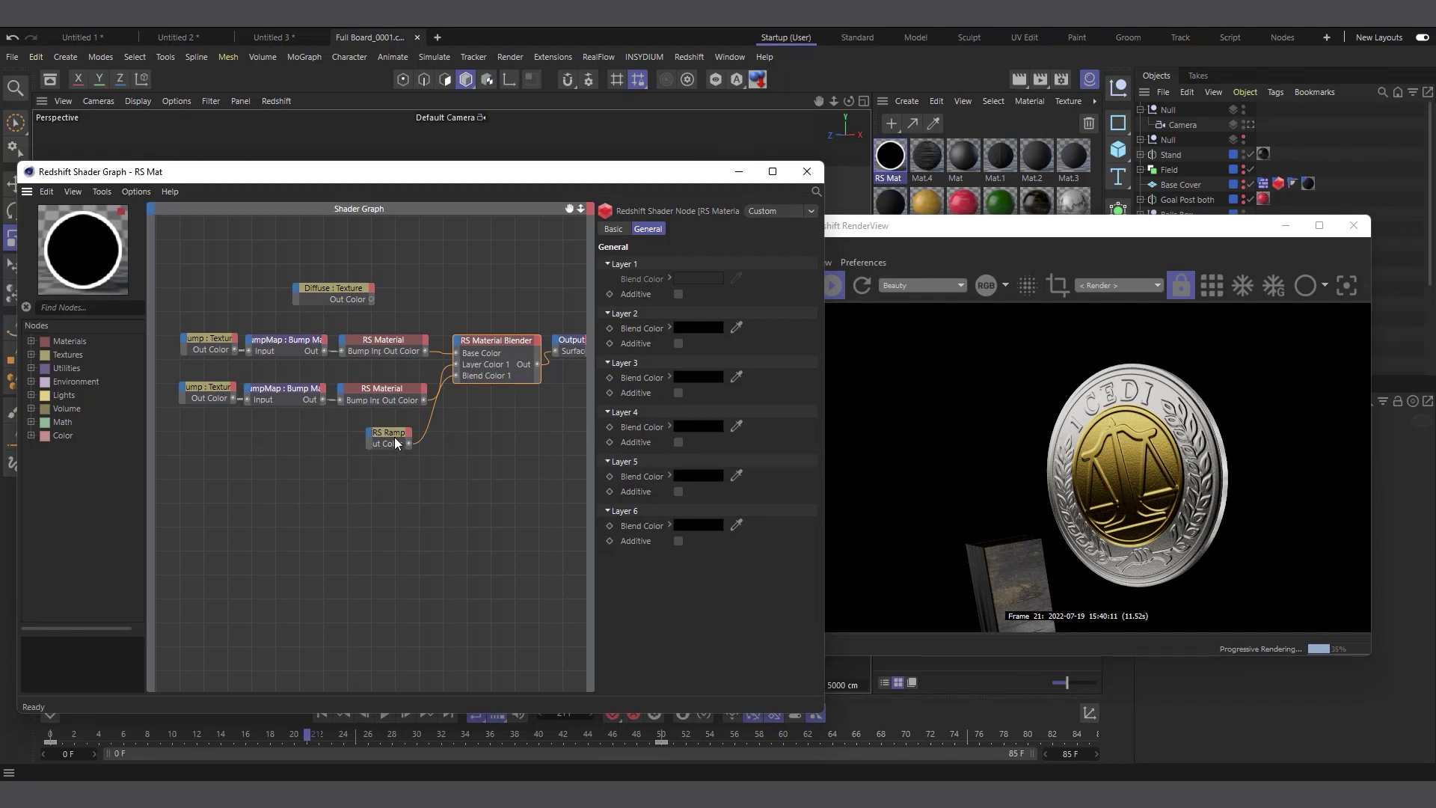
left_click_drag(396, 439, 399, 466)
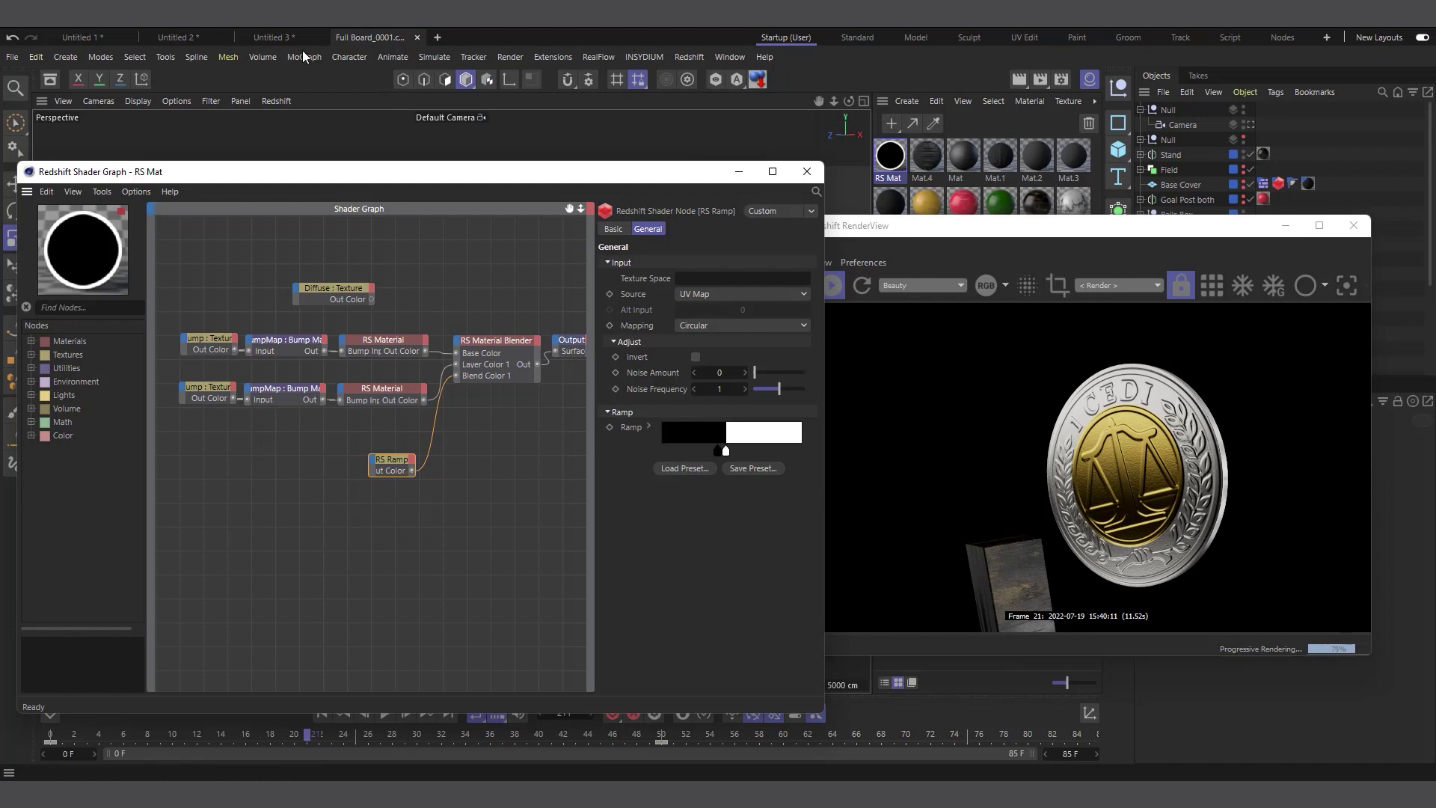
- Close the render preview and shader graph, and return to the Untitled 3 project to view the coin's 1 CEDI face
left_click(1354, 227)
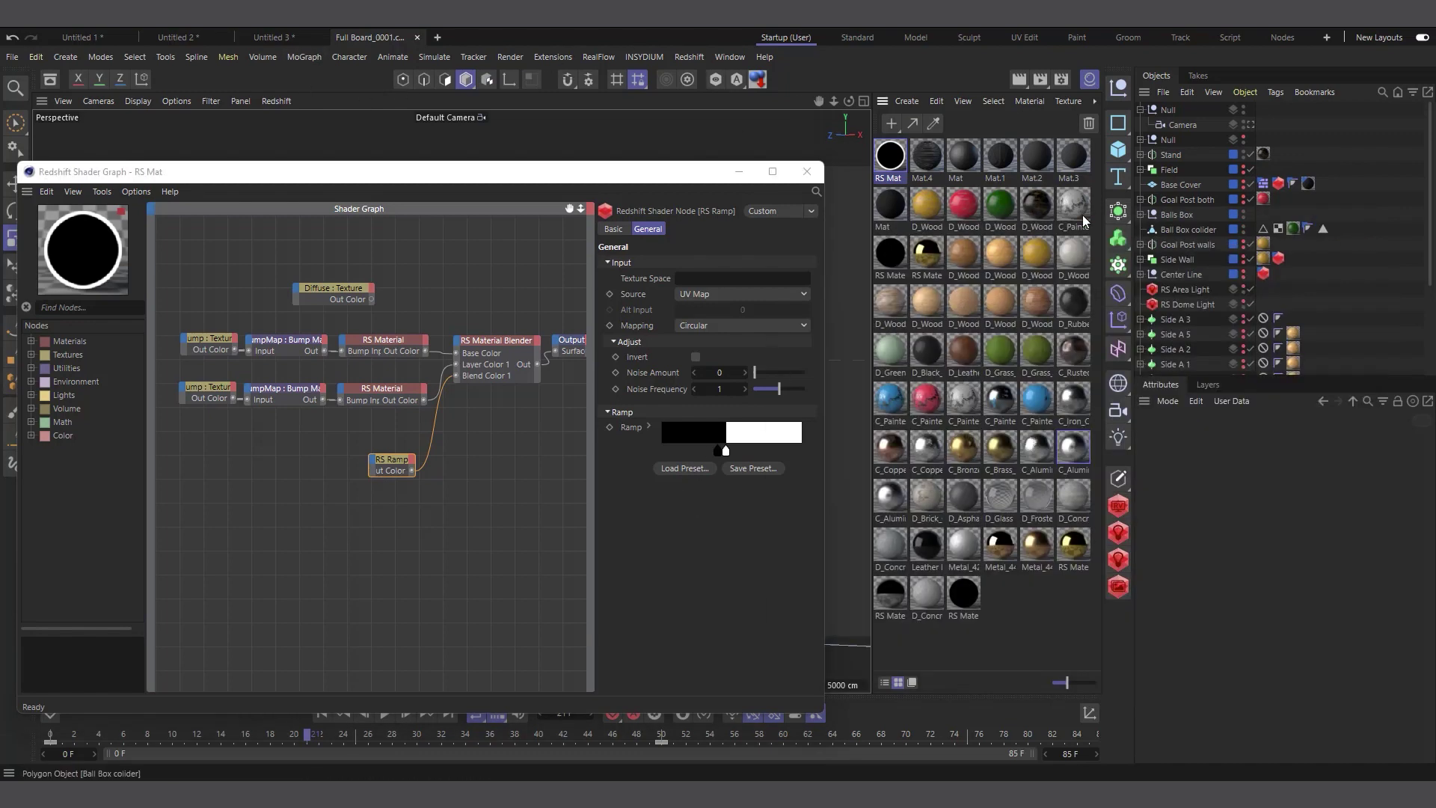
left_click(807, 172)
left_click(267, 36)
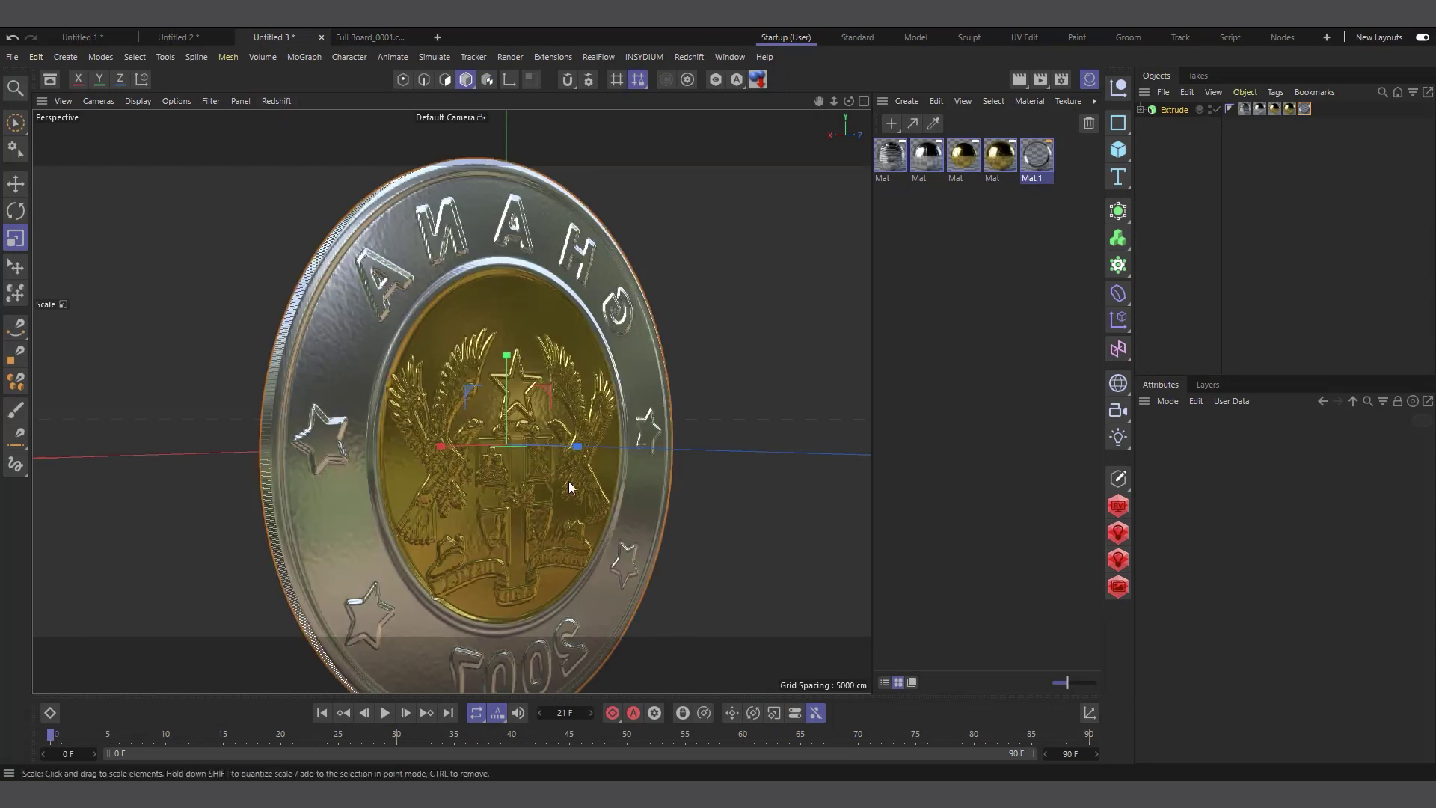
left_click_drag(849, 102, 1084, 105)
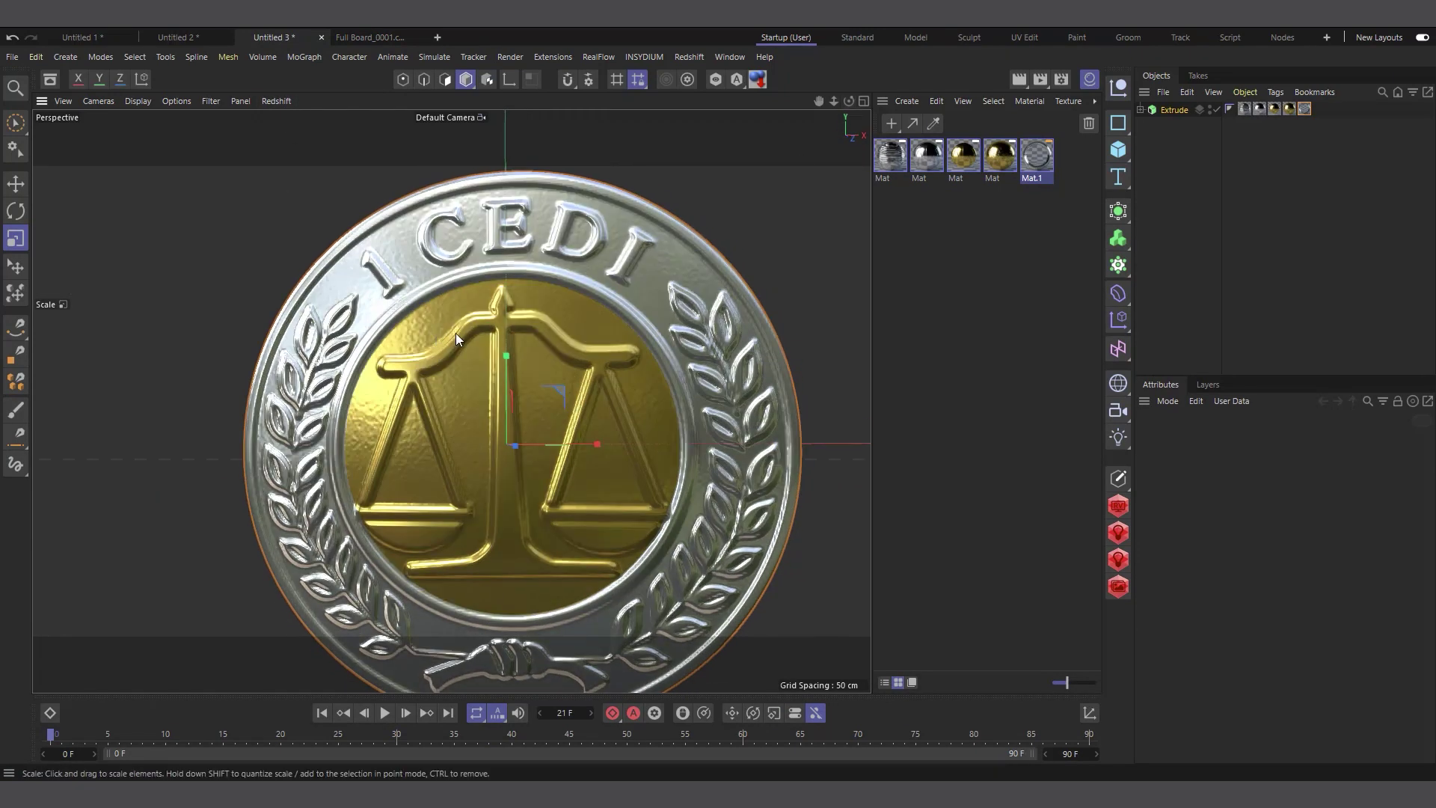